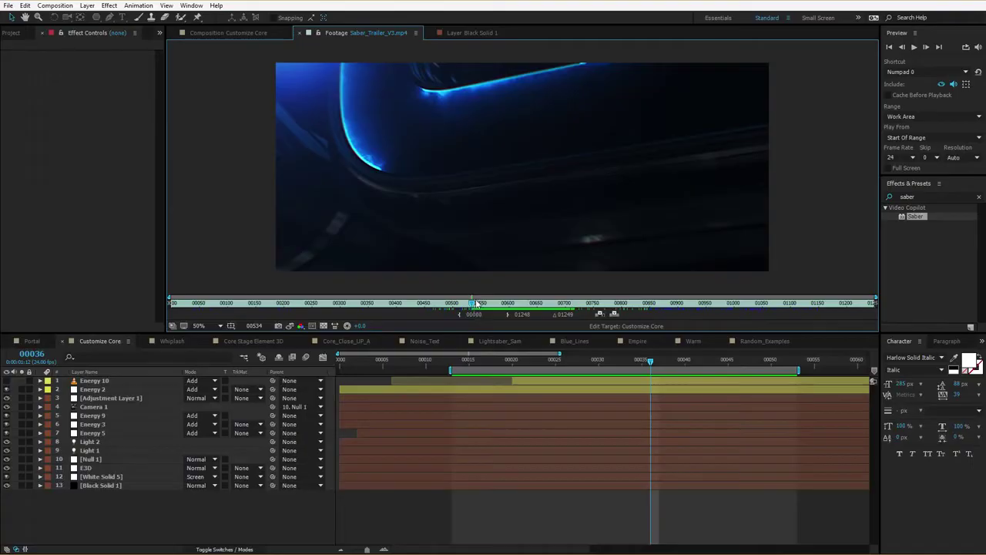
- Scrub through the Saber trailer footage and preview the energy ring animation in the Core Stage Element 3D composition
click(475, 305)
drag(475, 305, 558, 303)
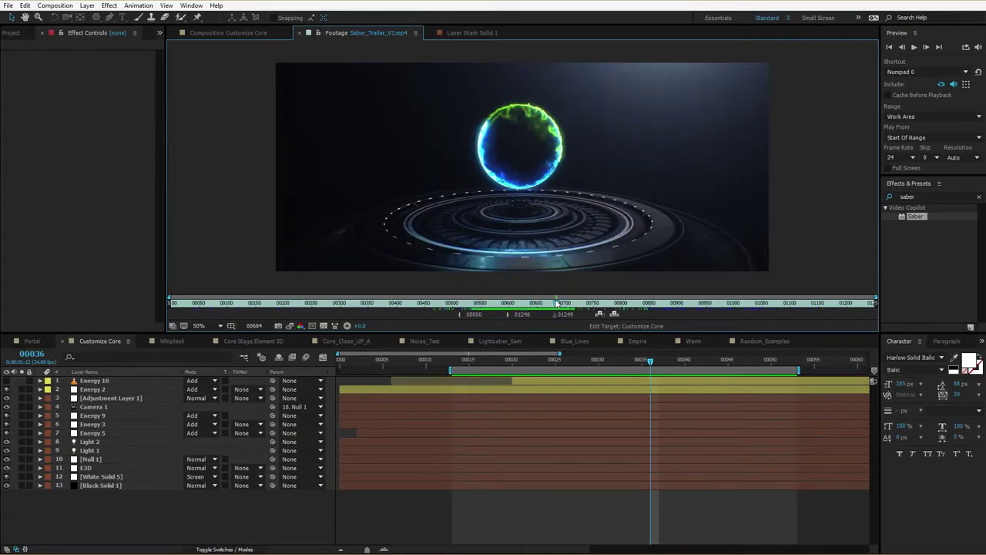
drag(607, 359, 432, 359)
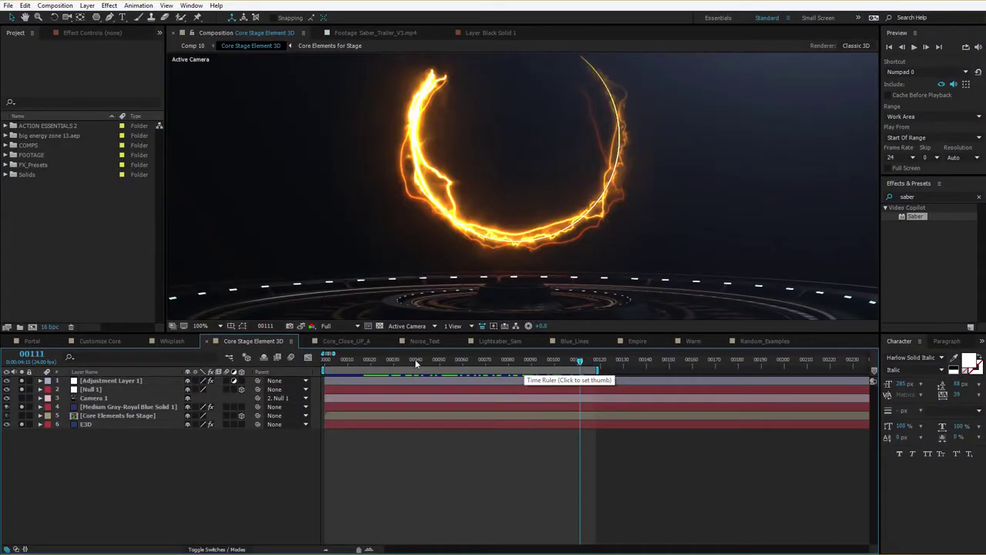
drag(578, 362, 427, 363)
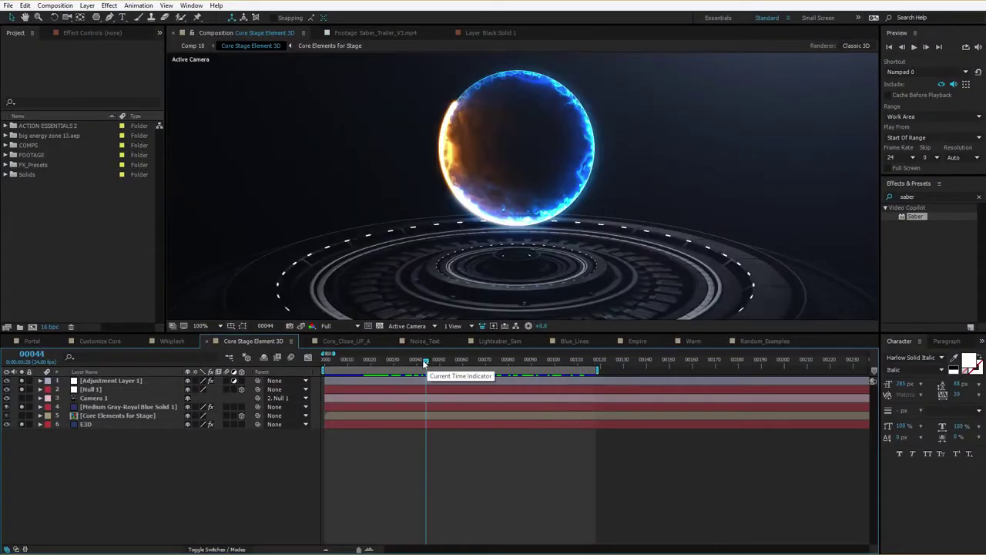
key(space)
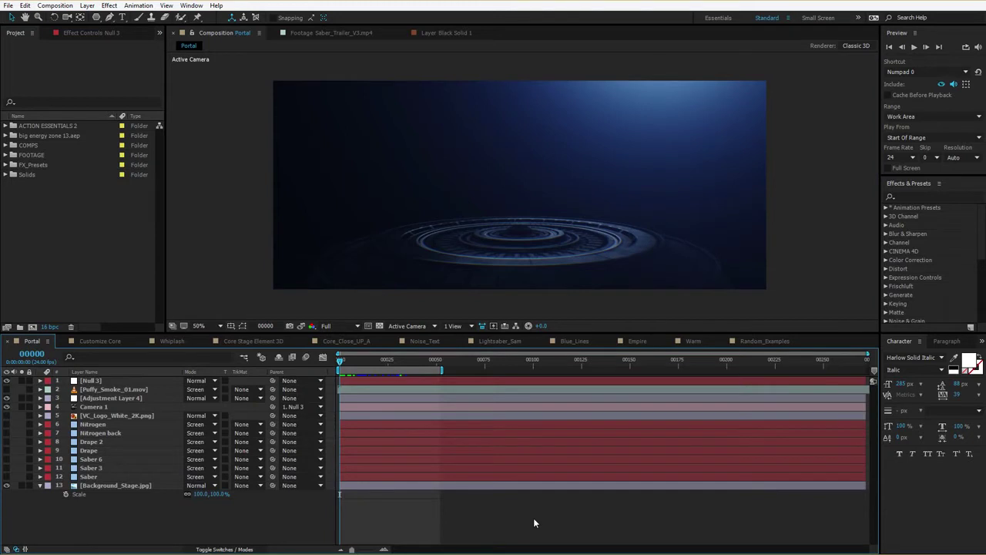
- Create a white 1920 x 812 px solid named Saber in the Portal composition
click(88, 6)
mouse_move(116, 16)
click(291, 31)
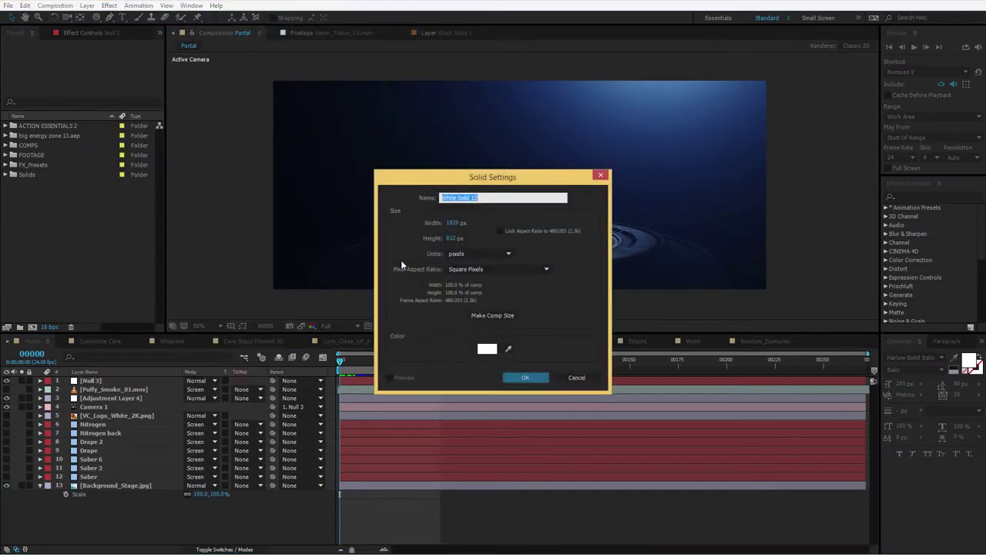
text(Saber)
key(Return)
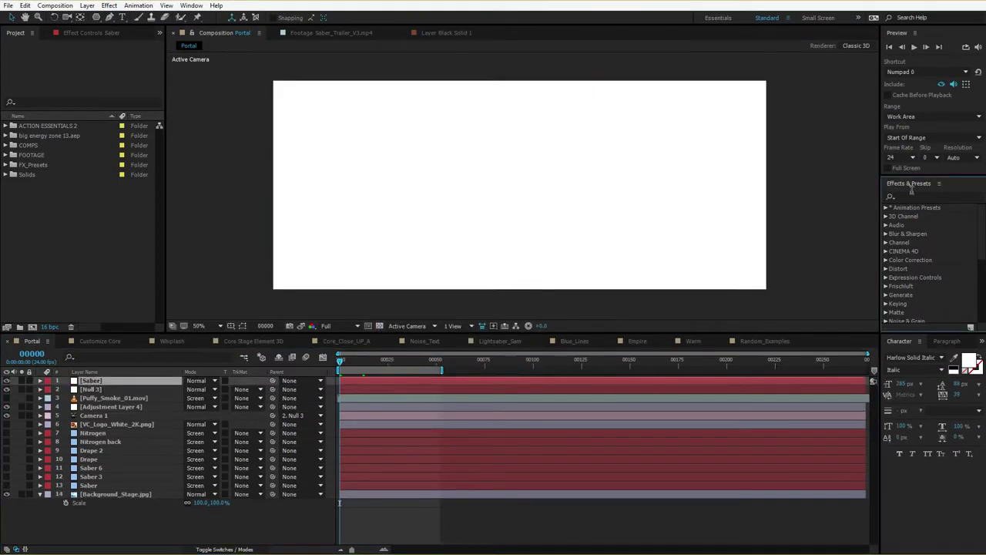
- Find the Saber effect and apply it to the new Saber solid
click(921, 198)
text(saber)
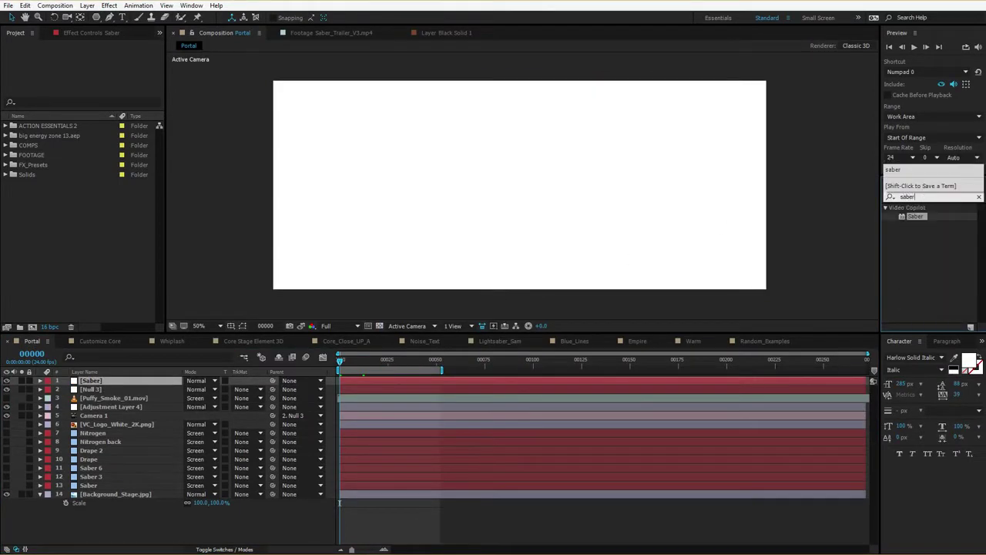
drag(914, 217, 565, 176)
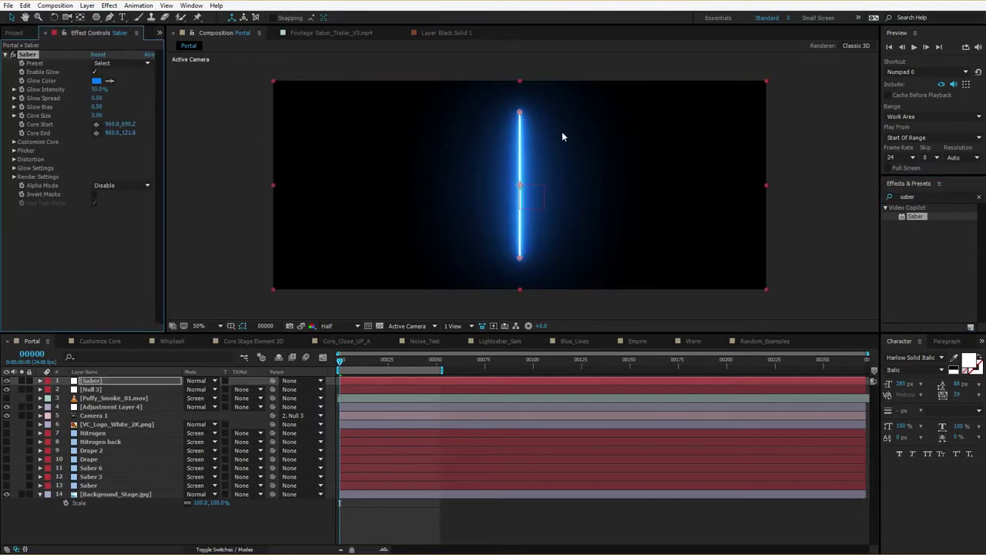
- Move the beam's Core End to about 1652, 335.8 and try a different Glow Intensity, undoing that change
drag(520, 114, 697, 168)
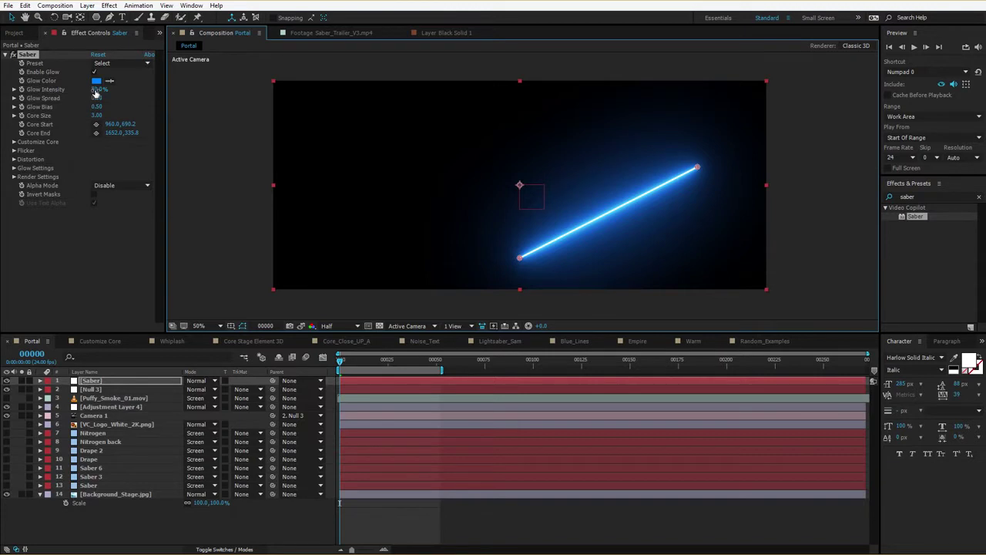
mouse_move(97, 89)
mouse_down()
mouse_move(140, 85)
mouse_move(98, 108)
mouse_up()
key(ctrl+z)
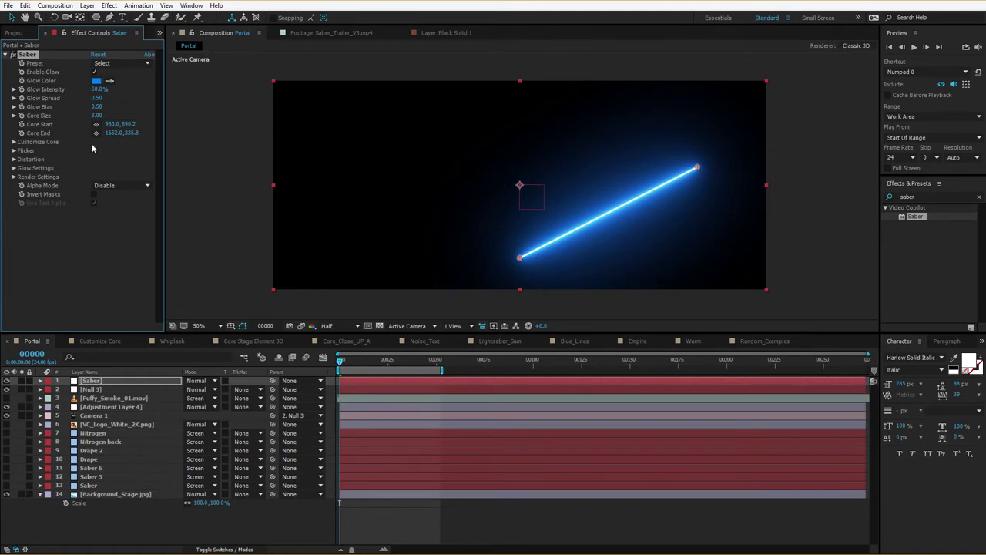
- Try a different Glow Color hue on the beam and switch its glow off and on again
click(96, 81)
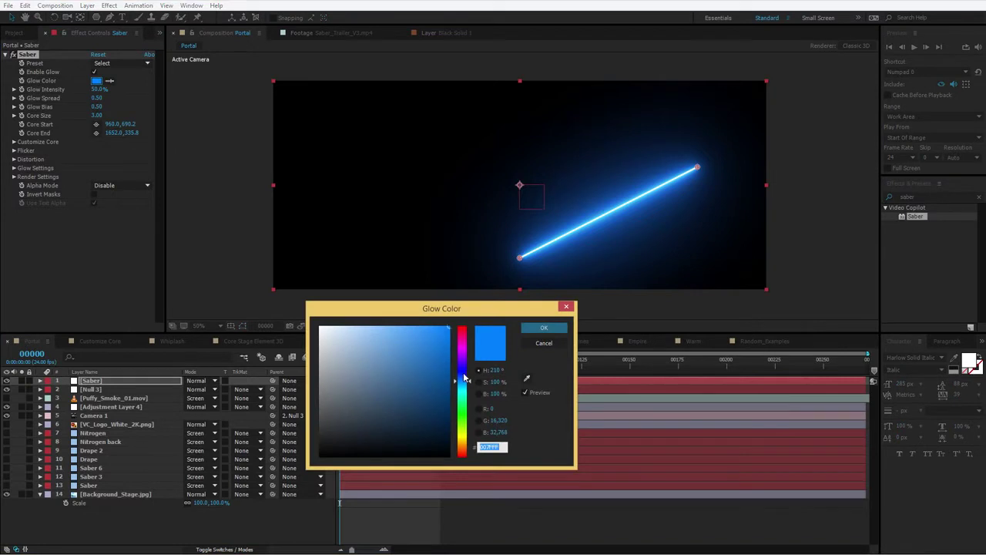
drag(465, 379, 466, 420)
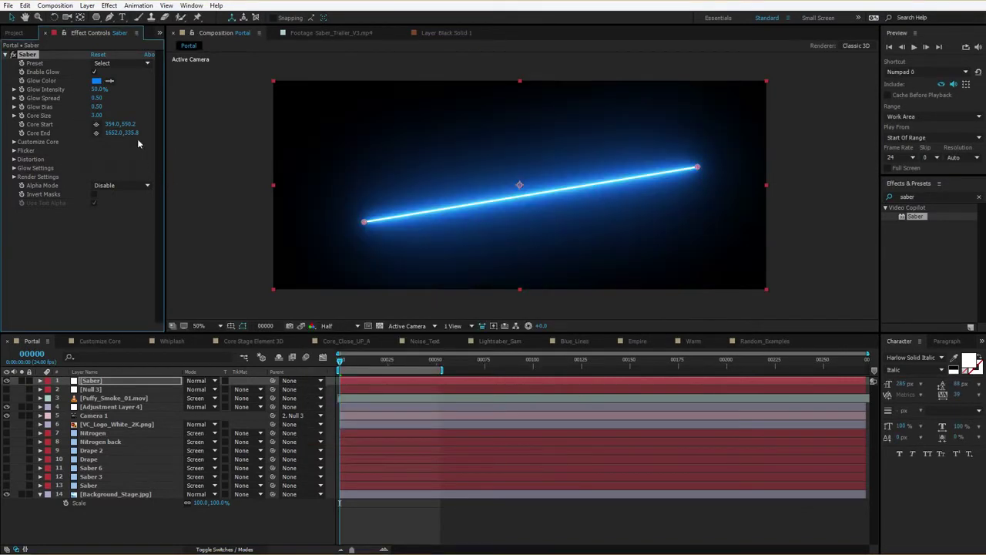
click(94, 72)
click(94, 72)
- Try a Glow Intensity of 124% with a Glow Spread of 0.91 and undo both changes
drag(99, 93, 133, 93)
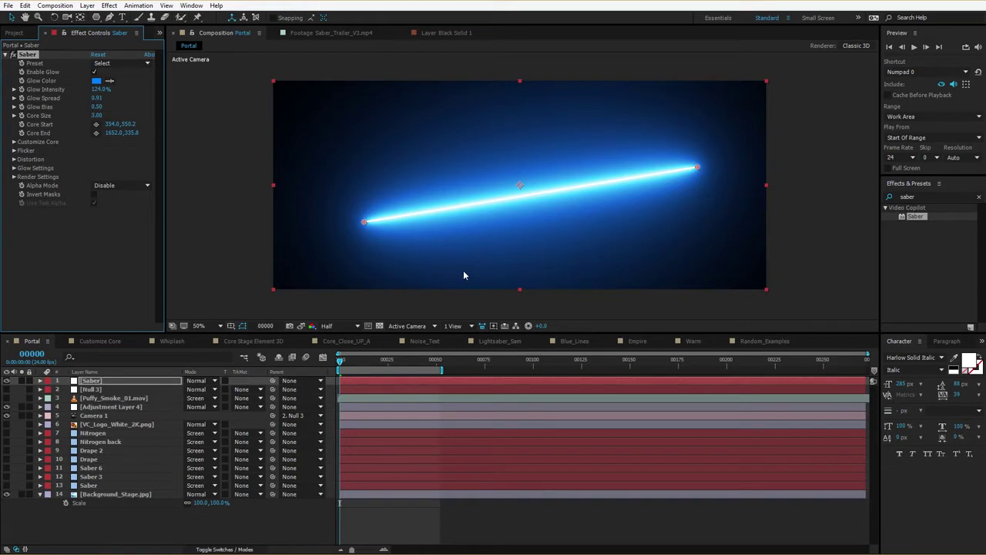
key(ctrl+z)
key(ctrl+z)
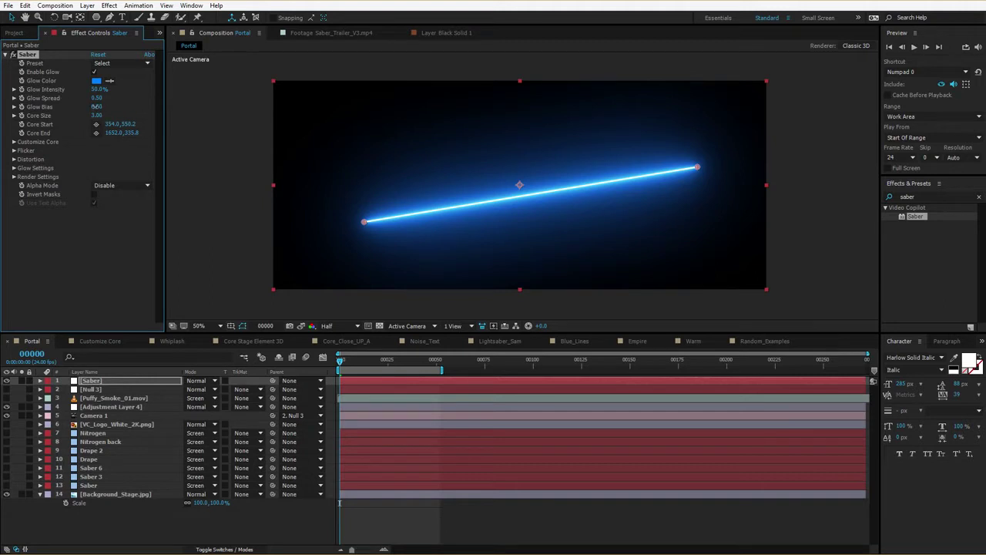
- Set the Glow Bias to 0.38 and Glow Intensity to 85%, then try a 0.54 bias and undo it
drag(95, 107, 86, 106)
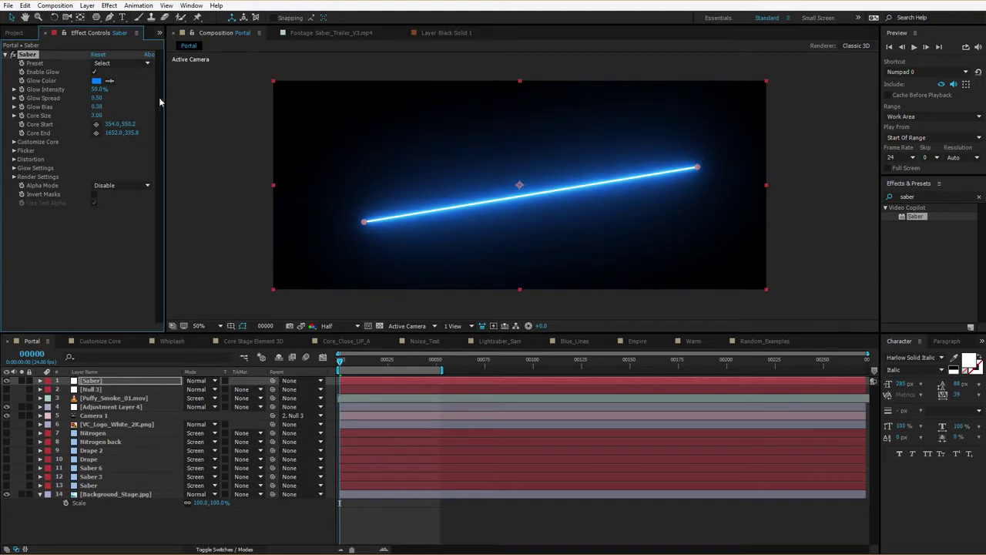
key(Return)
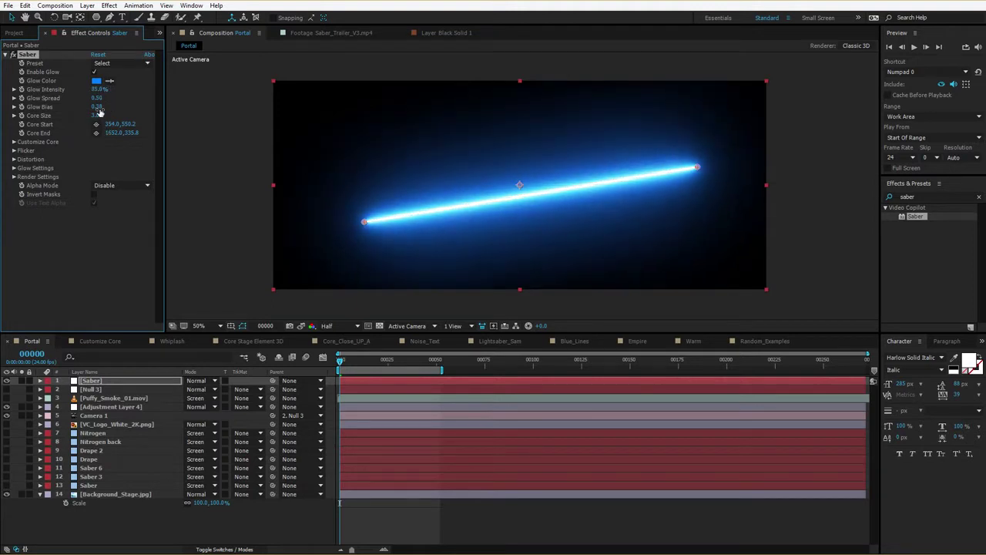
drag(98, 108, 121, 111)
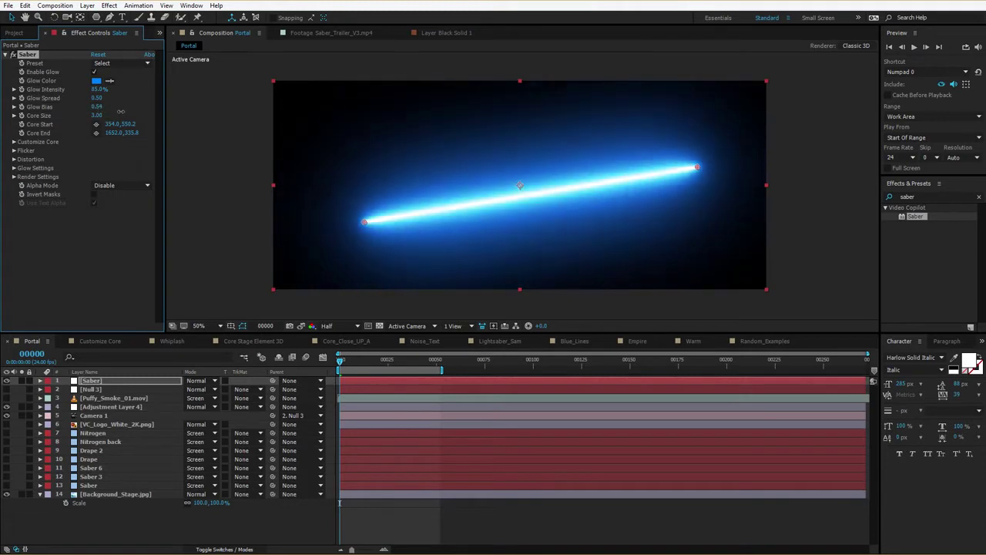
key(ctrl+z)
key(ctrl+z)
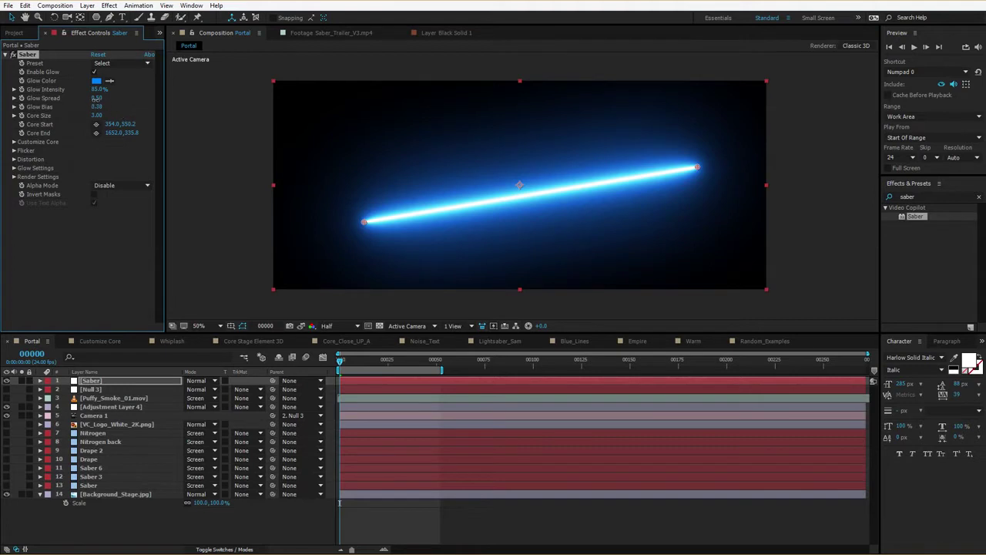
- Reset the Saber effect after trying a lower Glow Spread, and review the Core Type options under Customize Core
drag(97, 99, 85, 99)
click(98, 55)
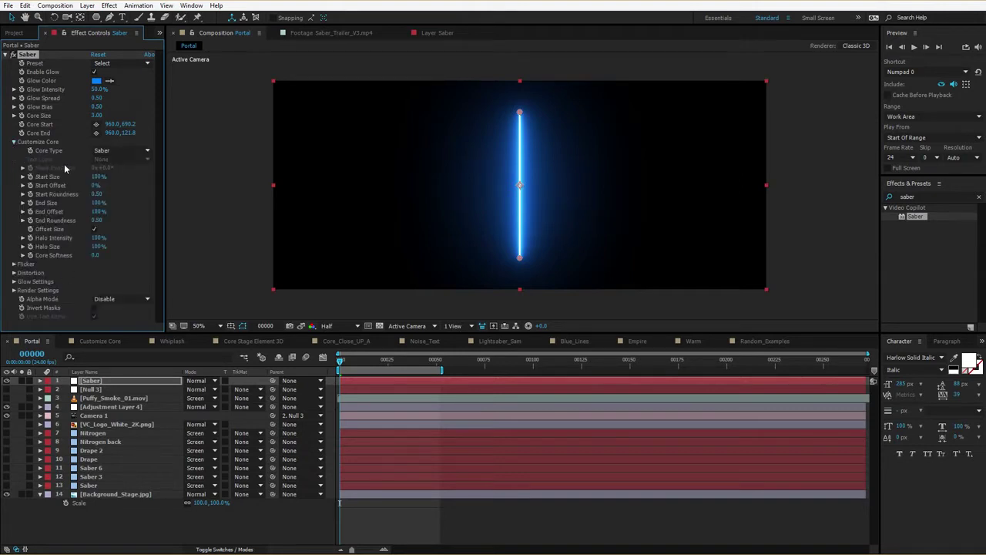
click(100, 152)
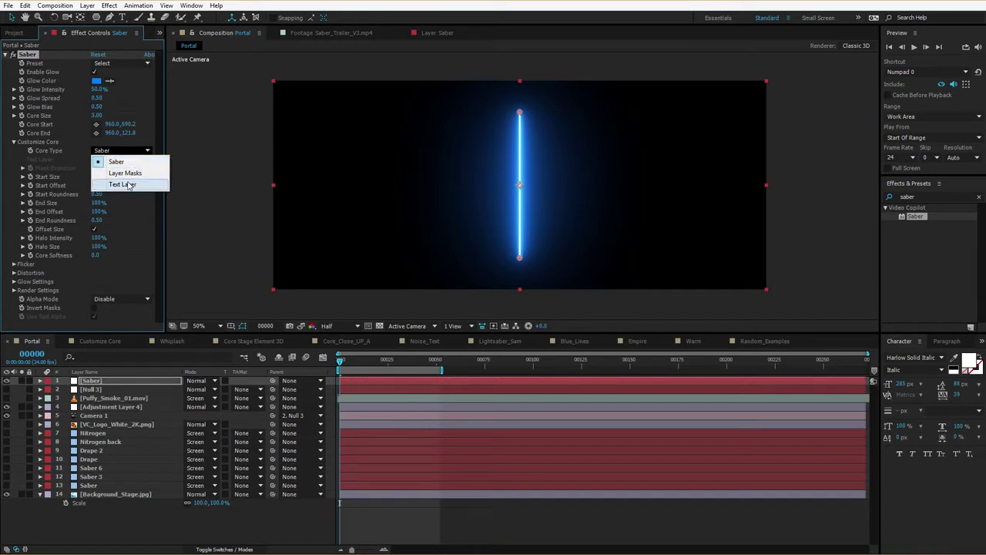
click(51, 191)
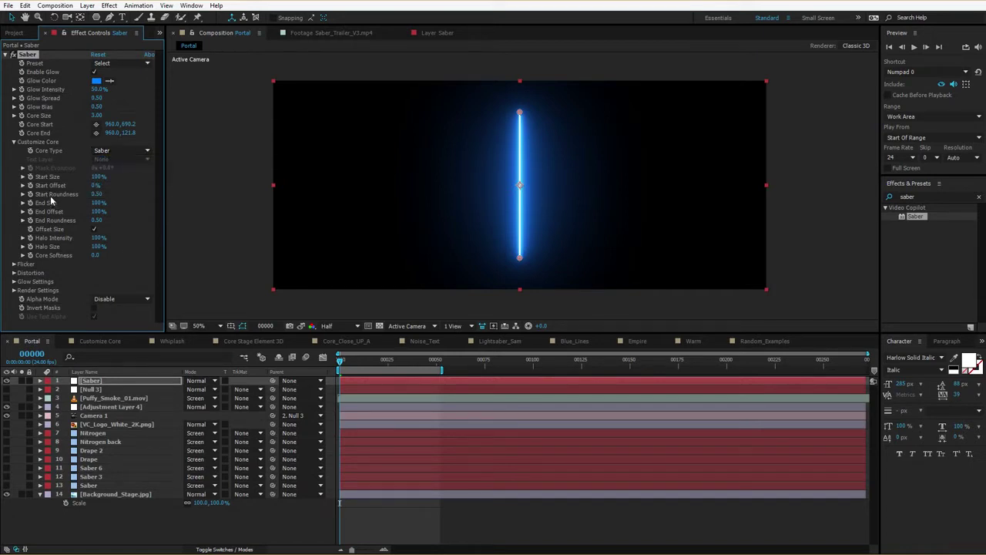
- Taper the beam by lowering the core's Start Size to 0%, and experiment with the start and end settings
drag(94, 178, 43, 193)
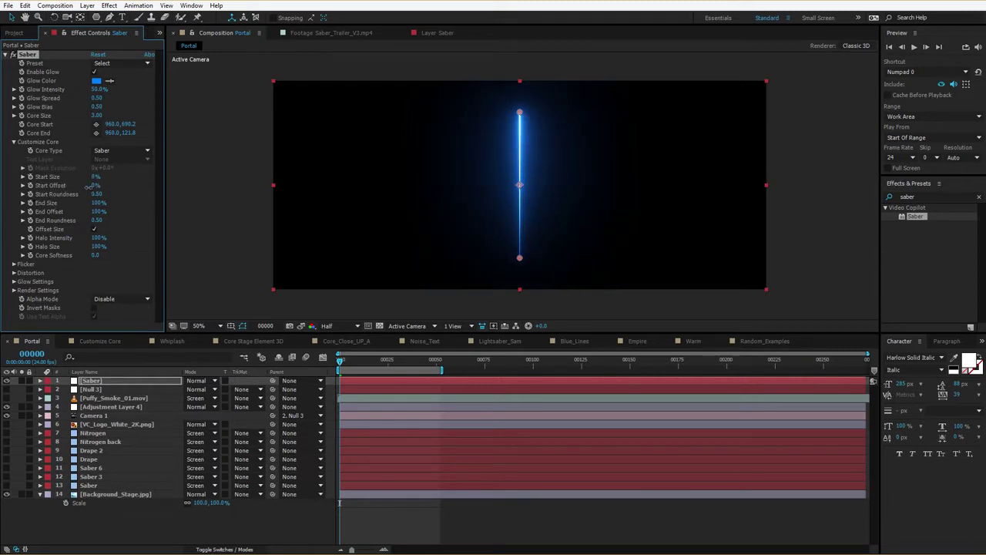
drag(88, 187, 32, 211)
mouse_move(89, 202)
mouse_down()
mouse_move(66, 214)
mouse_move(106, 210)
mouse_up()
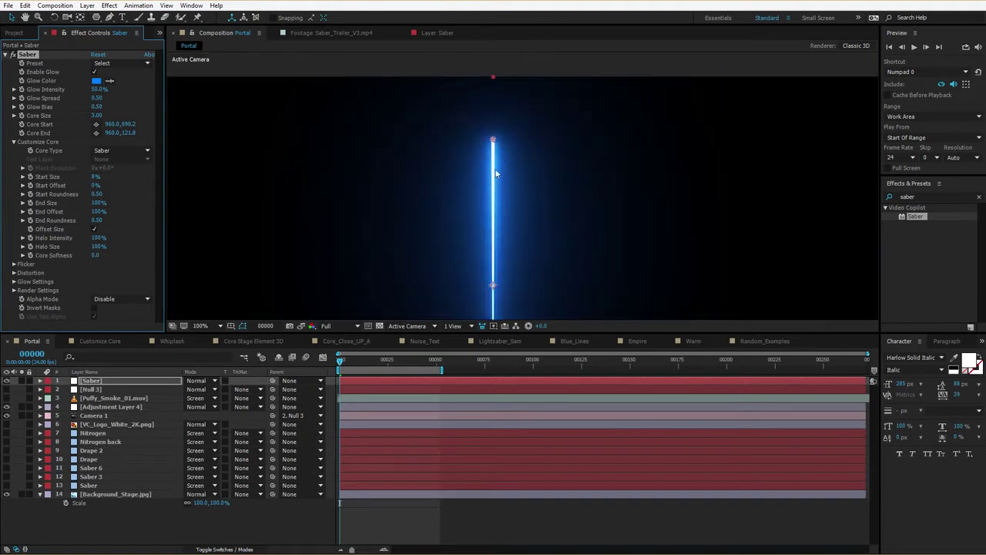
- Try a Halo Intensity of 150% with a Glow Intensity of 111%, then reset the Saber effect to its defaults
drag(103, 237, 127, 241)
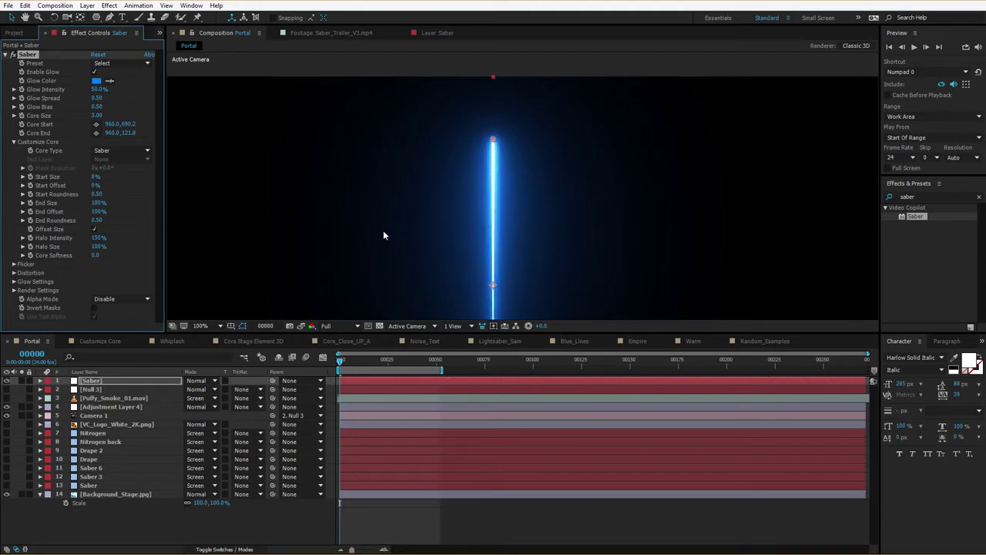
drag(96, 89, 131, 94)
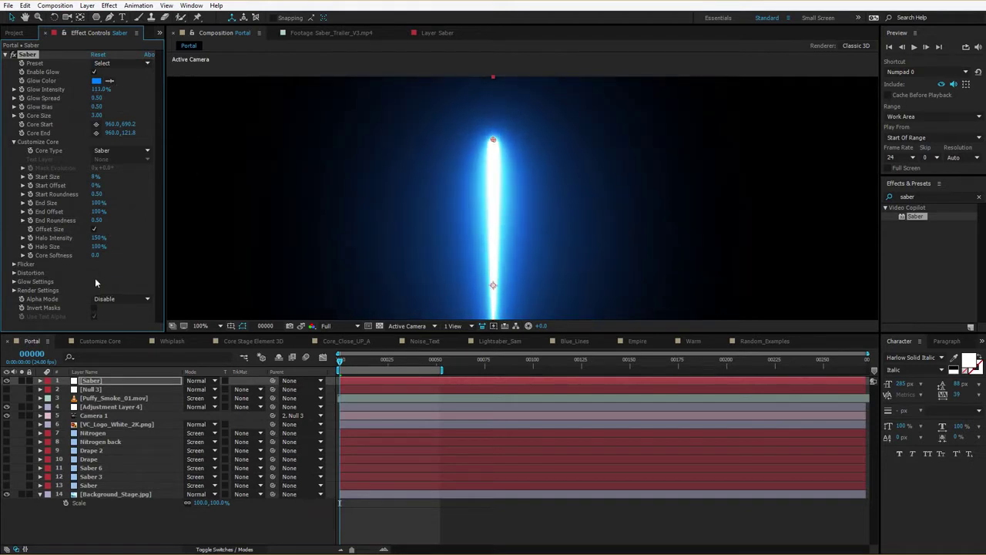
key(ctrl+z)
click(98, 55)
key(comma)
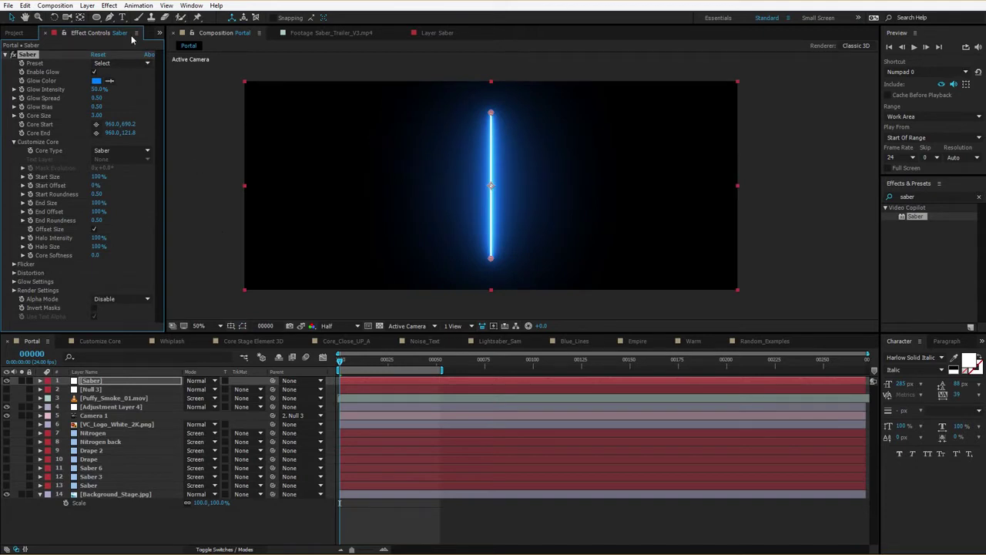
- Draw a circular mask centered on the Saber layer and set the effect's Core Type to Layer Masks
click(96, 17)
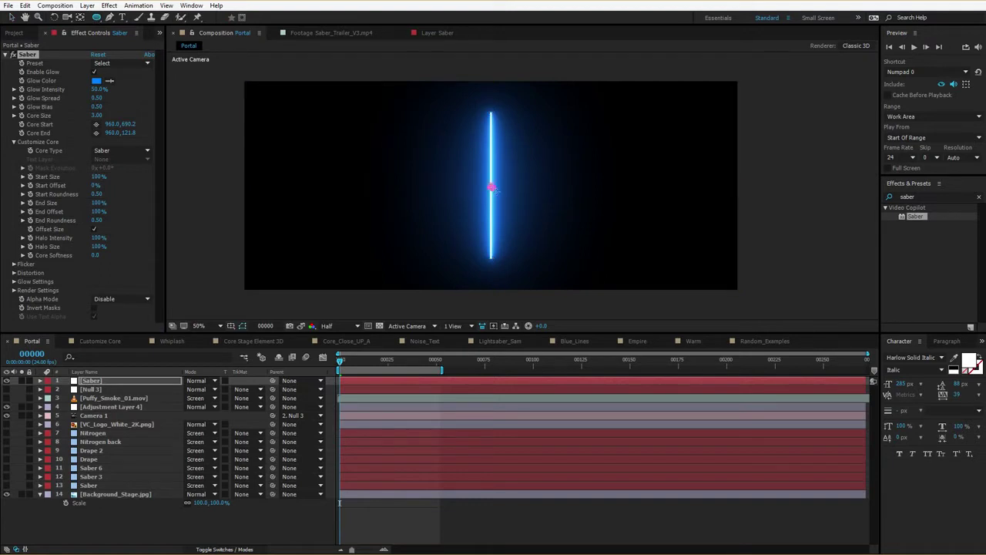
drag(490, 185, 544, 240)
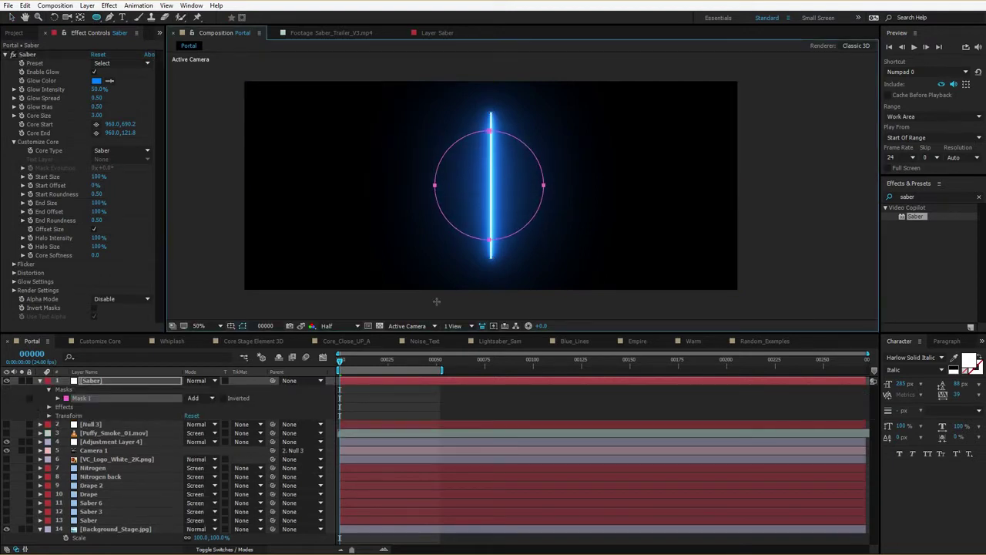
click(112, 150)
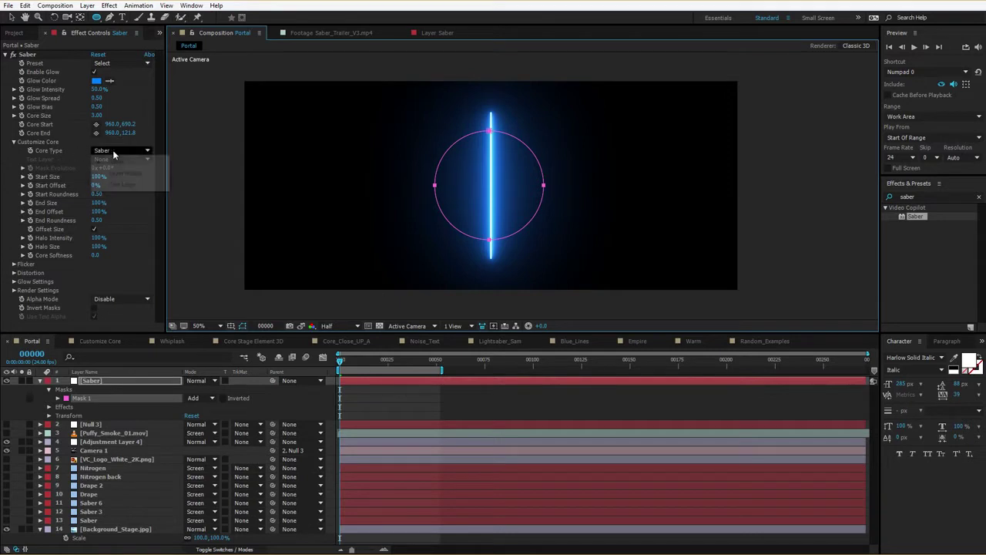
click(127, 174)
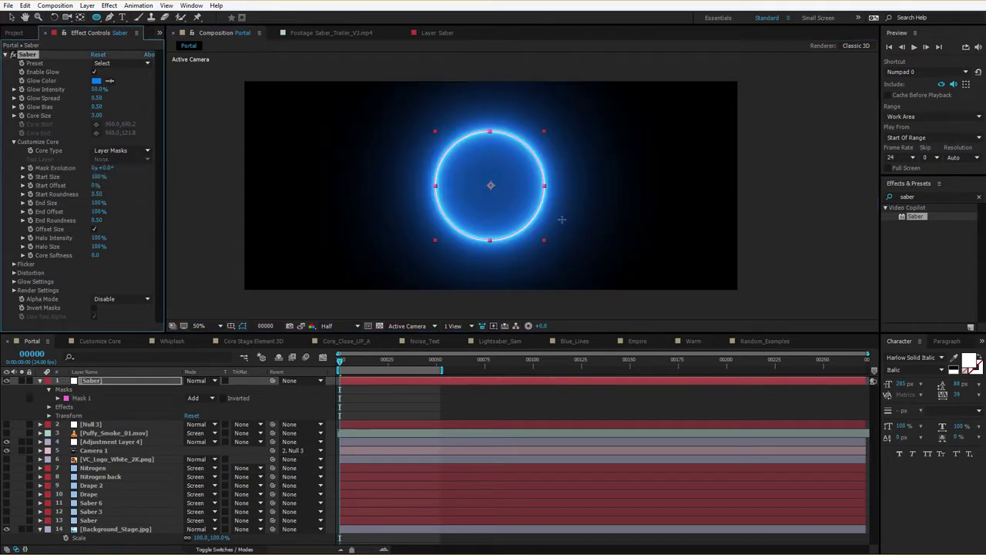
click(242, 326)
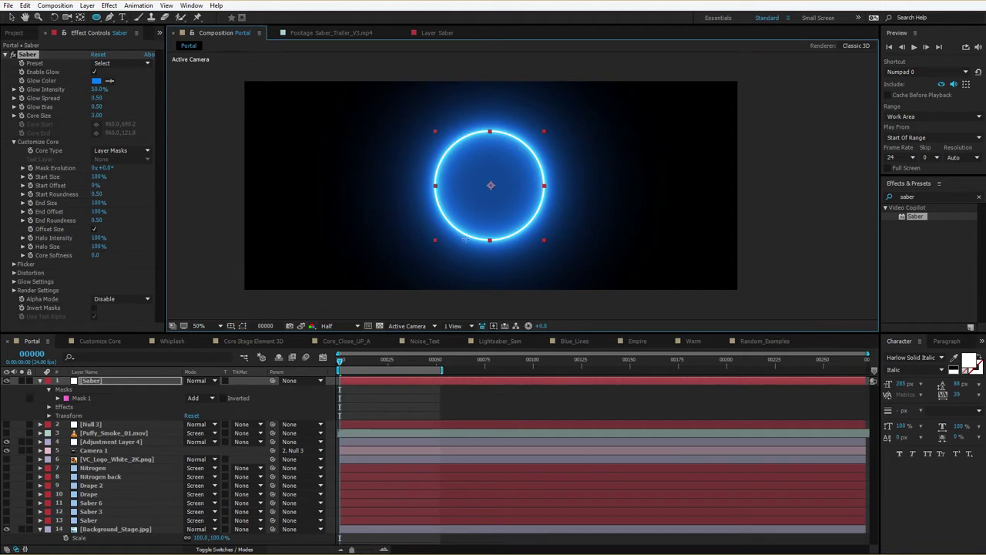
- Set the core's End Size to 0% and keyframe its Start Offset from 100% at frame 0 to 0% further along the timeline
click(39, 177)
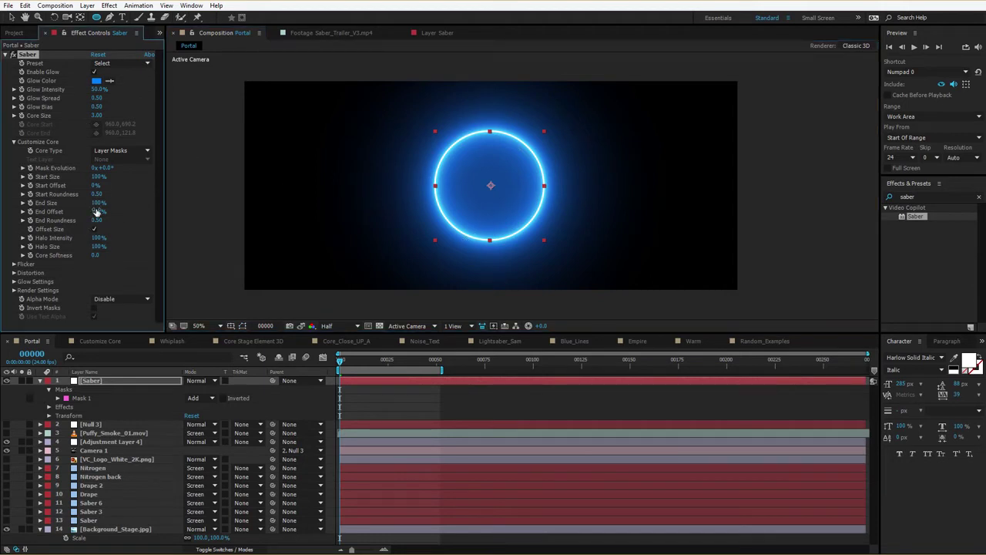
drag(71, 210, 2, 219)
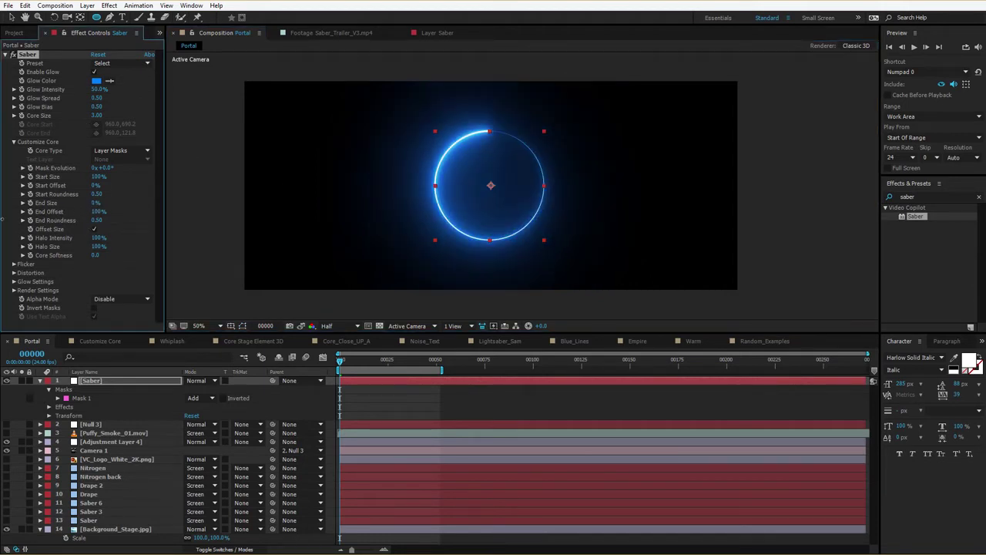
drag(95, 185, 144, 184)
click(31, 186)
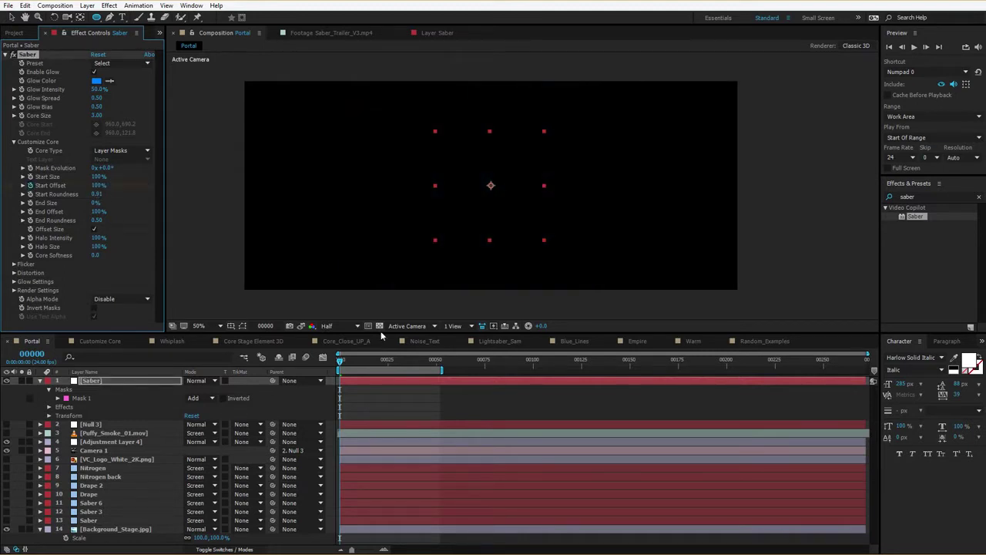
drag(359, 365, 413, 359)
drag(95, 187, 2, 209)
key(space)
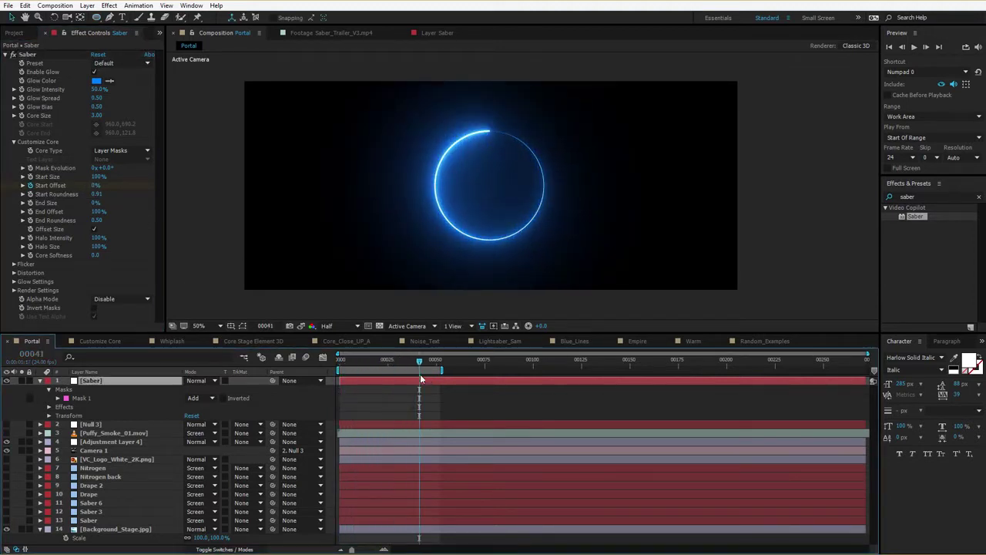
- Apply the Patronus preset to the Saber effect and preview the ring's draw-on animation
click(120, 64)
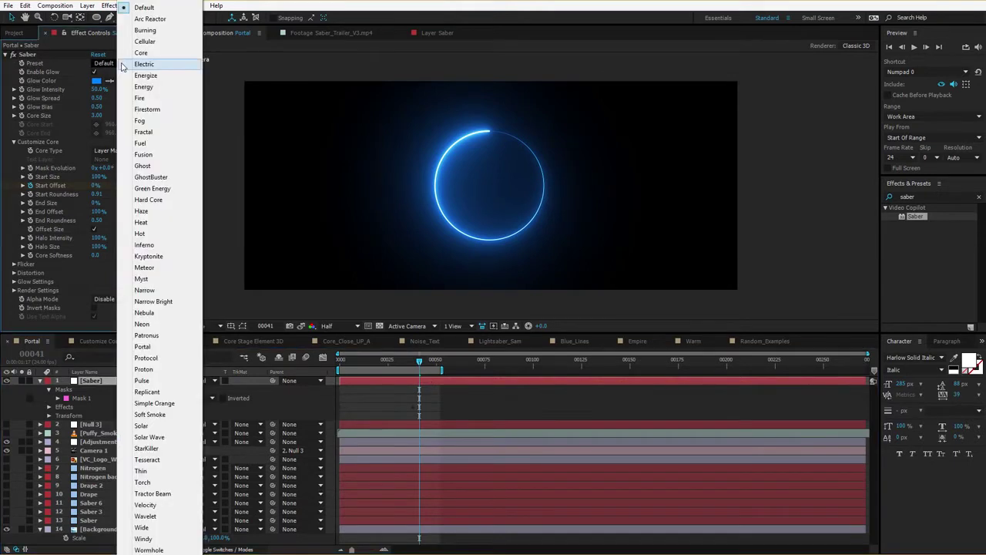
click(147, 335)
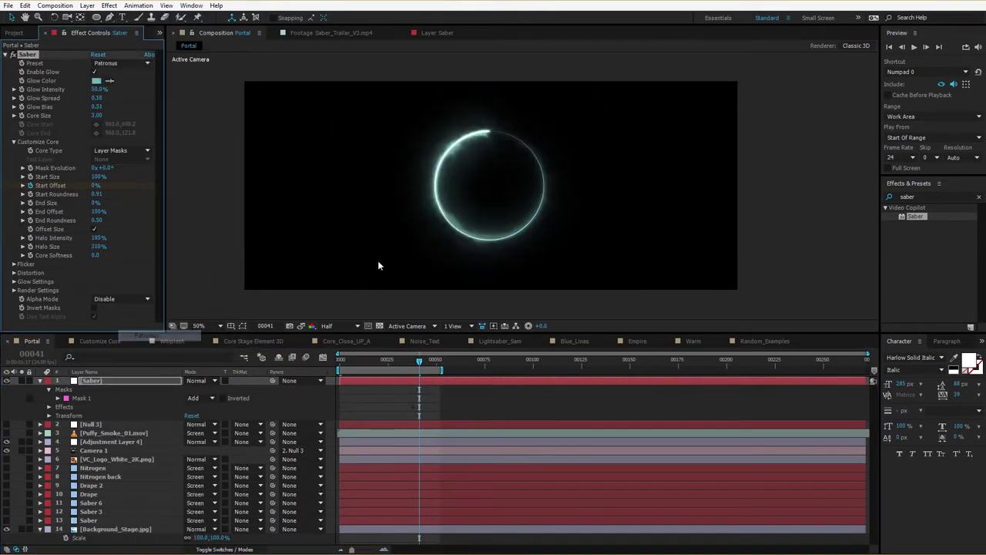
click(449, 391)
key(space)
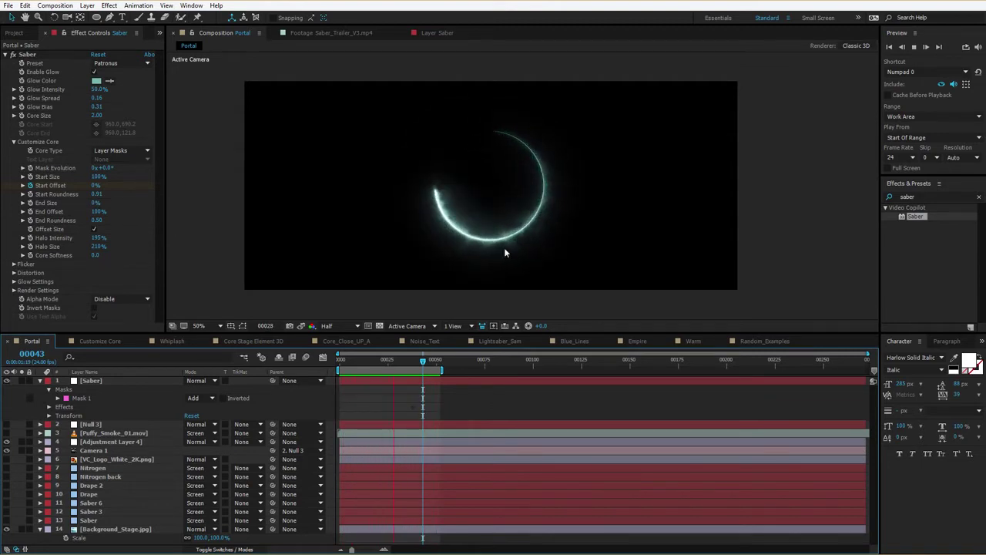
key(space)
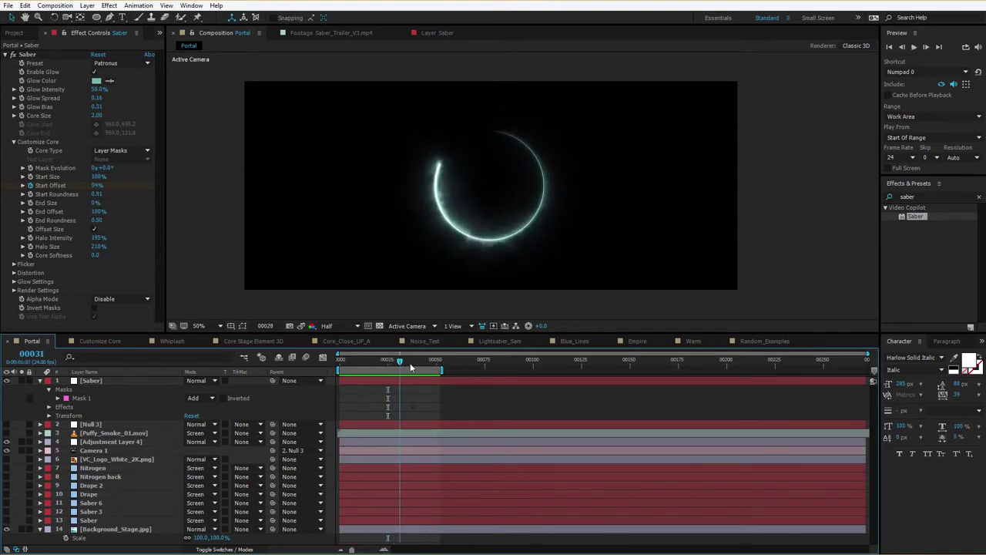
drag(410, 366, 427, 364)
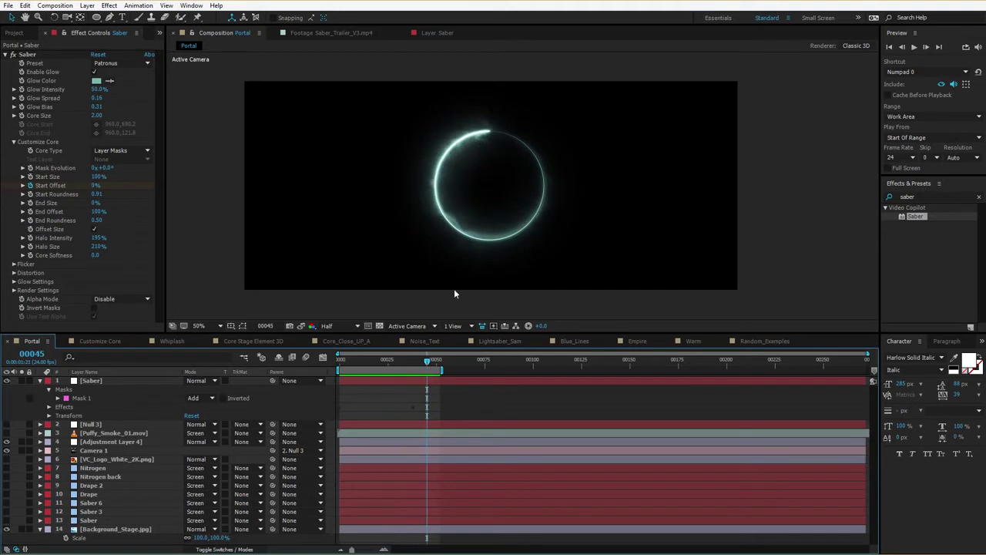
- Change the Saber glow color to bright blue 0078FF and preview the recolored ring
click(97, 82)
drag(462, 358, 475, 300)
drag(468, 357, 466, 380)
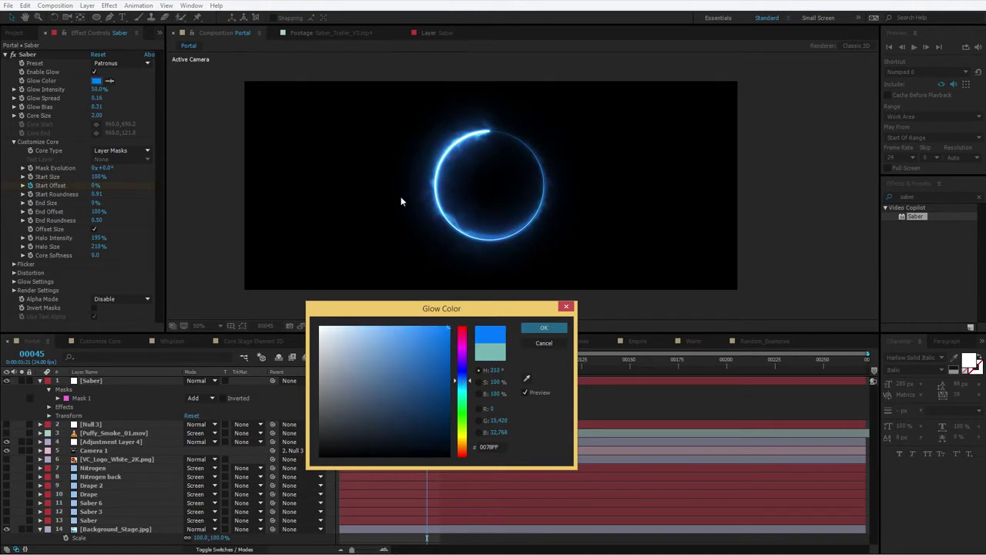
click(543, 327)
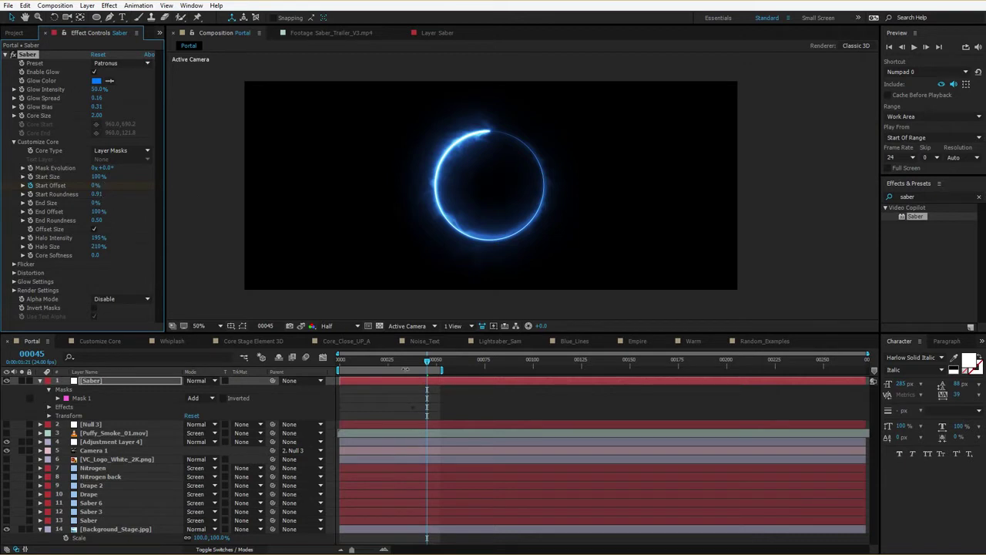
key(space)
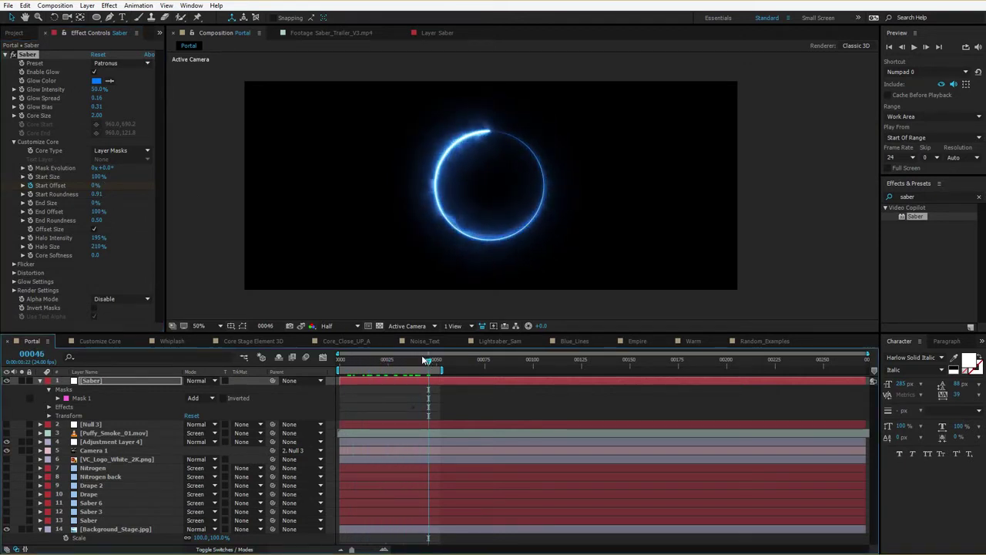
click(424, 359)
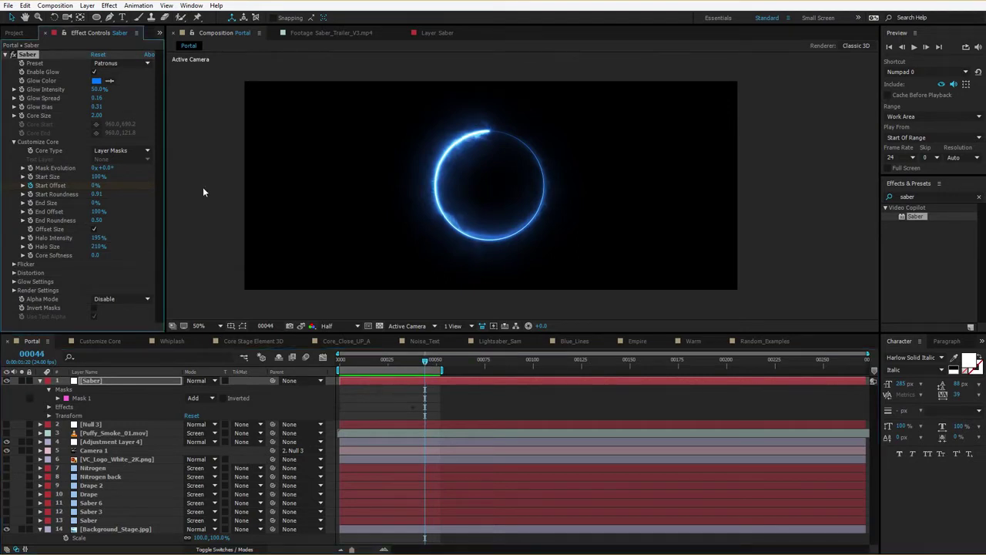
- Switch the Saber effect to the Energize preset and play back the ring animation
click(120, 63)
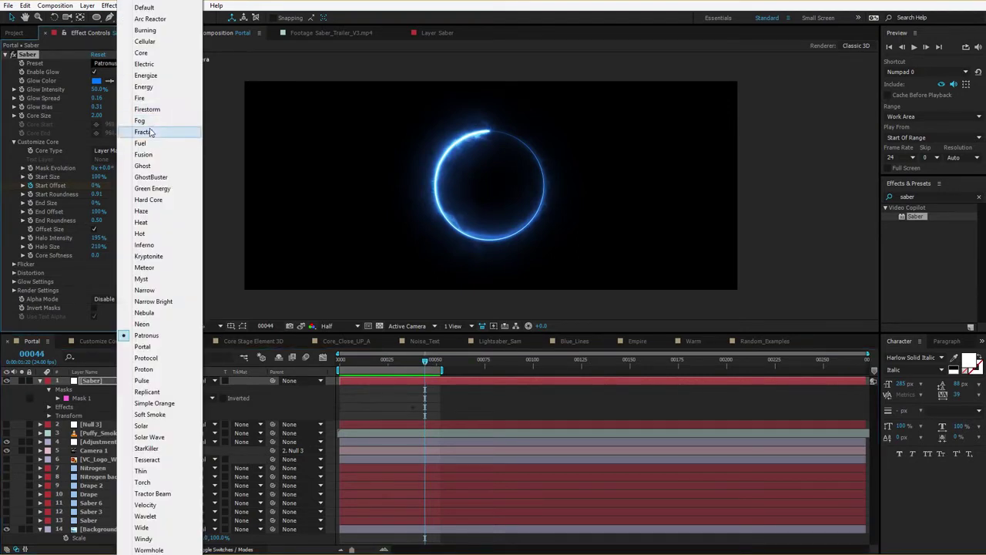
click(145, 75)
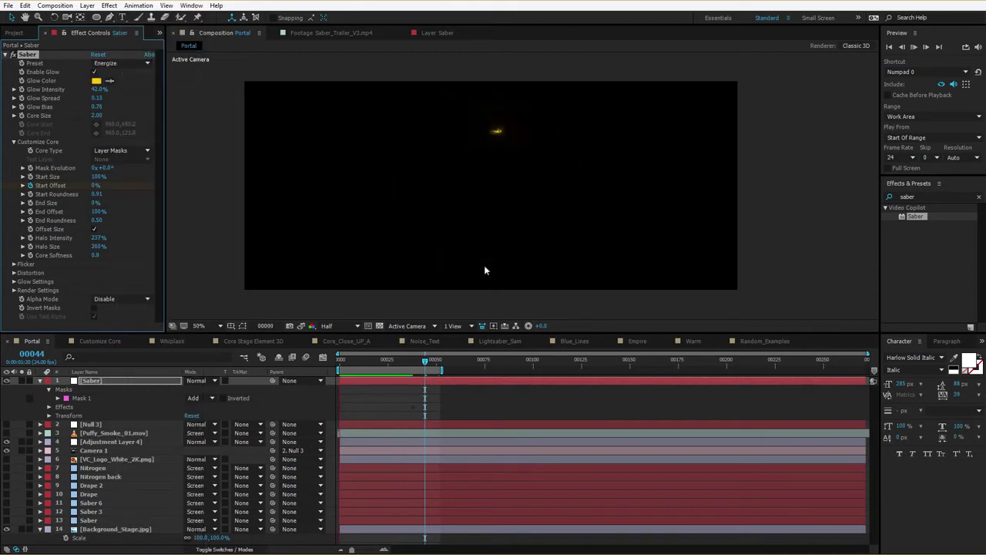
key(space)
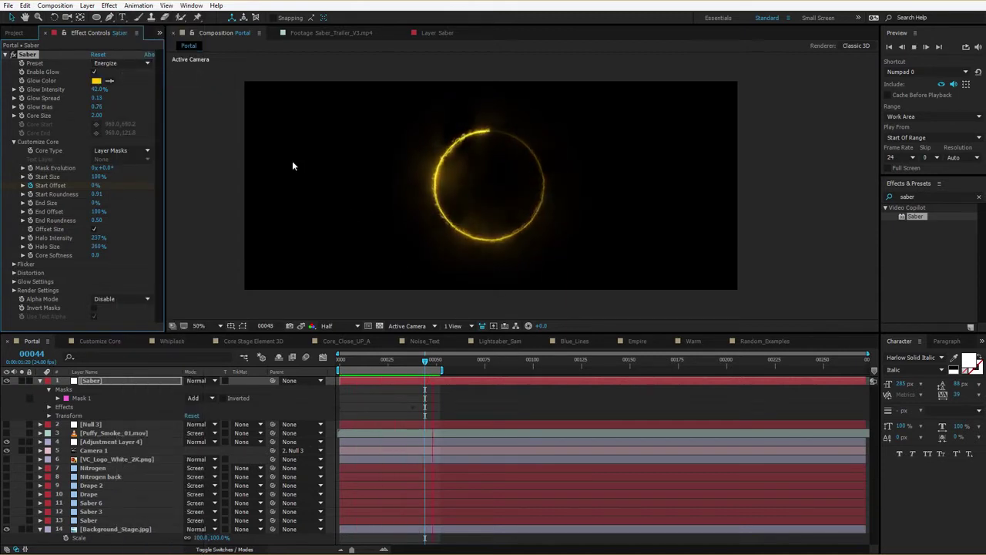
- Raise the Saber Glow Intensity to 90%, change the glow color to yellow-green, and preview the ring
click(100, 82)
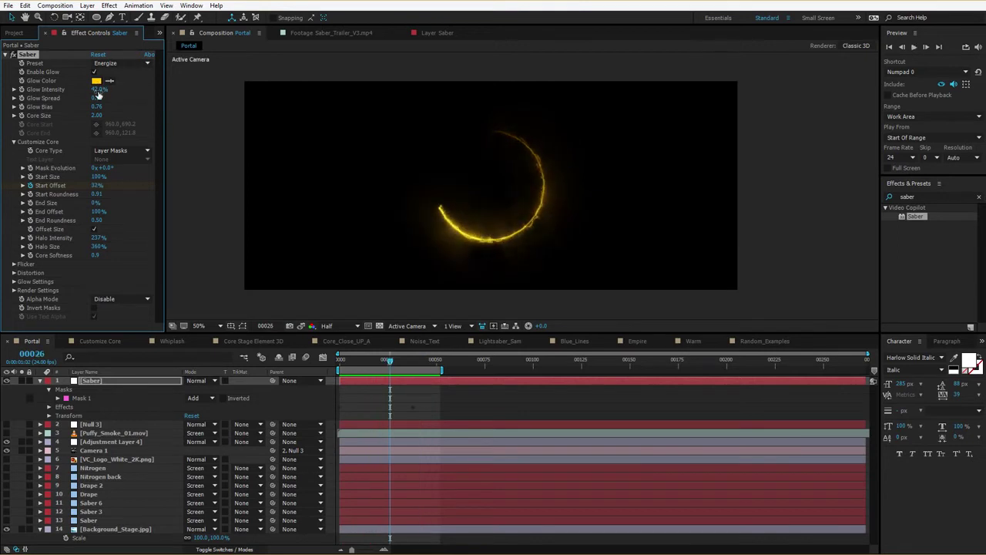
drag(113, 89, 128, 86)
click(96, 81)
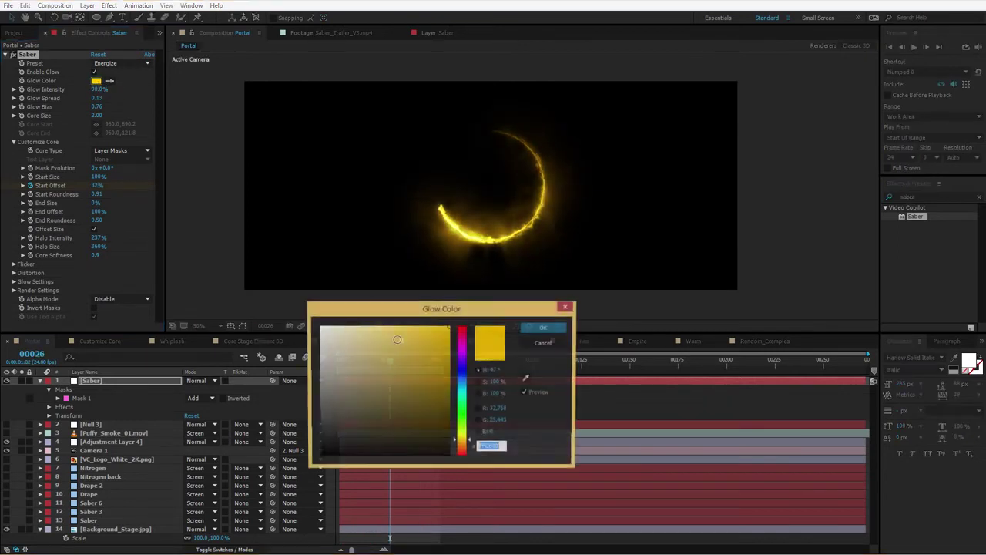
drag(462, 400, 456, 430)
click(544, 327)
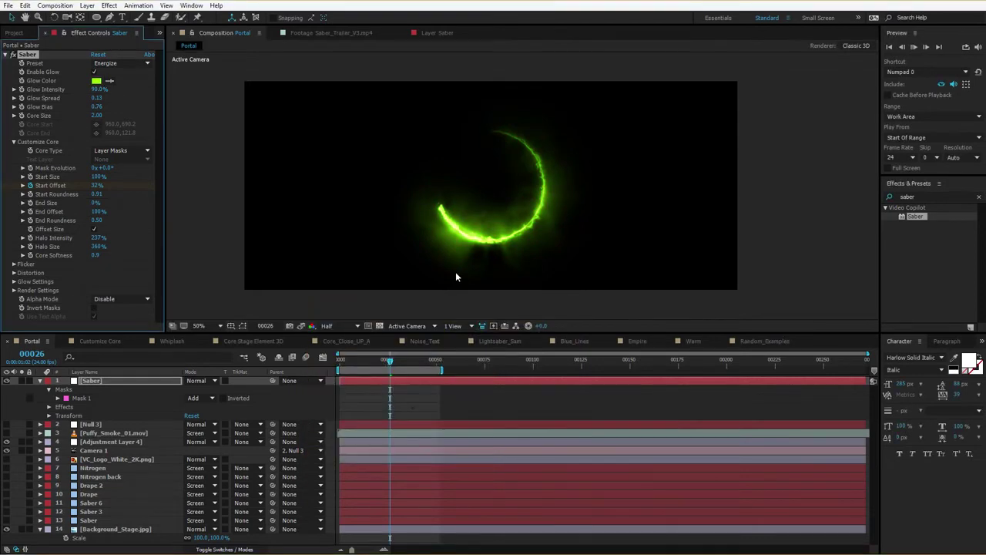
key(space)
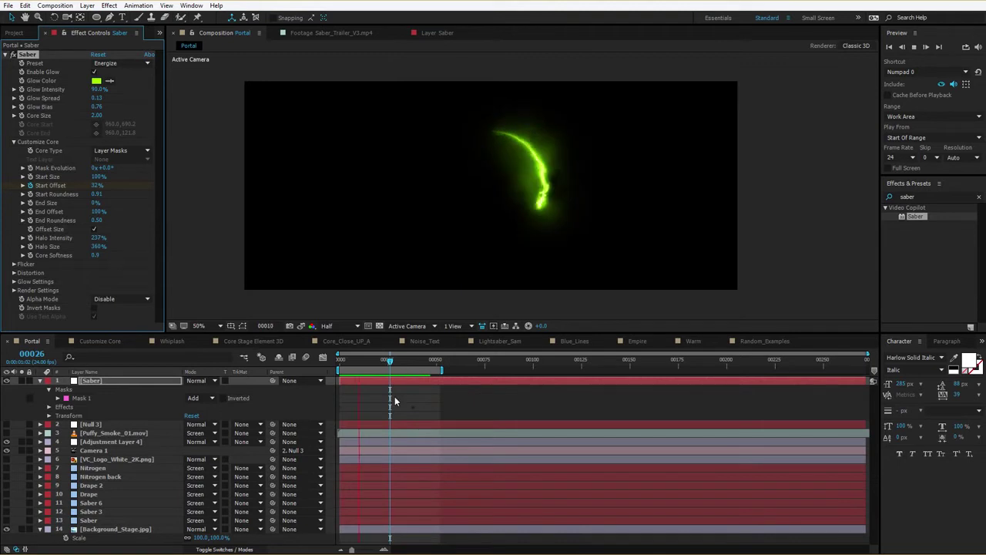
click(392, 365)
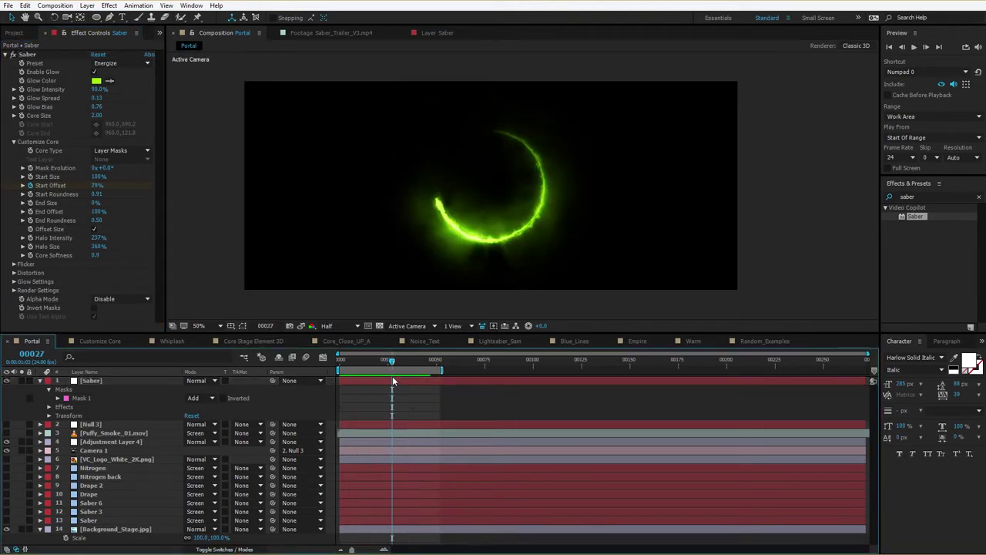
- Set the Saber effect's preset to Patronus and preview the ring animation
click(393, 379)
click(118, 65)
click(118, 63)
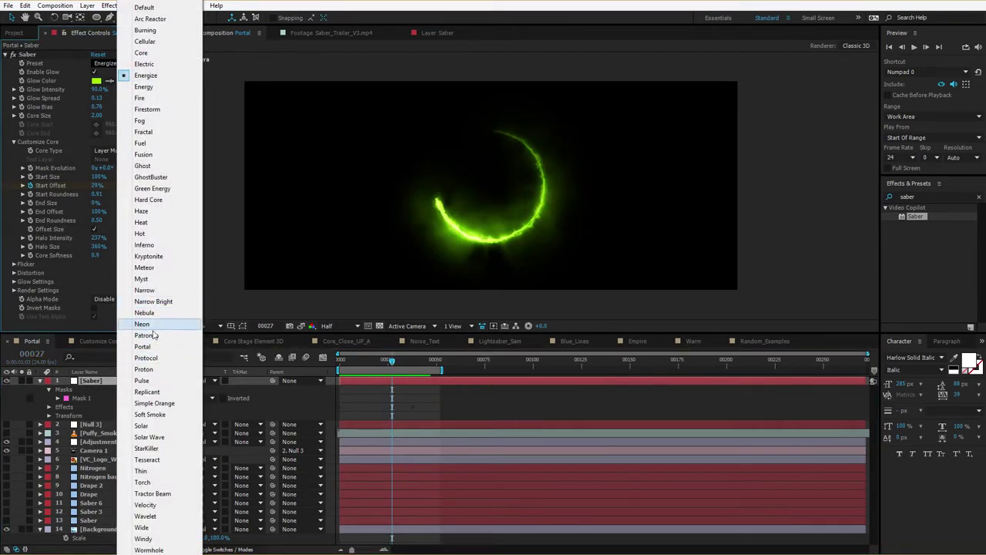
click(150, 322)
key(KP_0)
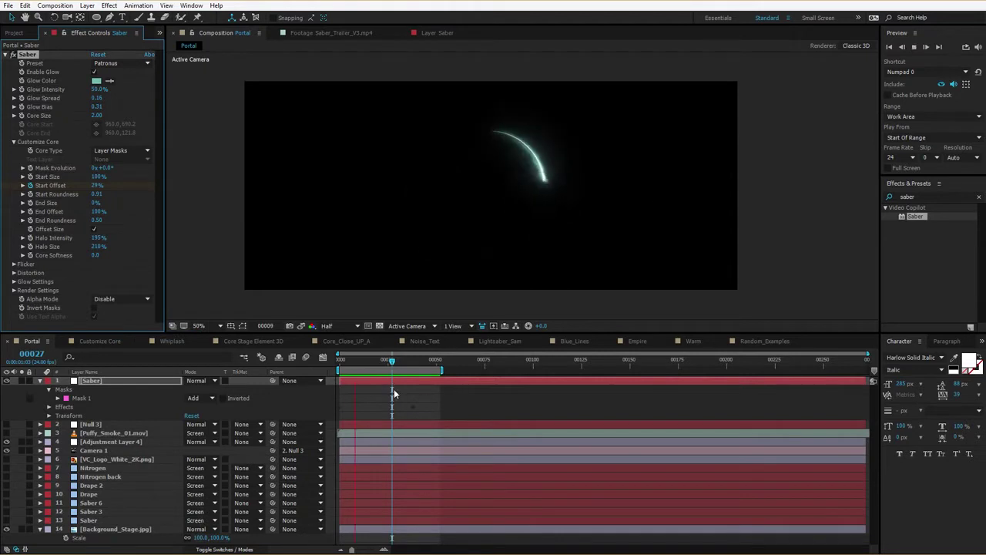
key(space)
- Set the top Saber layer's blending mode to Screen so the ring composites over the stage background
click(148, 380)
click(206, 381)
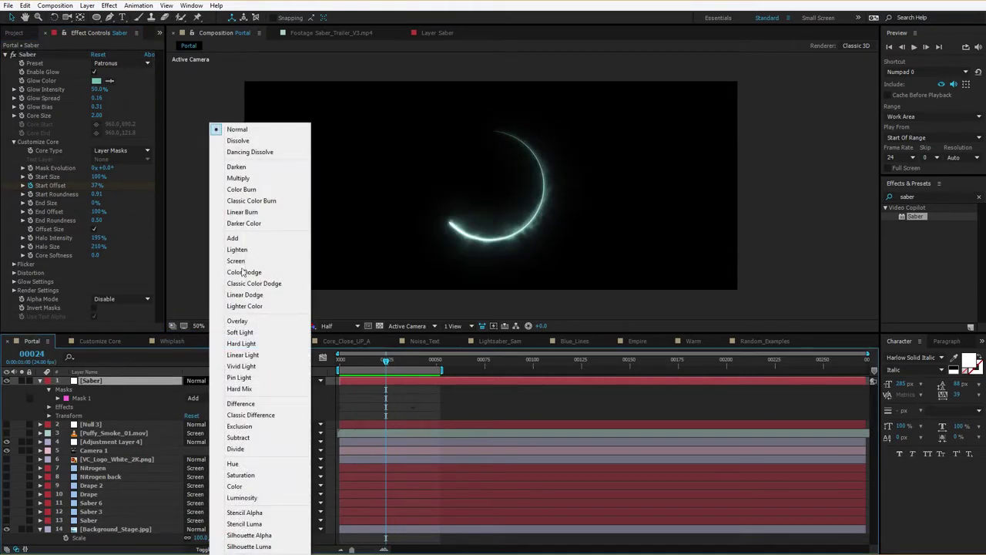
click(231, 259)
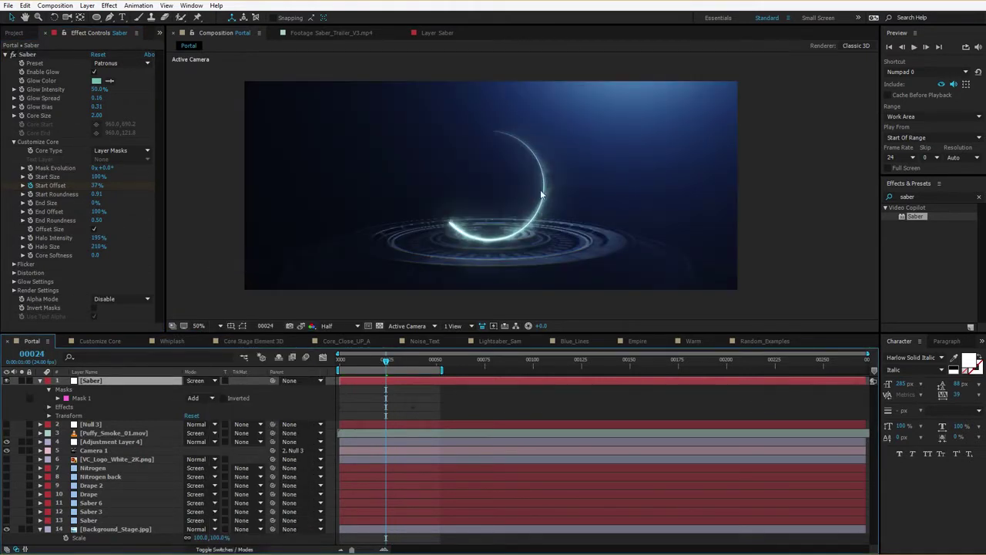
- Scale the Saber layer's circular mask down around its center and nudge it upward above the stage platform
click(78, 398)
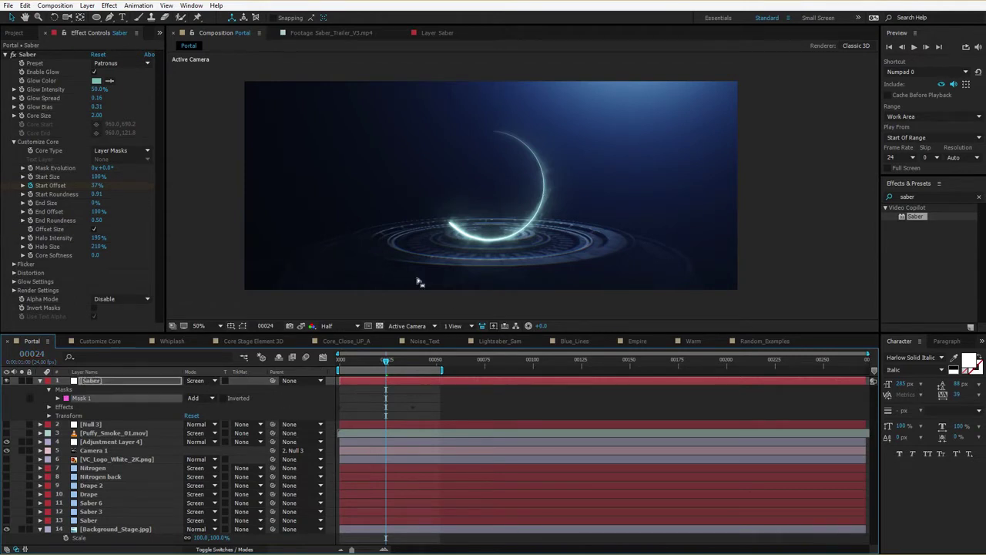
click(244, 326)
double_click(489, 136)
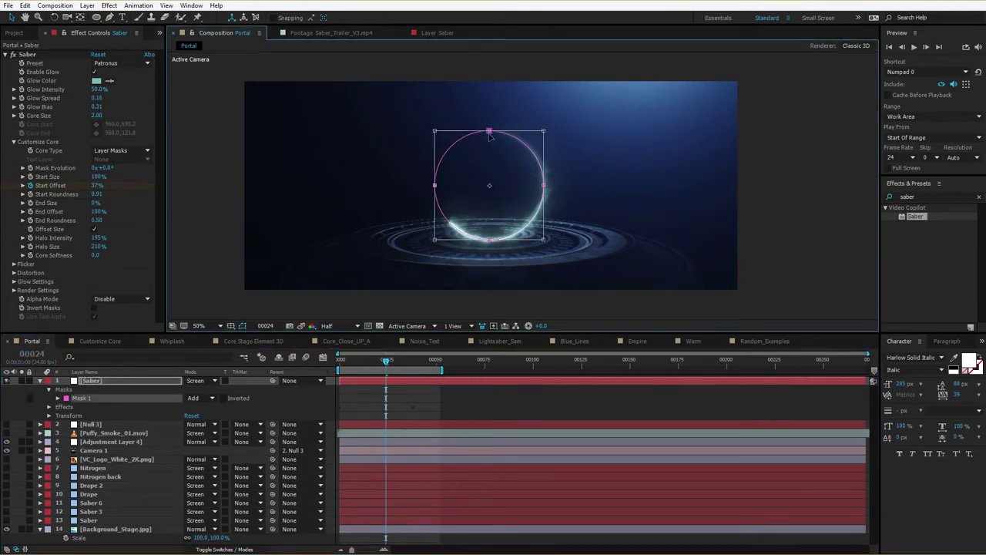
drag(544, 131, 533, 142)
key(shift+Up)
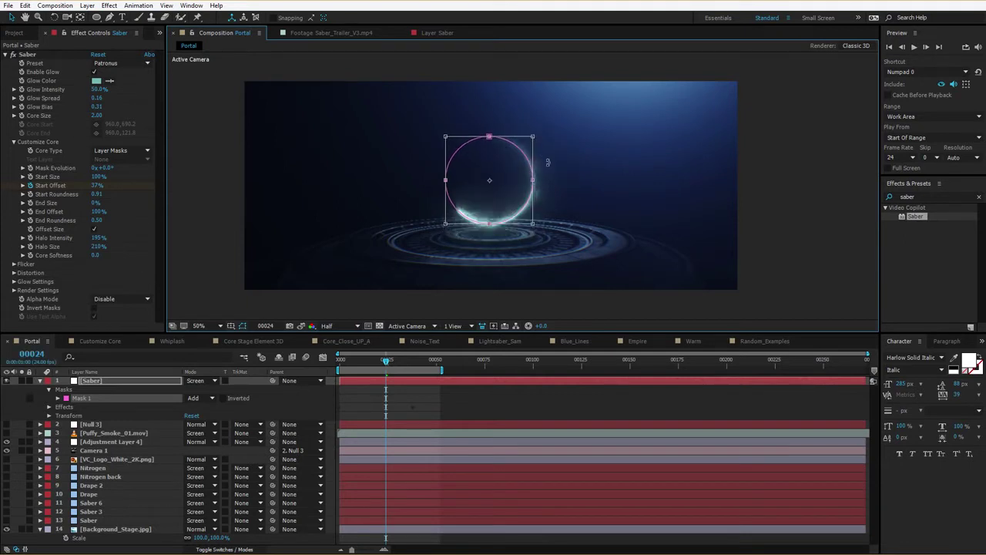
click(519, 381)
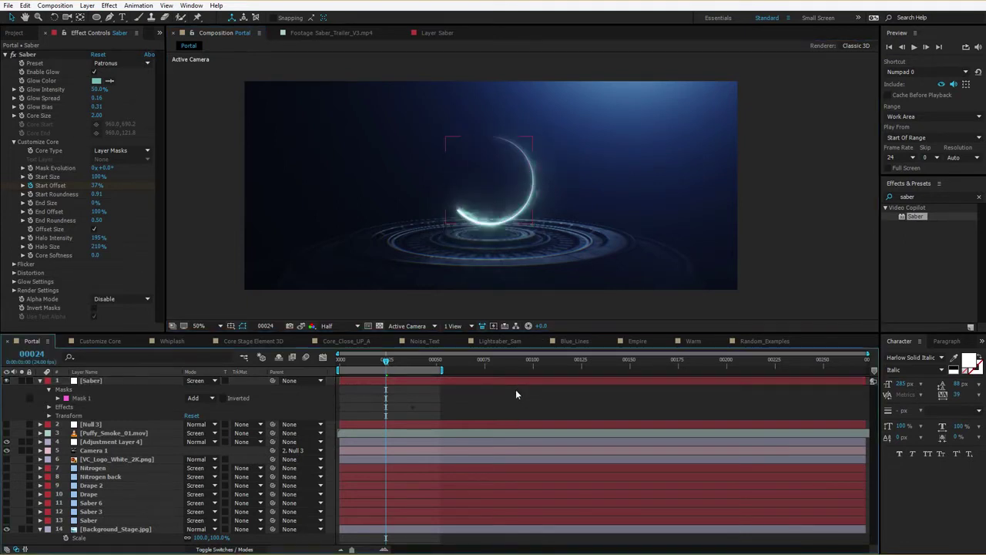
- Duplicate the masked Saber layer, set the copy's Mask Evolution to 180°, and preview both strokes
click(518, 383)
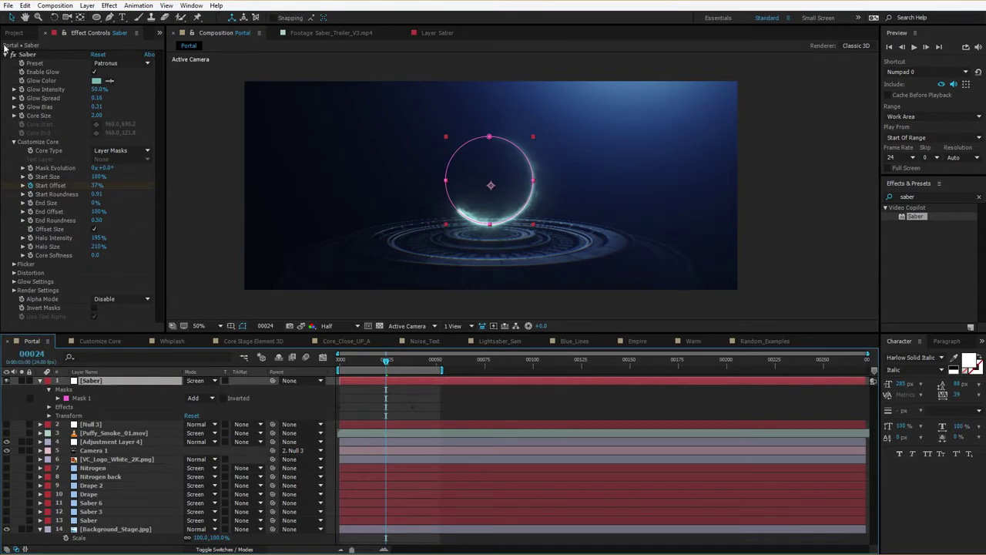
click(25, 6)
click(34, 125)
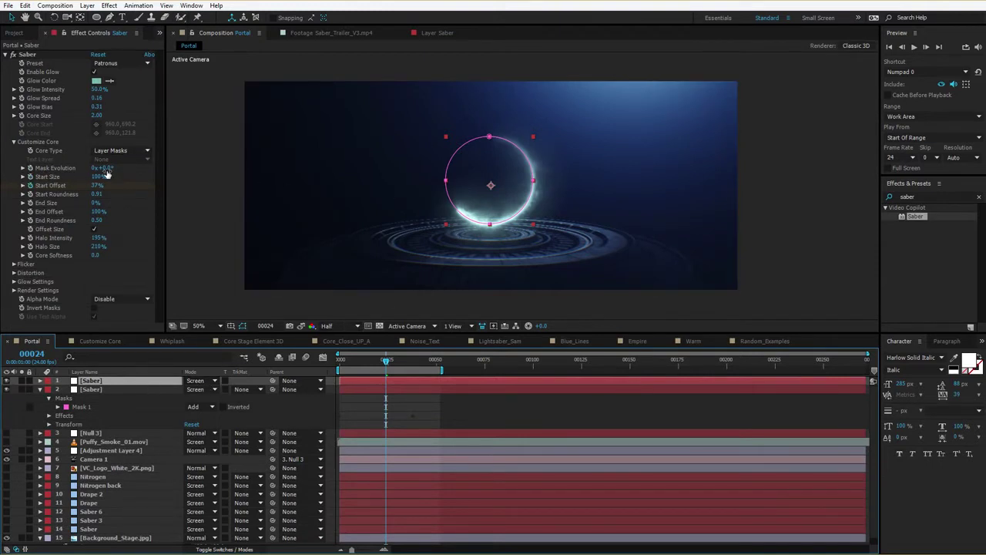
drag(106, 168, 149, 176)
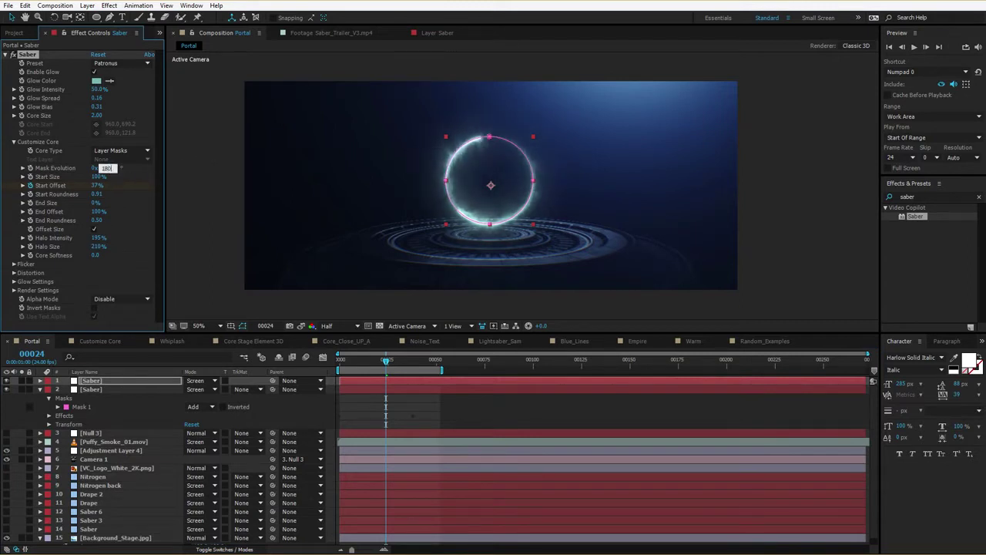
key(Return)
key(KP_0)
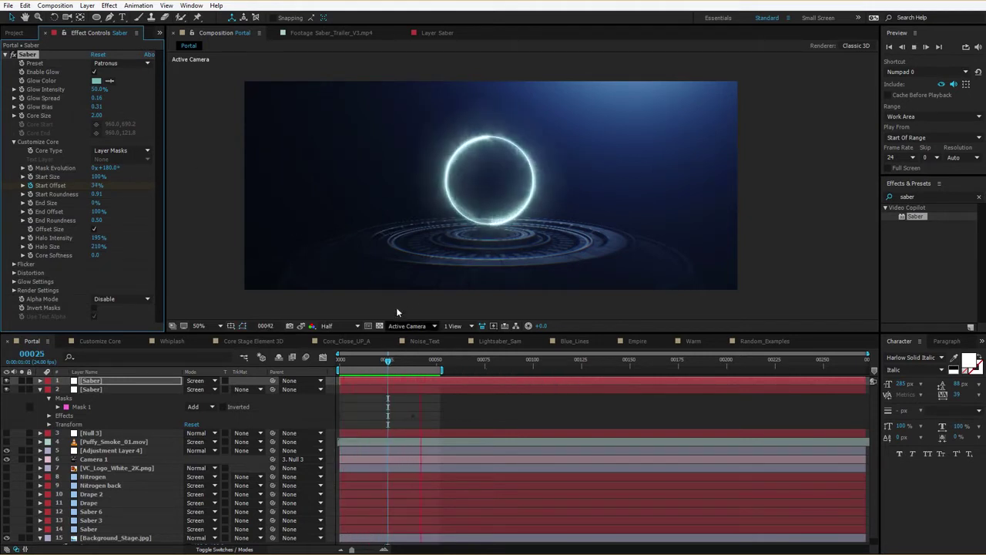
key(space)
- Apply the Arc Reactor preset to the duplicated Saber layer and preview the combined ring, including in an enlarged view
click(367, 379)
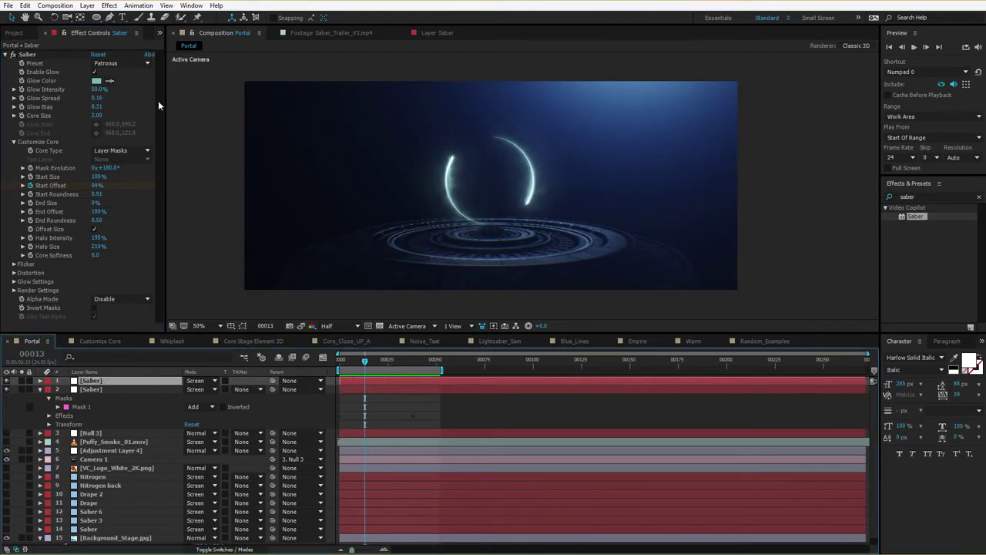
click(141, 64)
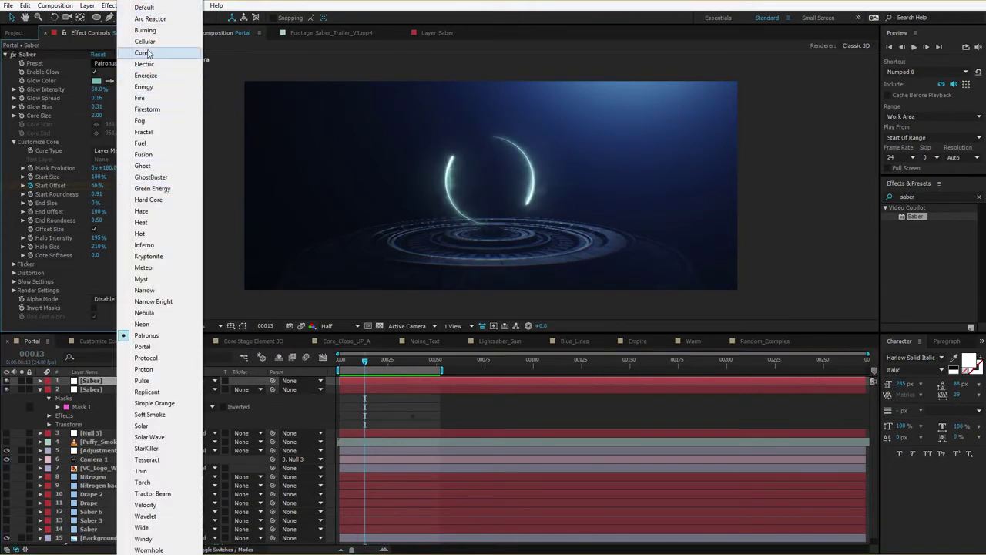
click(161, 21)
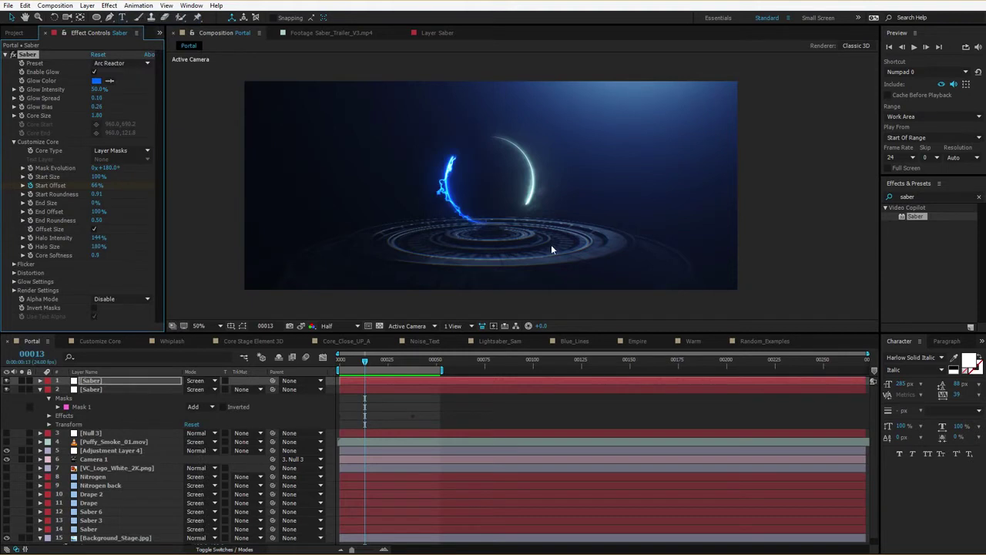
key(space)
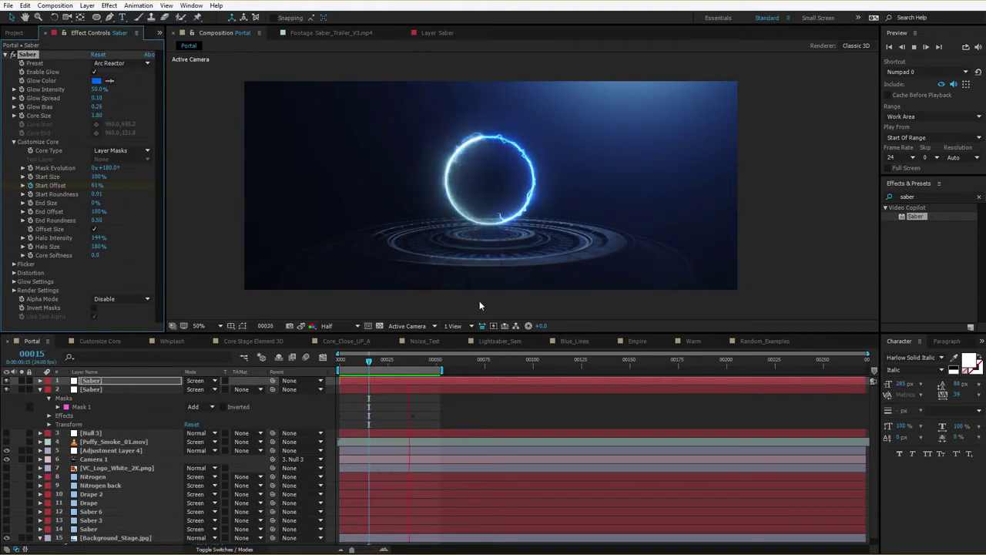
key(space)
key(space)
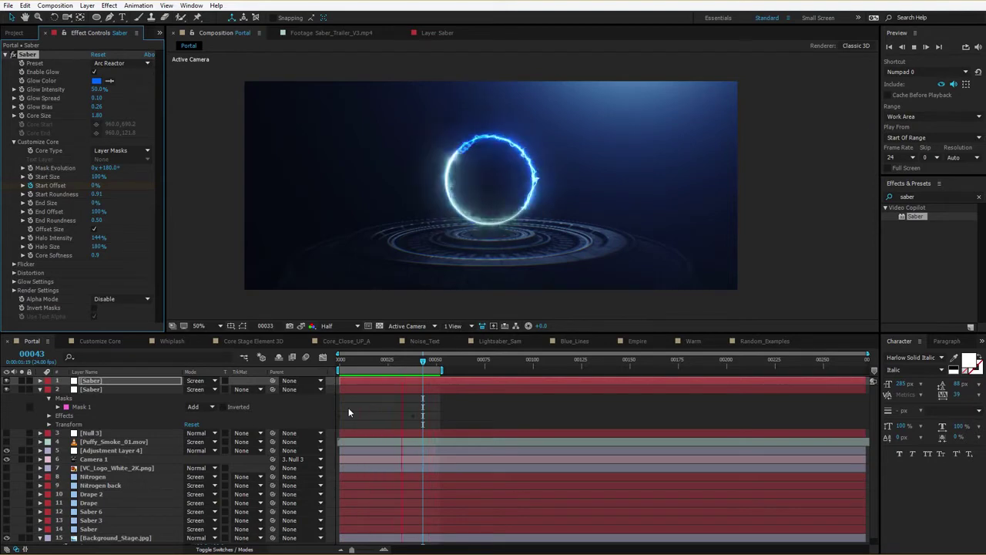
key(grave)
key(grave)
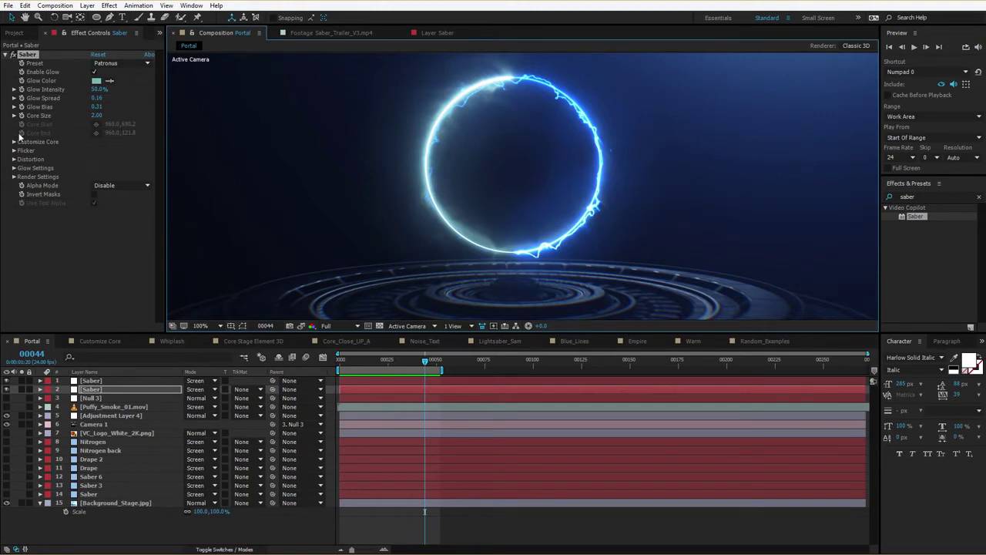
- Solo the second Saber layer and try different Glow Distortion amounts on its Patronus glow
click(13, 159)
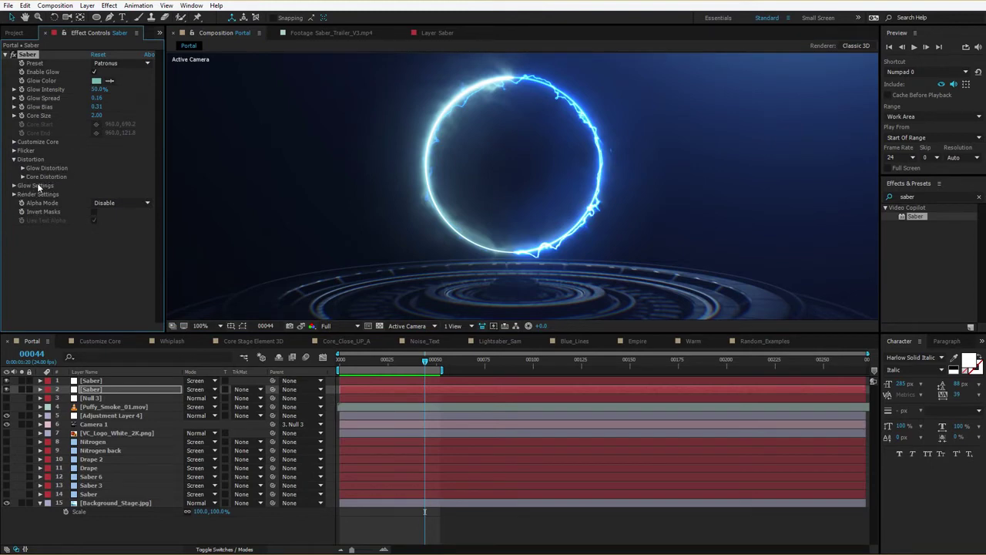
click(21, 389)
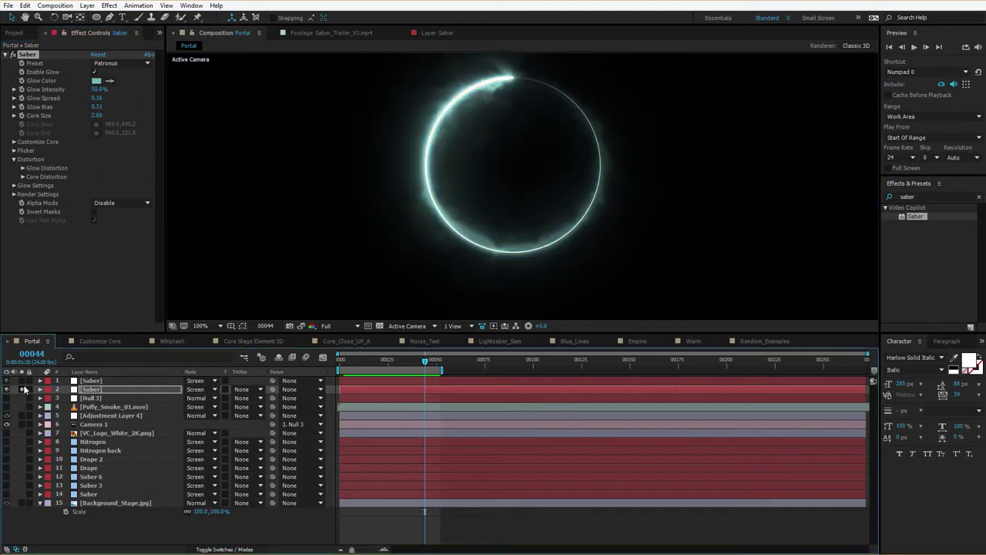
click(23, 168)
drag(113, 171, 97, 178)
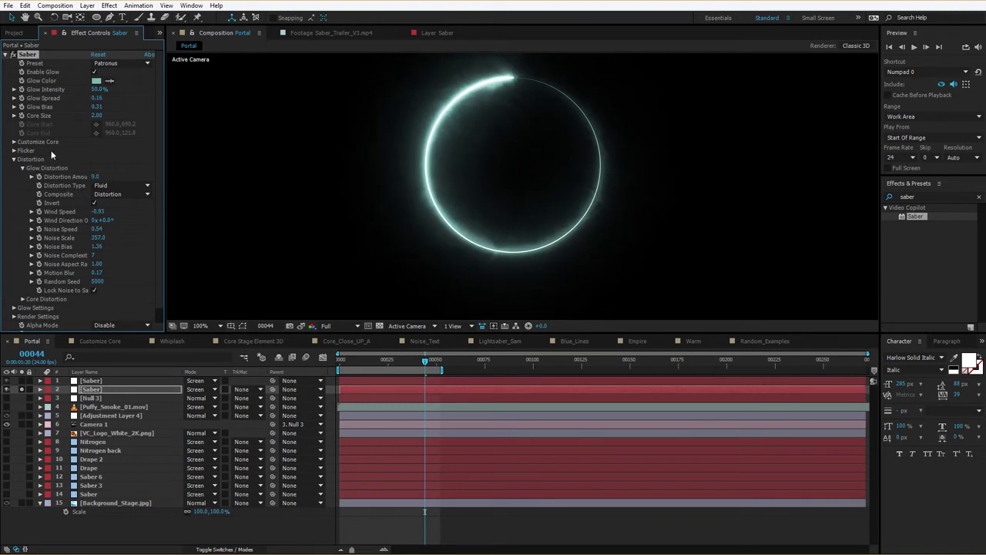
click(23, 168)
- Try raising the Core Distortion amount on the soloed Saber layer
click(22, 177)
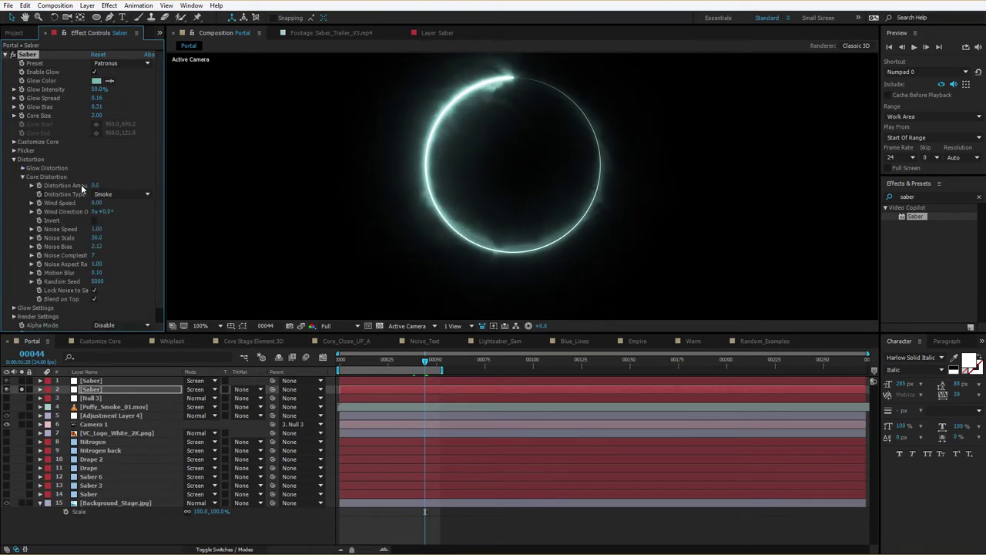
drag(95, 185, 99, 185)
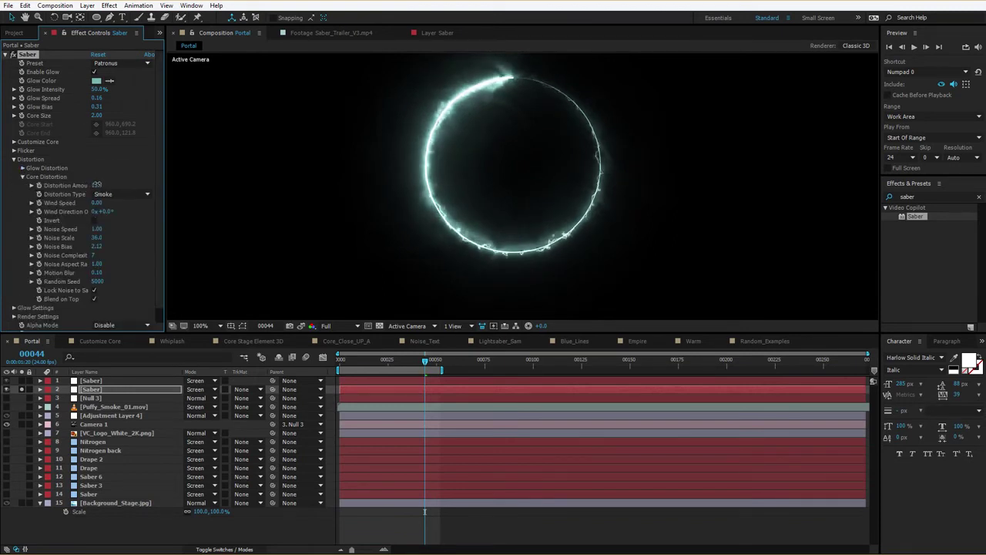
click(23, 176)
- Apply the Default preset to the soloed Saber layer and raise its Glow Distortion amount
click(23, 168)
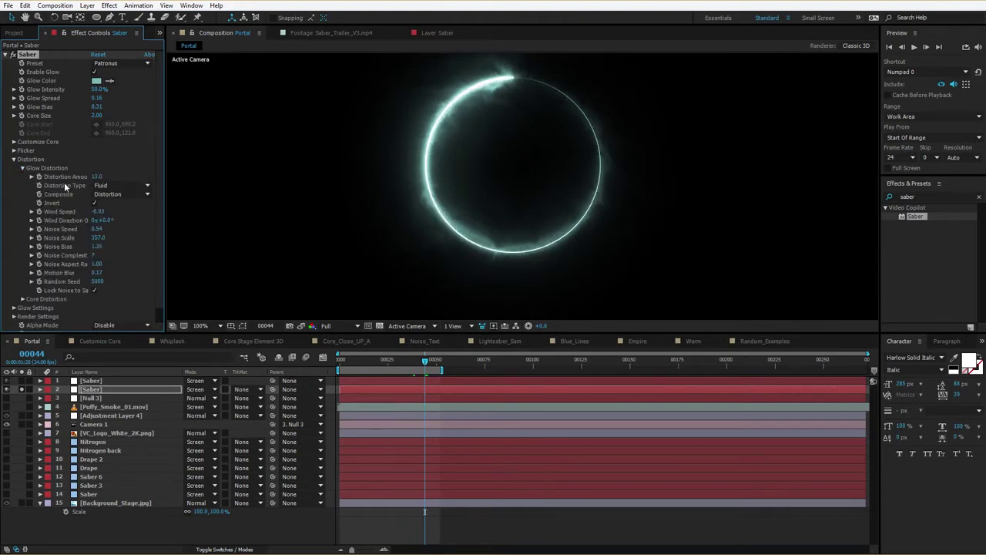
click(113, 64)
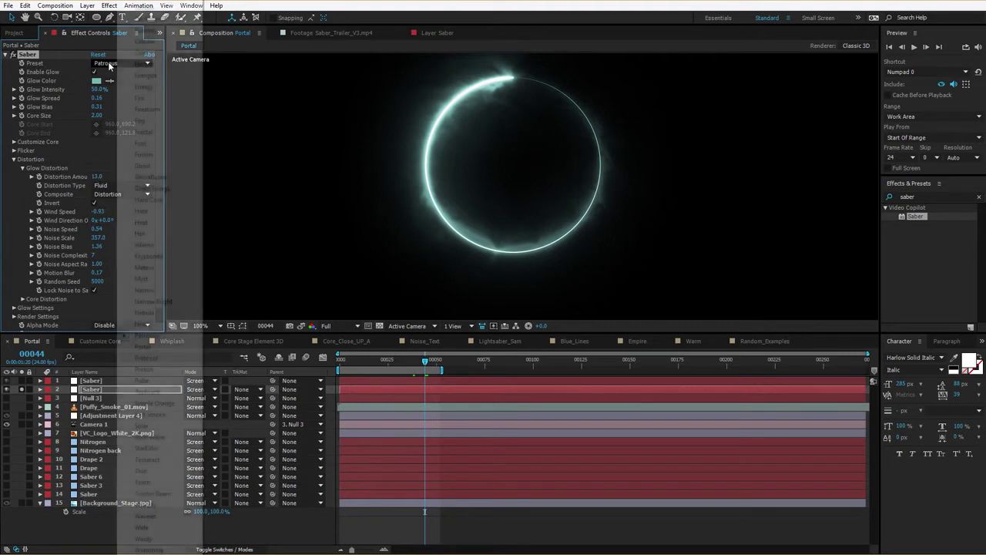
click(147, 7)
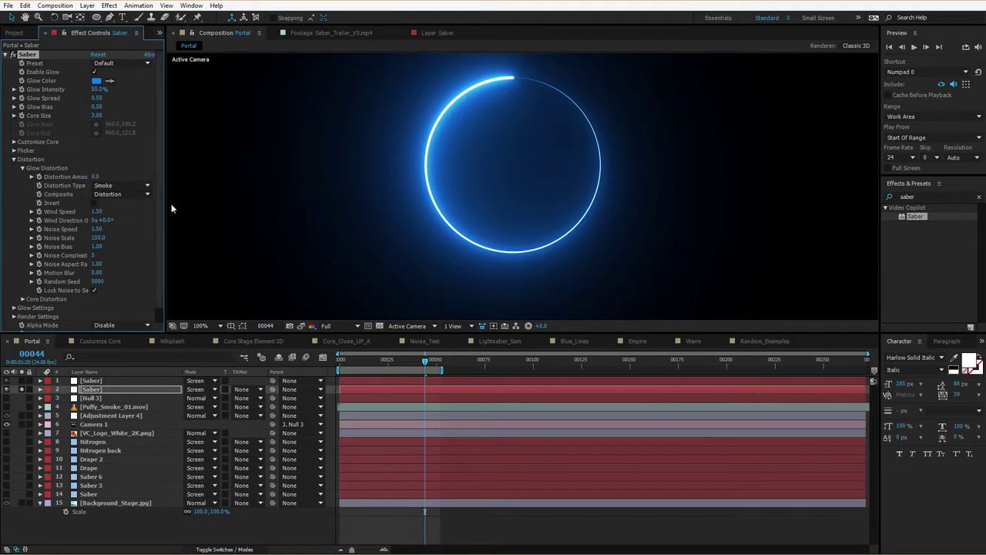
drag(167, 206, 187, 207)
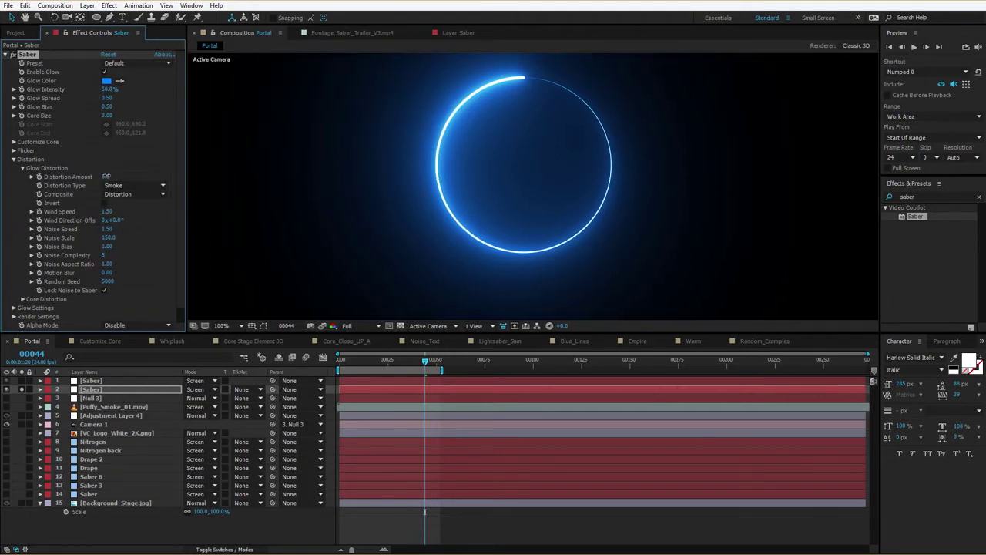
drag(106, 177, 120, 176)
key(F2)
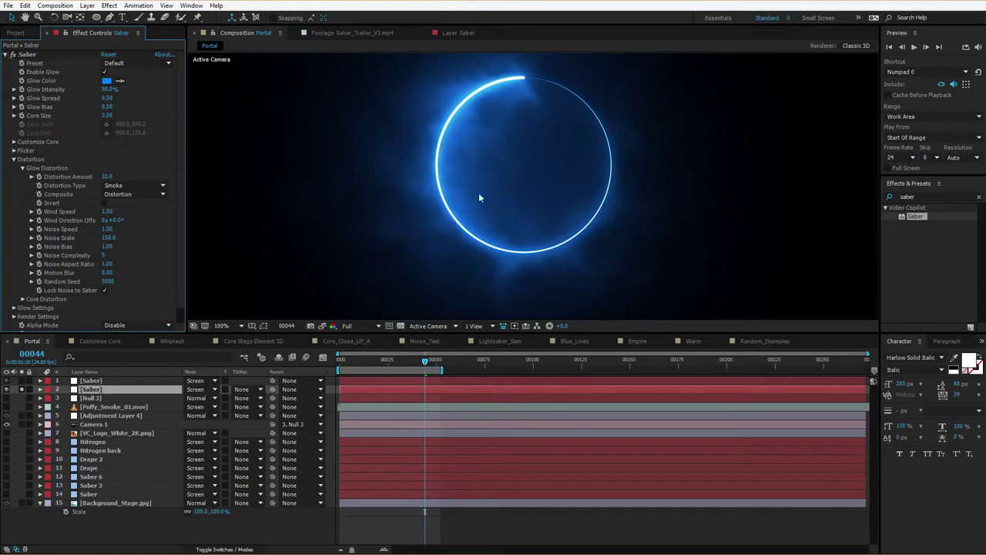
- Try the Fluid and Energy glow distortion types, keeping Energy with Distortion compositing and an amount of 49
click(116, 185)
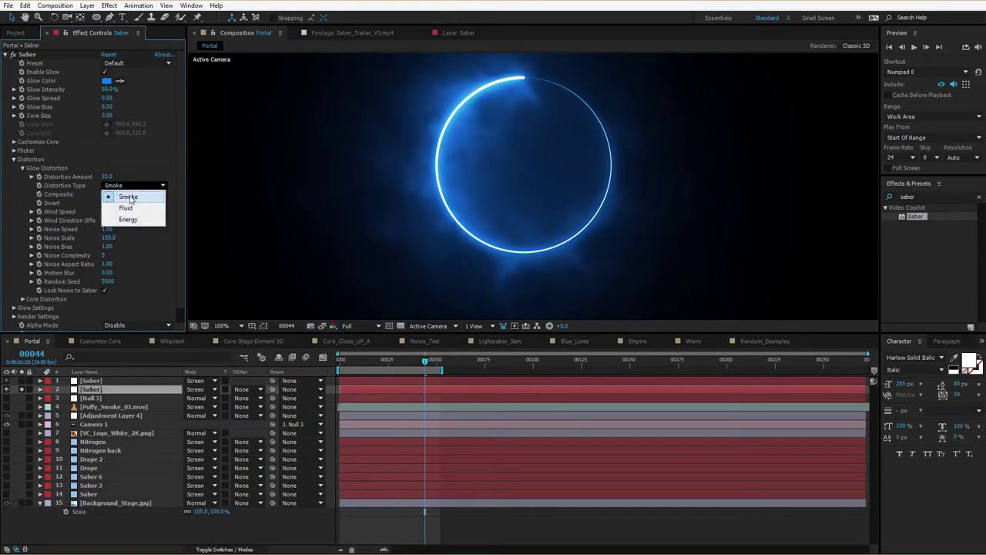
click(130, 211)
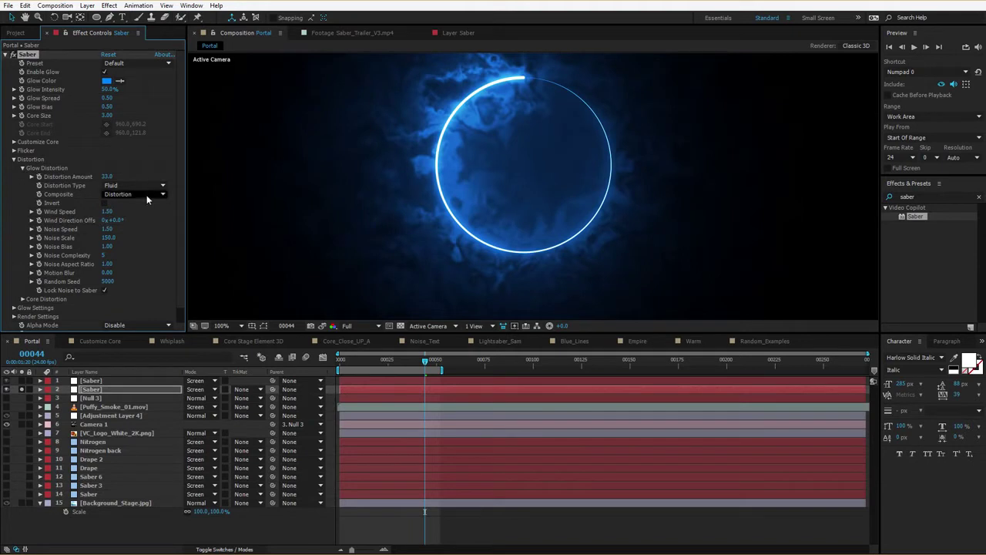
click(127, 186)
click(128, 218)
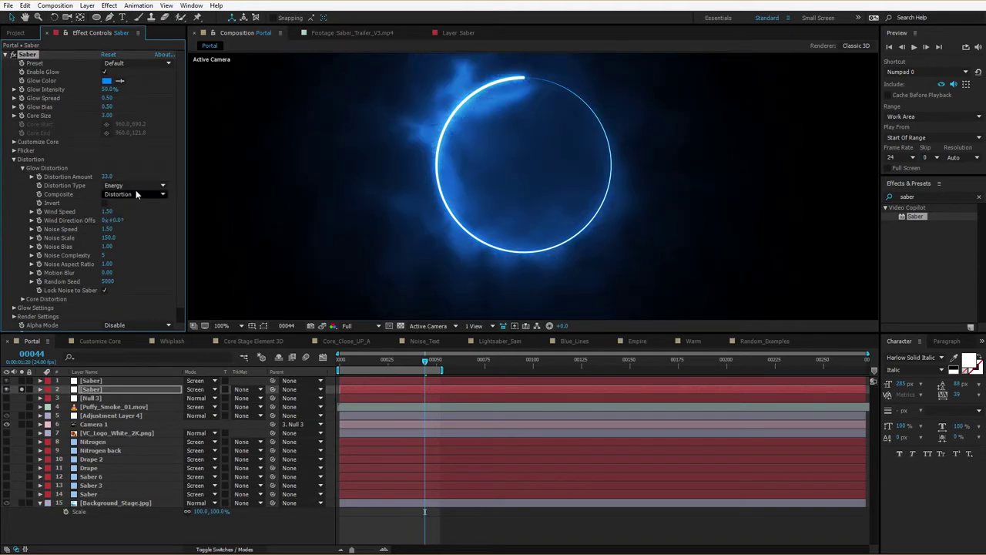
click(121, 194)
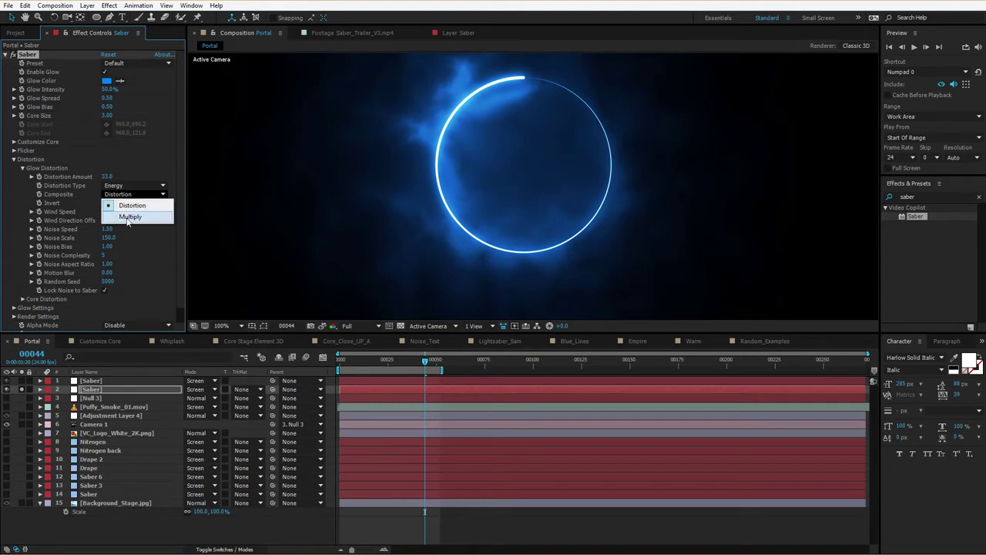
click(130, 205)
drag(107, 177, 121, 176)
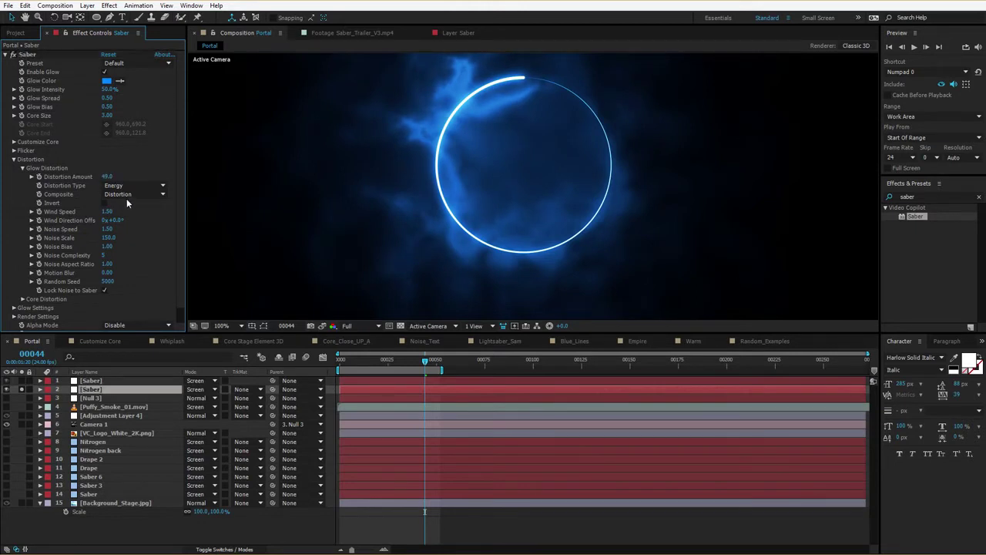
- Set the glow distortion's Composite to Multiply and its amount to 91, and compare it with Invert on and off
click(126, 198)
click(123, 214)
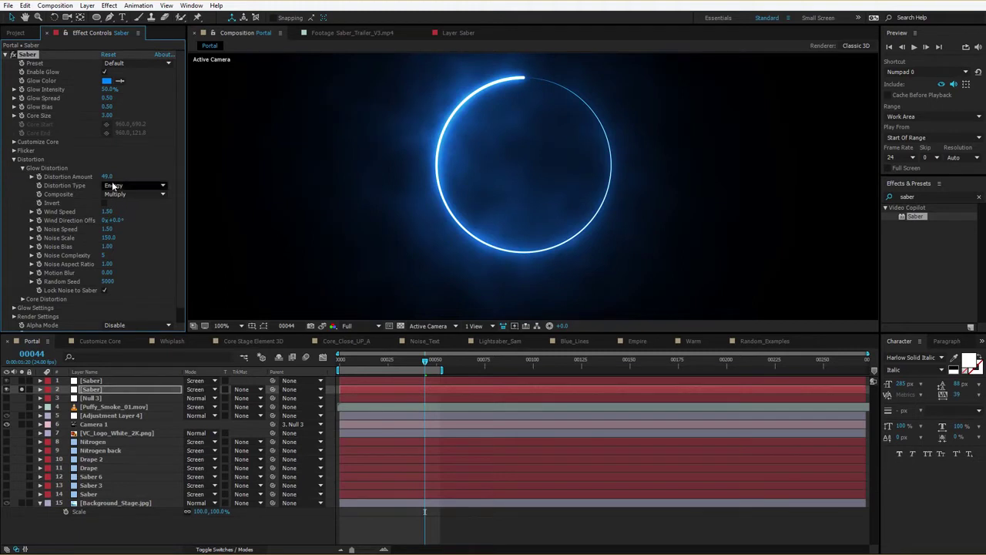
drag(107, 176, 128, 174)
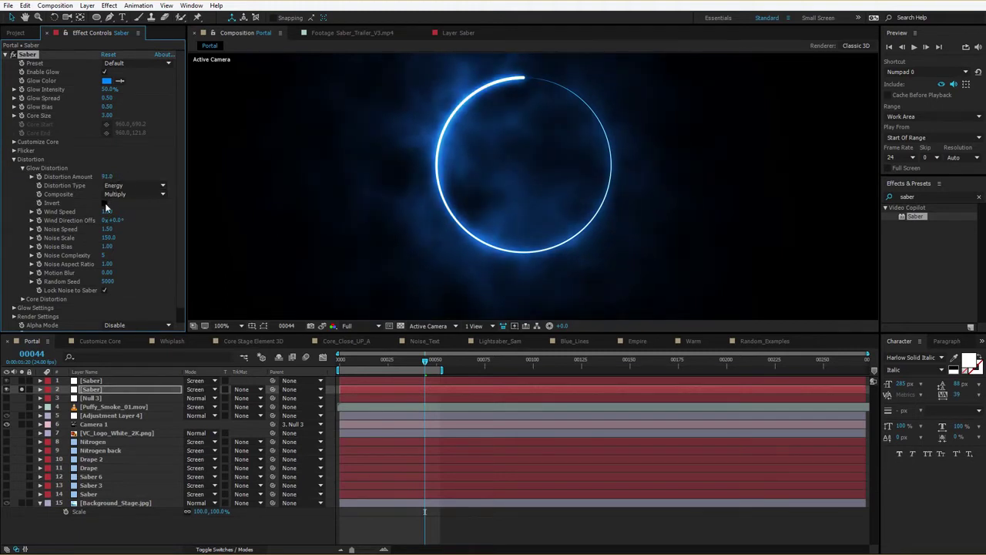
click(106, 202)
click(105, 203)
click(106, 203)
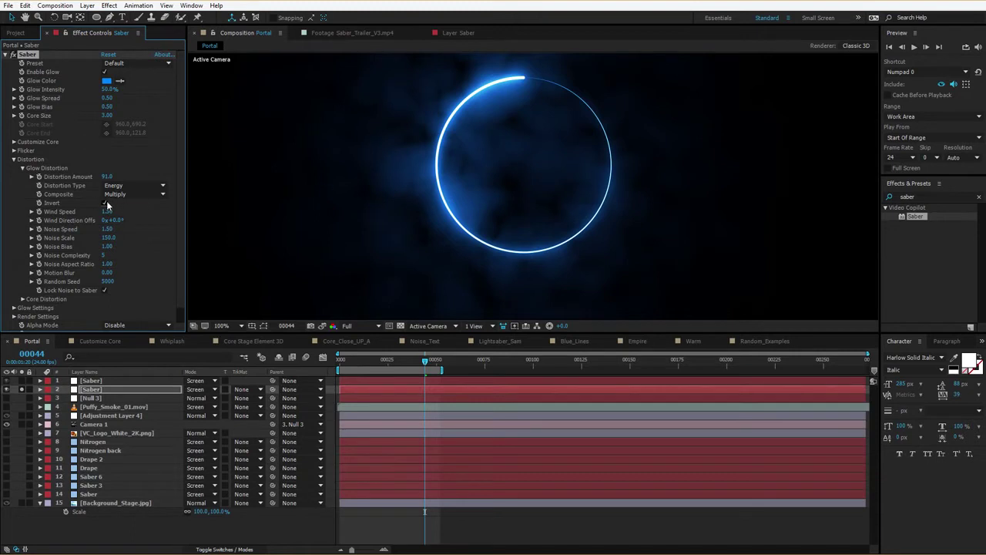
click(106, 203)
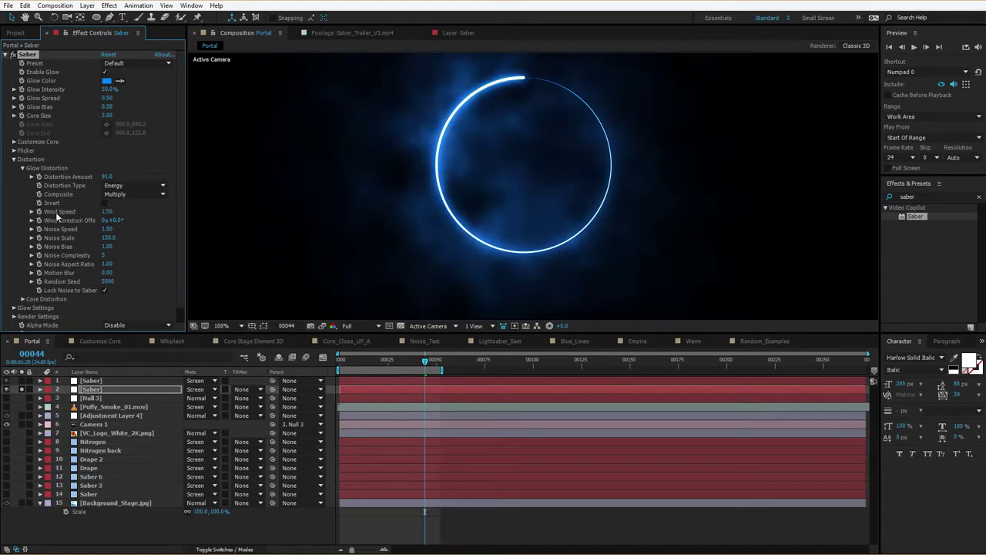
- Set the glow distortion's Wind Speed to -1 and scrub through the timeline to check the flow direction
mouse_move(409, 359)
mouse_down()
mouse_move(401, 363)
mouse_move(417, 362)
mouse_up()
click(105, 211)
text(-1)
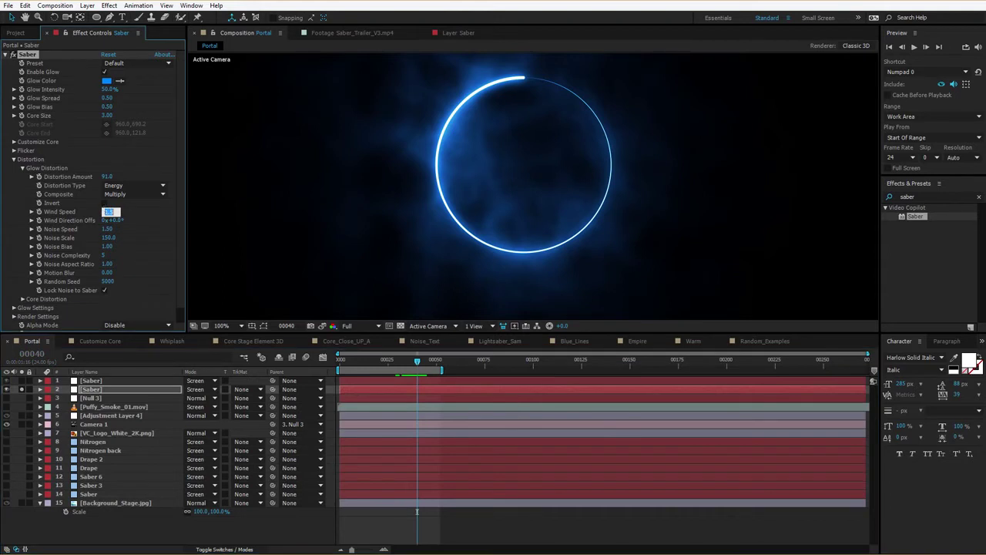
key(Return)
drag(396, 363, 425, 362)
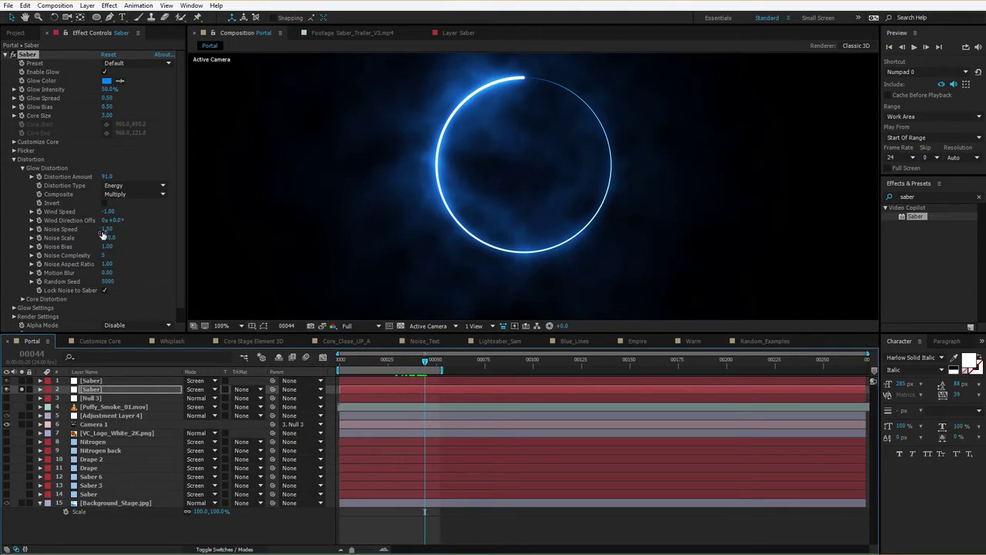
- Preview the glow distortion with a Noise Speed of 0 and again with 0.5
click(108, 229)
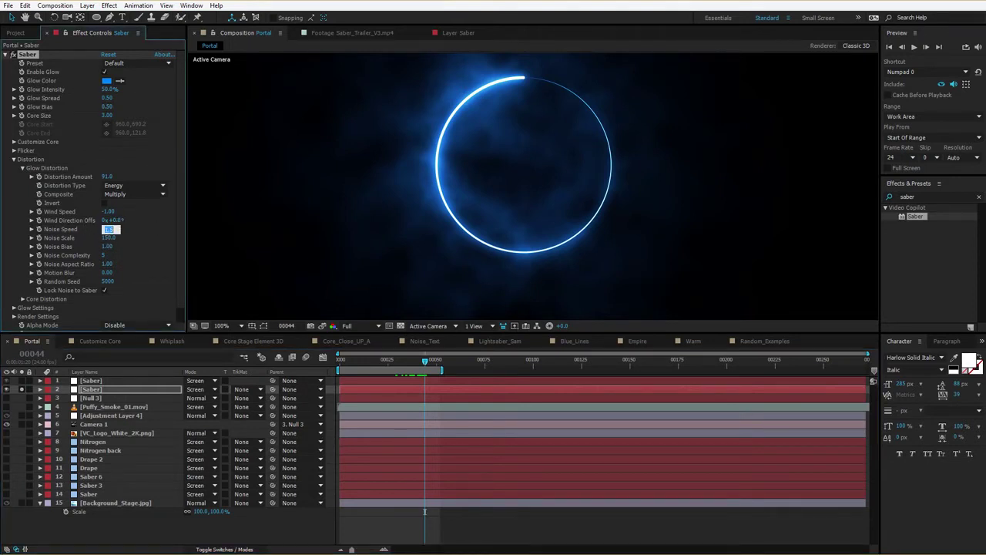
text(0)
key(Return)
key(space)
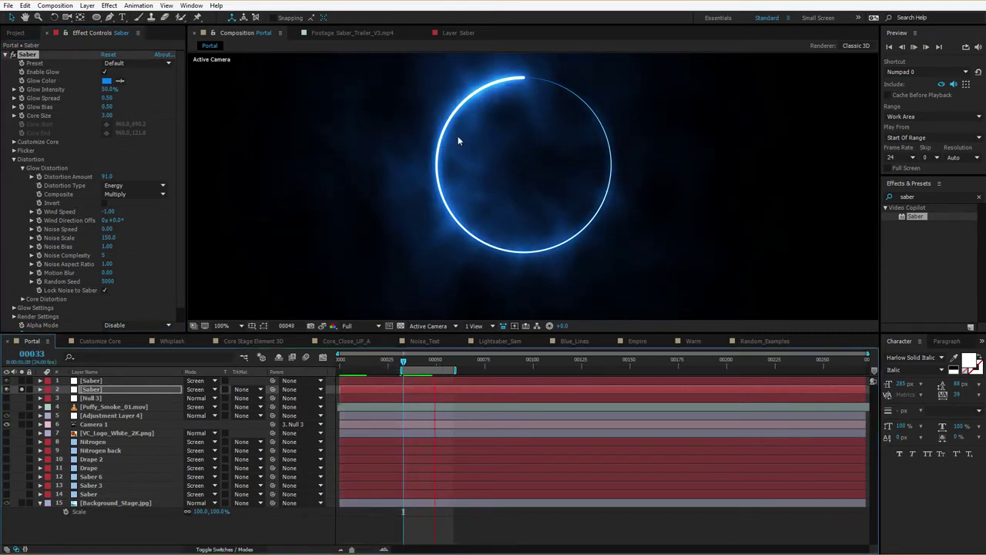
click(107, 229)
text(.5)
key(Return)
key(space)
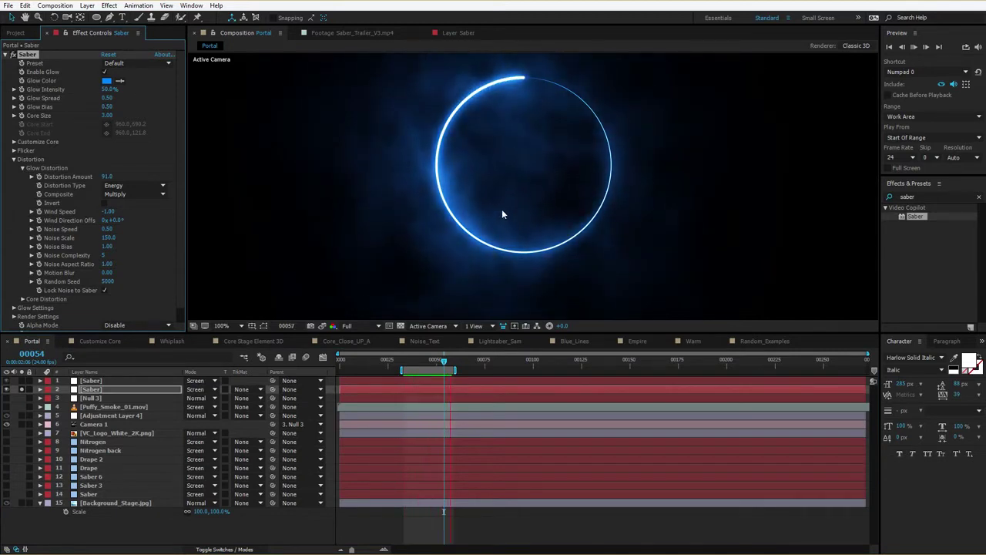
- Try a slightly different Noise Bias for the glow distortion and undo it
click(124, 248)
drag(104, 247, 116, 253)
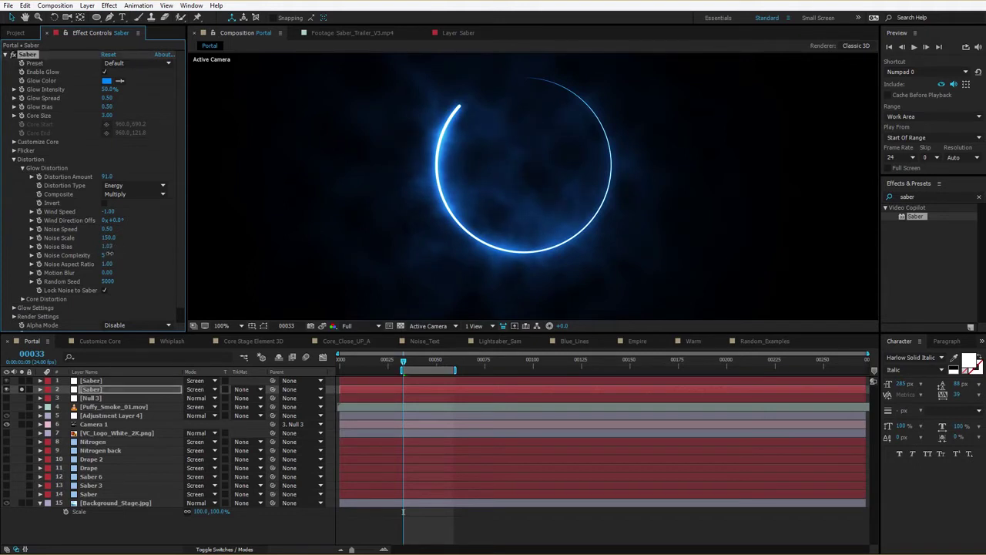
key(ctrl+z)
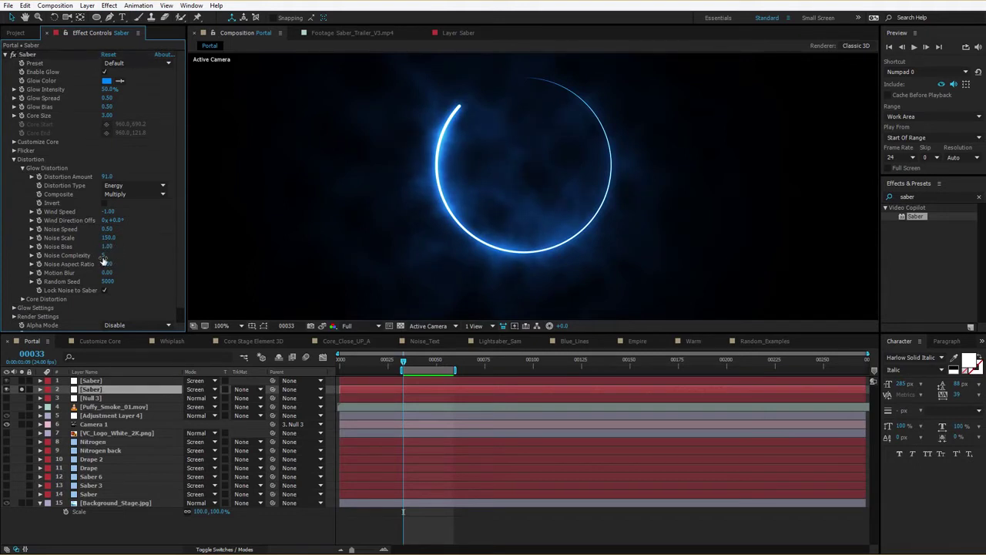
- Raise the Glow Distortion amount to 139 and switch its Composite mode to Distortion for a closer look
drag(106, 179, 117, 178)
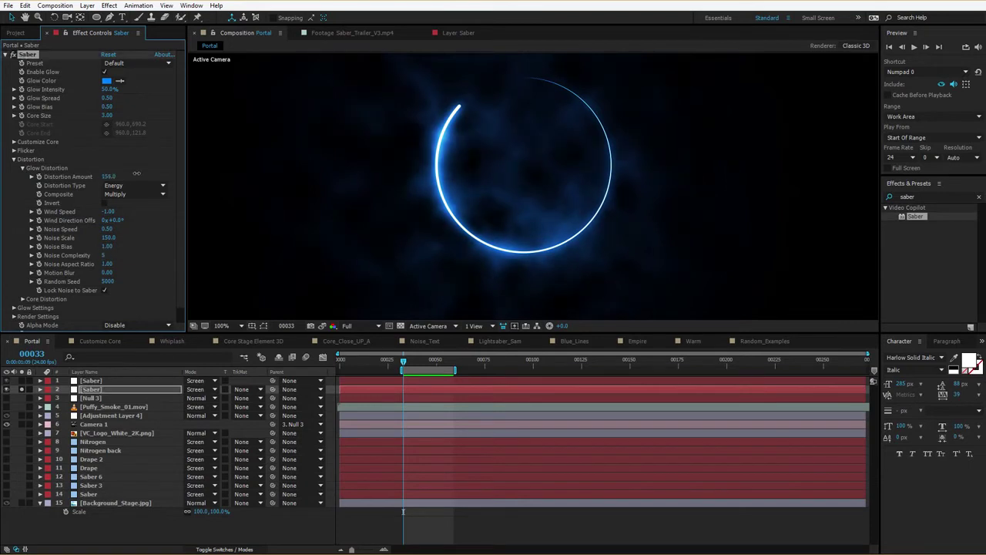
click(122, 194)
click(122, 205)
key(period)
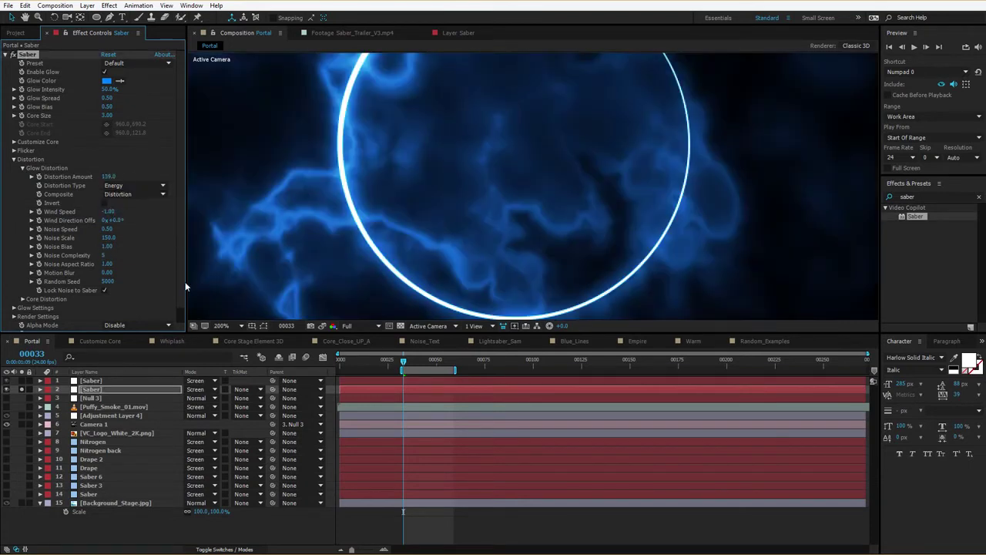
- Try glow distortion Noise Complexity values of 8 and 2, and undo the complexity and Composite changes
click(106, 255)
text(8)
key(Return)
click(105, 255)
text(2)
key(Return)
scroll(546, 152, down, 1)
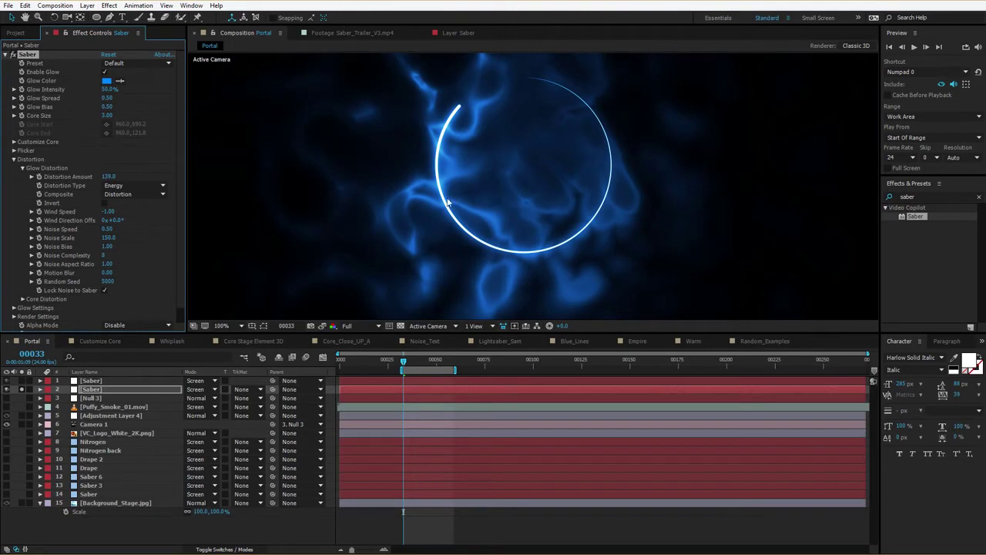
key(ctrl+z)
key(ctrl+z)
- Apply the Patronus preset to the soloed Saber layer, set its Glow Color to orange FF780B, and preview the animation
click(132, 64)
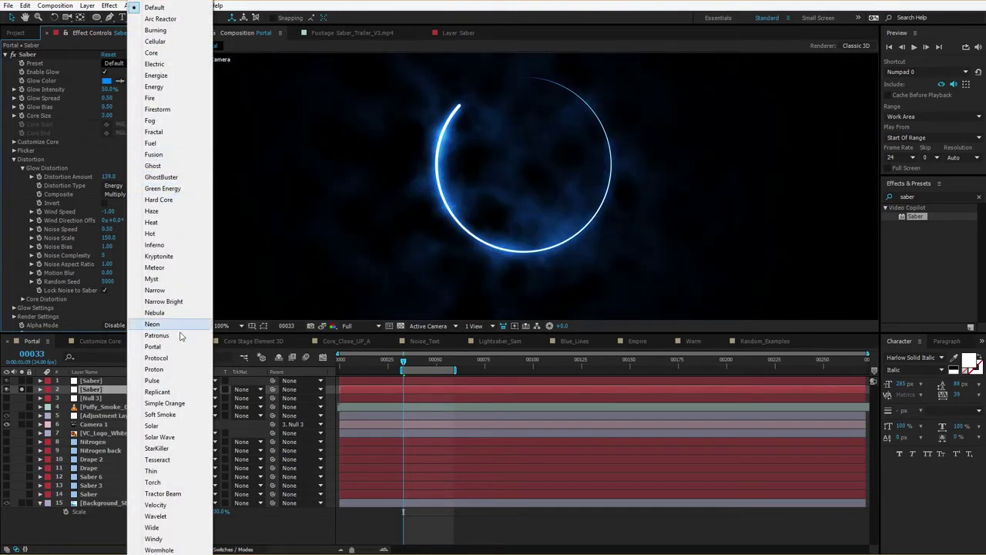
click(179, 335)
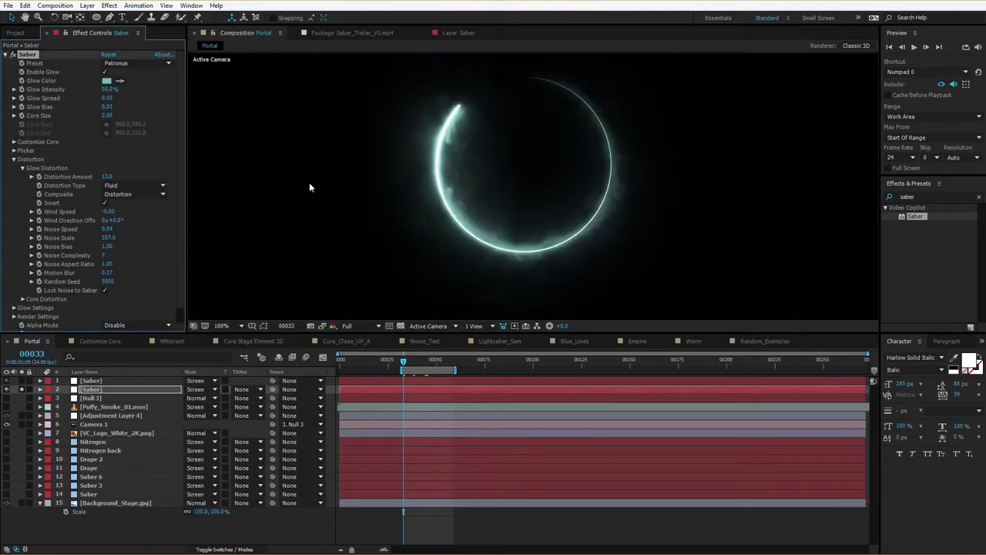
click(107, 80)
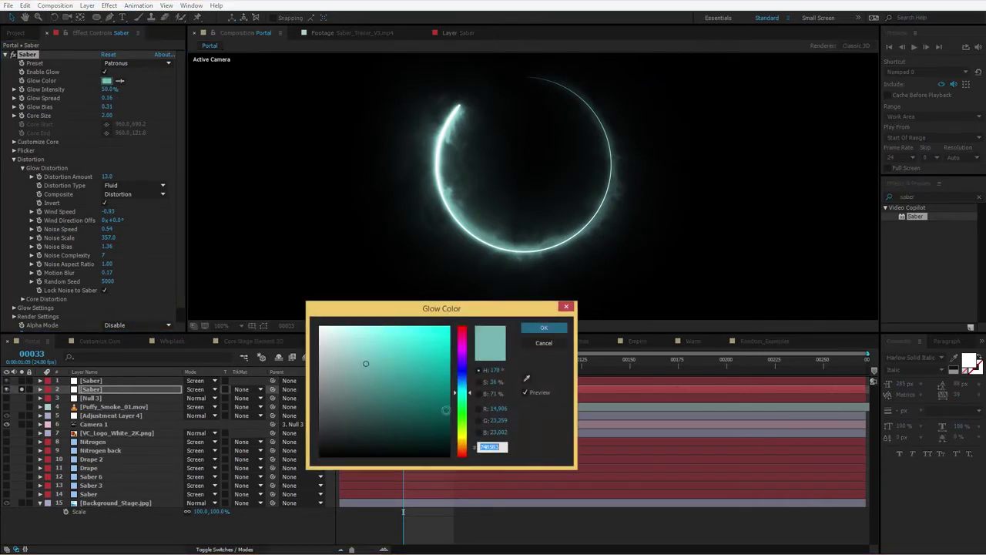
drag(466, 399, 462, 446)
drag(439, 329, 444, 308)
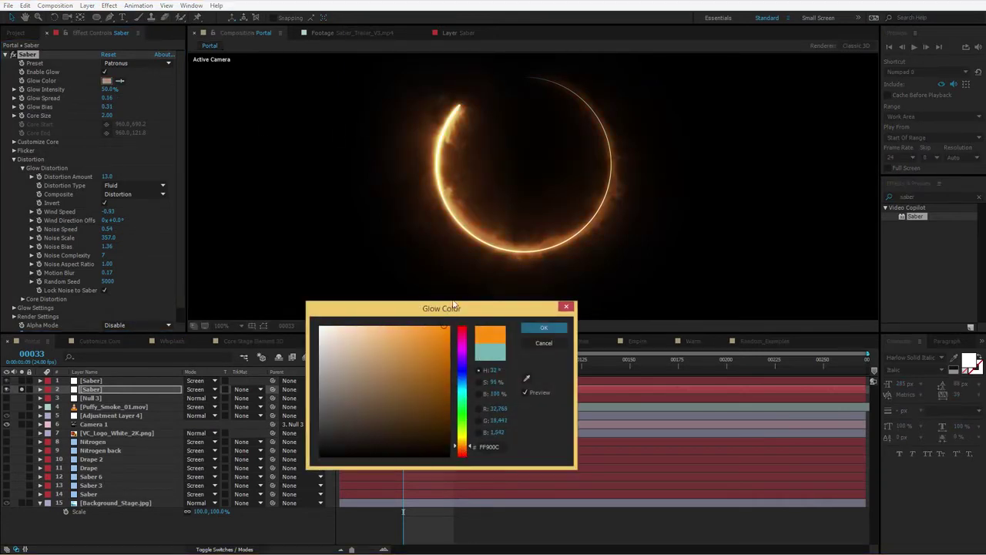
click(463, 446)
drag(462, 450, 462, 452)
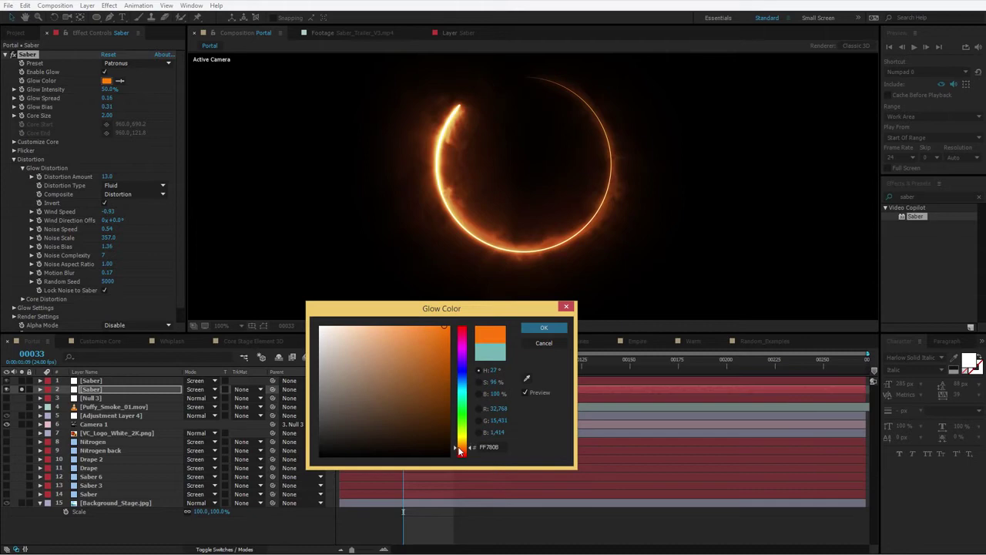
click(543, 328)
key(space)
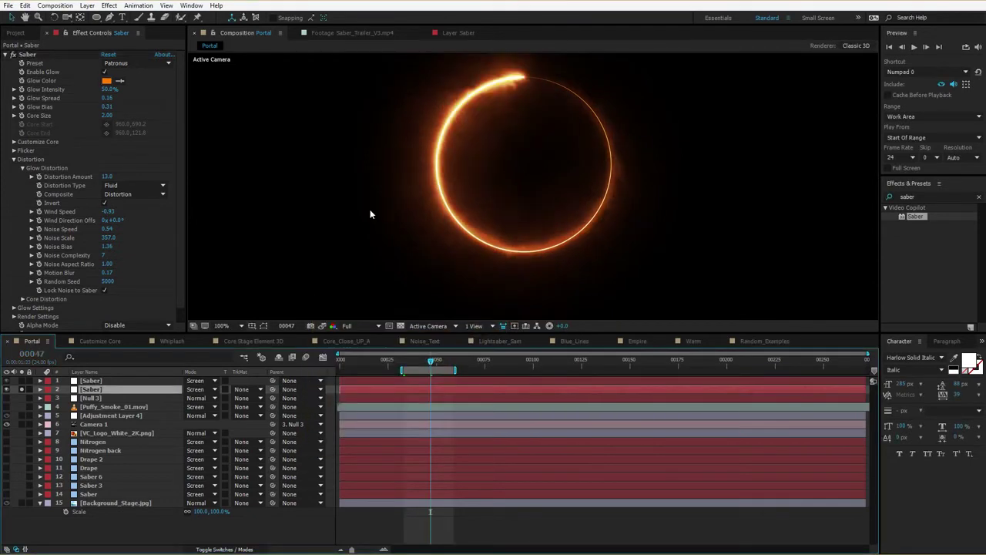
- Add an Unsharp Mask effect to the soloed Saber layer, set its Amount to 169.0, and preview the animation
click(109, 5)
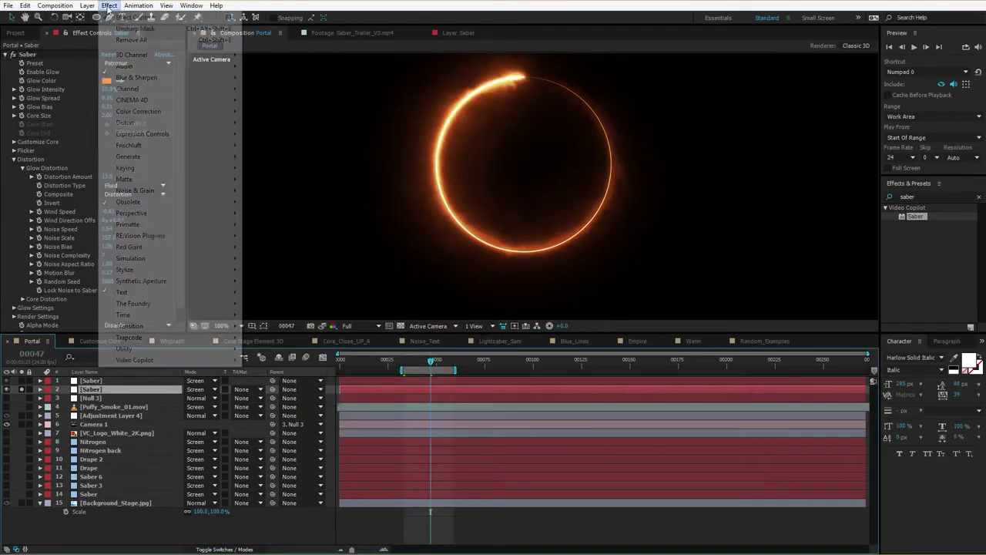
mouse_move(151, 77)
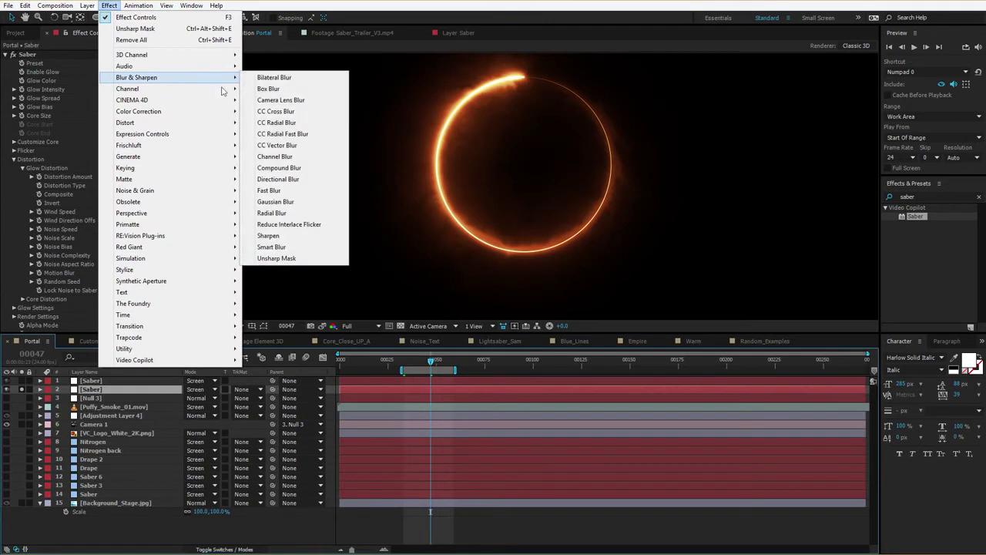
click(276, 258)
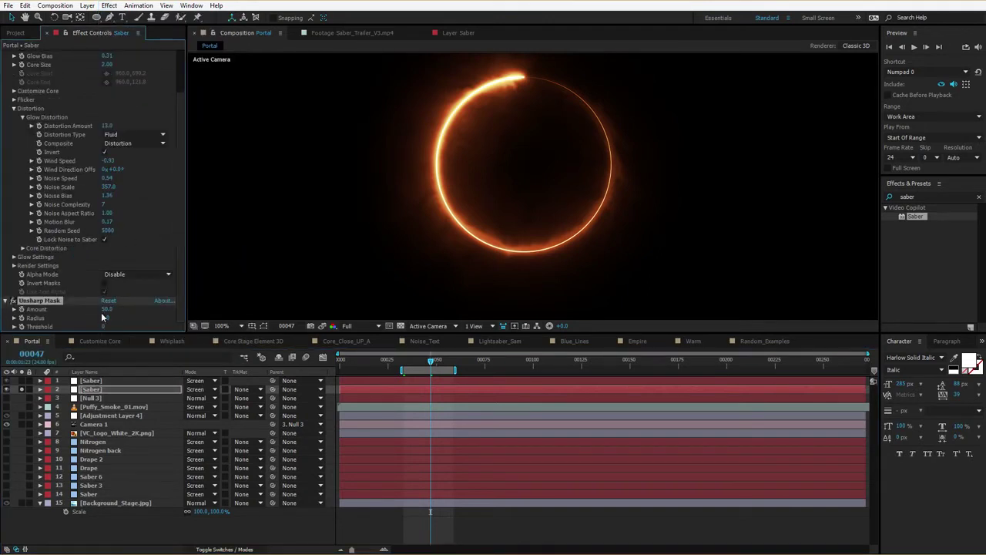
drag(119, 309, 159, 306)
key(space)
key(space)
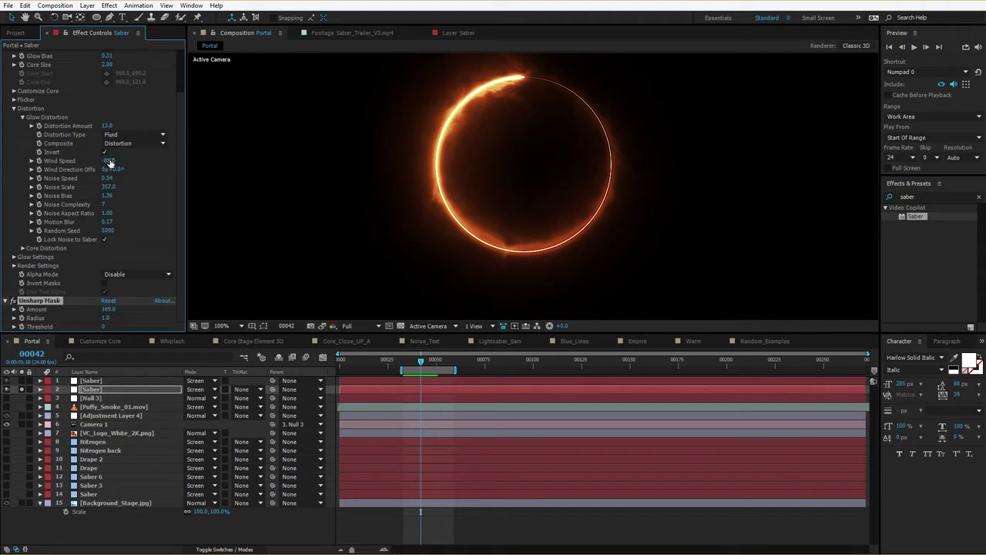
- Try a glow distortion Wind Speed of 2.00 on the ring and preview the motion
click(109, 160)
text(2)
key(Return)
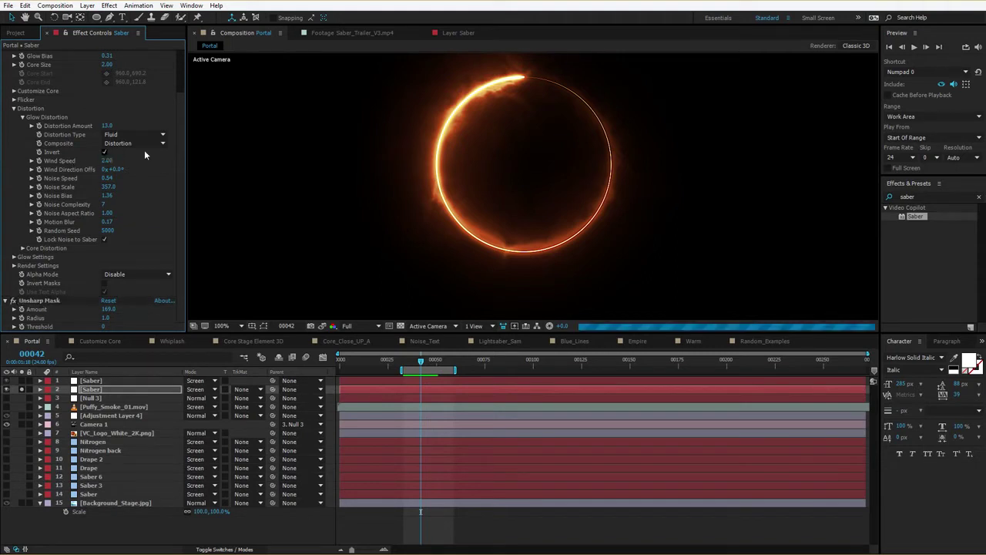
key(space)
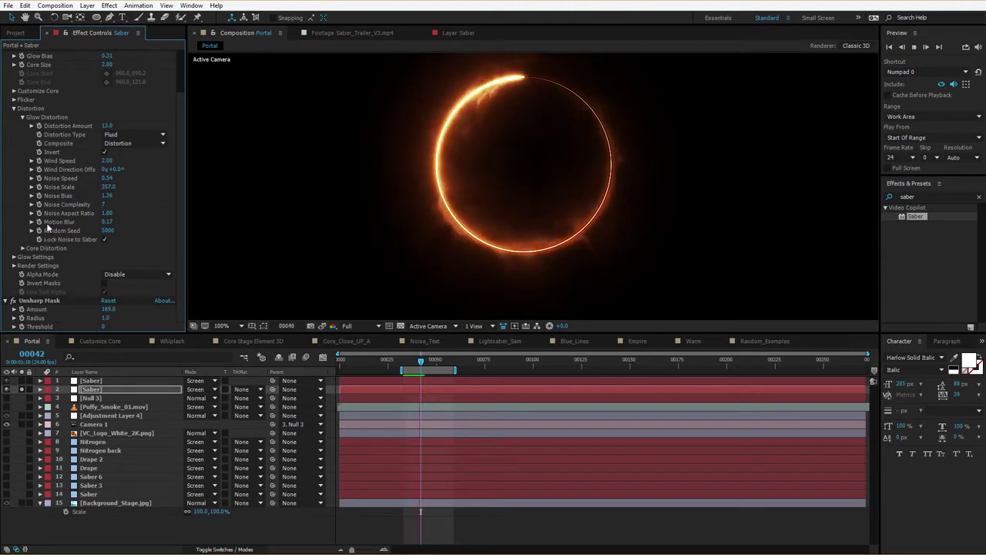
- Try glow distortion Motion Blur values of 0 and 0.31, previewing the ring animation with each
click(107, 221)
text(0)
key(Return)
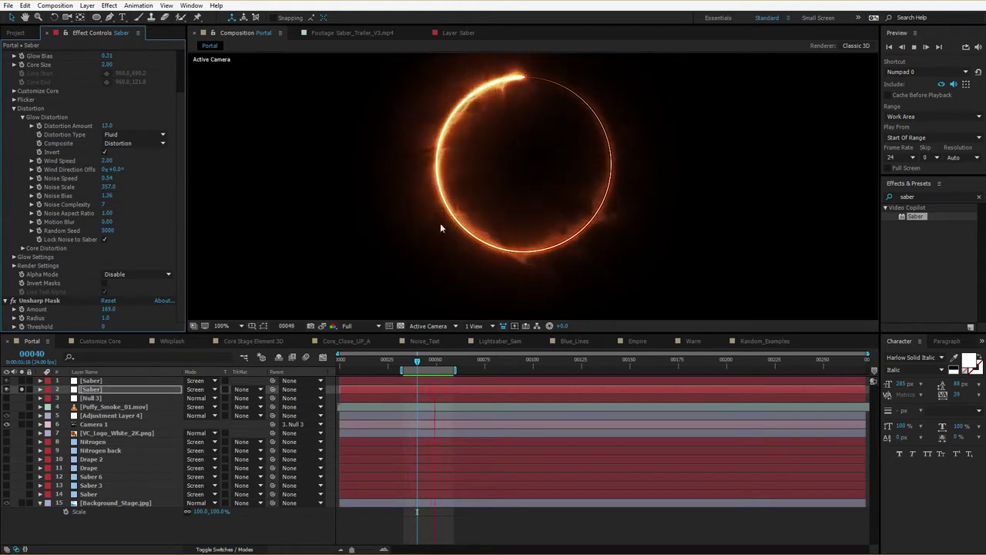
key(space)
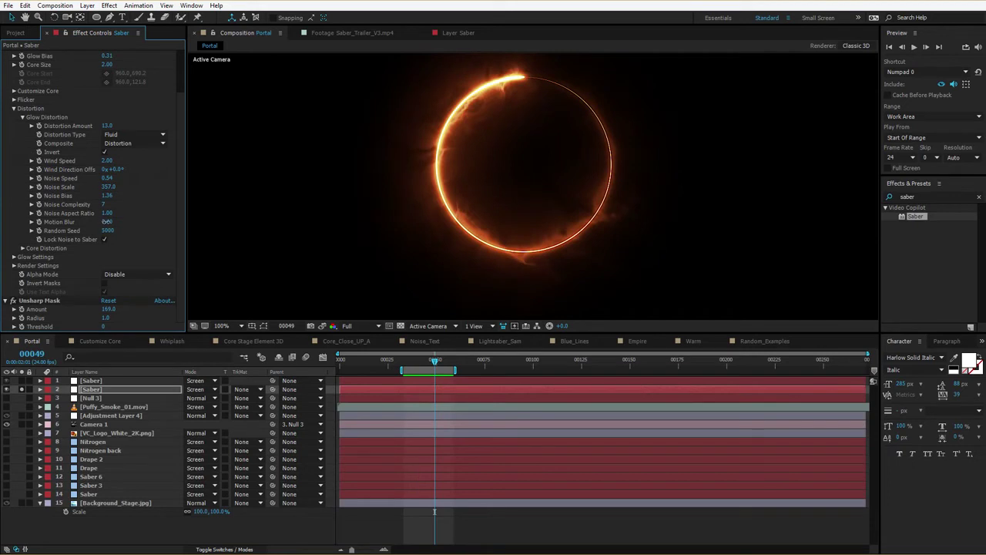
drag(106, 222, 109, 222)
key(KP_0)
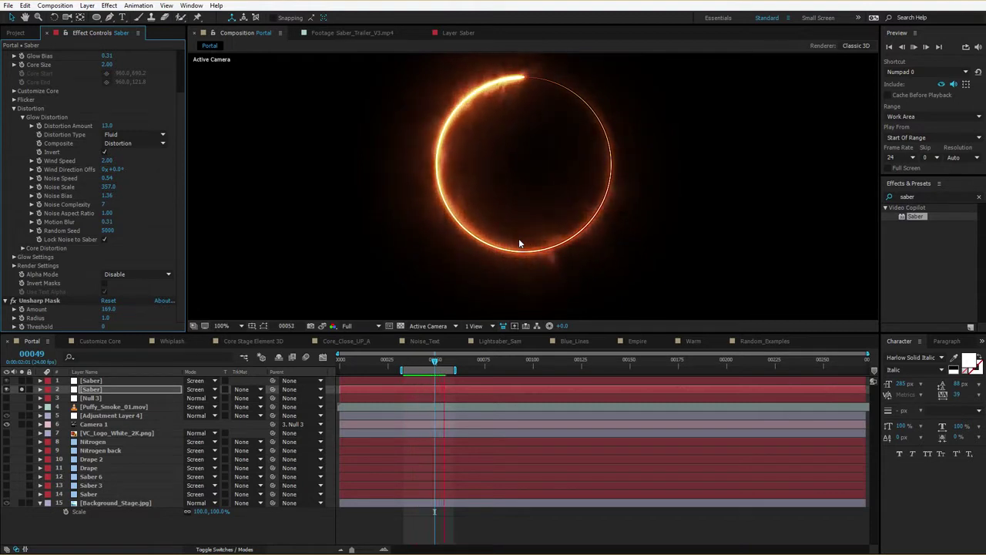
key(space)
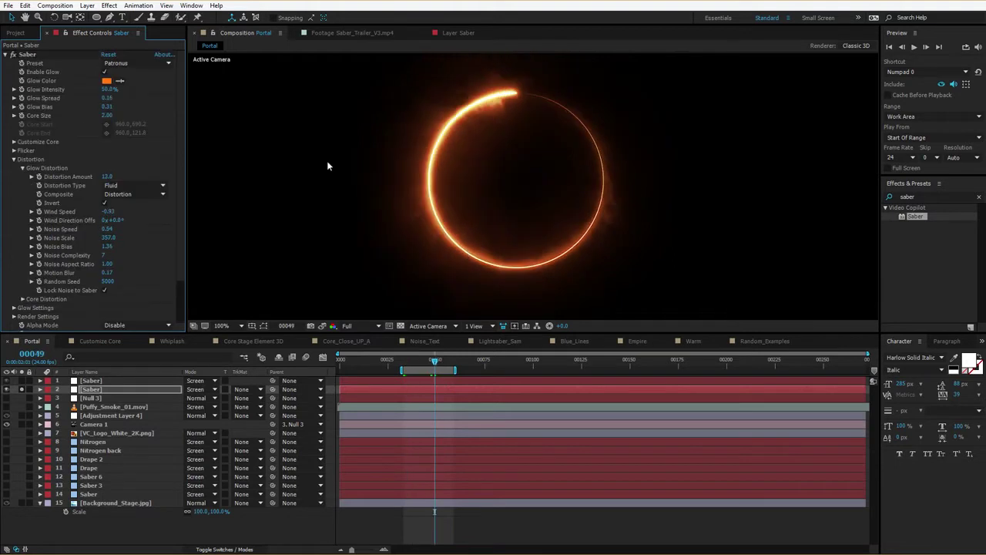
- Raise the Core Distortion amount to 13.0, preview the ring, and set the core's Distortion Type to Fluid
click(23, 168)
click(22, 177)
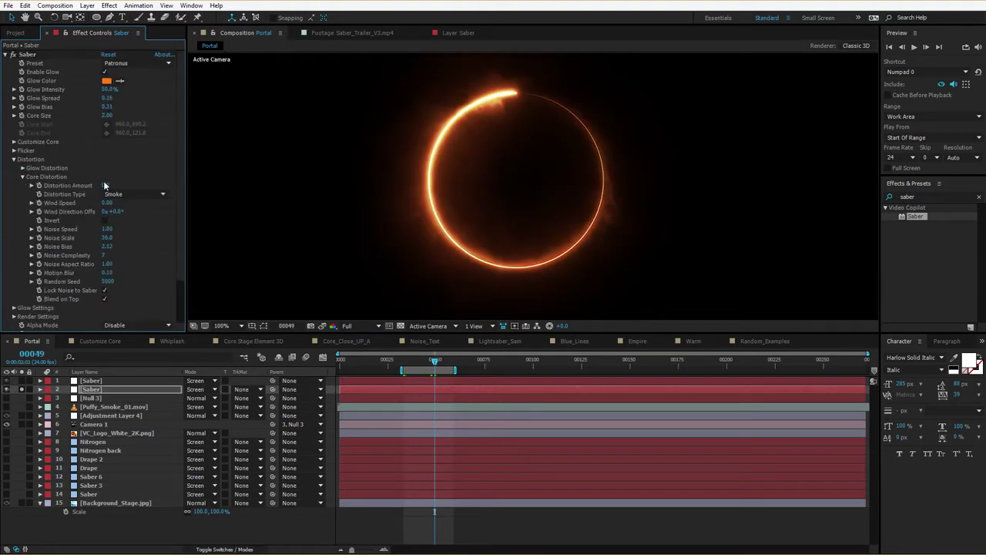
drag(108, 184, 127, 185)
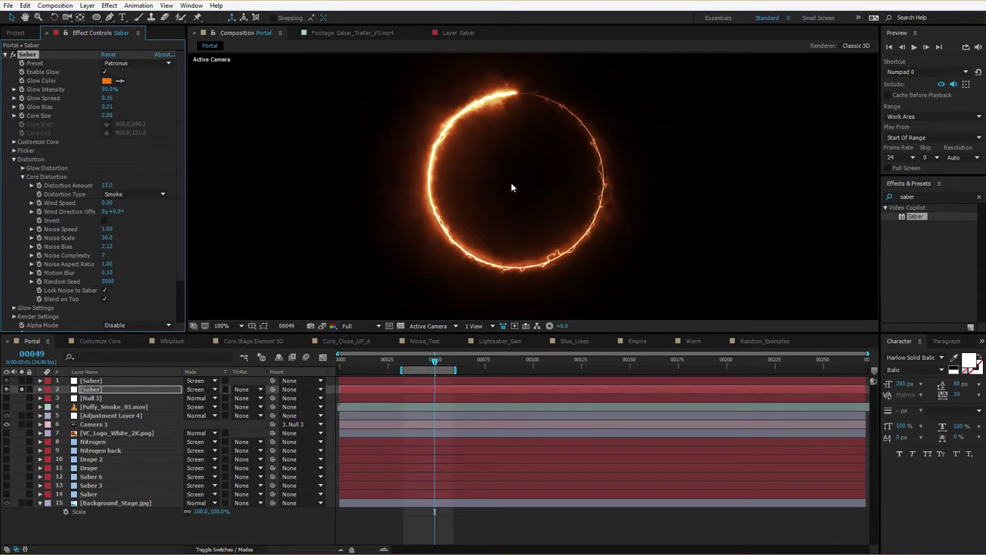
key(space)
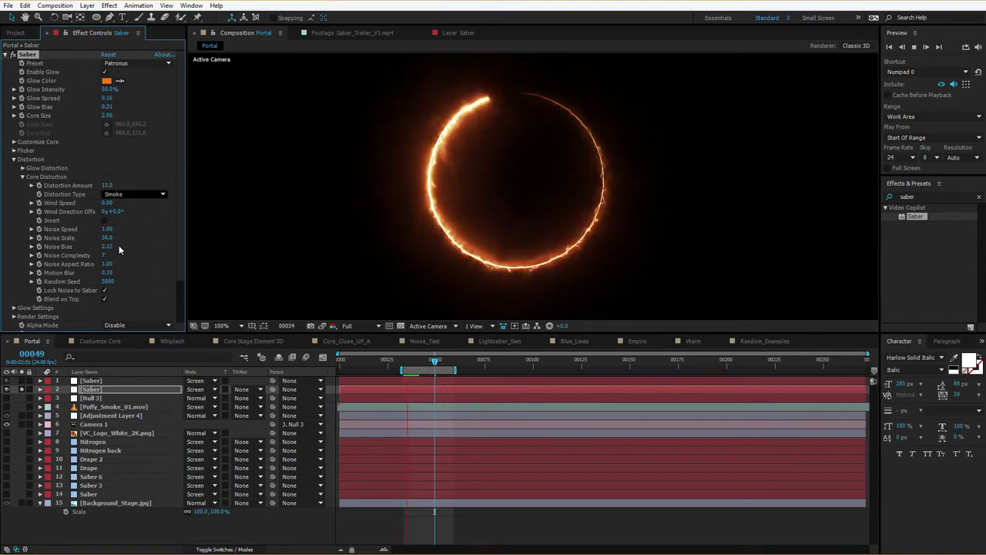
click(132, 194)
click(128, 216)
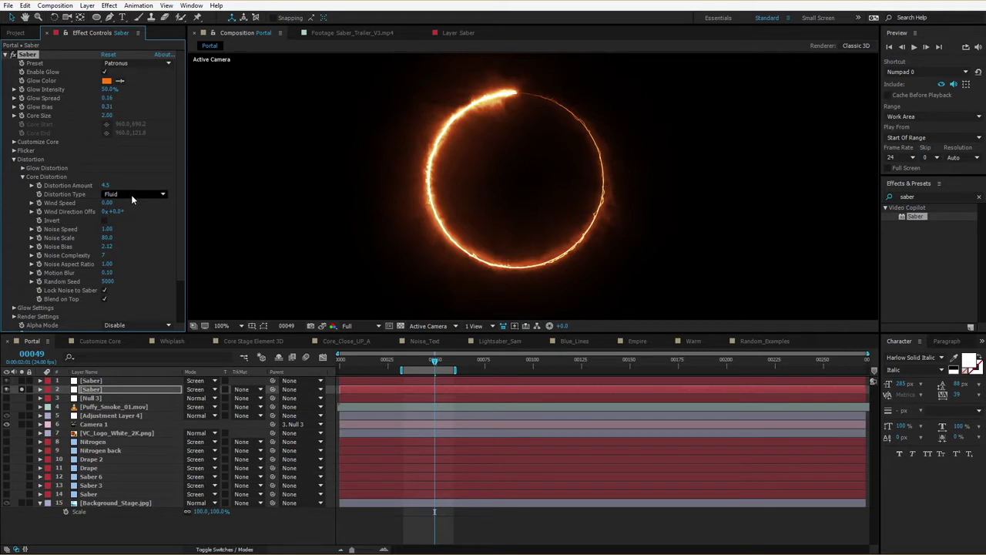
- Set the Saber effect's Alpha Mode to Enable Masks and preview the glow confined inside the circle
scroll(147, 249, down, 2)
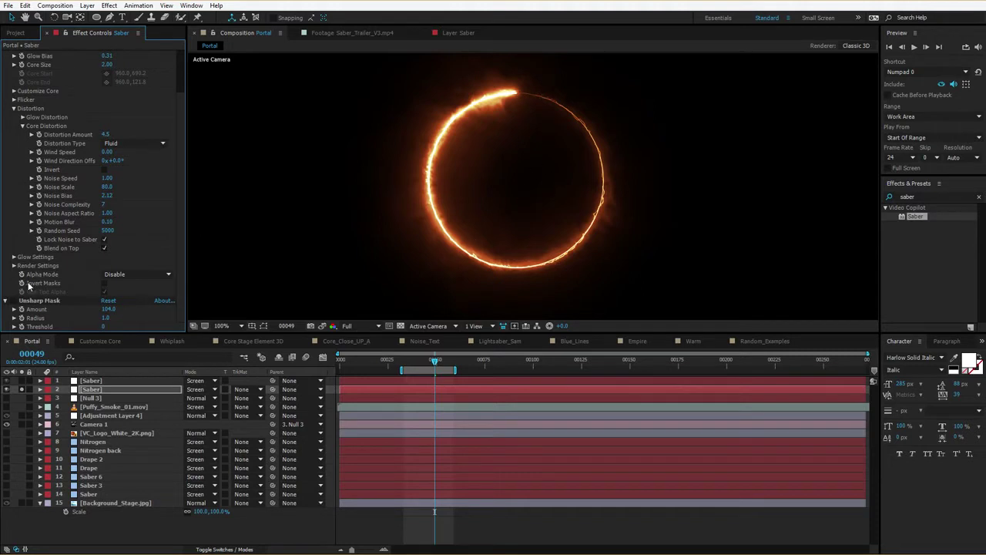
click(123, 276)
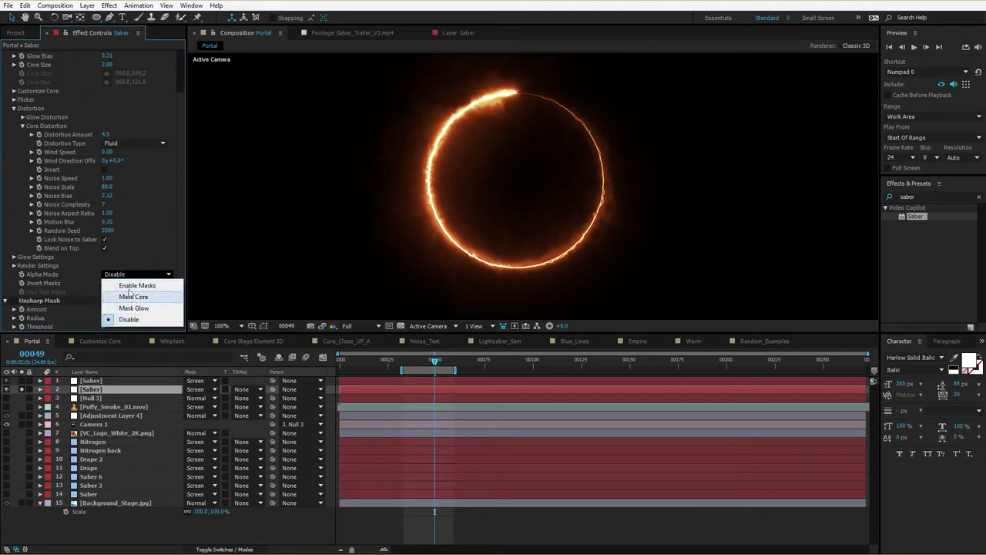
click(141, 286)
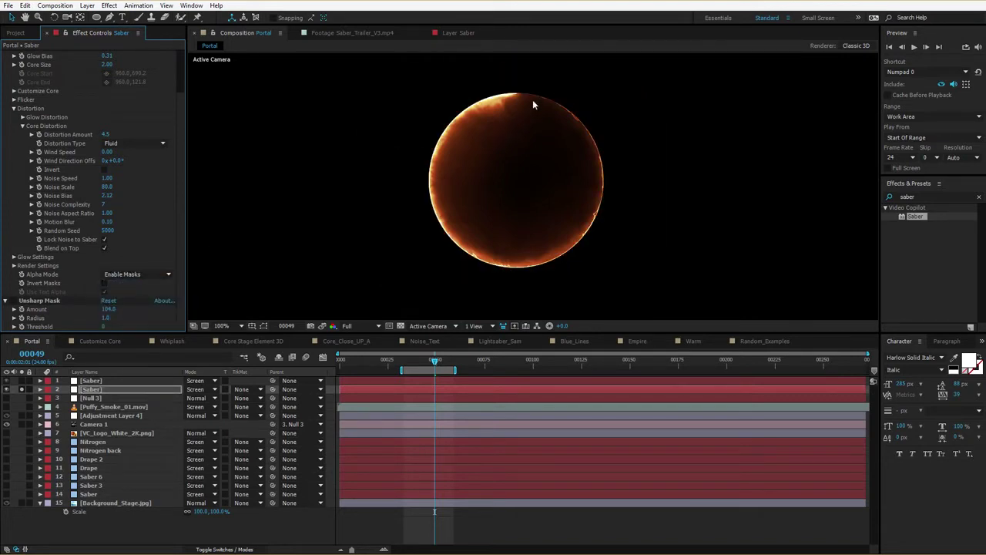
click(402, 326)
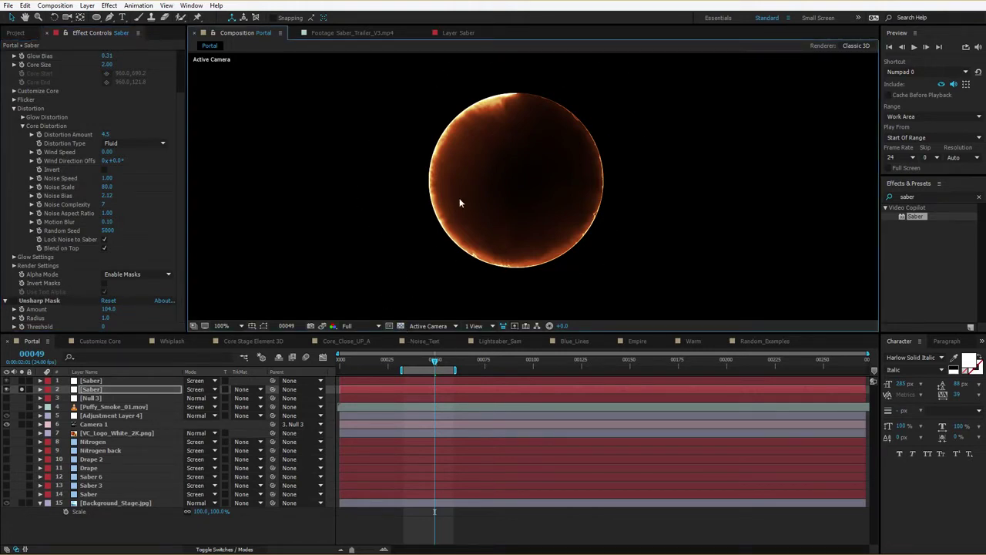
key(space)
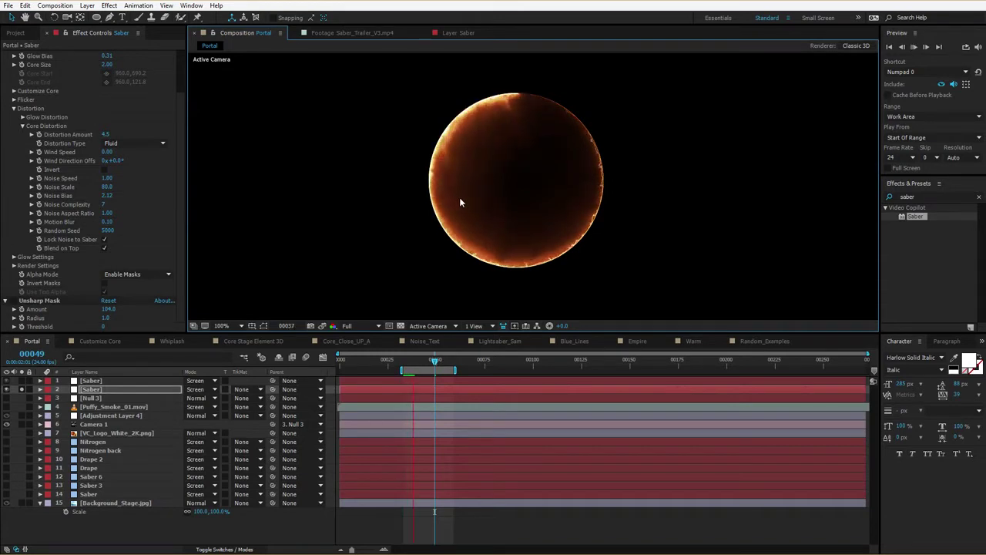
key(space)
- Start the work area at frame 00018 and preview the ring animation from there
drag(379, 363, 375, 363)
key(b)
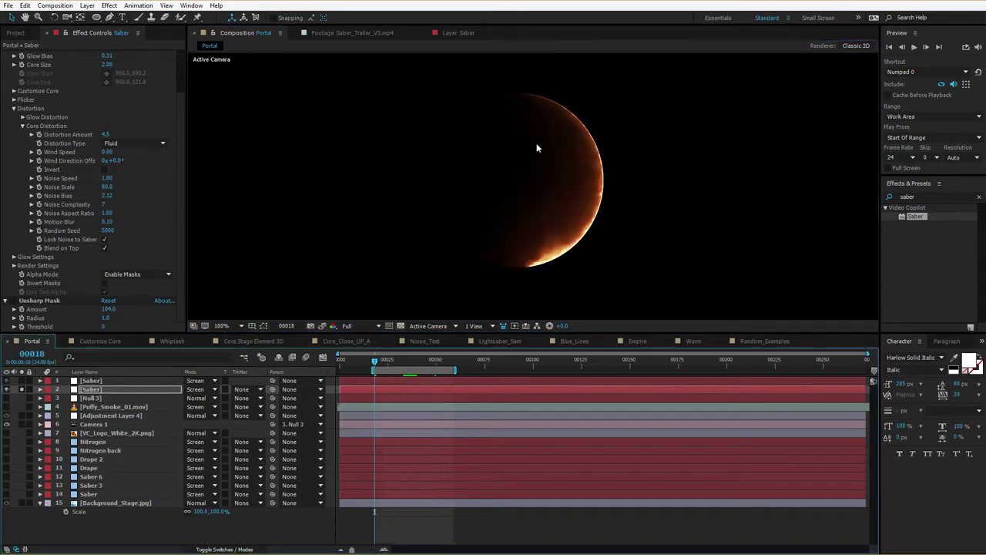
key(space)
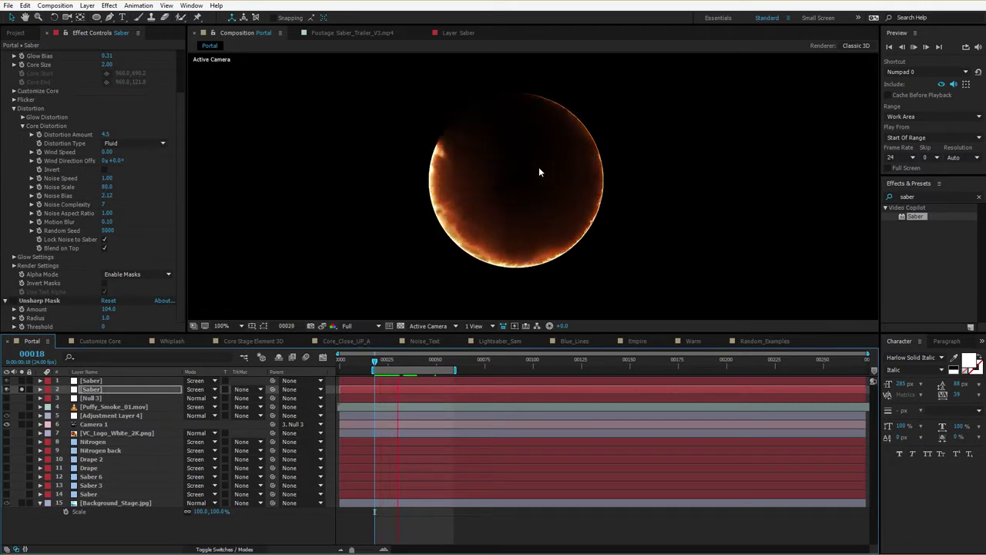
key(space)
- Draw a triangular mask beside the circle on the soloed Saber layer and preview both shapes
drag(96, 17, 130, 51)
drag(282, 187, 351, 260)
key(space)
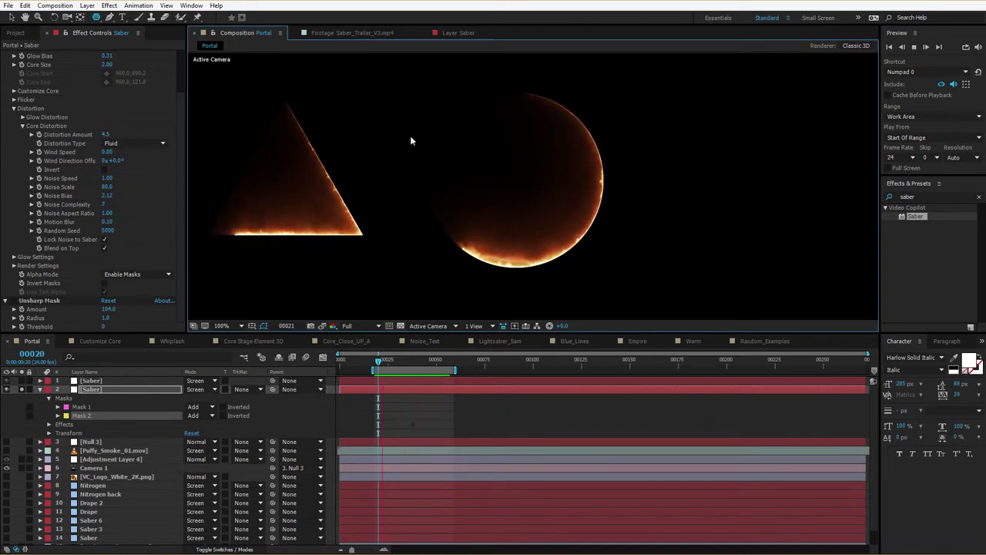
key(space)
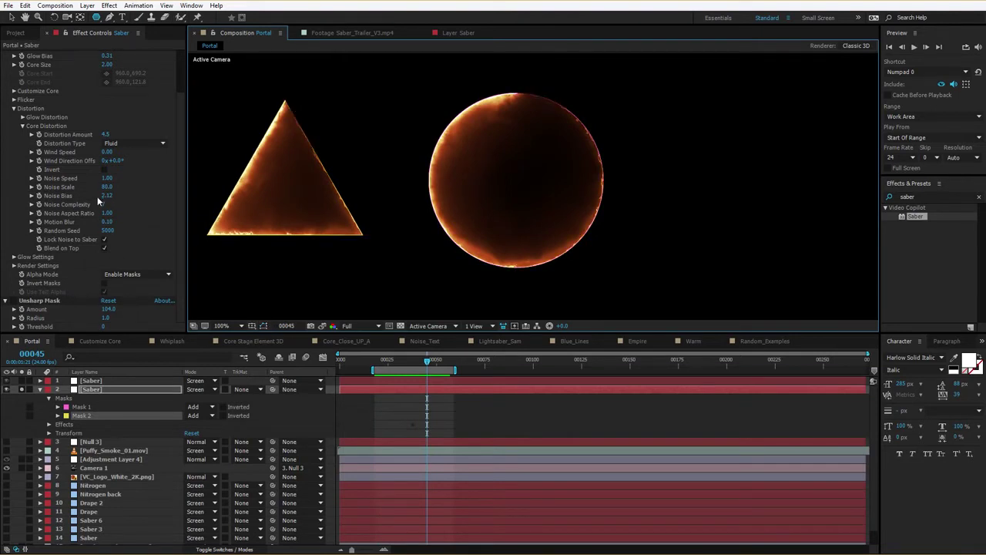
- Switch the Alpha Mode to Mask Glow, set the Core Distortion amount to 3.0, and preview both shapes
click(117, 275)
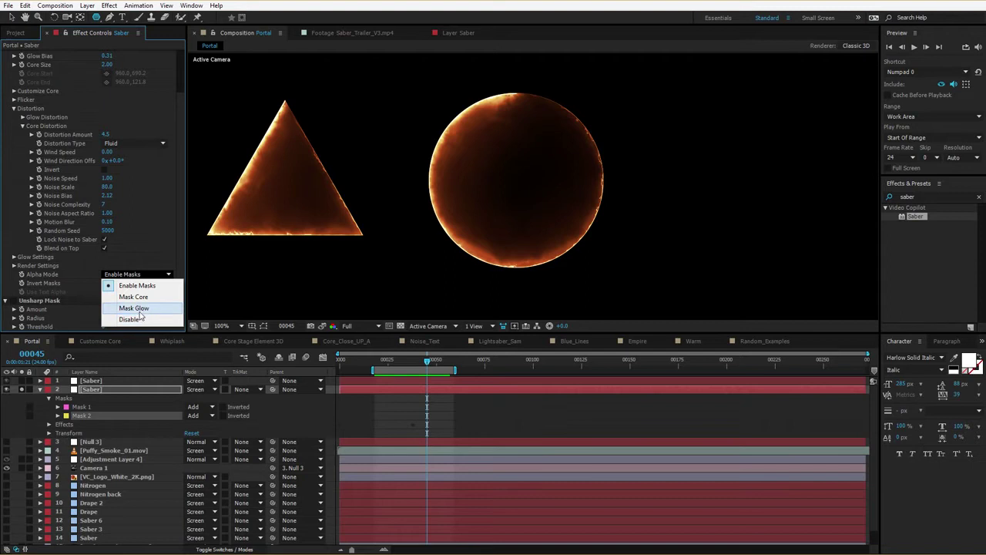
click(144, 309)
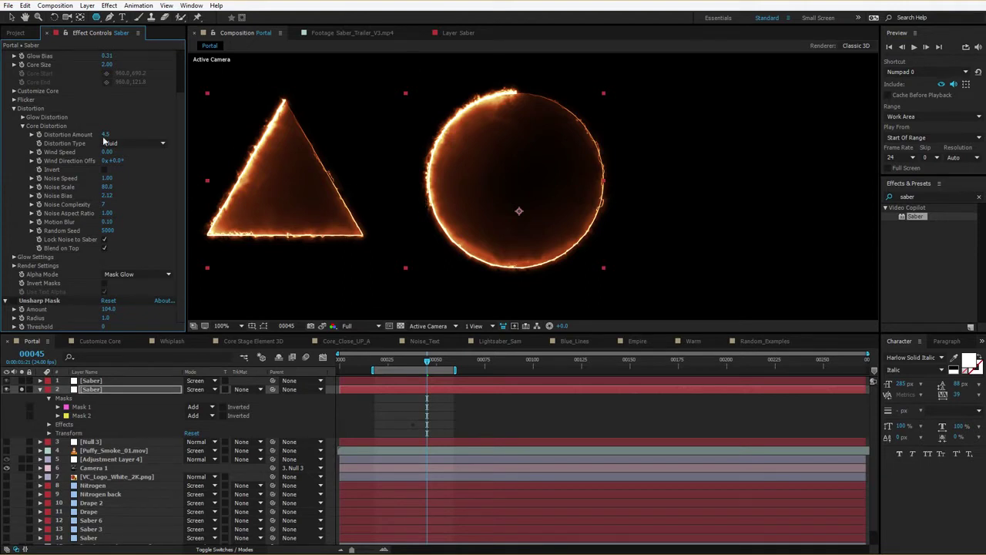
drag(107, 137, 116, 138)
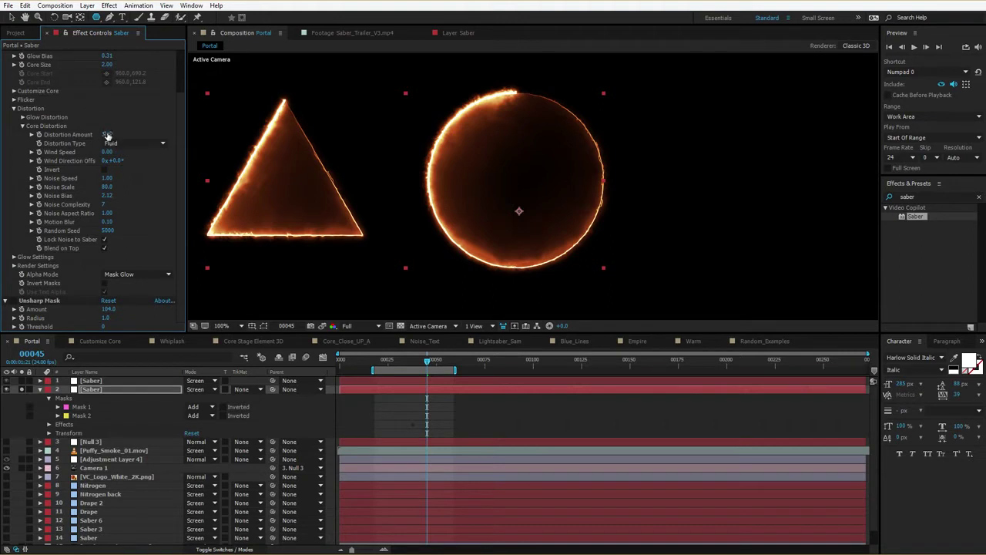
key(space)
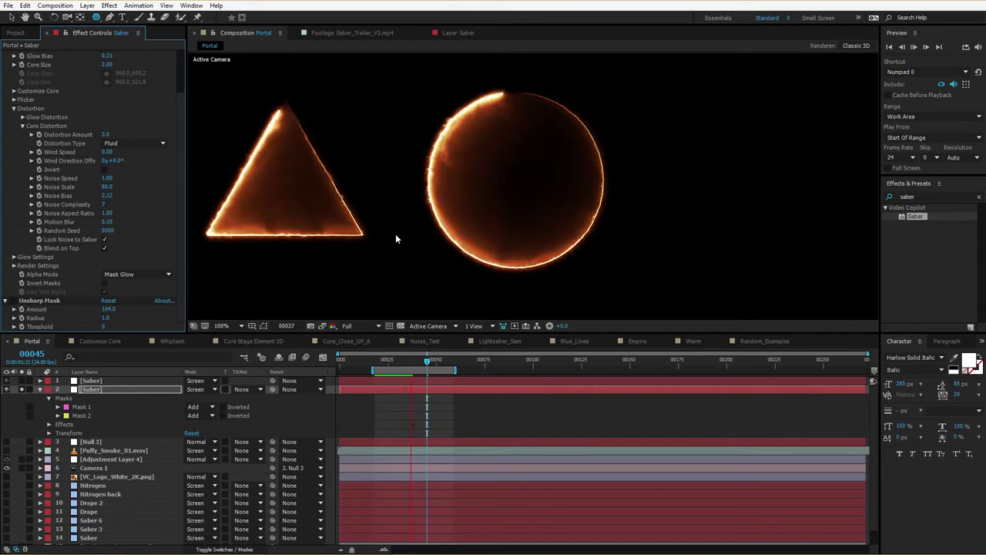
key(space)
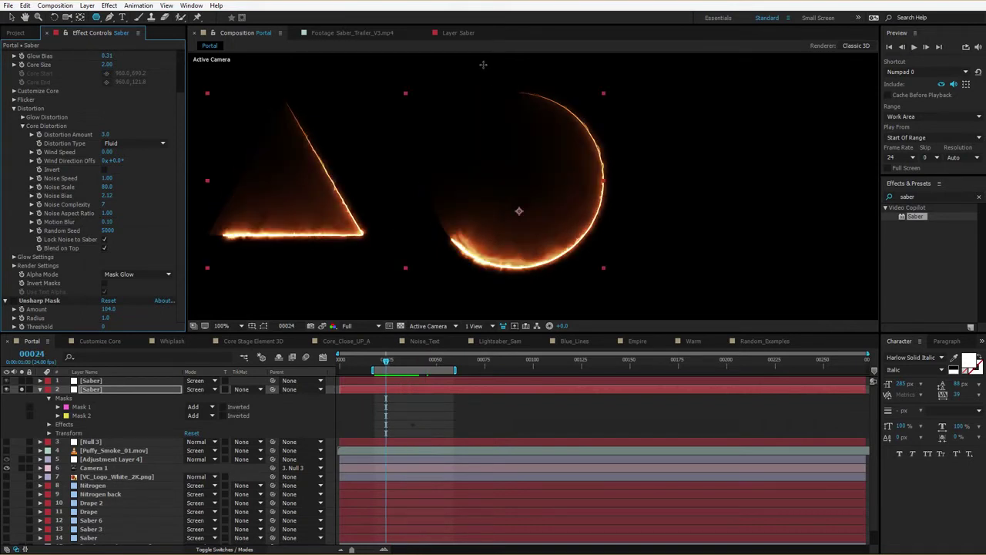
key(space)
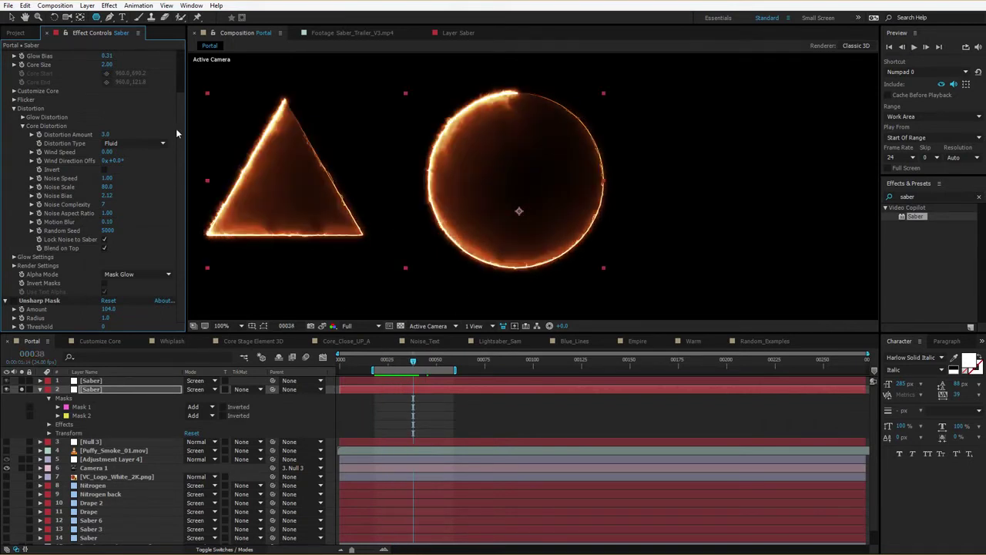
- Try the Myst preset on the masked shapes, scrub to frame 00041, and adjust its Core Distortion amount
scroll(108, 83, up, 3)
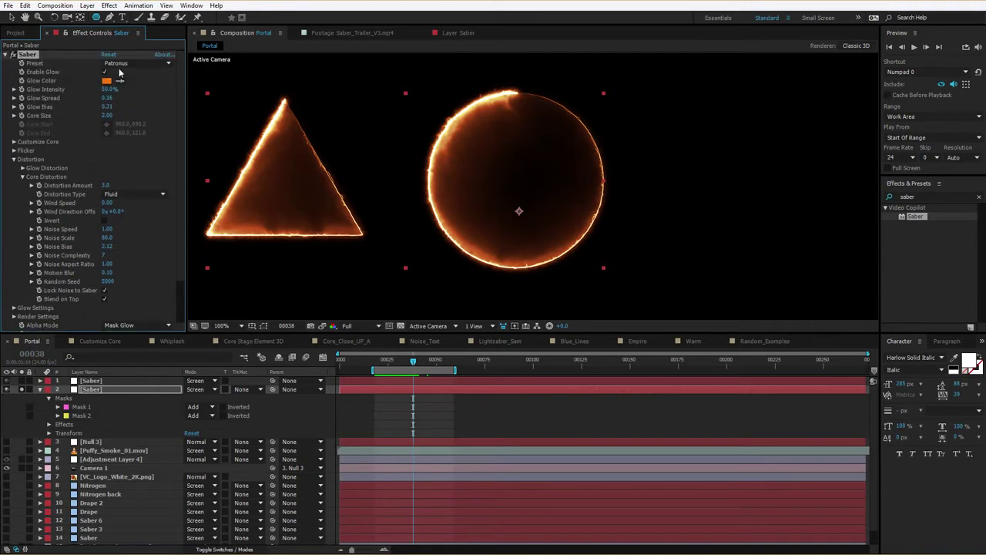
click(117, 64)
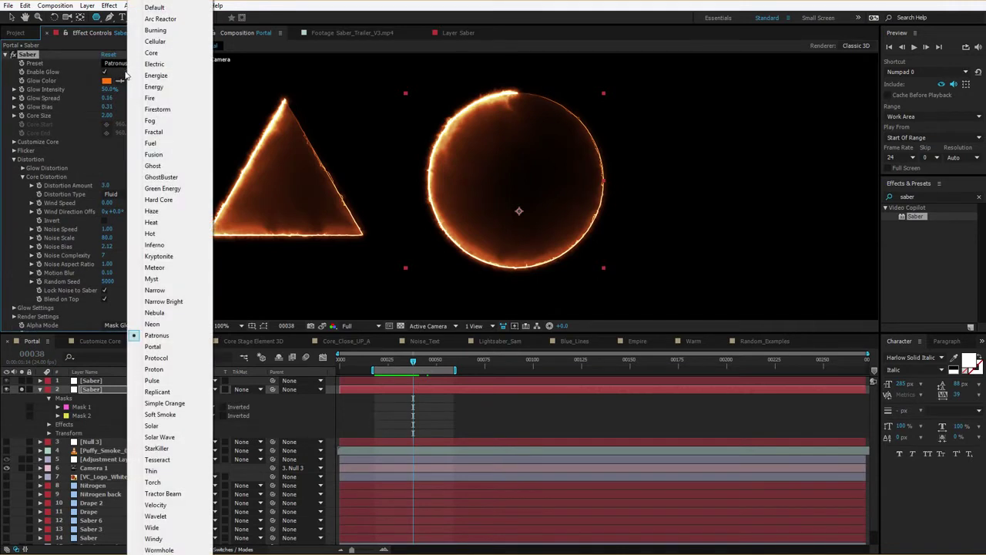
click(164, 279)
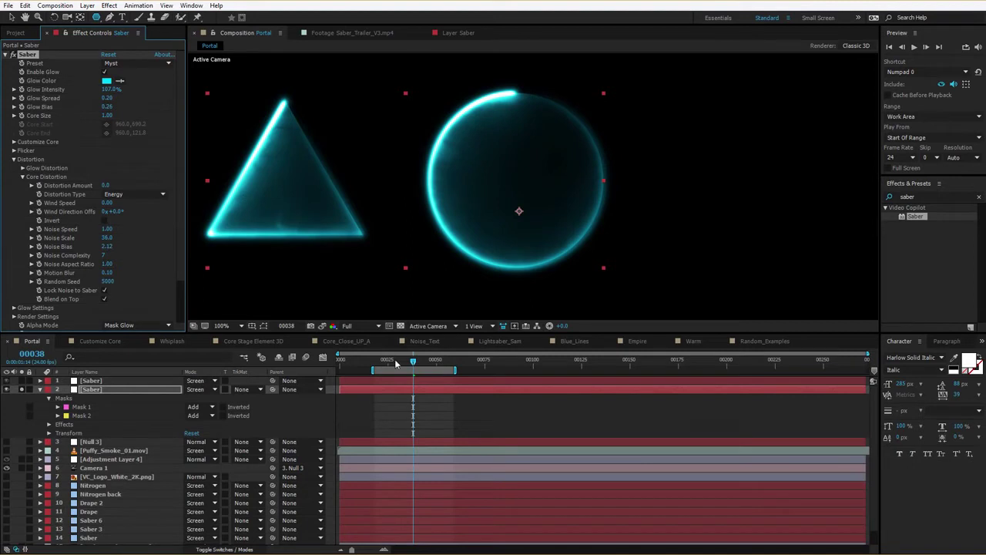
drag(389, 362, 419, 360)
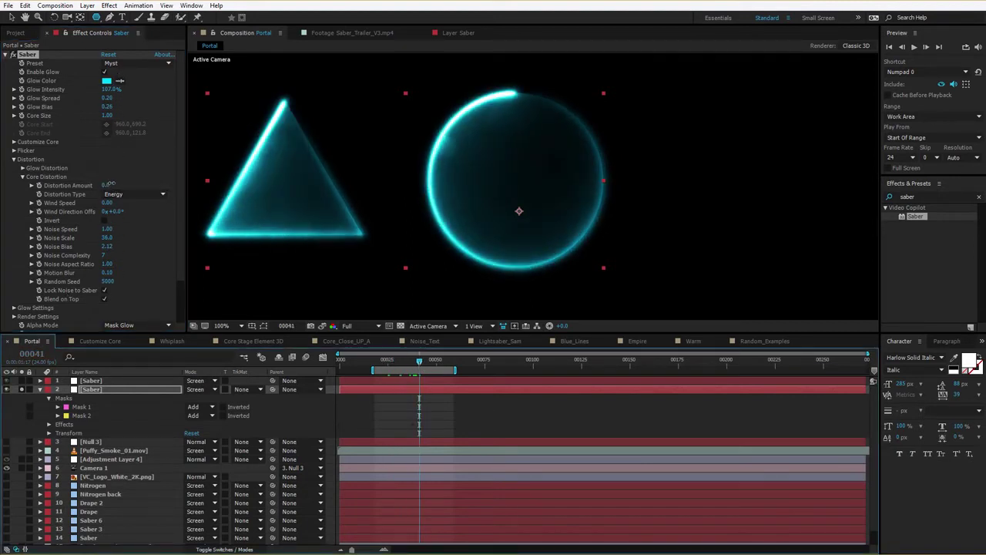
drag(110, 183, 116, 183)
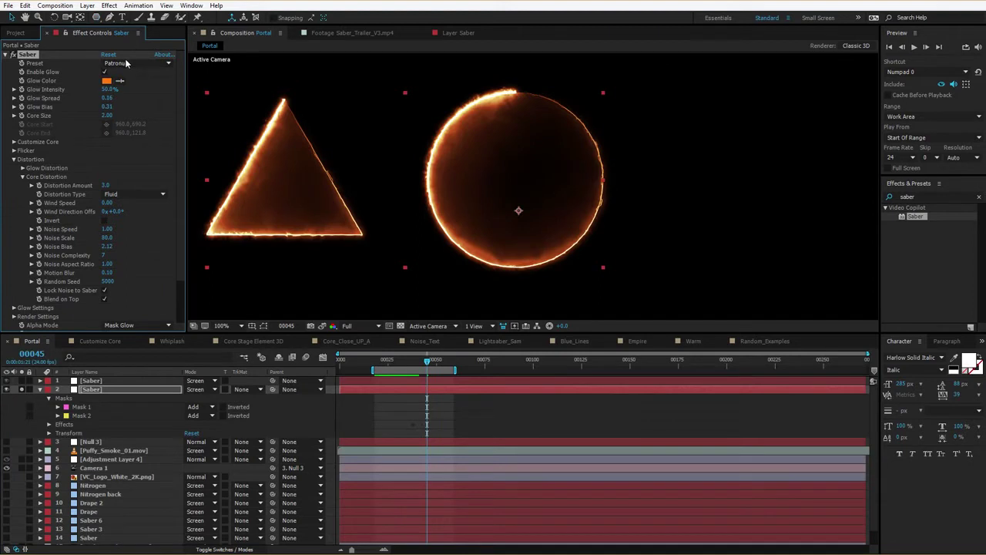
- Try a different built-in preset on the masked triangle and circle
click(127, 63)
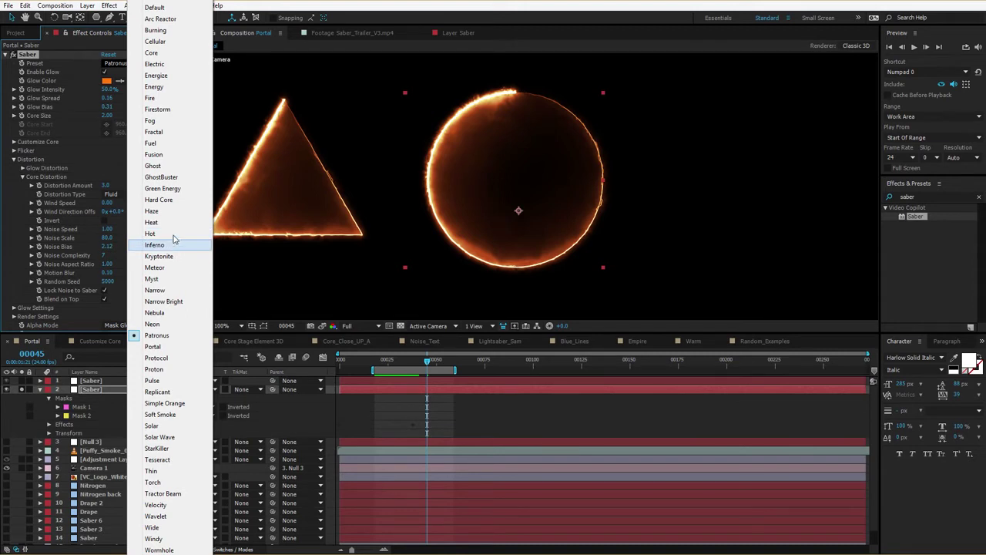
click(152, 53)
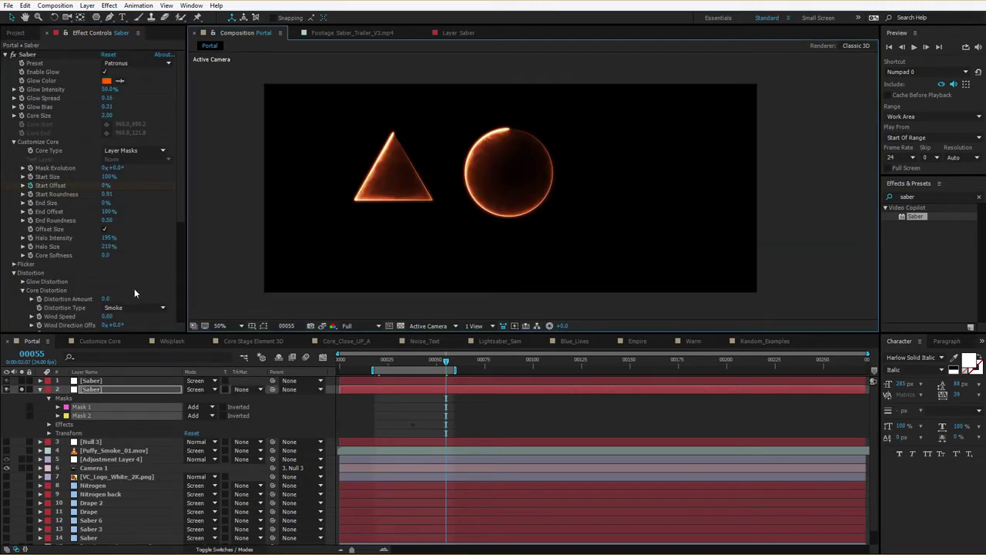
- Delete Mask 1 and Mask 2 from the soloed Saber layer and set its Core Type to Saber
click(370, 420)
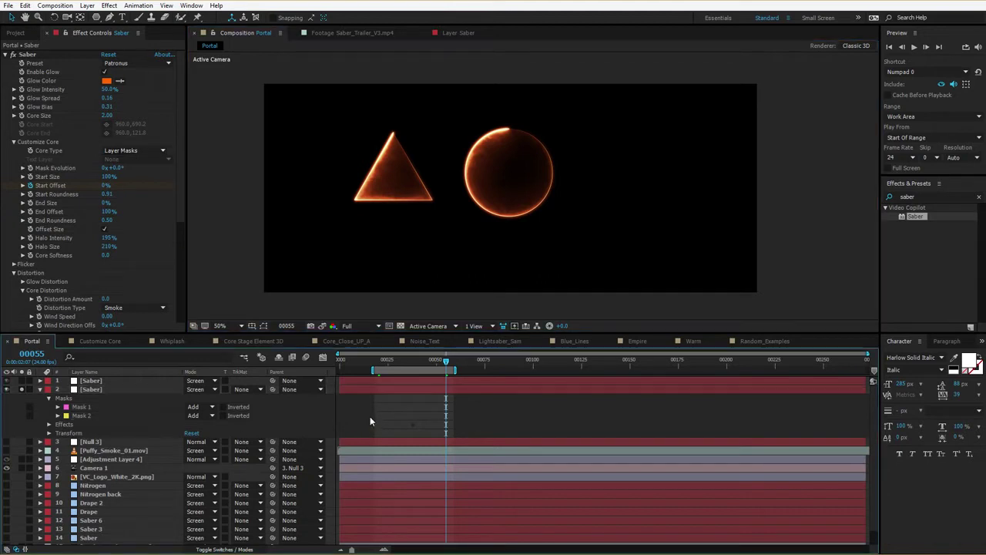
click(82, 407)
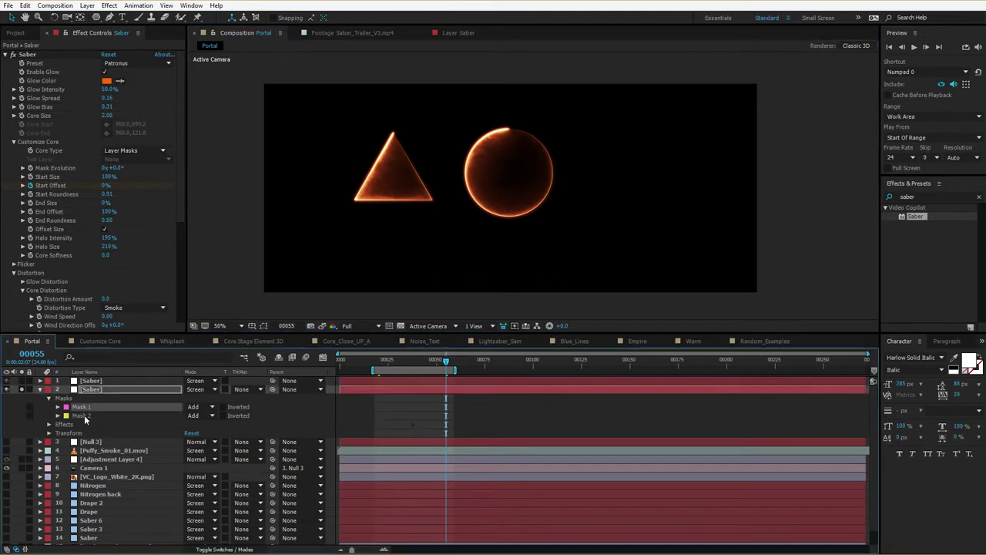
shift+click(85, 417)
key(Delete)
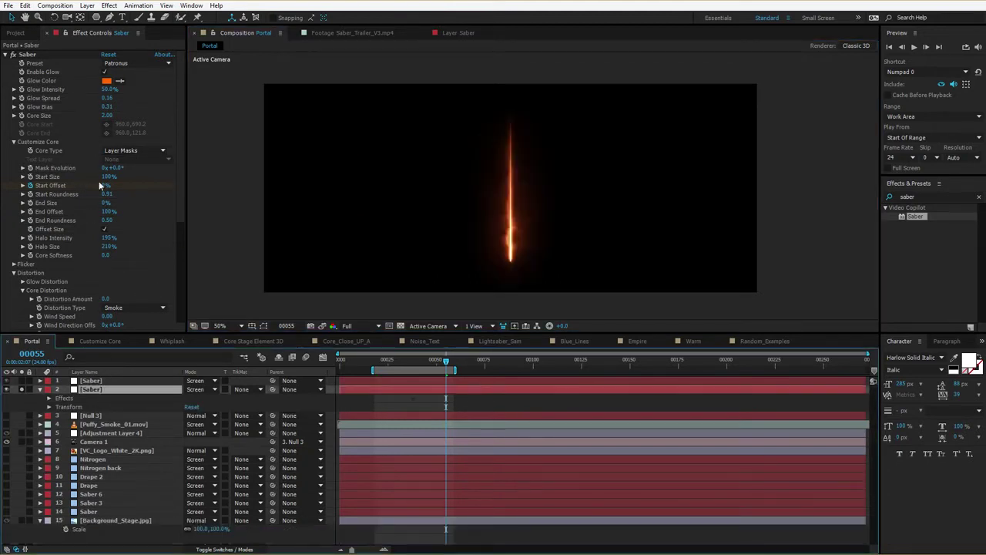
click(127, 151)
click(127, 162)
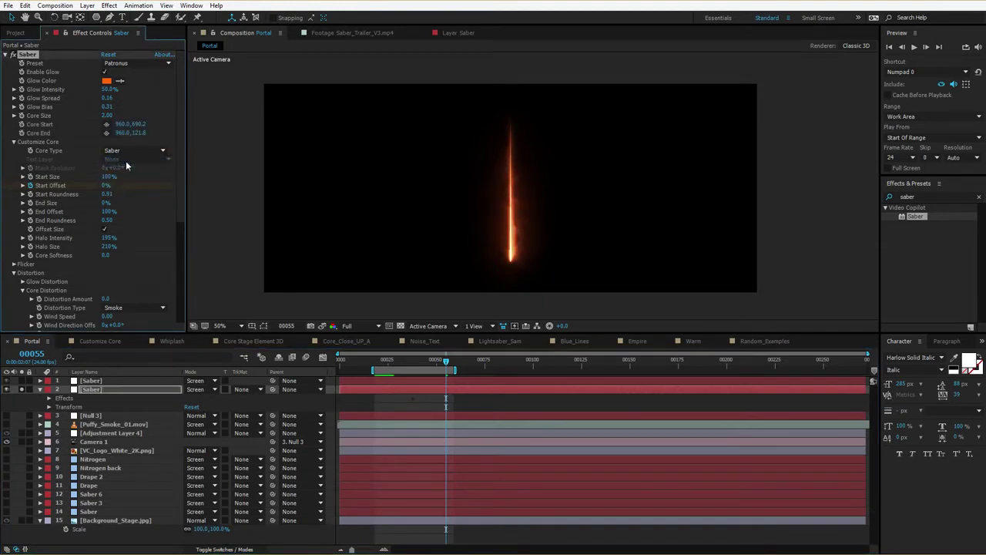
- Expand the Glow Distortion settings and move the beam's Core Start point down and left of its end point
scroll(146, 164, down, 3)
scroll(146, 170, down, 4)
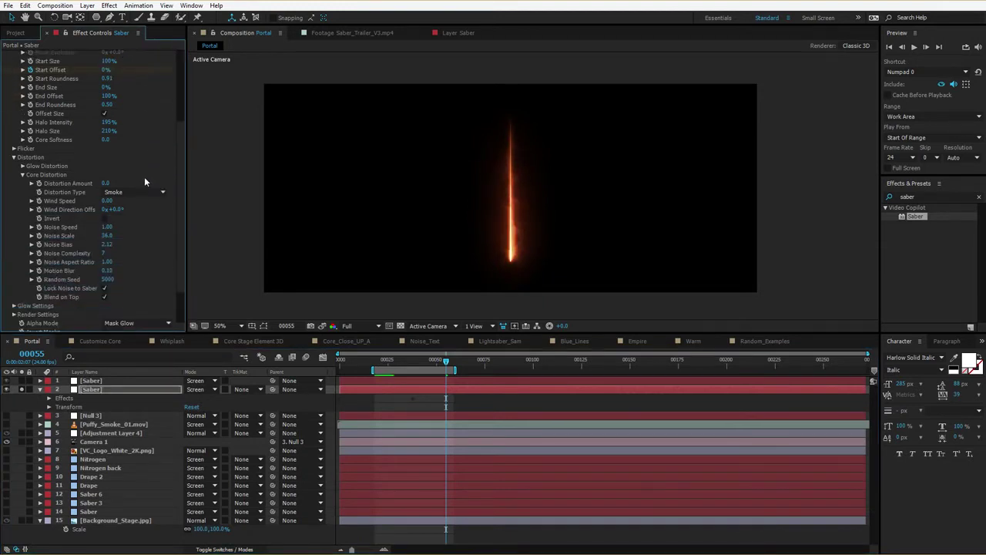
click(22, 166)
drag(510, 260, 387, 245)
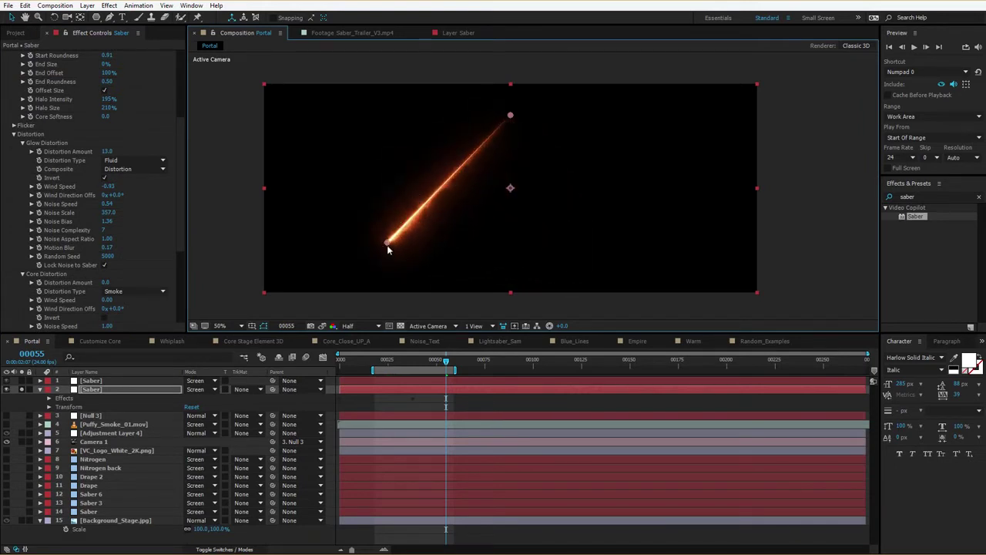
drag(393, 244, 444, 260)
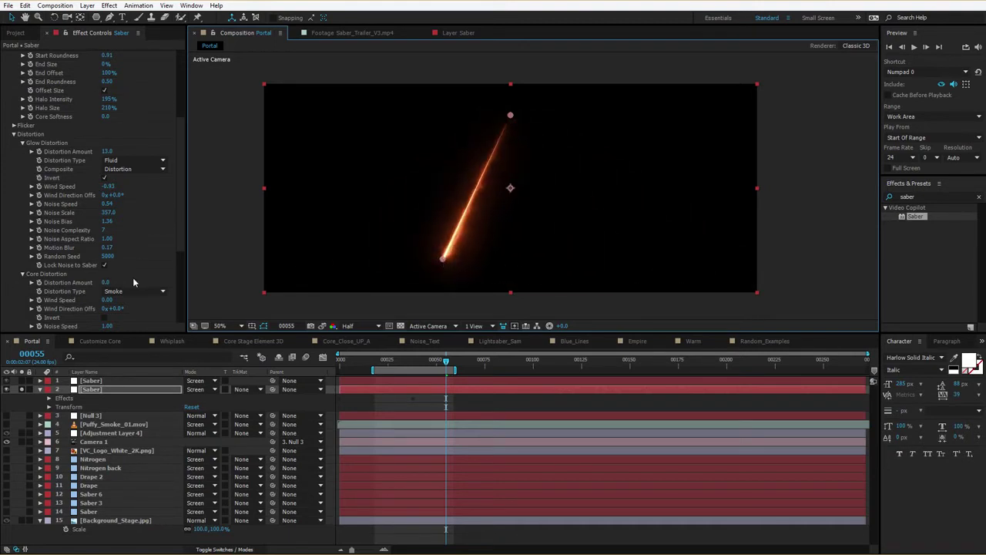
- Set the Core Distortion amount to 18.0 and the Glow Distortion Wind Speed to 1.97, and preview the beam
drag(104, 281, 109, 282)
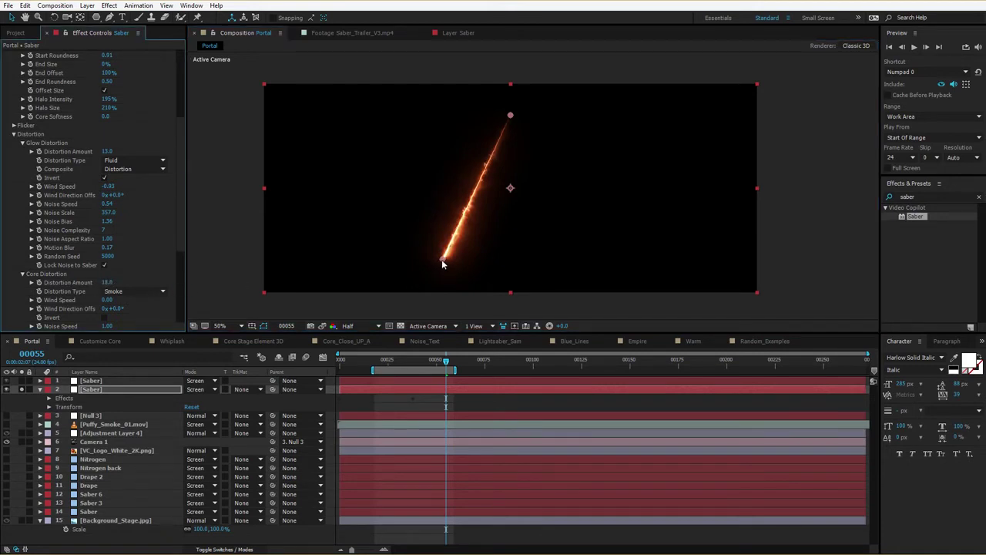
drag(443, 264, 419, 234)
key(space)
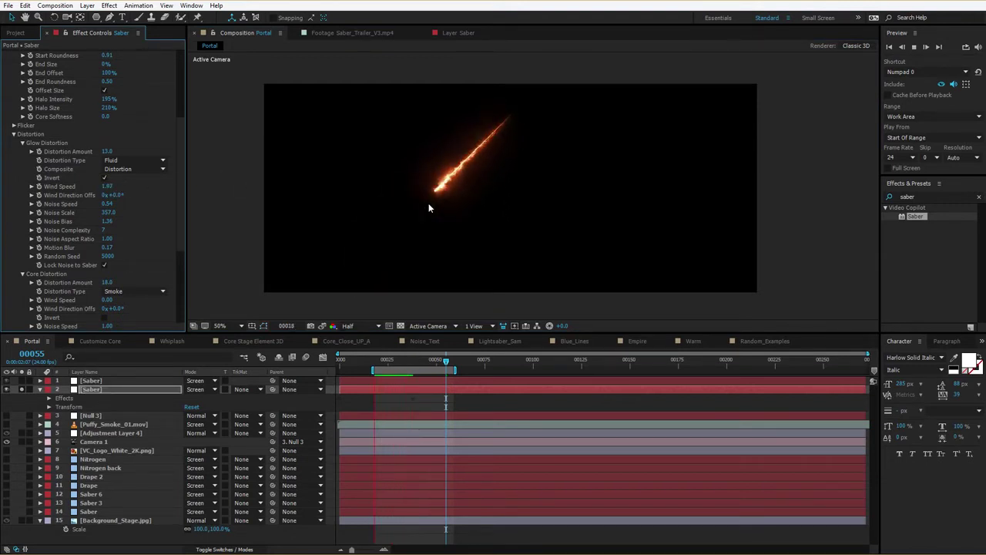
- At frame 00048, turn off the Glow Distortion's Lock Noise to Saber and swing the beam's start point closer to vertical
click(433, 362)
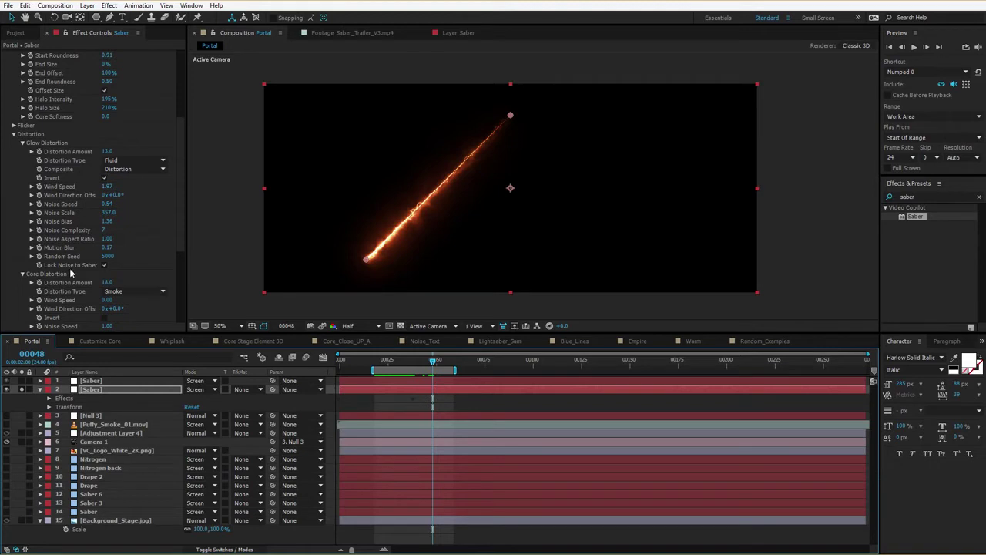
click(104, 264)
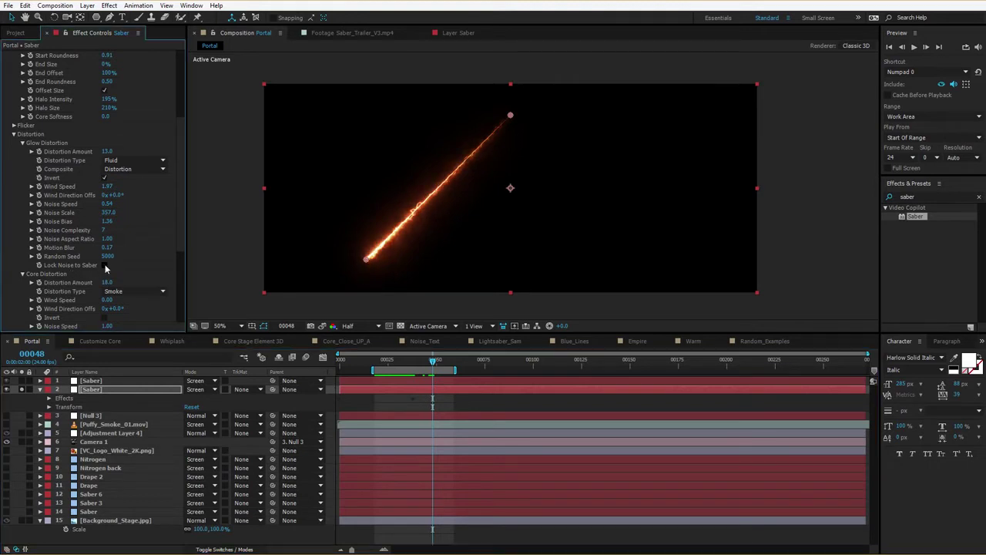
drag(366, 264, 476, 243)
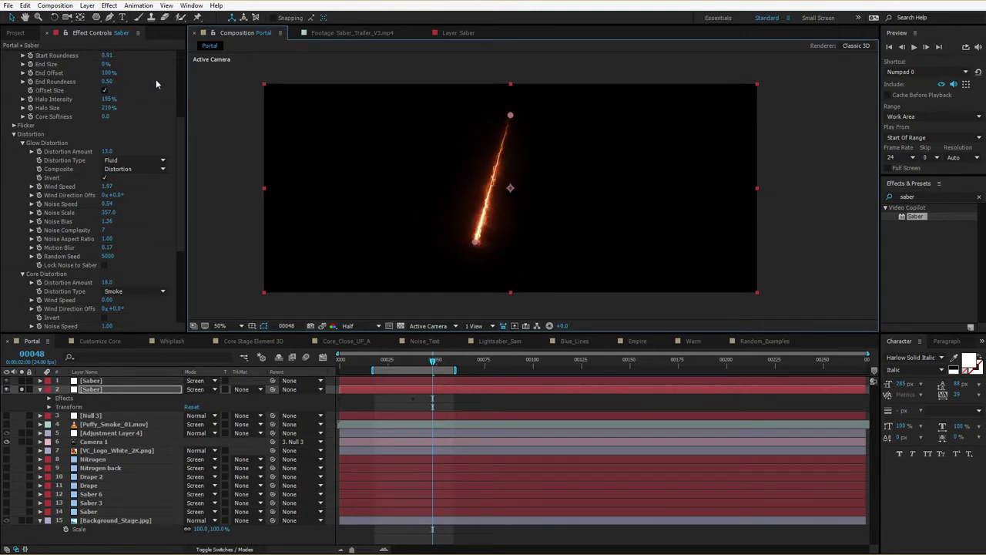
- Set the Glow Intensity to 141% and Glow Spread to 0.38, and move the Core Start to about 222, 672
scroll(165, 81, up, 5)
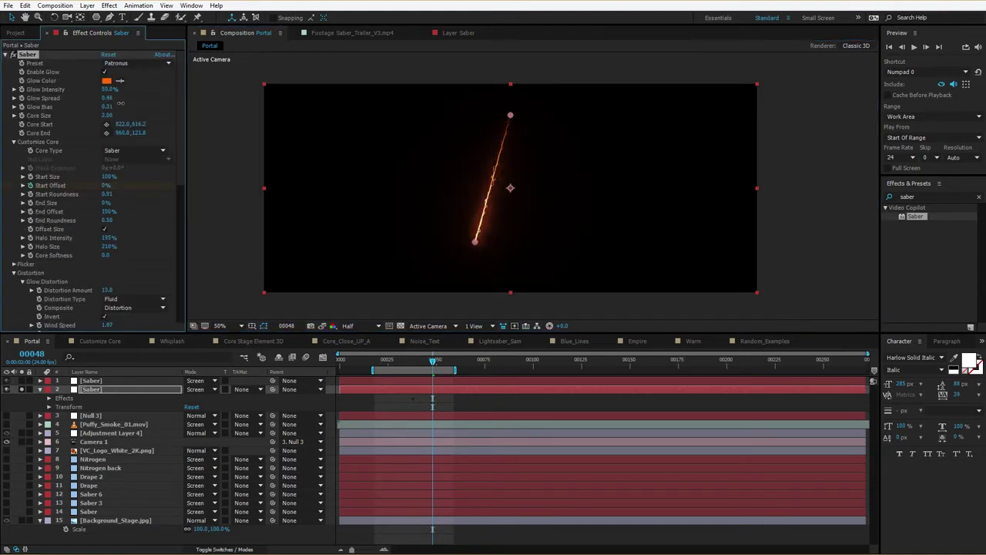
drag(109, 89, 148, 84)
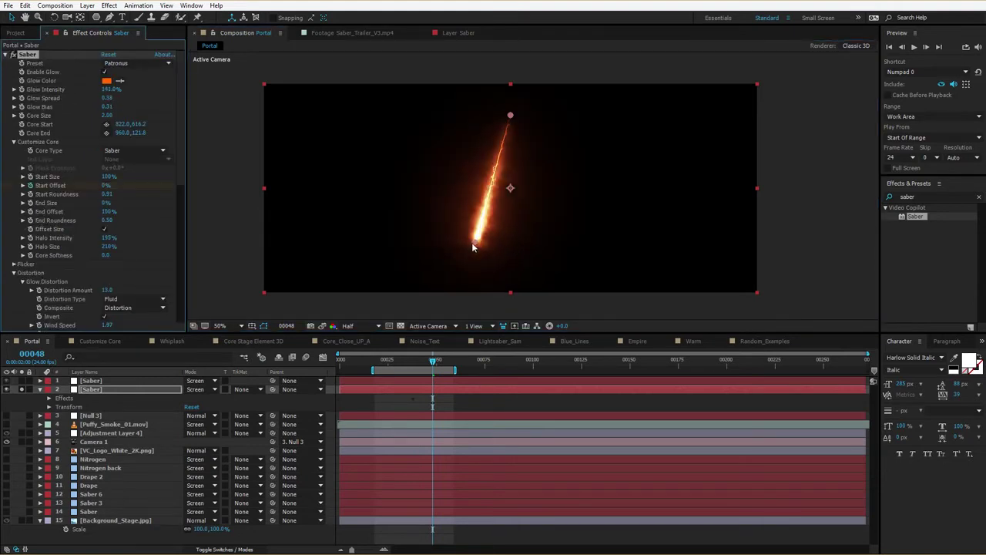
drag(472, 242, 333, 260)
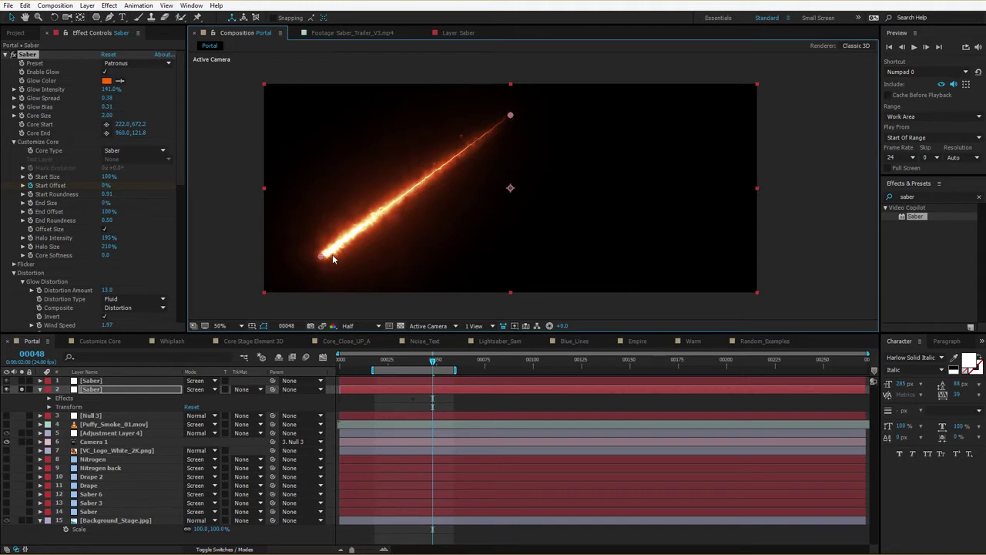
- Apply the Arc Reactor preset to the beam
scroll(70, 298, down, 8)
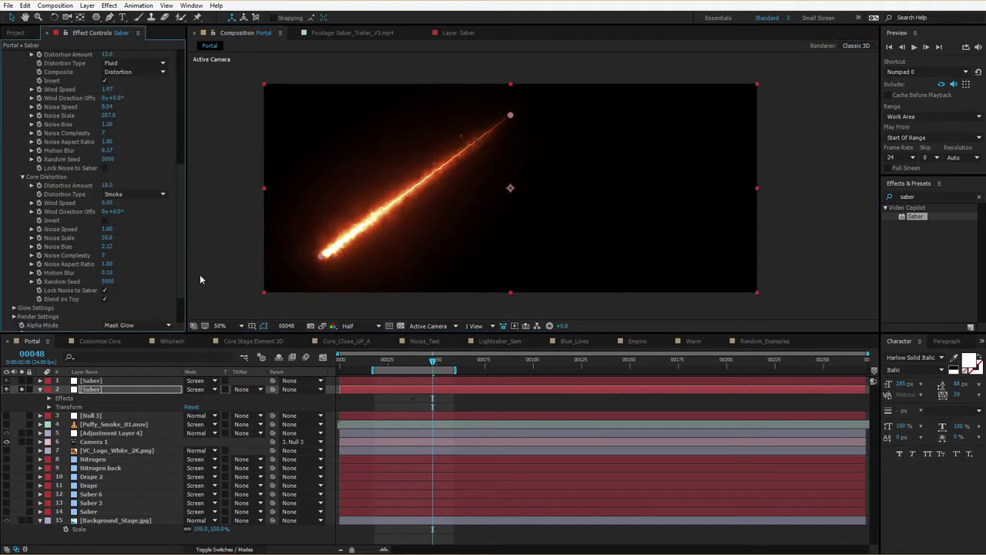
scroll(180, 279, up, 8)
click(158, 63)
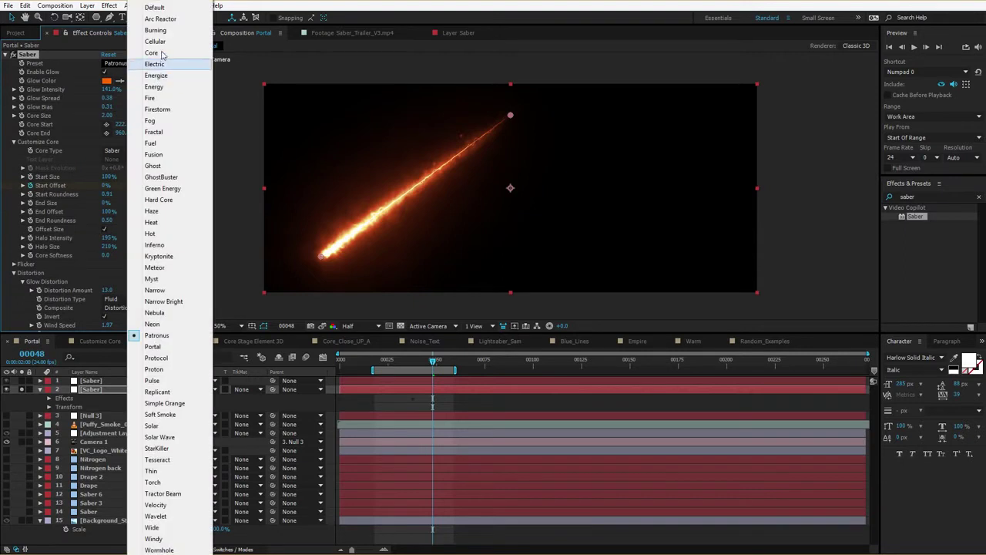
click(161, 18)
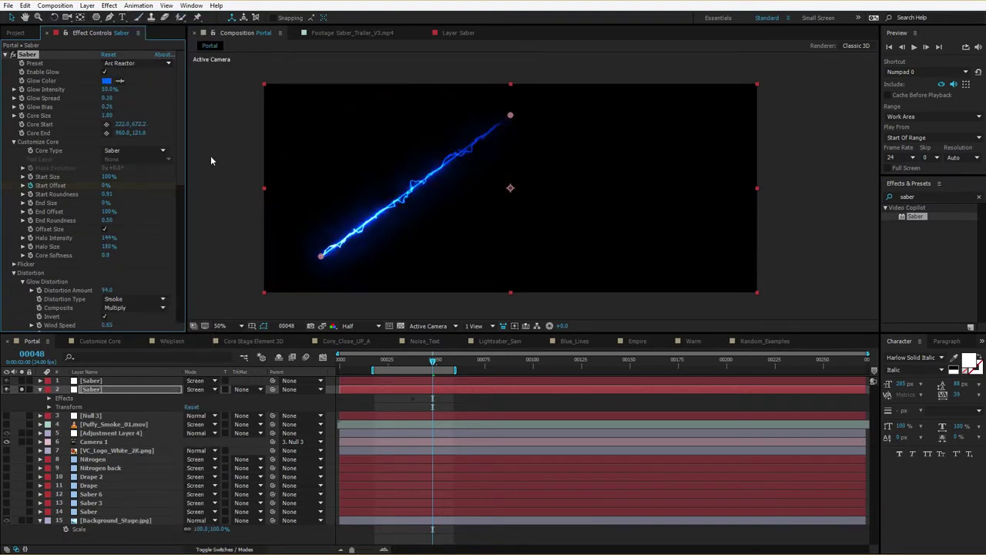
- Set the Core Distortion amount to 39.0, turn off Blend on Top, and move the Core Start to about 630, 652
drag(181, 143, 181, 262)
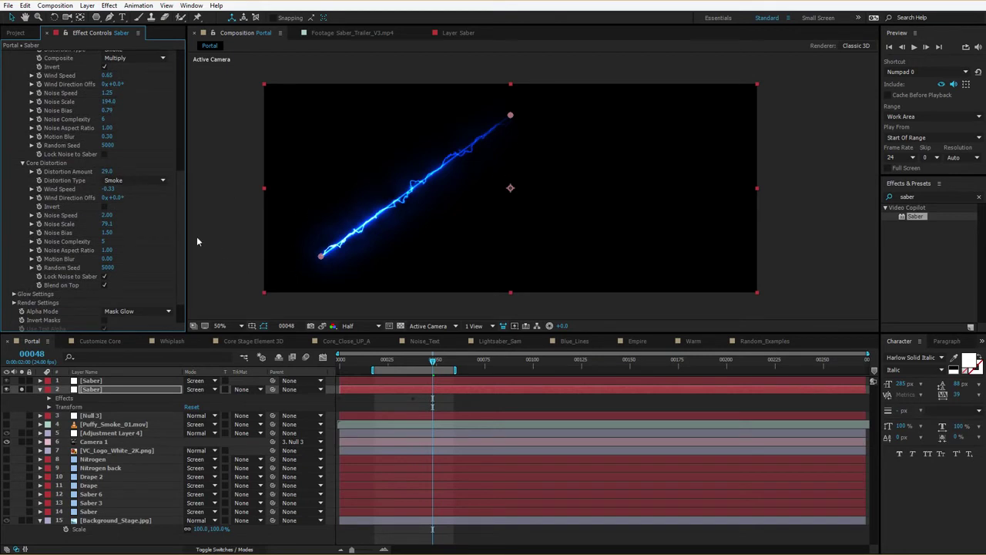
mouse_move(103, 171)
mouse_down()
mouse_move(86, 173)
mouse_move(117, 179)
mouse_up()
click(104, 285)
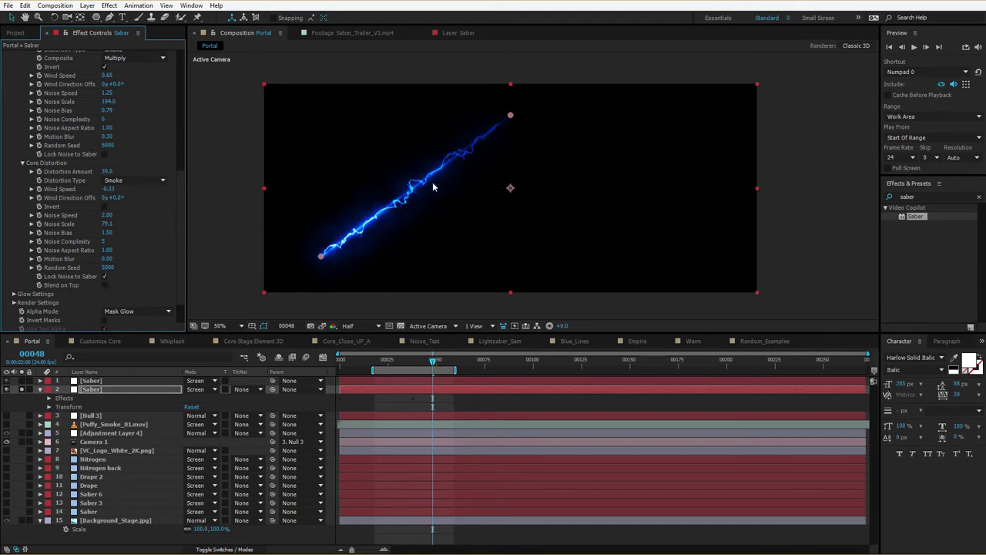
drag(322, 260, 426, 250)
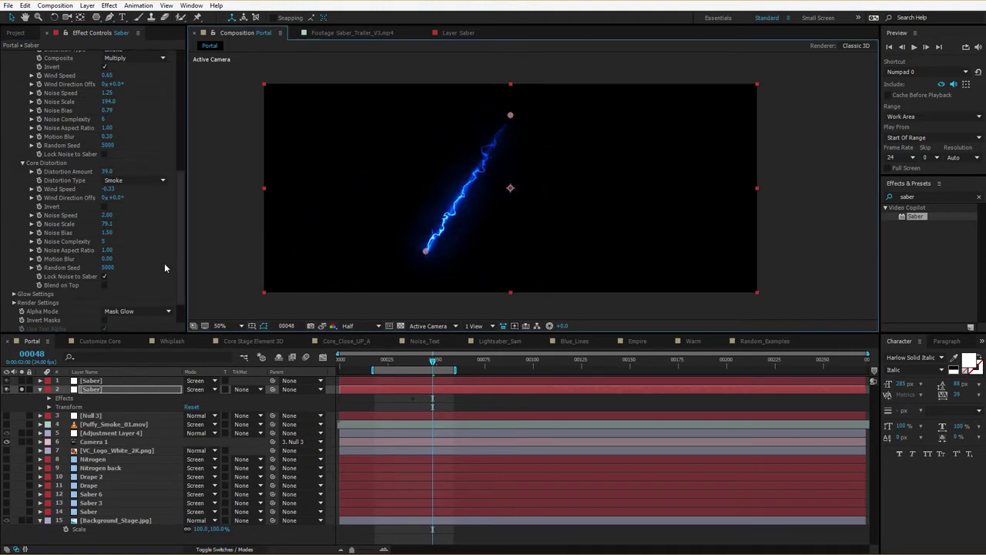
- Turn Blend on Top back on and set the Core Distortion amount to 14.0 and its Noise Scale to 42.1
click(105, 286)
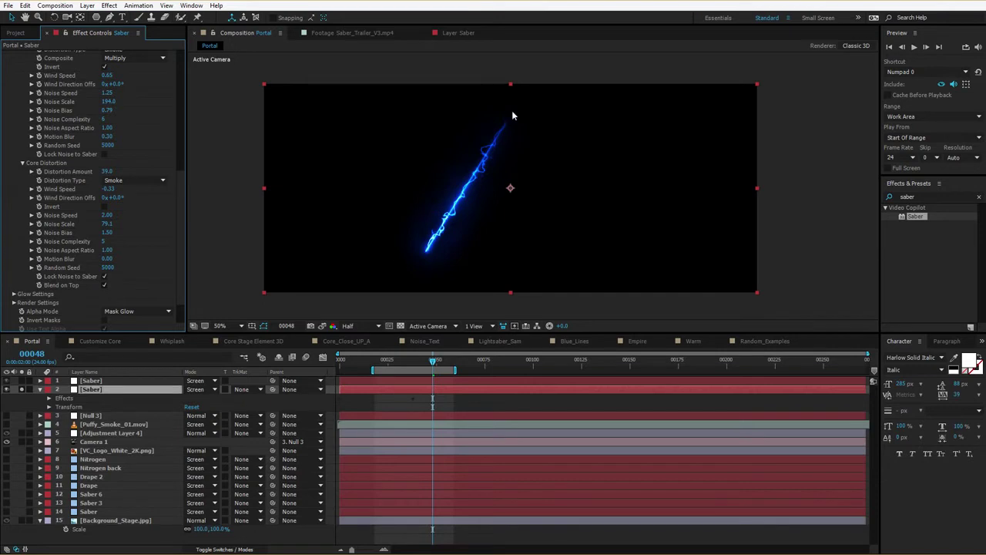
drag(106, 171, 93, 227)
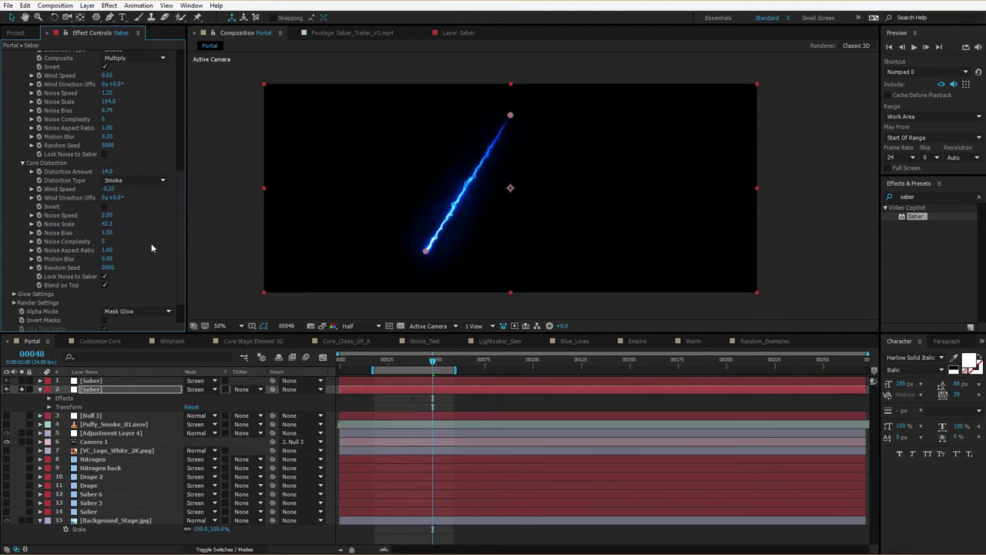
- Set the Glow Color to red FF0000 and preview the beam
scroll(139, 80, up, 10)
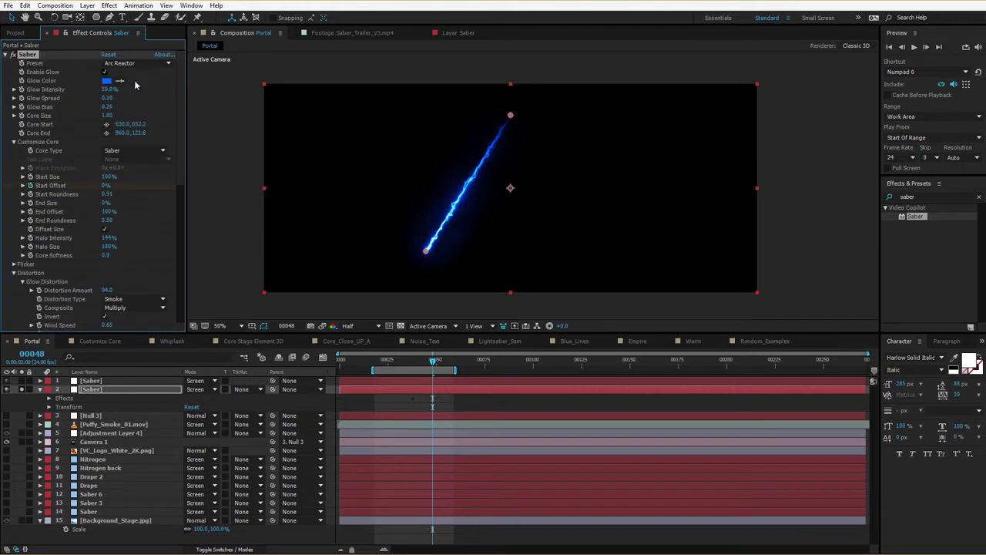
click(107, 81)
drag(465, 401, 445, 485)
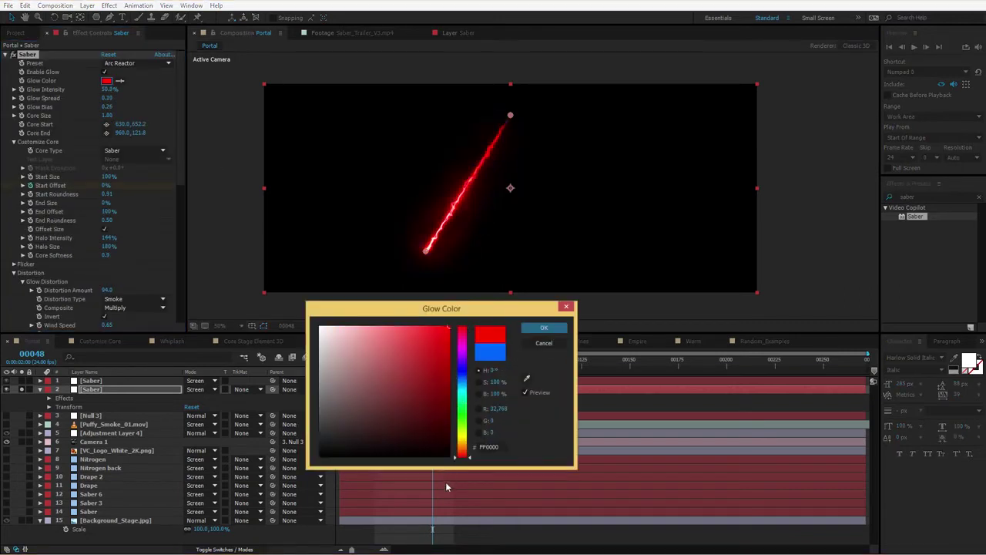
key(Return)
key(space)
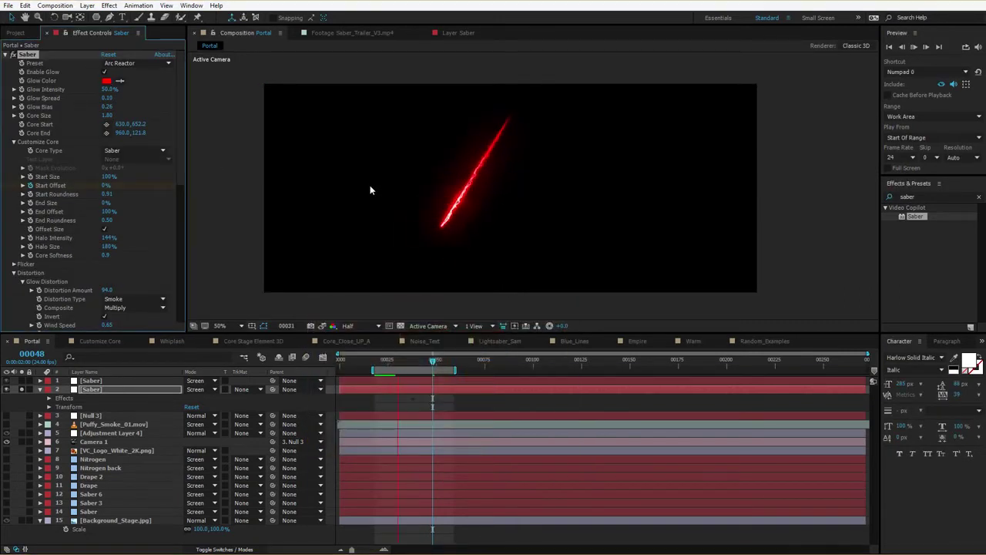
- Set the Core Distortion's Wind Speed to 0.80, raise its Noise Speed, and preview the red beam
scroll(121, 272, down, 5)
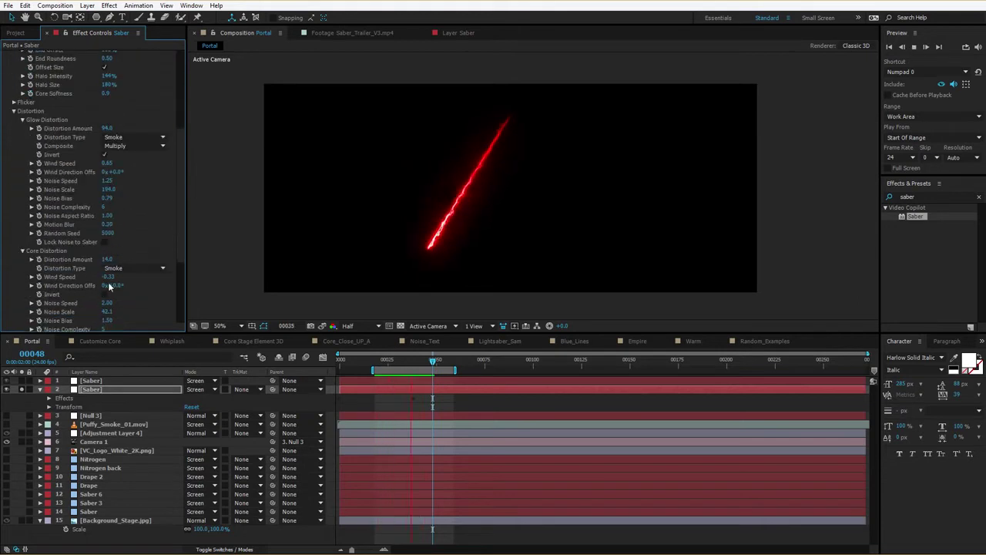
drag(148, 272, 161, 270)
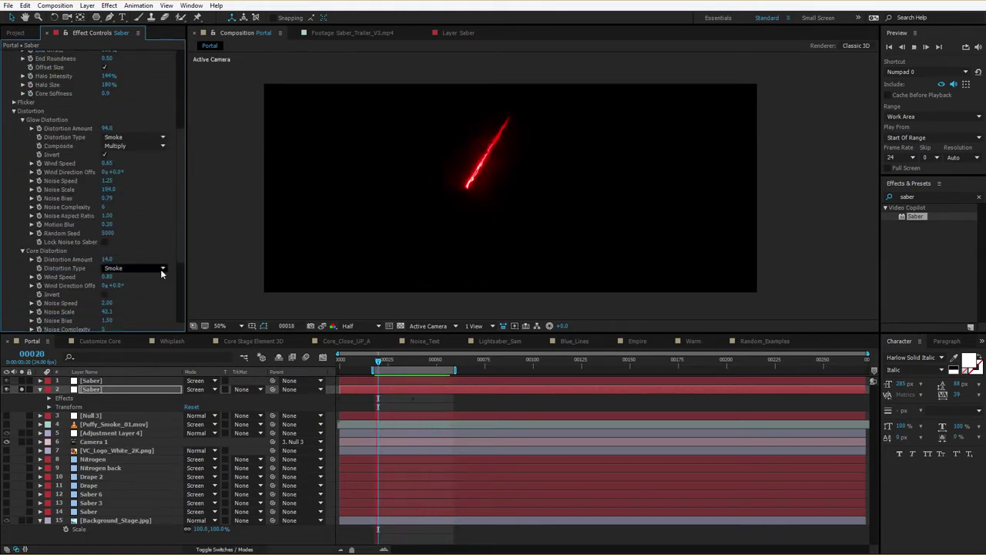
key(space)
scroll(140, 295, down, 1)
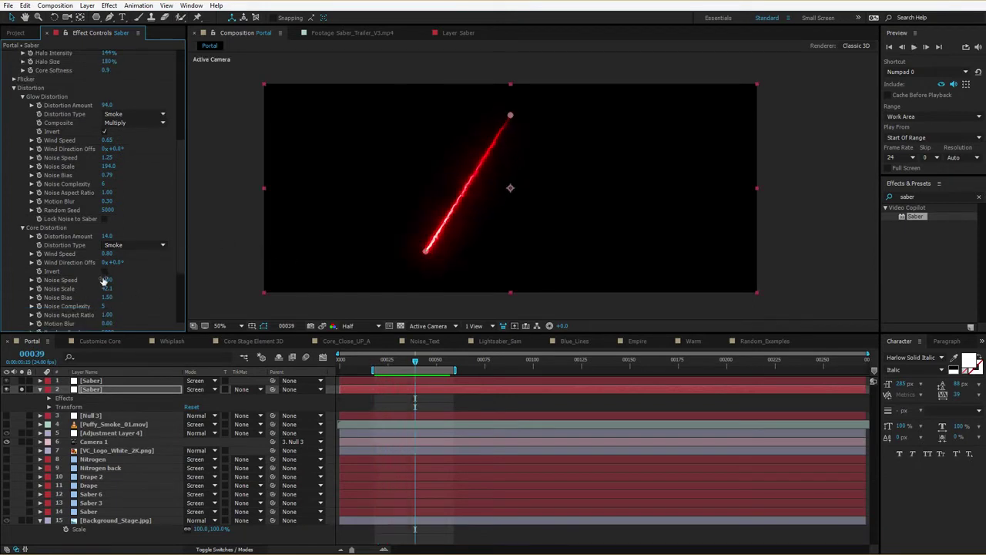
drag(103, 281, 187, 280)
key(space)
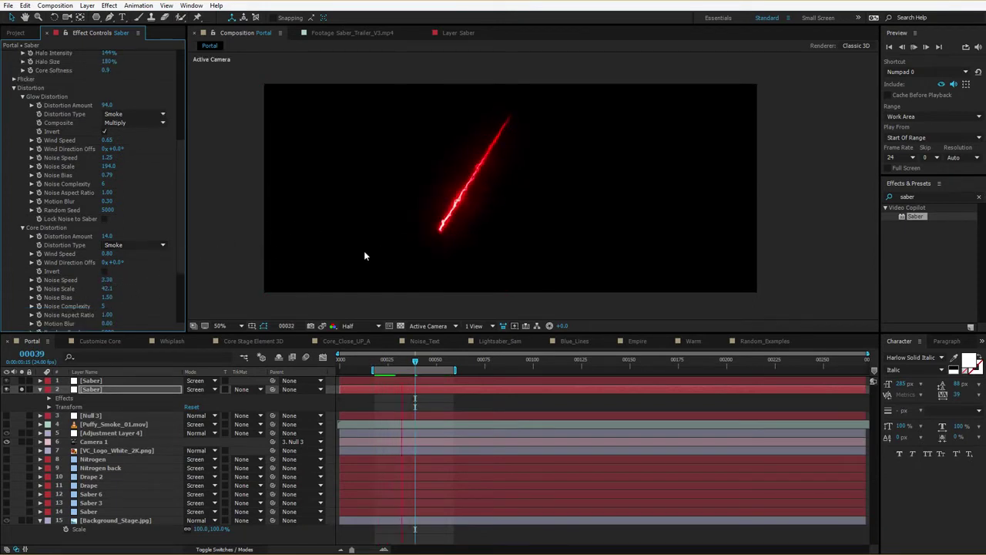
- Switch the Core Distortion type to Fluid and lower its Distortion Amount
click(108, 244)
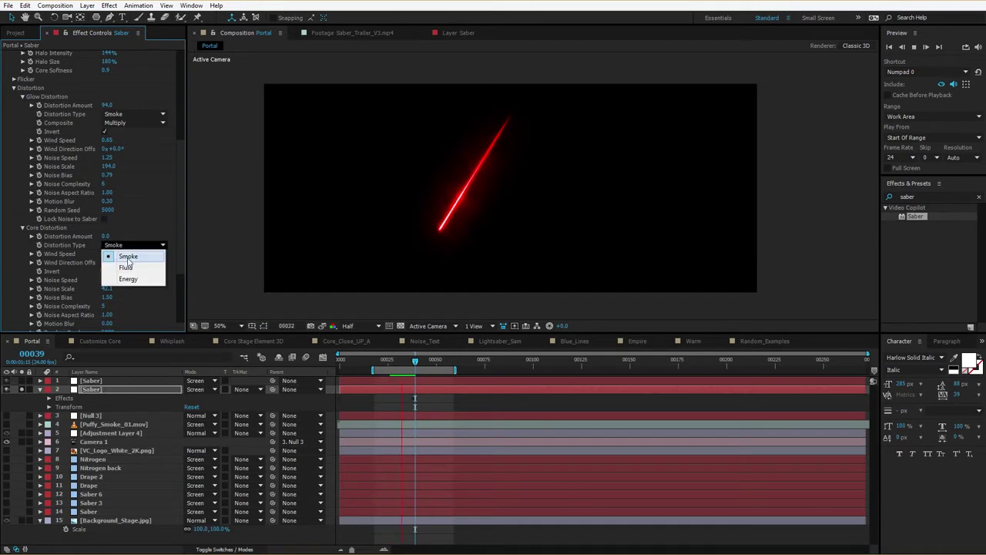
click(115, 267)
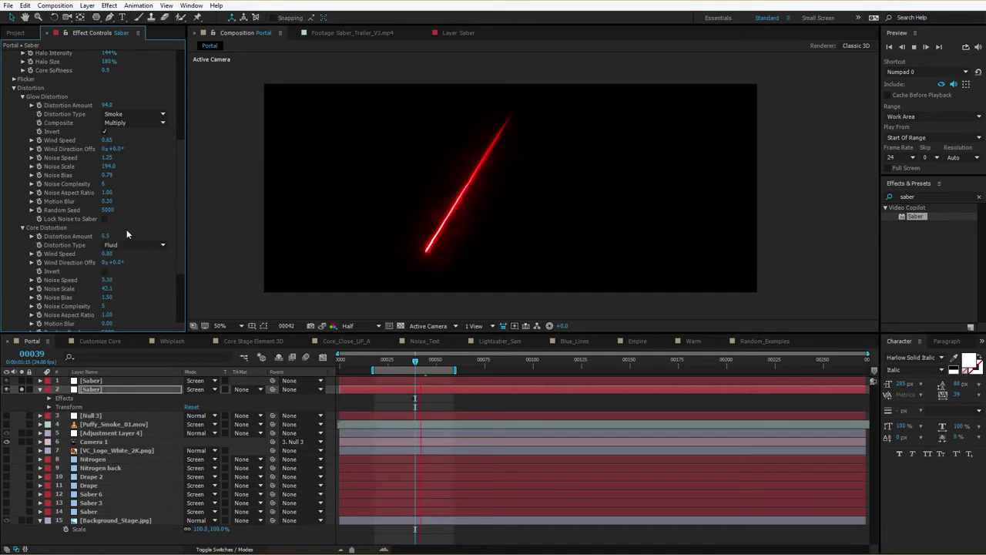
scroll(127, 229, down, 4)
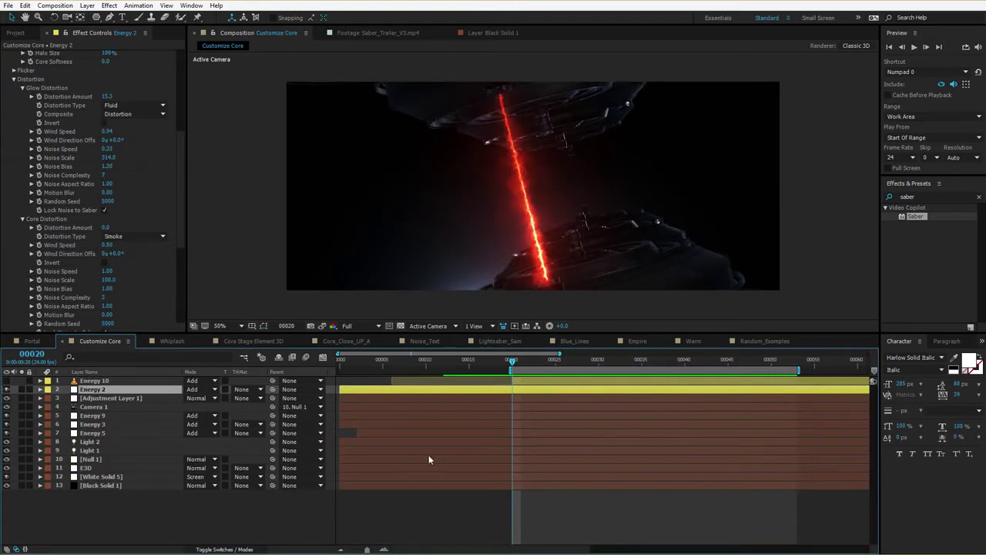
- Preview the beams and set Energy 2's Glow Distortion to Amount 28.3, Wind Speed 6.00, Noise Speed 1.00 and Motion Blur 0.25
key(space)
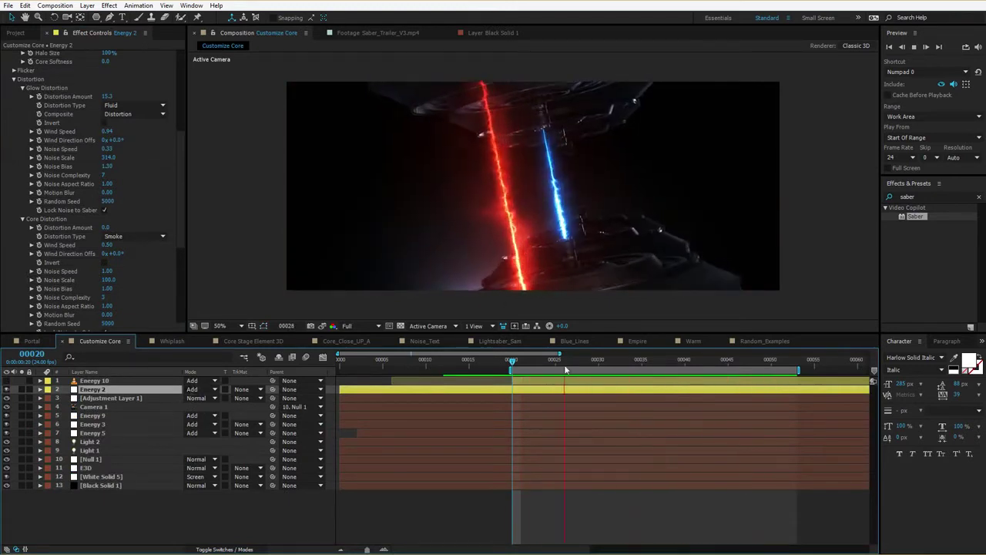
key(space)
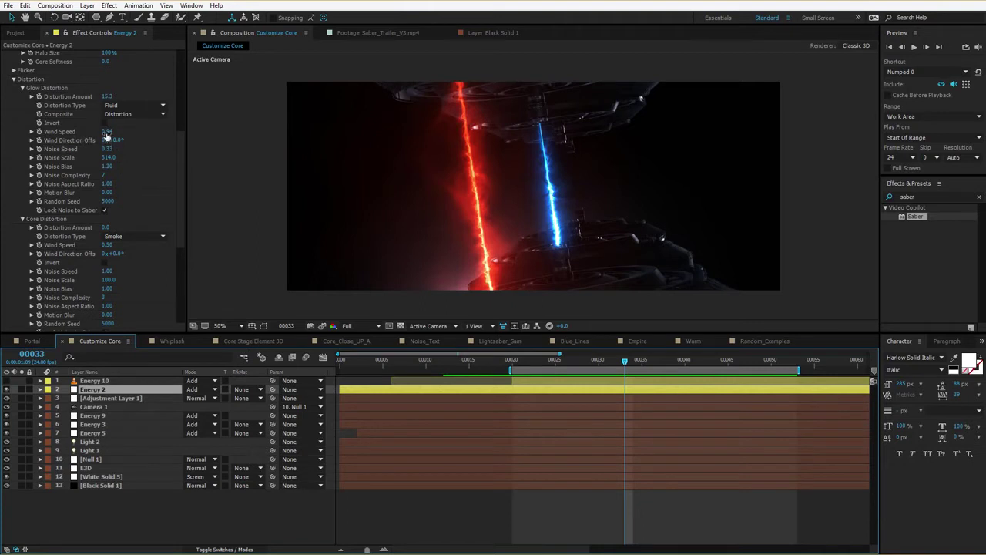
drag(107, 132, 171, 143)
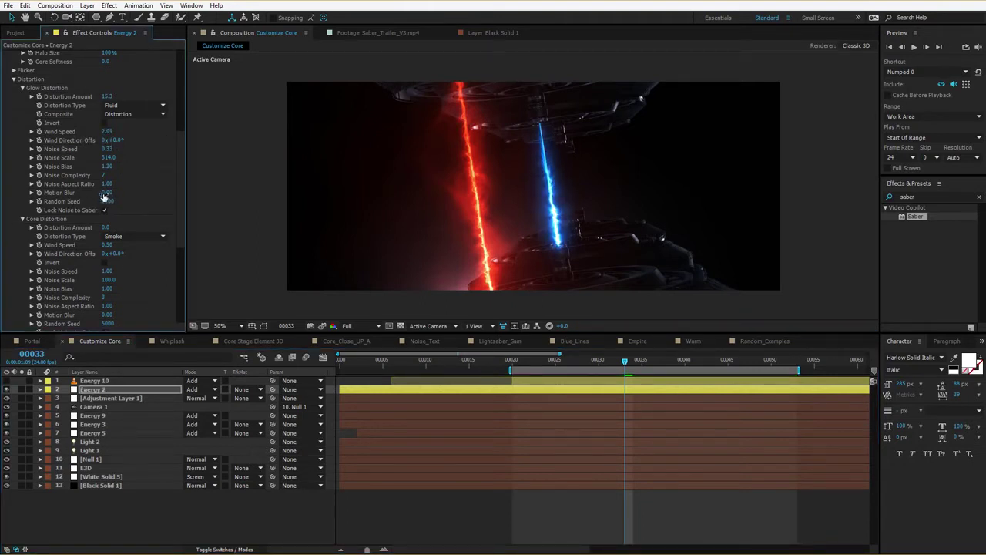
click(98, 391)
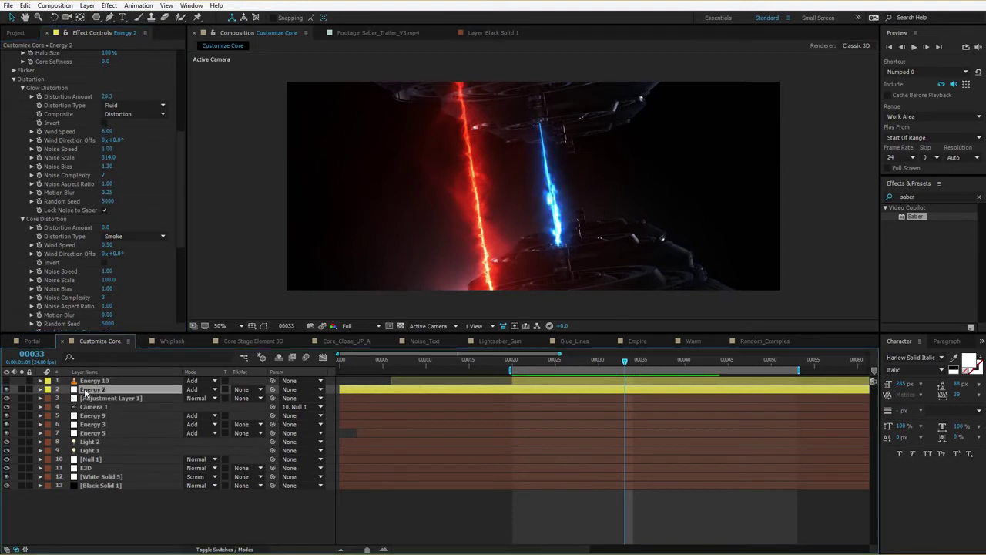
- Duplicate the Energy 2 layer and rotate the copy around the blue beam's axis
scroll(559, 200, up, 2)
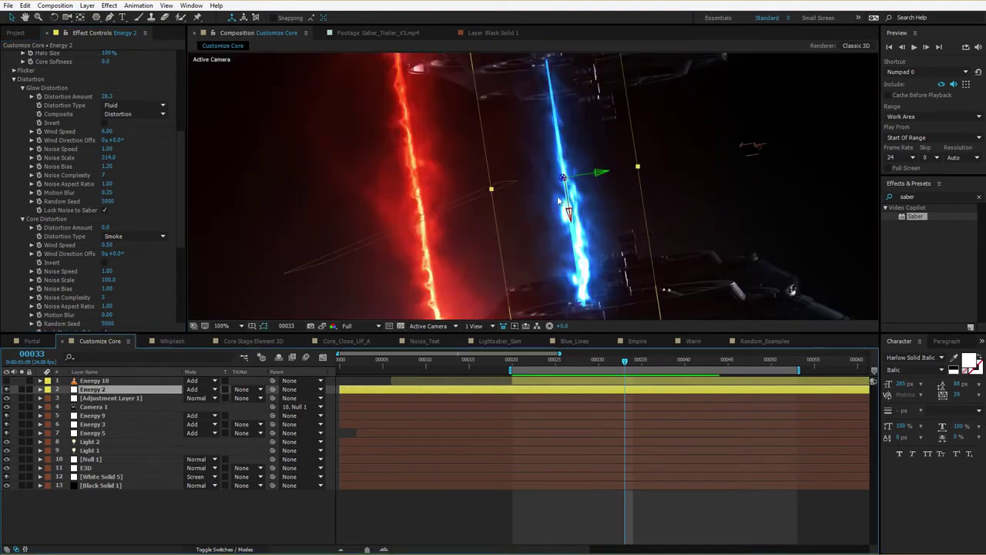
key(ctrl+d)
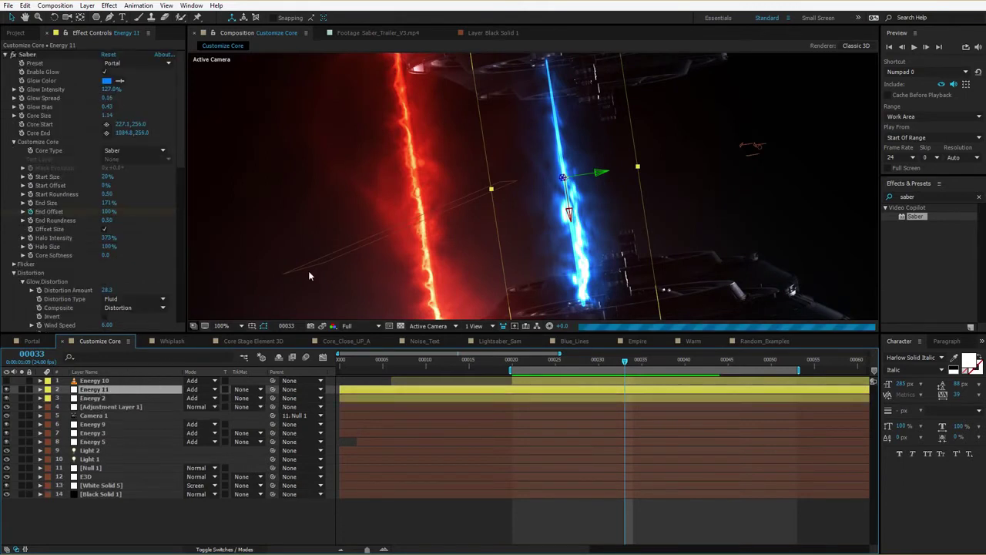
drag(564, 187, 598, 176)
- Give the duplicated beam a Glow Distortion Random Seed of 23000, Noise Speed 0.50 and Core Distortion Random Seed 40000, and preview it
scroll(93, 185, down, 9)
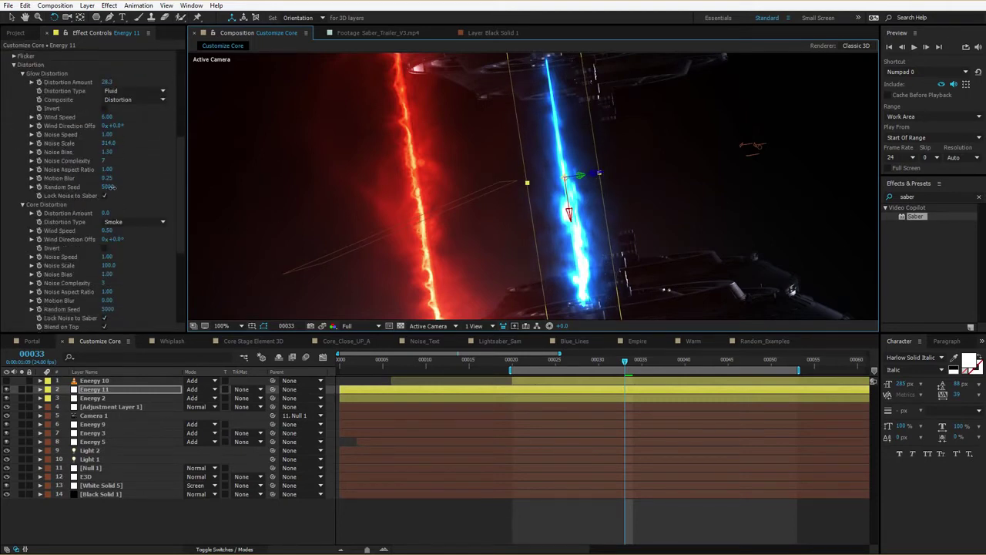
drag(111, 187, 121, 216)
drag(120, 307, 126, 306)
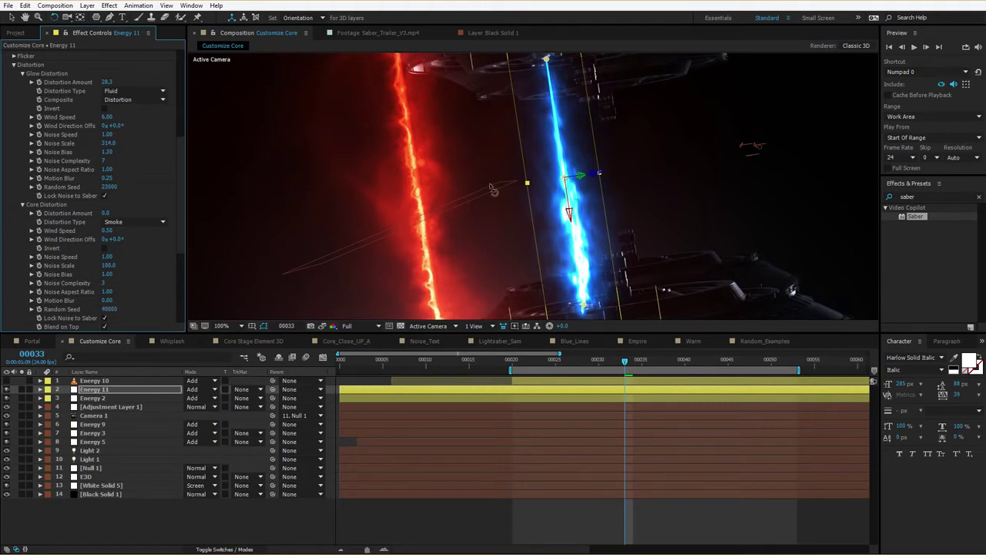
key(KP_0)
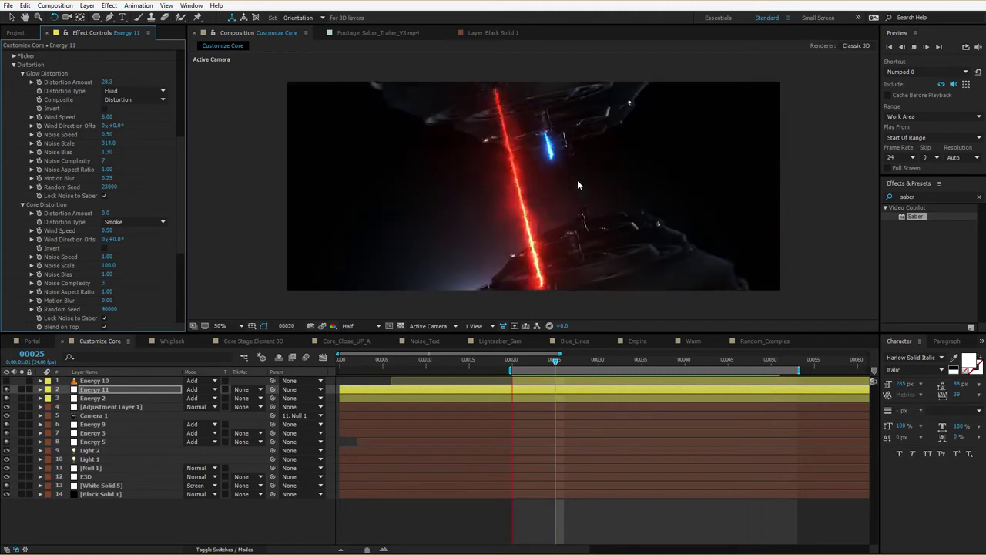
scroll(112, 189, down, 2)
key(space)
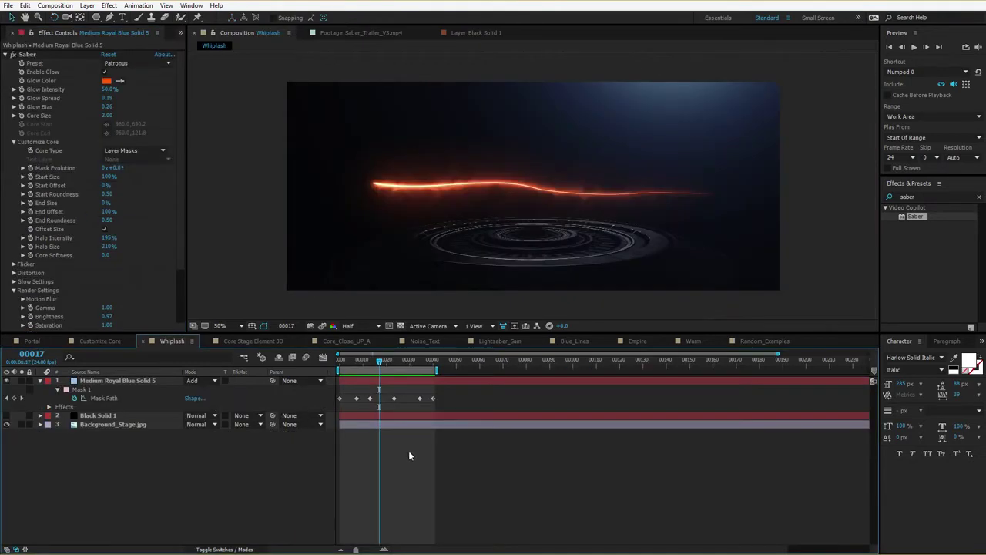
- Preview the animated line in the Whiplash composition and set its Saber End Offset to 52%
key(space)
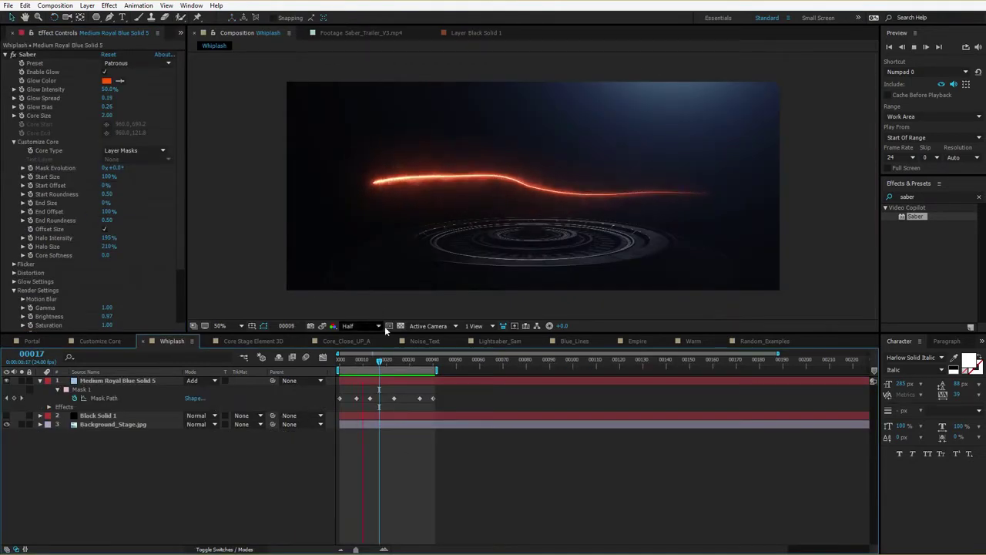
click(364, 271)
mouse_move(376, 186)
mouse_down()
mouse_move(363, 166)
mouse_move(374, 183)
mouse_up()
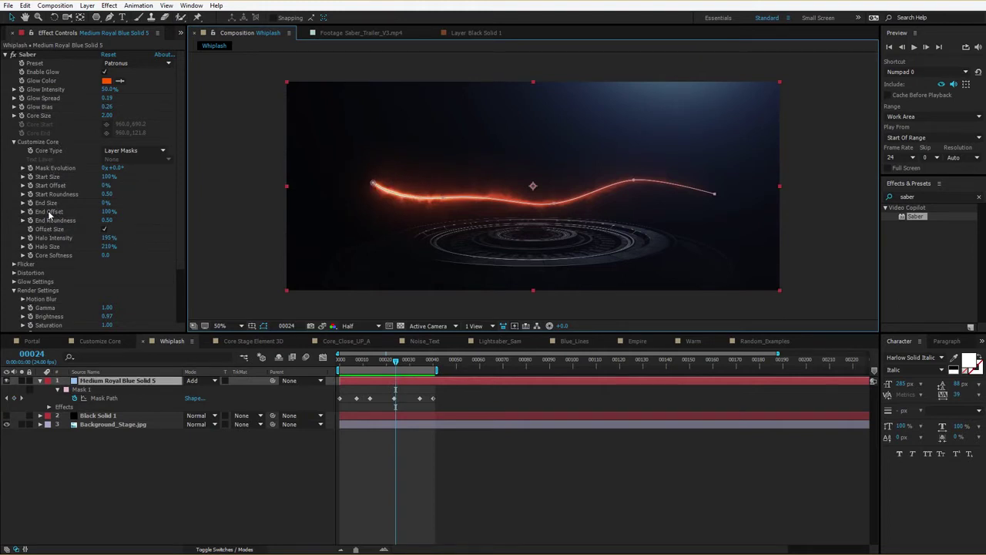
drag(110, 211, 94, 217)
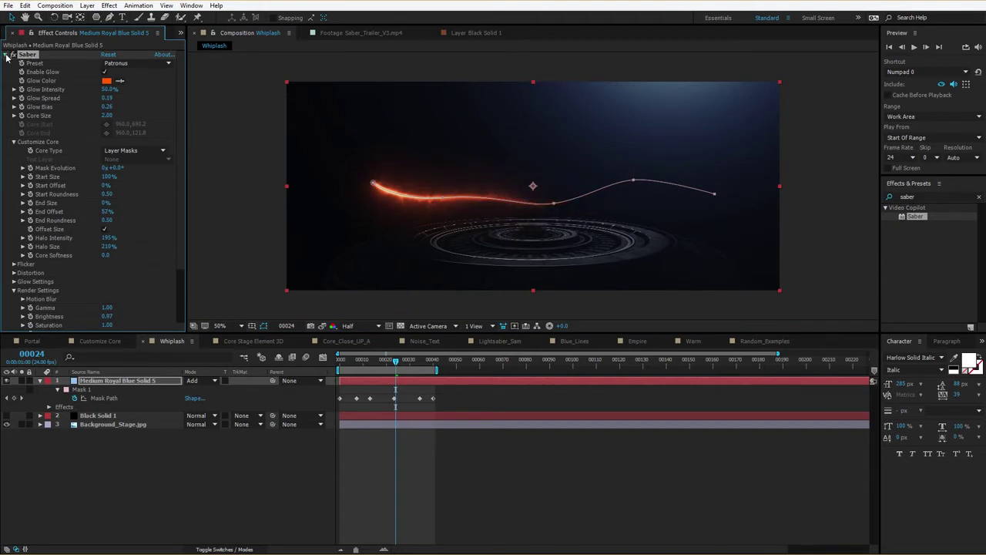
- Duplicate the Saber effect on the masked solid and set the copy's Composite Settings to Add
click(6, 55)
click(26, 6)
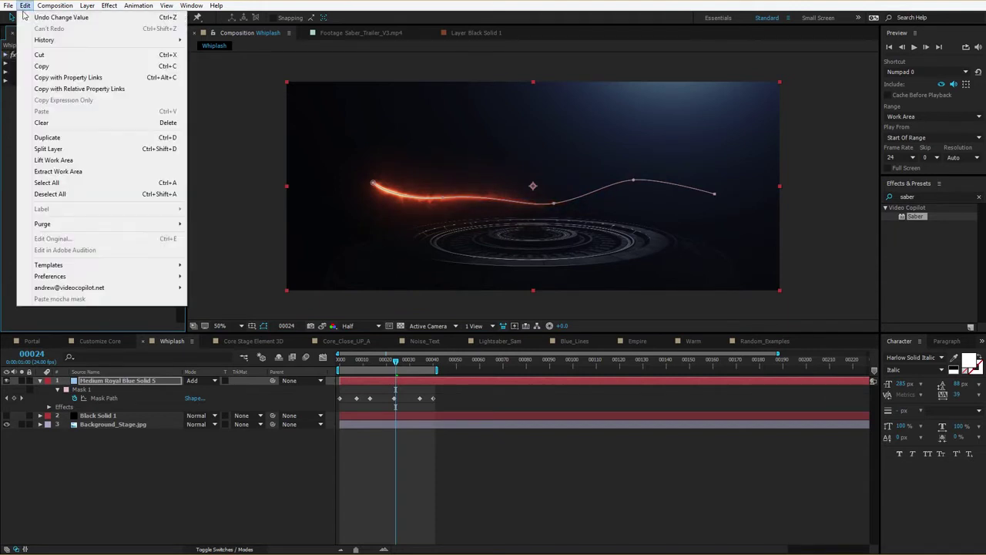
click(51, 144)
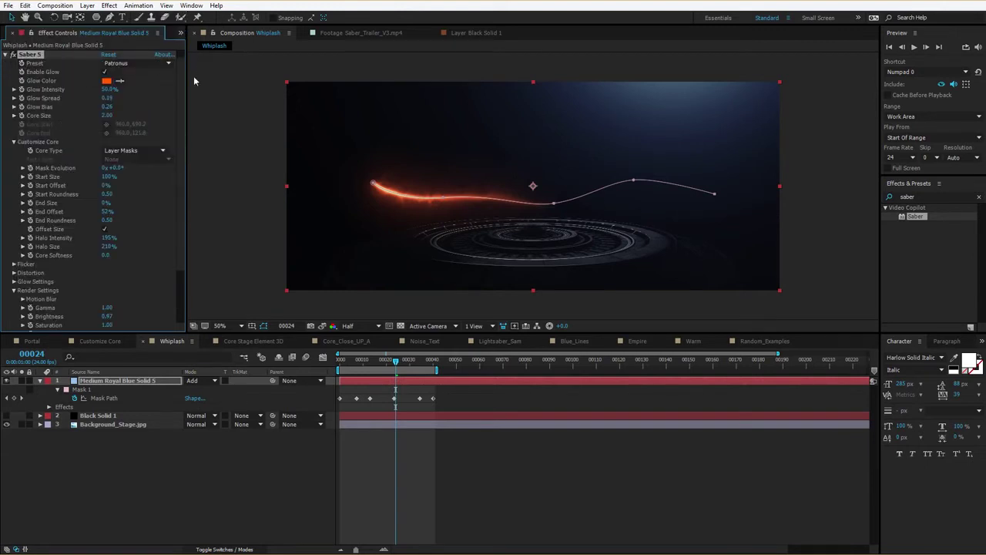
scroll(23, 285, down, 3)
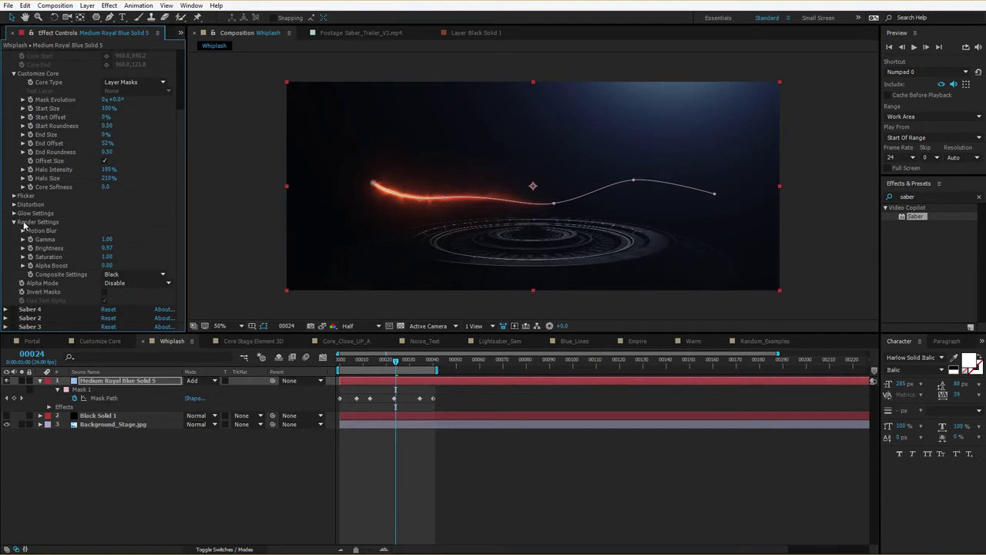
click(133, 273)
click(127, 309)
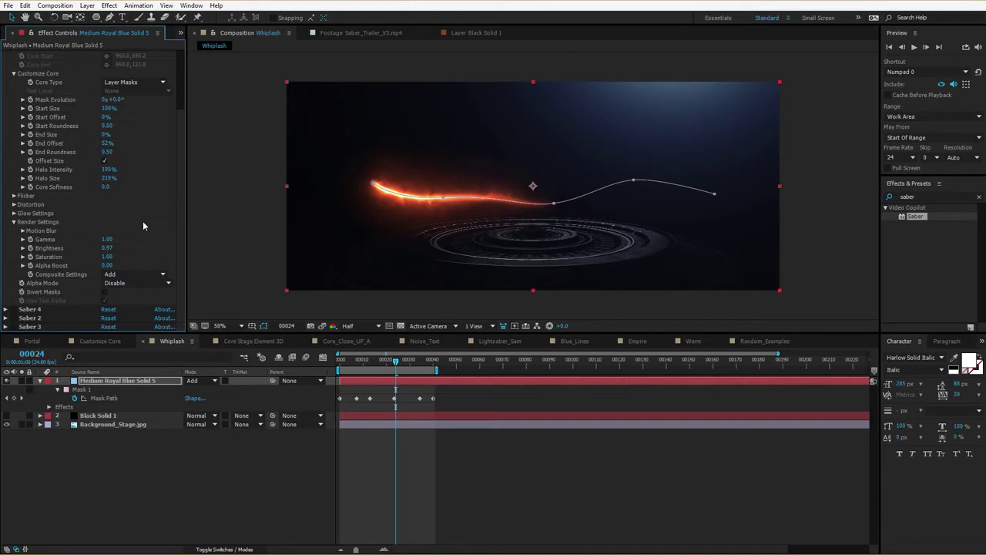
- Set the duplicated Saber effect's End Offset to 100% and End Size to 100%
scroll(185, 169, up, 3)
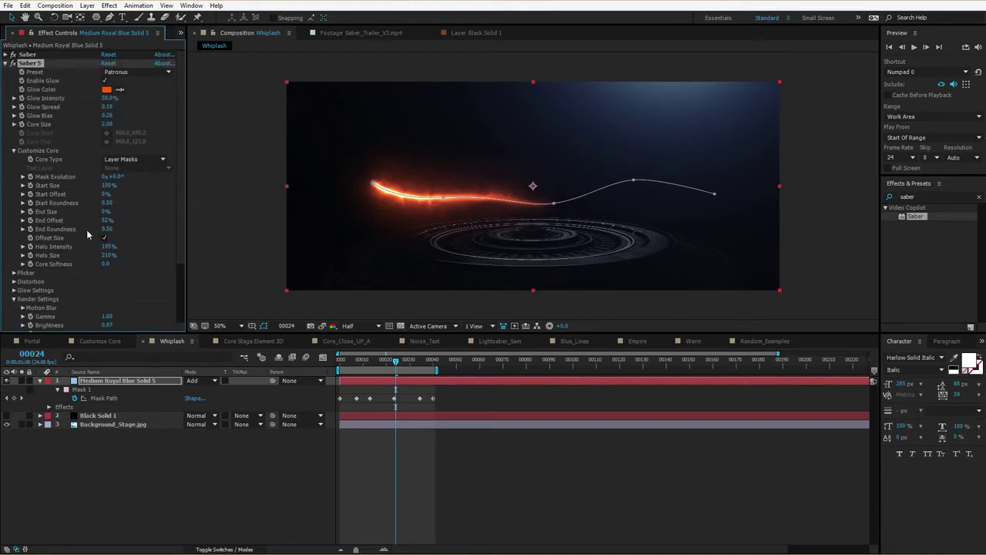
drag(113, 220, 146, 213)
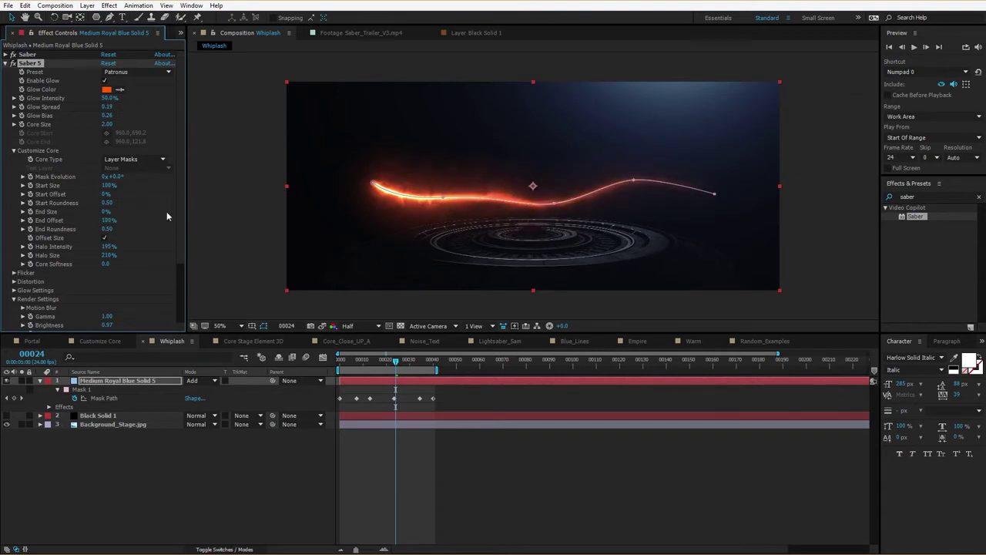
click(106, 212)
key(Return)
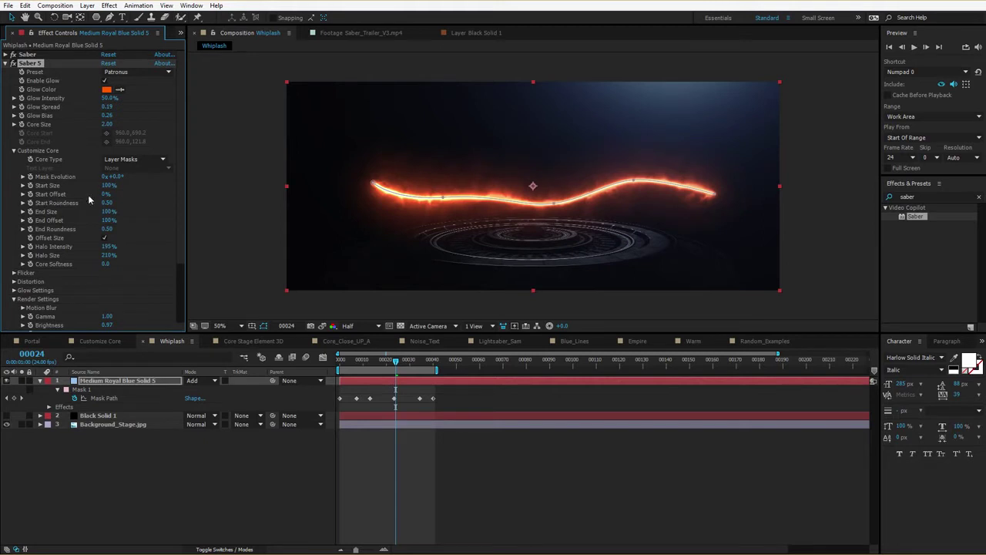
- Set the duplicated Saber effect's Start Offset to 47% and Start Size to 15%
drag(106, 194, 443, 199)
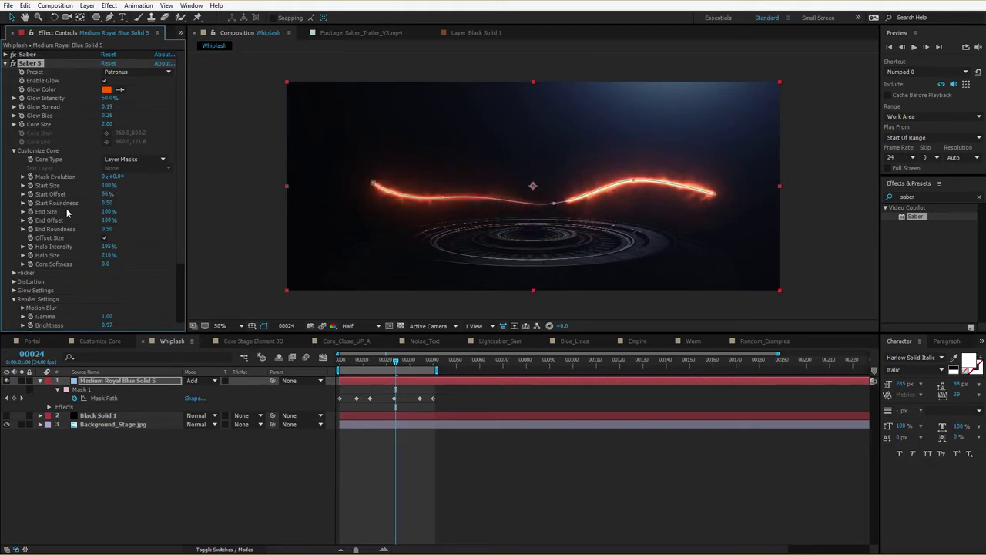
drag(106, 185, 56, 194)
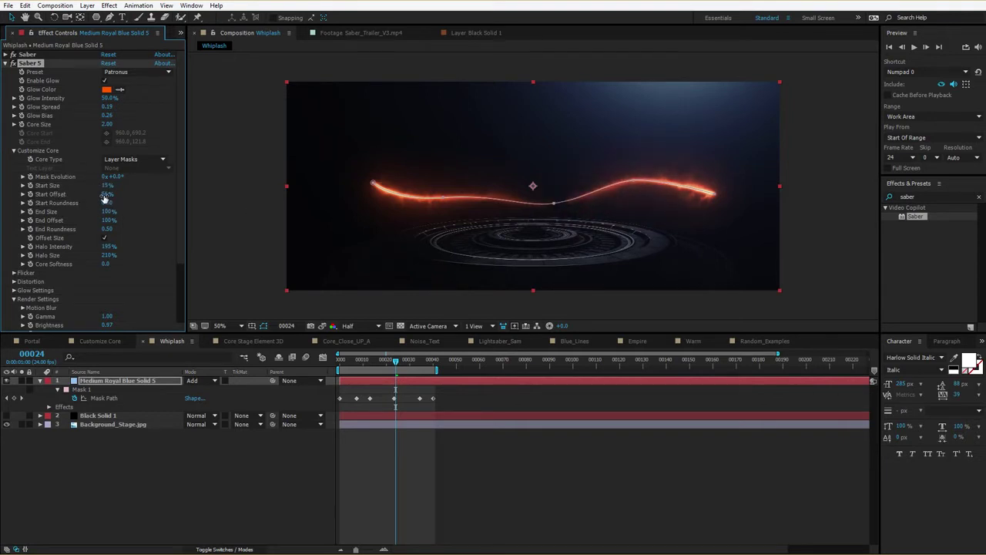
drag(104, 195, 98, 194)
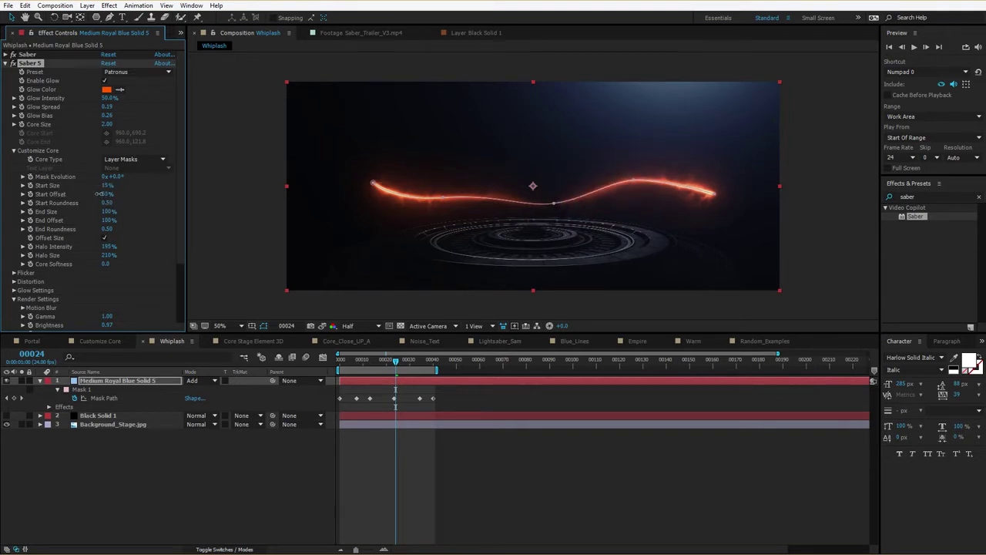
click(401, 449)
- Change the duplicated Saber effect's Glow Color to blue 0072FF and preview the two-colored line
click(379, 383)
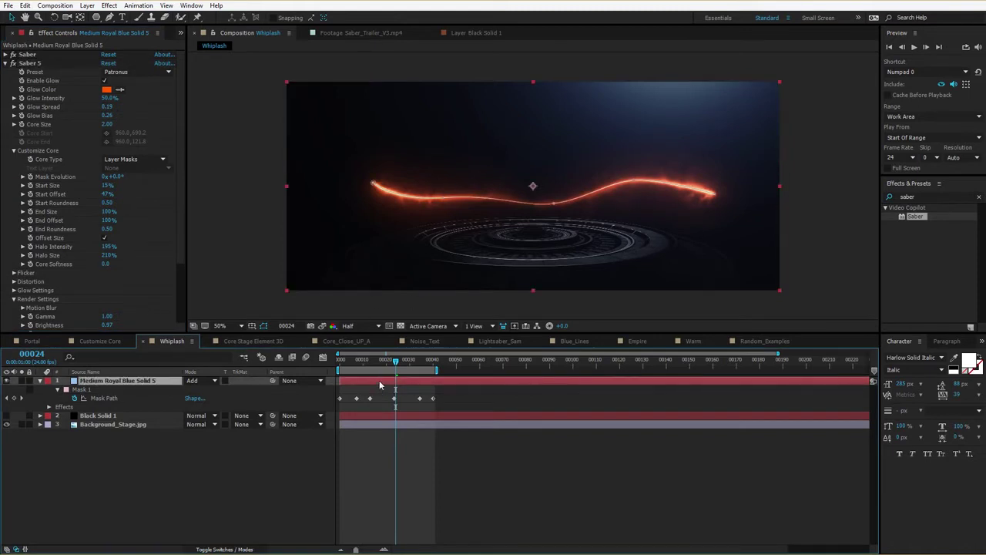
click(105, 89)
drag(462, 431, 461, 380)
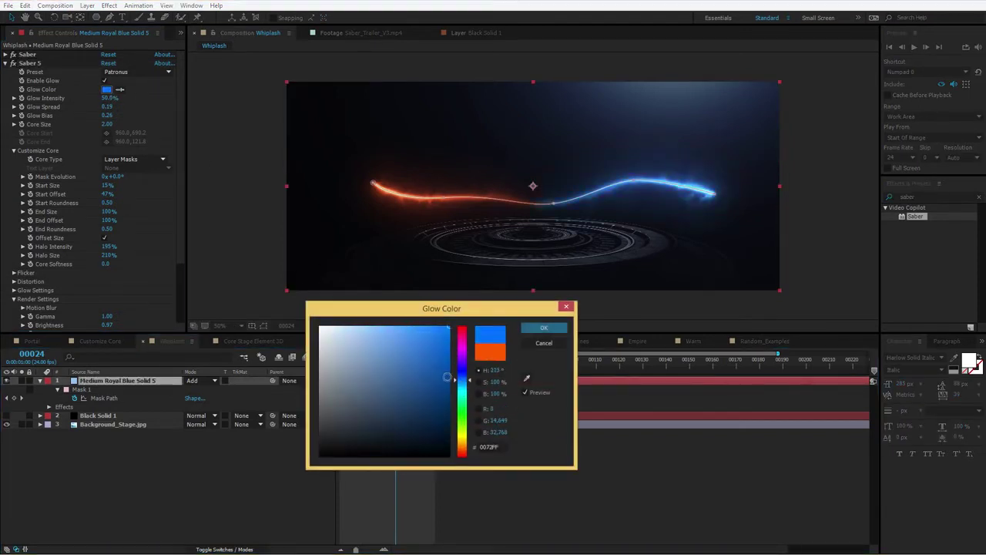
click(544, 327)
key(space)
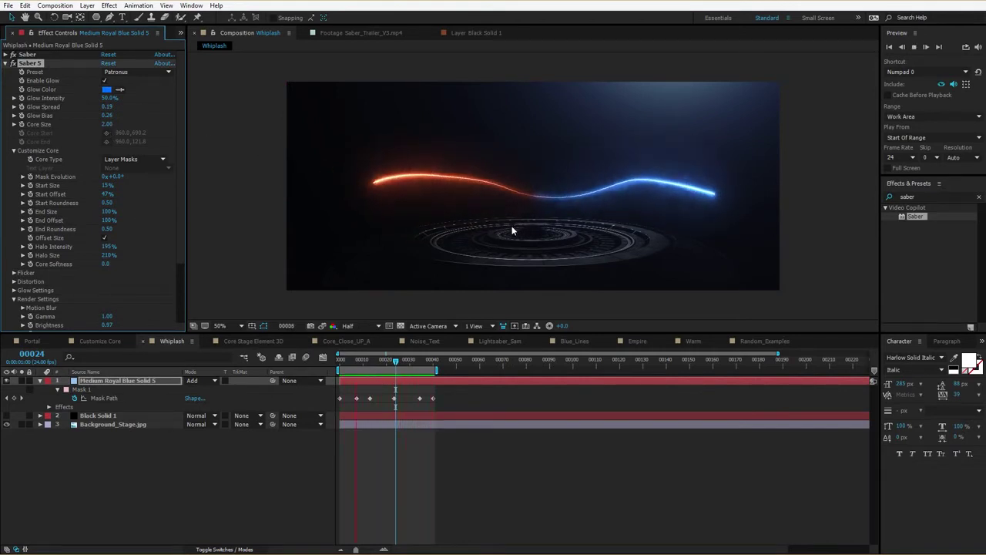
key(space)
- Turn on the Saber 4, Saber 2 and Saber 3 effects, preview the multicolored line, and turn the three effects off again
click(7, 64)
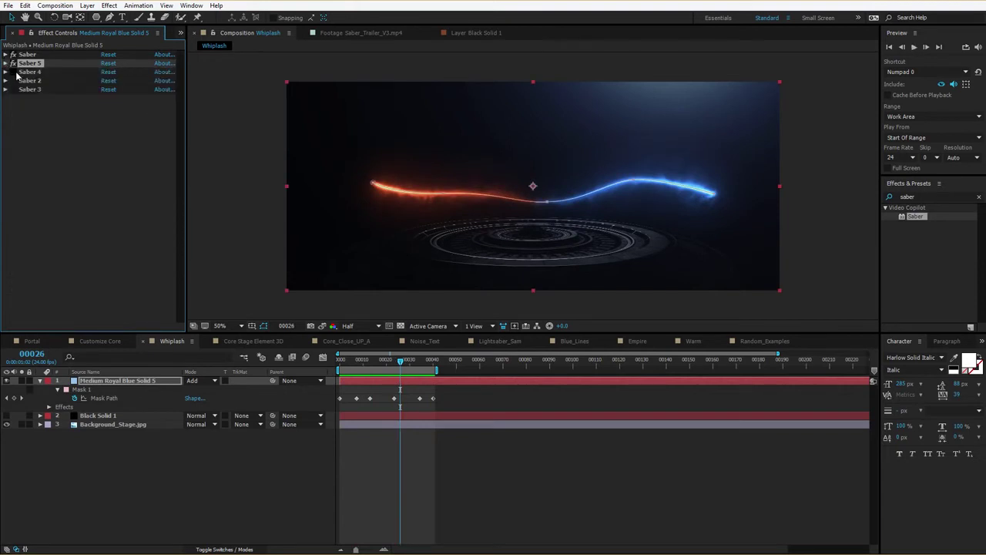
drag(17, 82, 14, 89)
click(330, 203)
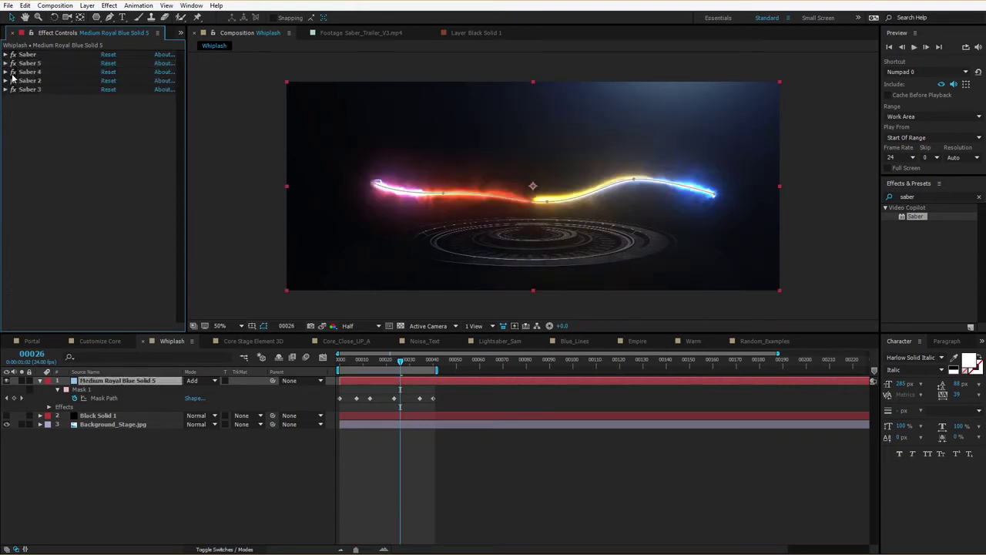
key(space)
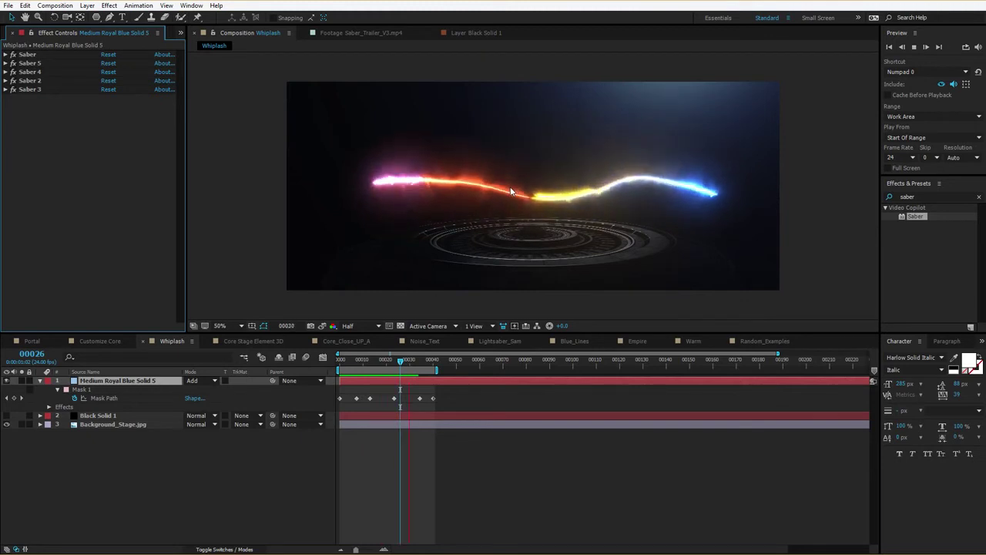
key(space)
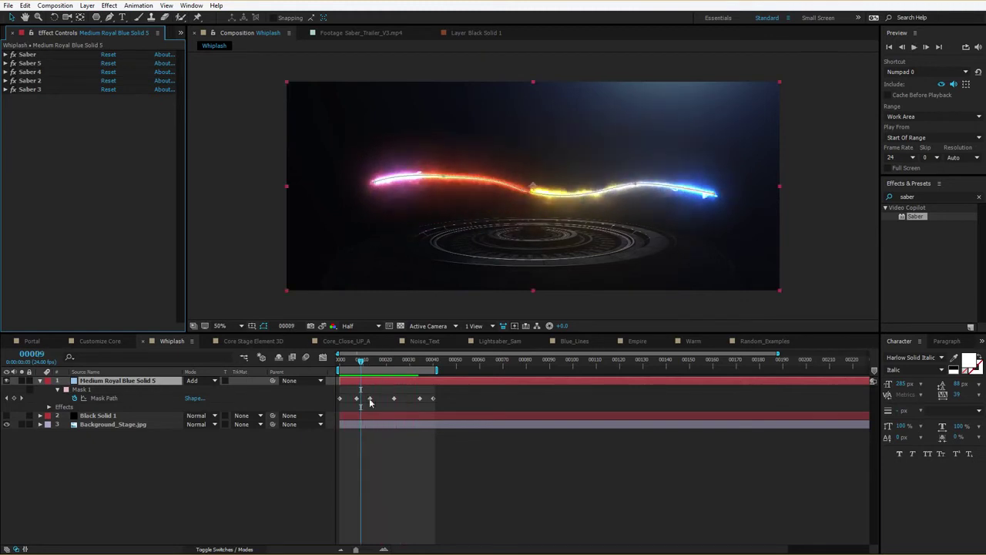
click(108, 398)
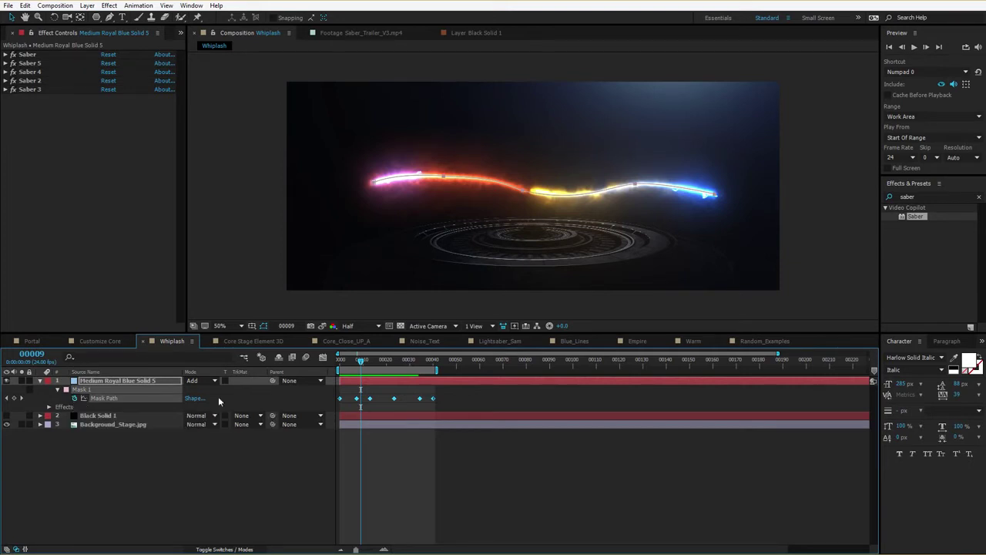
drag(12, 88, 13, 74)
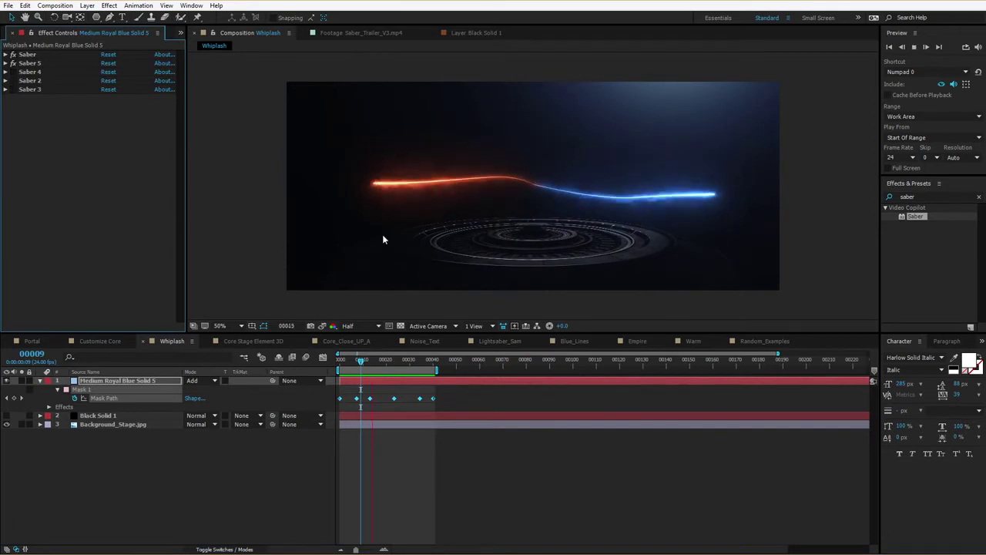
- Switch the Saber 5 effect's Preset to Electric and preview the line
click(4, 63)
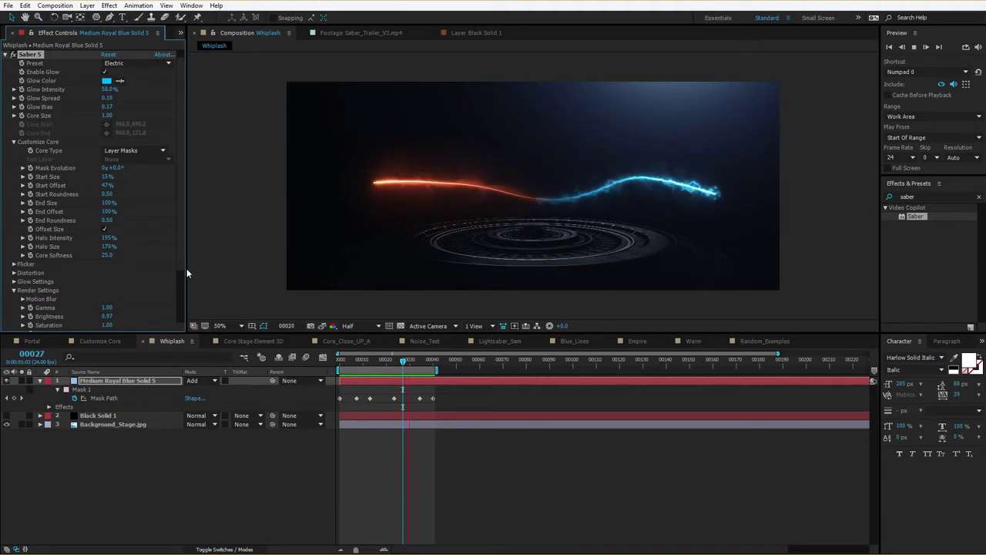
click(6, 62)
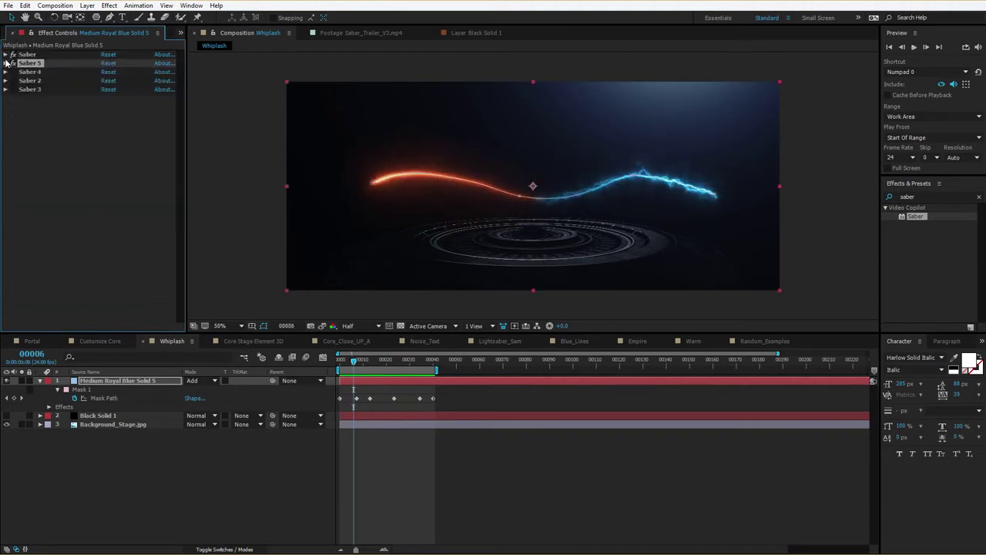
click(5, 80)
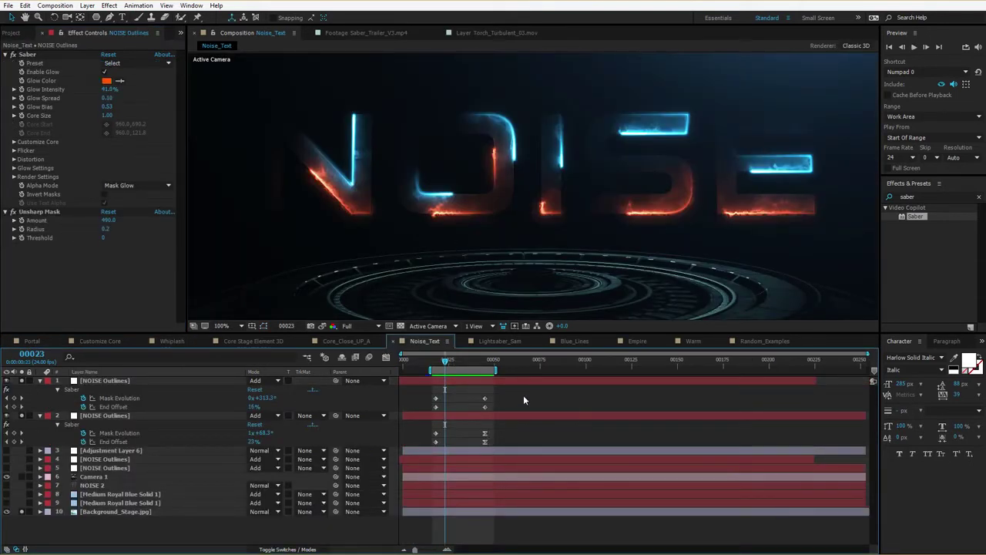
- Preview the glowing NOISE text animation in the Noise_Text composition and move the playhead to frame 29
key(space)
key(space)
key(space)
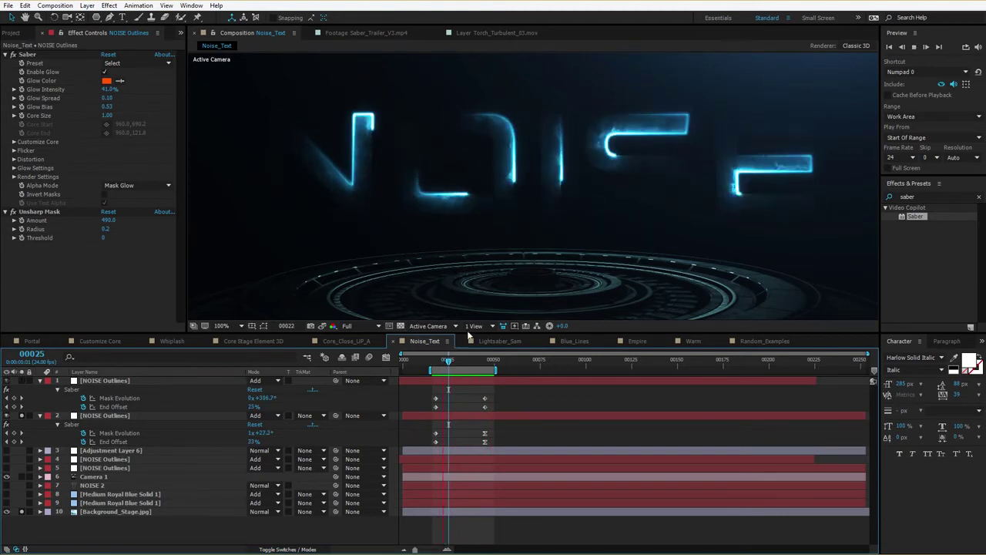
click(457, 370)
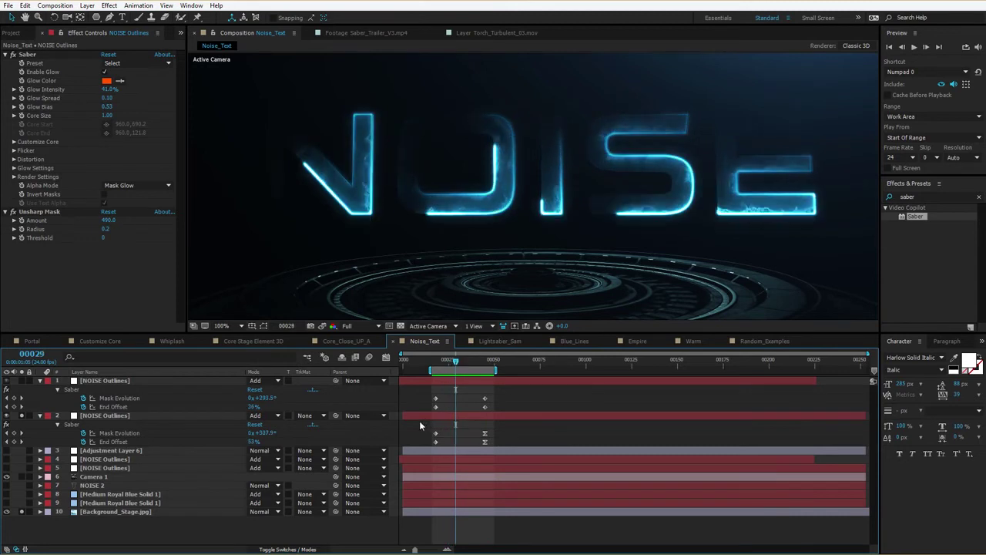
- Try changing the End Offset of the second NOISE Outlines layer's Saber effect, and undo the change
click(106, 416)
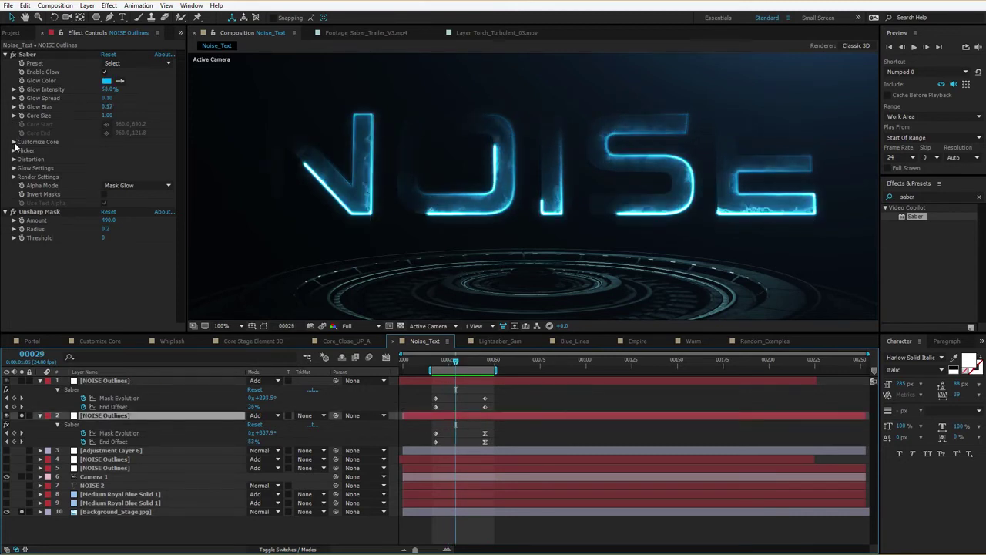
click(13, 142)
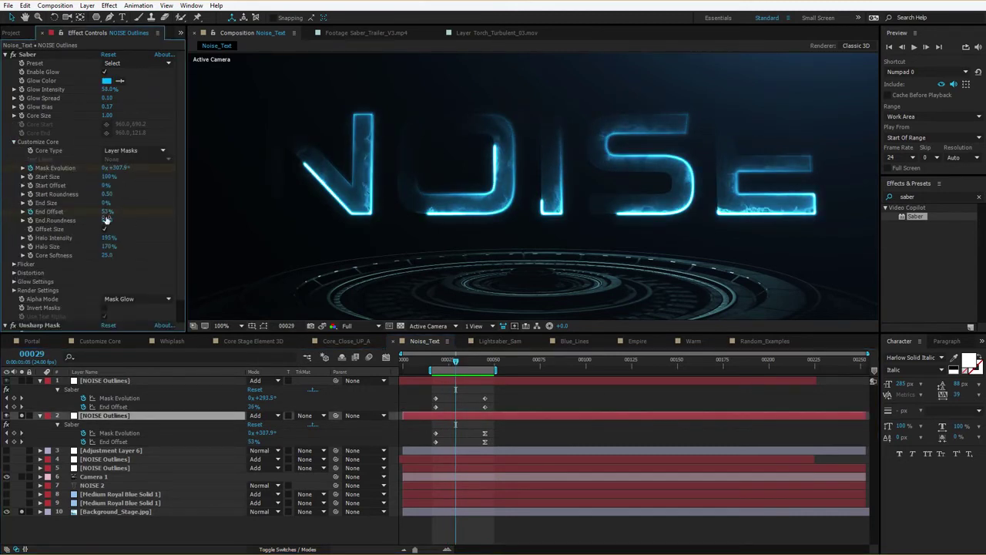
mouse_move(101, 211)
mouse_down()
mouse_move(74, 211)
mouse_move(99, 211)
mouse_up()
key(ctrl+z)
- Try the Fog, Electric and Kryptonite presets on the second NOISE Outlines layer's Saber effect
click(123, 65)
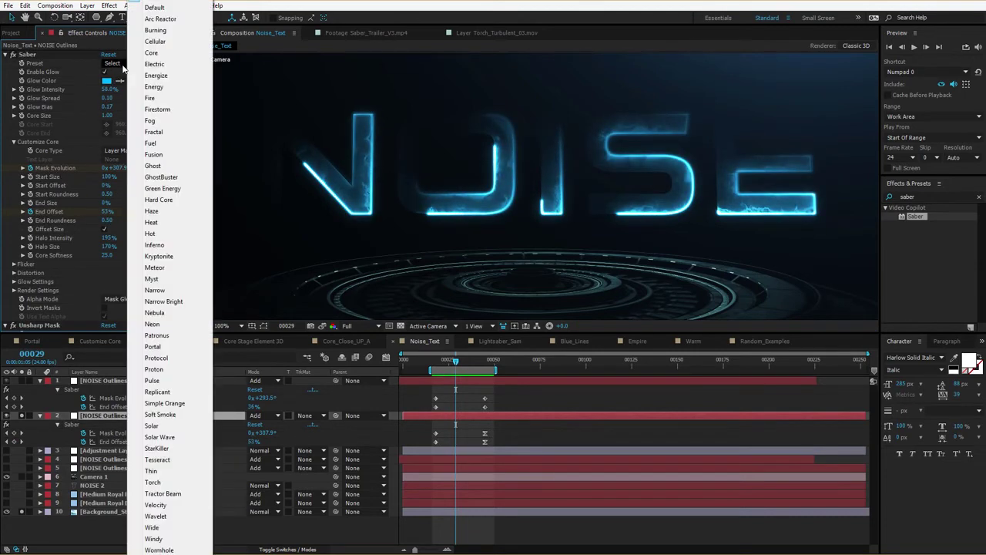
click(150, 121)
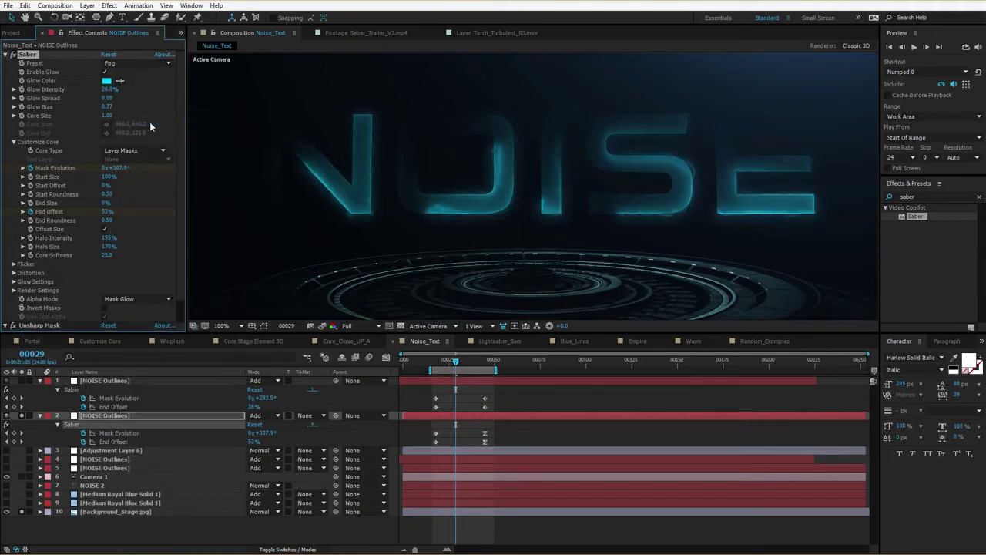
click(127, 63)
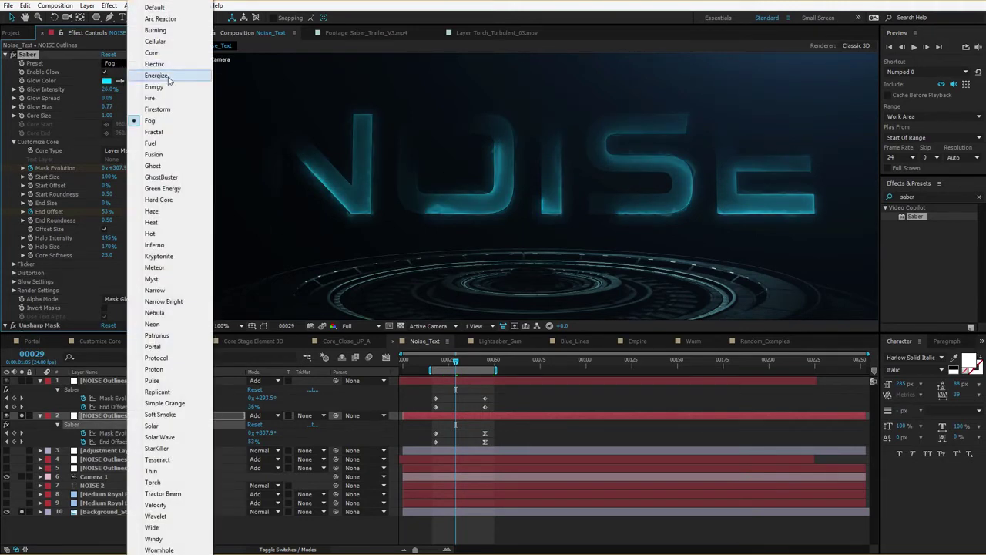
click(161, 67)
click(161, 64)
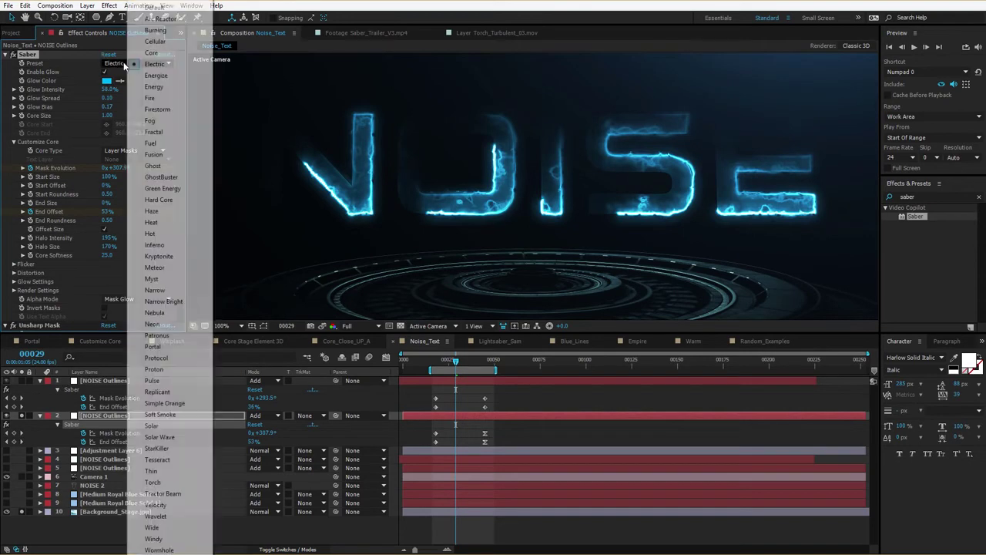
click(158, 255)
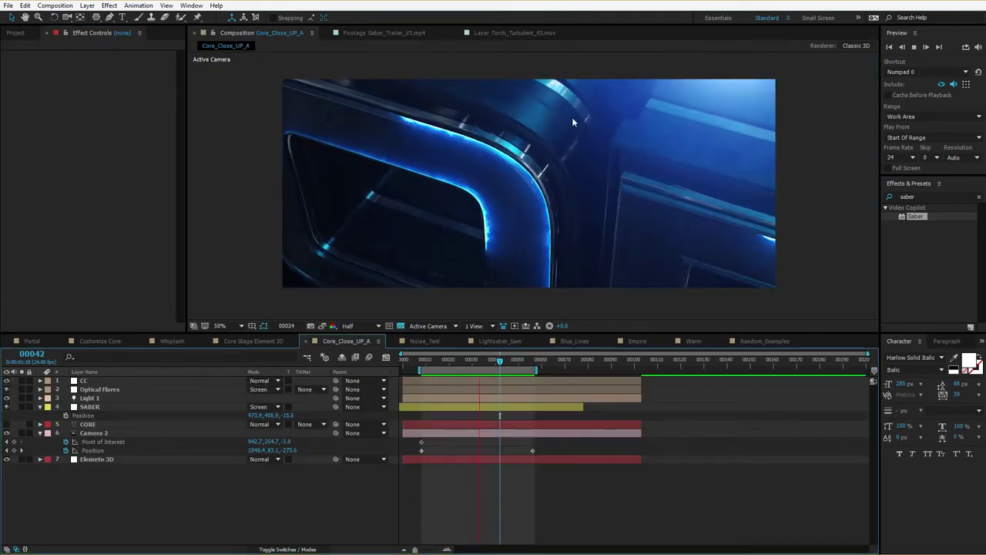
- Solo the SABER layer in the Core_Close_UP_A composition and preview its glow in isolation
key(space)
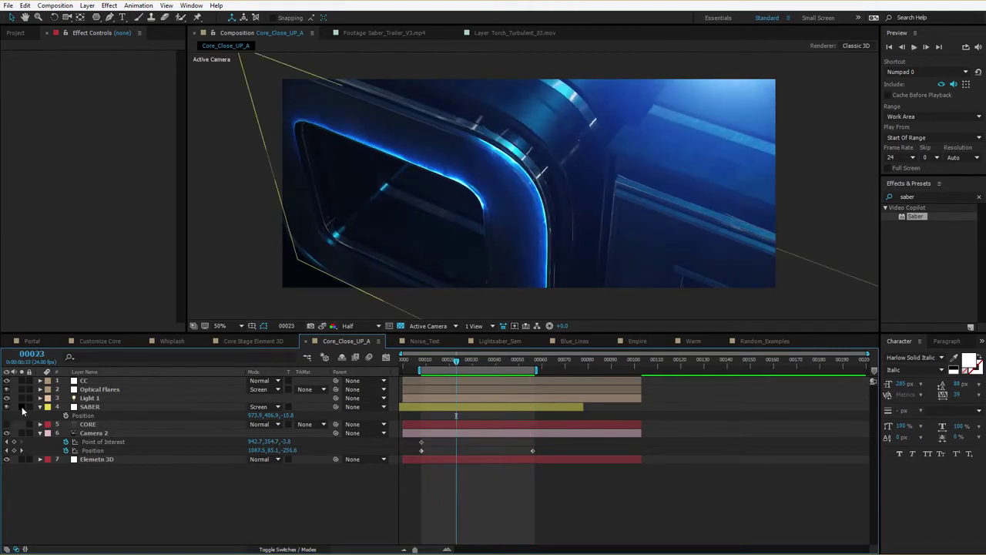
click(23, 407)
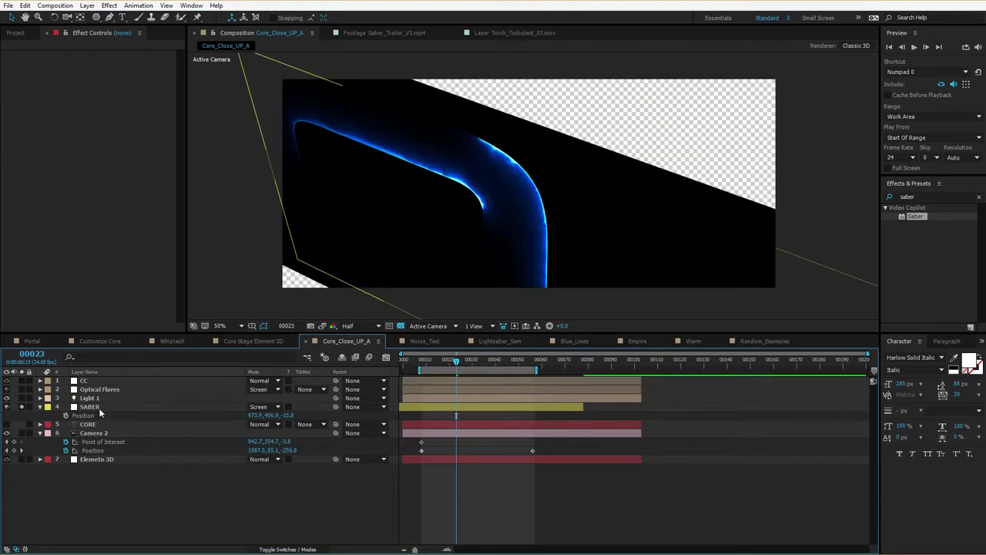
click(98, 407)
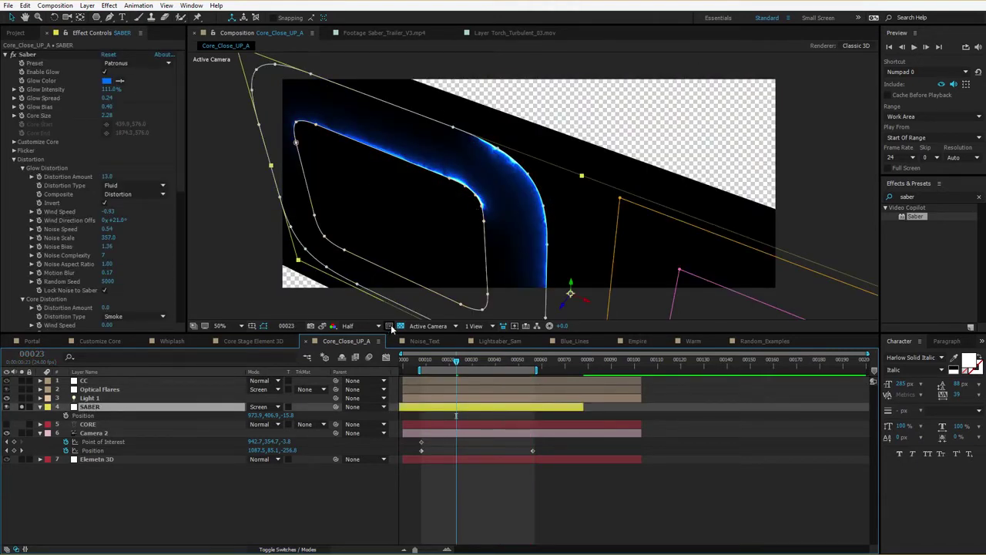
key(space)
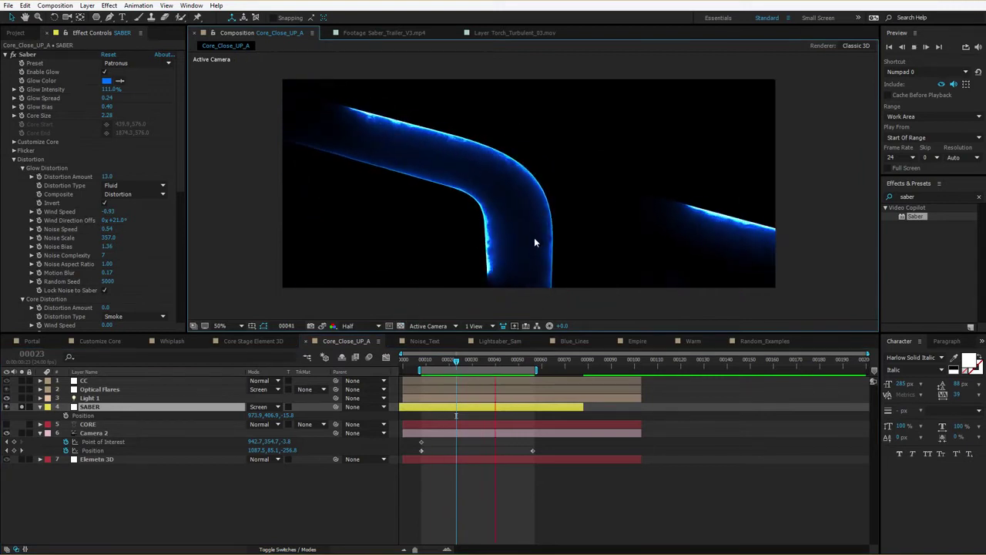
key(space)
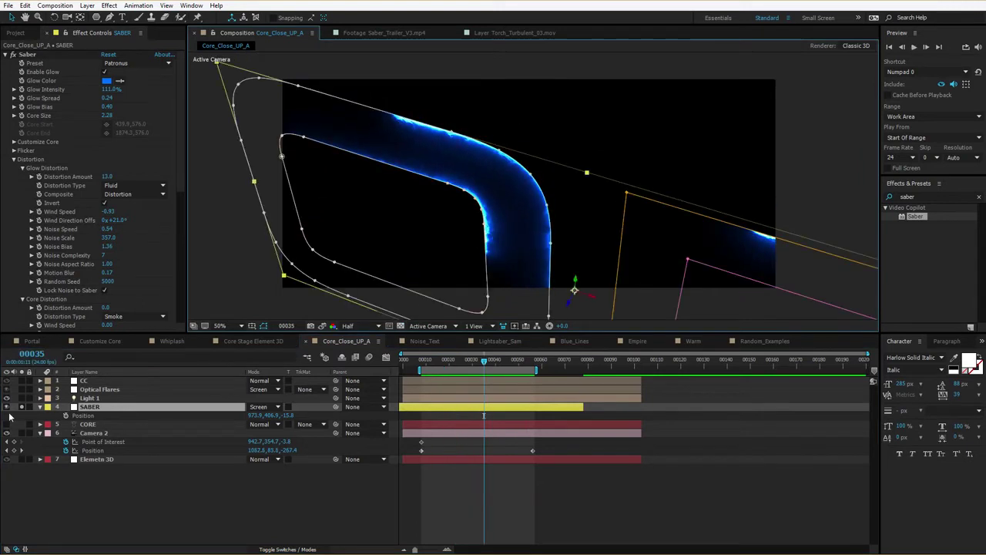
- Turn off the SABER layer's solo and preview the full Core_Close_UP_A composition
click(23, 406)
click(557, 536)
key(space)
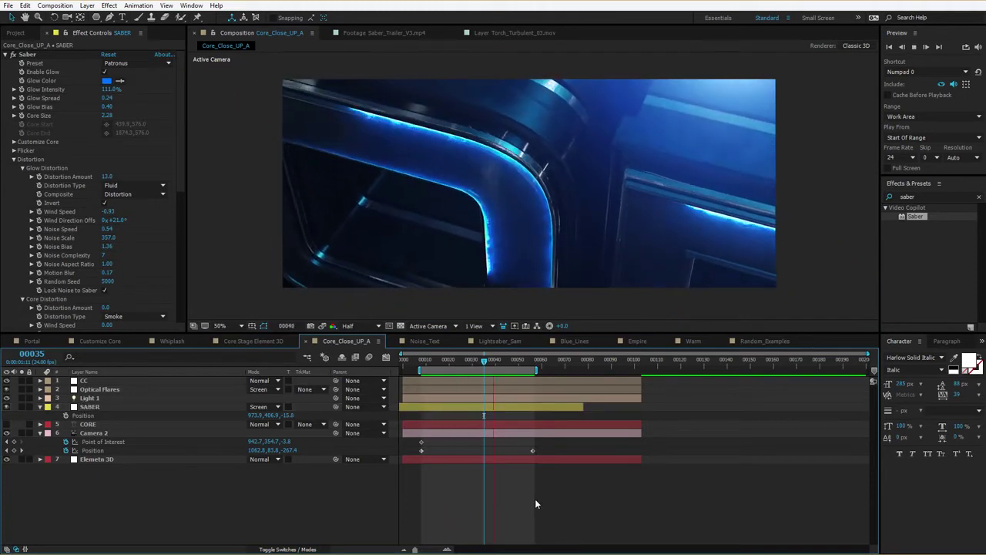
key(space)
- Set the SABER layer's Glow Distortion Wind Speed to 2 and preview the animation
scroll(82, 184, down, 1)
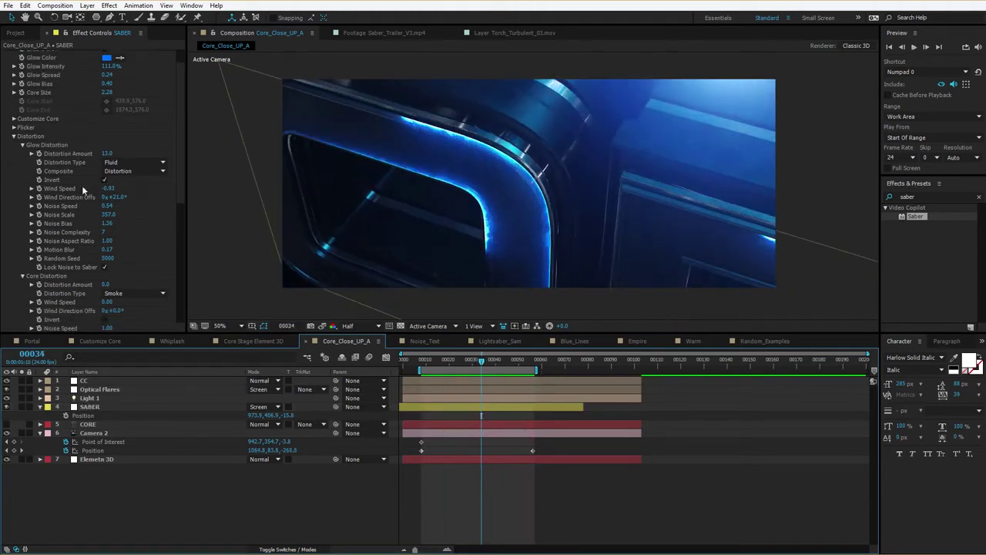
click(108, 189)
text(2)
key(Return)
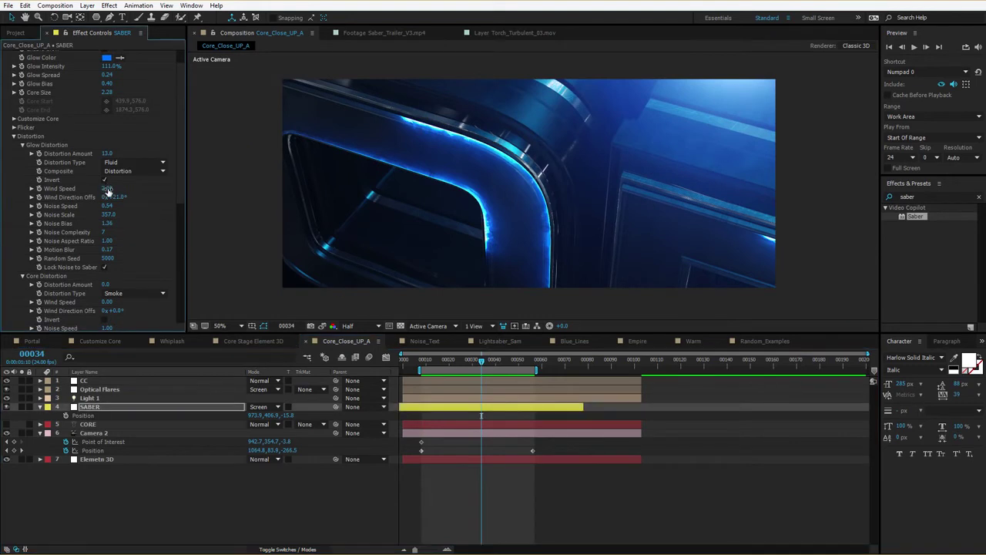
key(space)
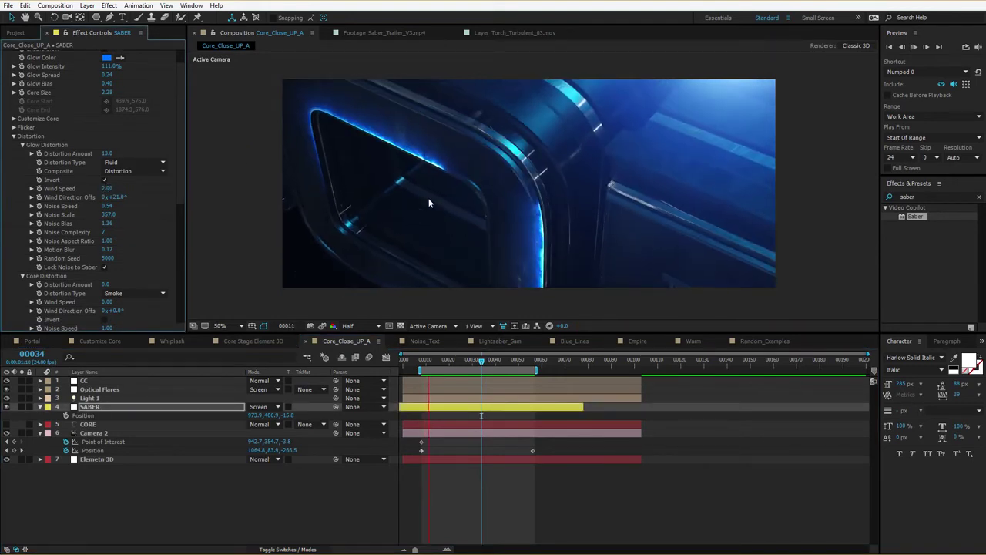
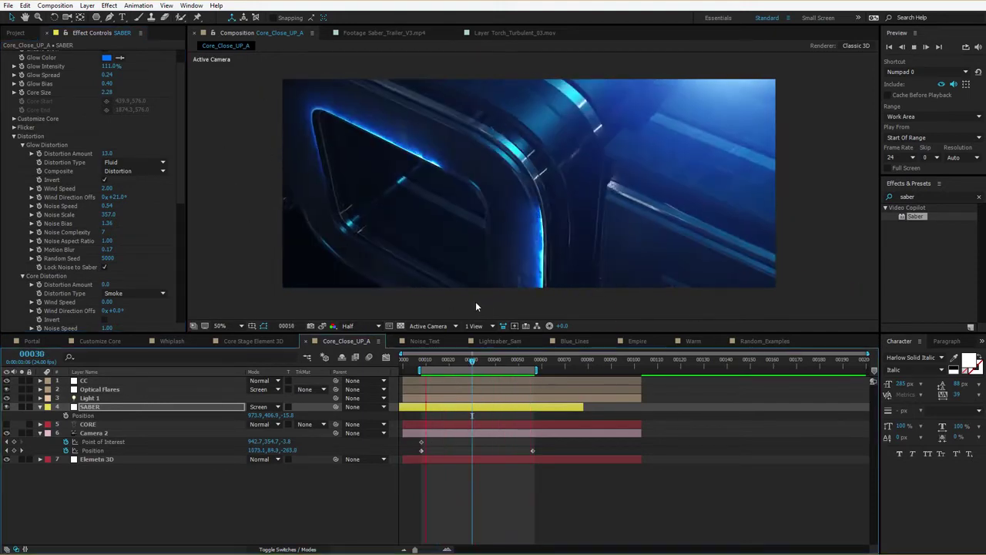
key(space)
- Set the SABER layer's Glow Bias to 0.33 and Glow Spread to 0.40, and preview the composition
click(22, 407)
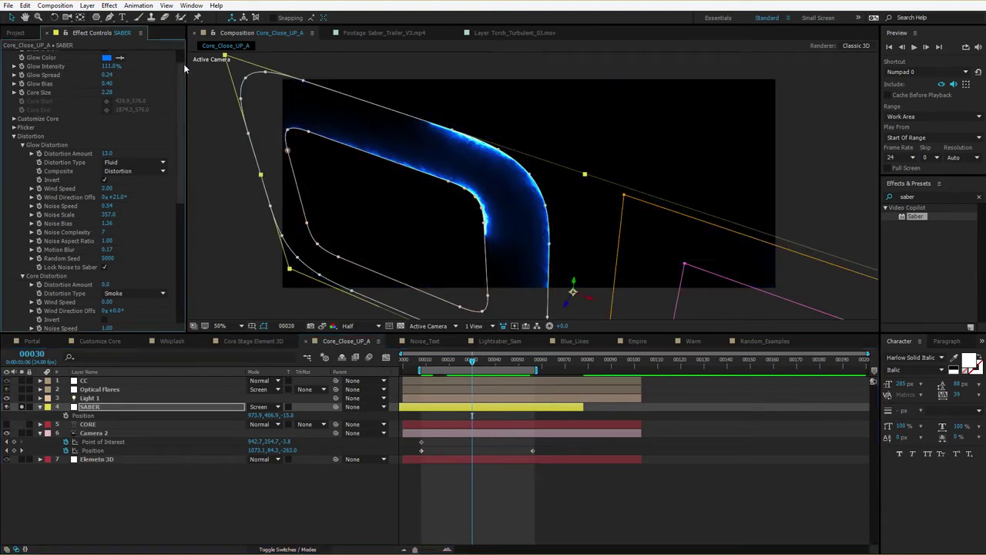
scroll(154, 80, up, 2)
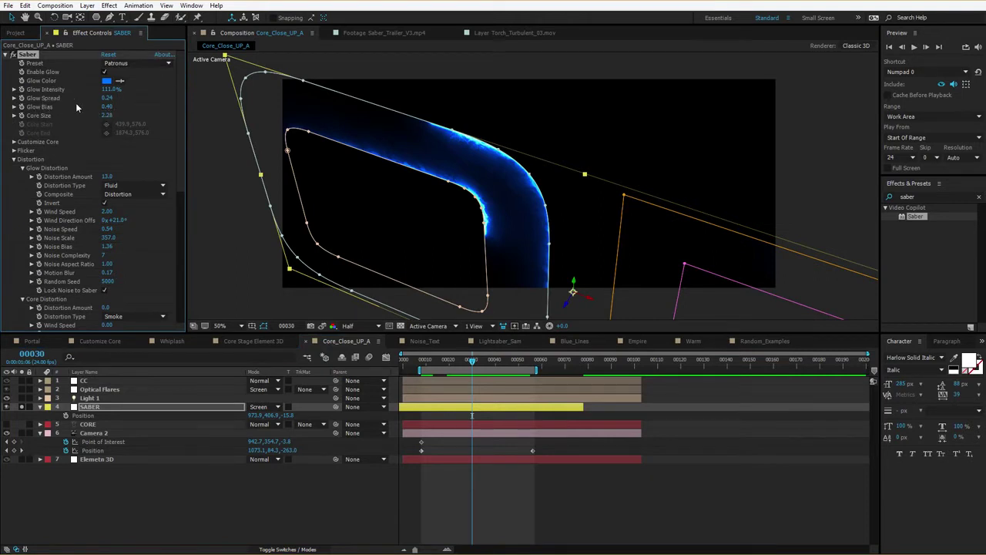
drag(100, 109, 95, 108)
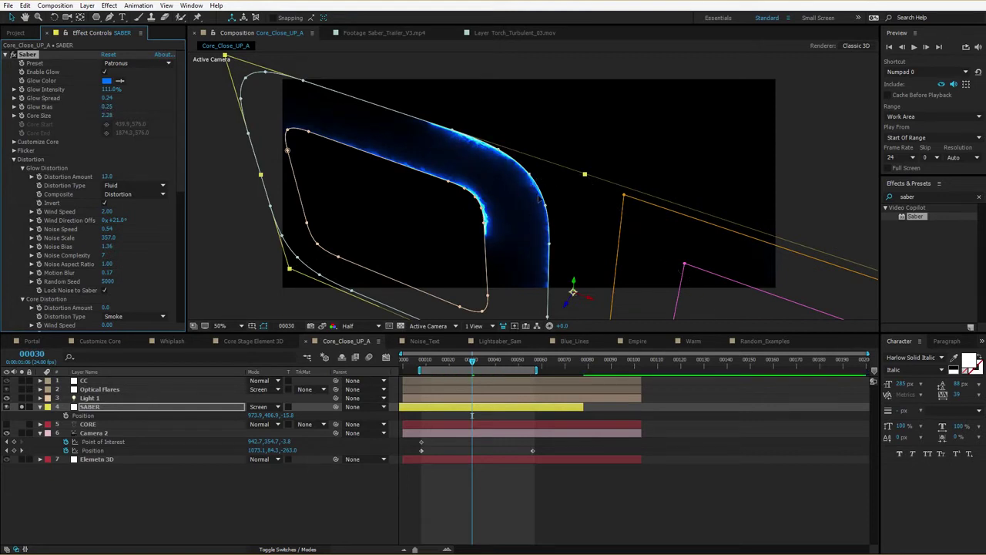
click(22, 406)
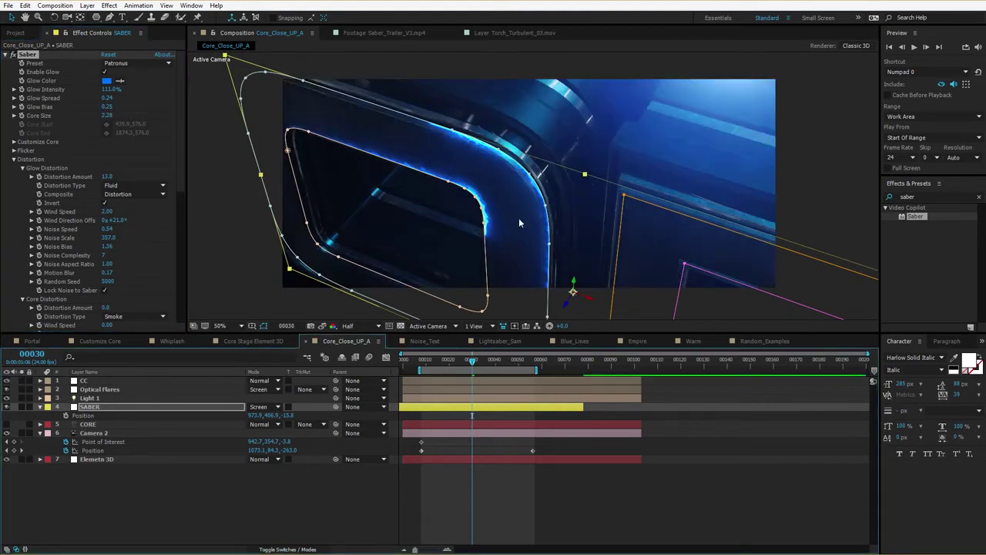
mouse_move(107, 109)
mouse_down()
mouse_move(120, 109)
mouse_move(113, 97)
mouse_up()
key(space)
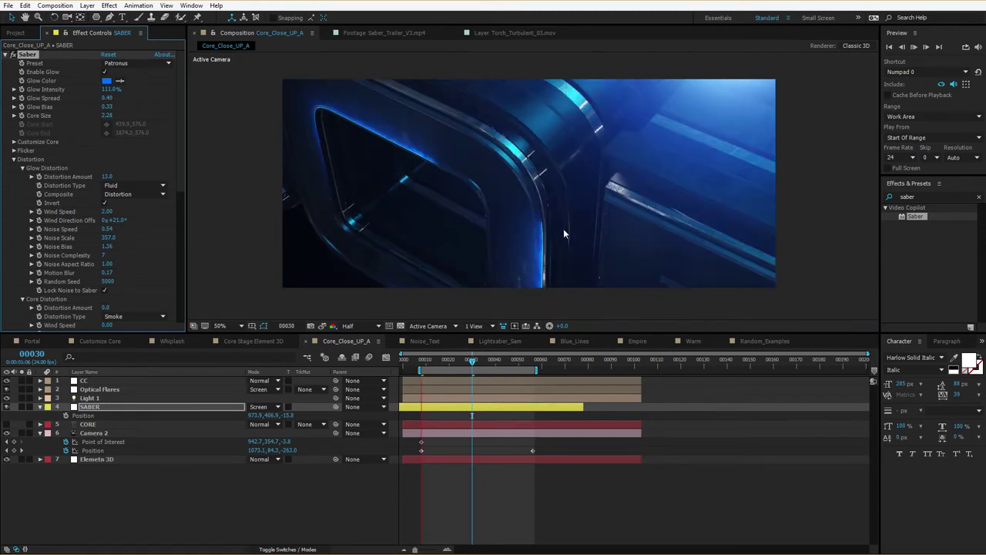
key(space)
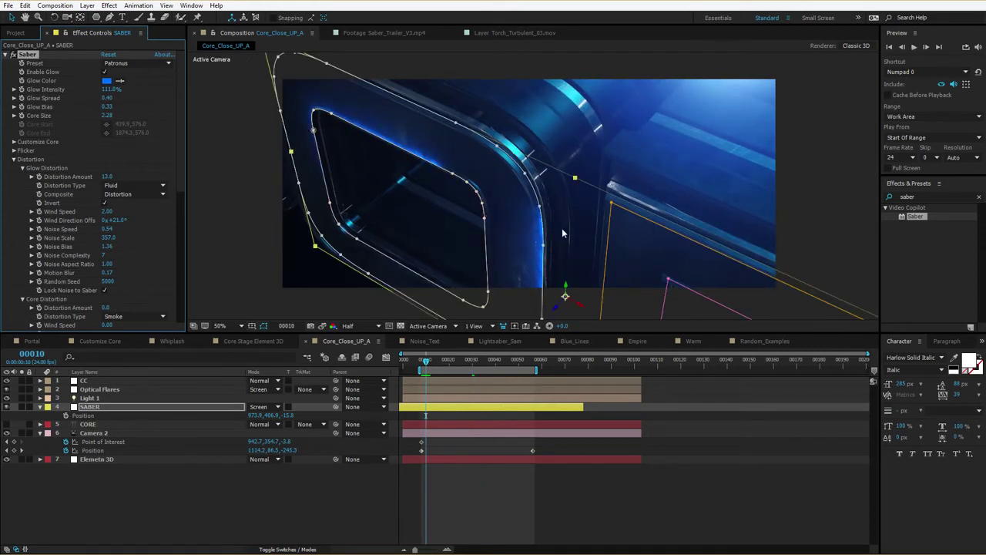
click(557, 509)
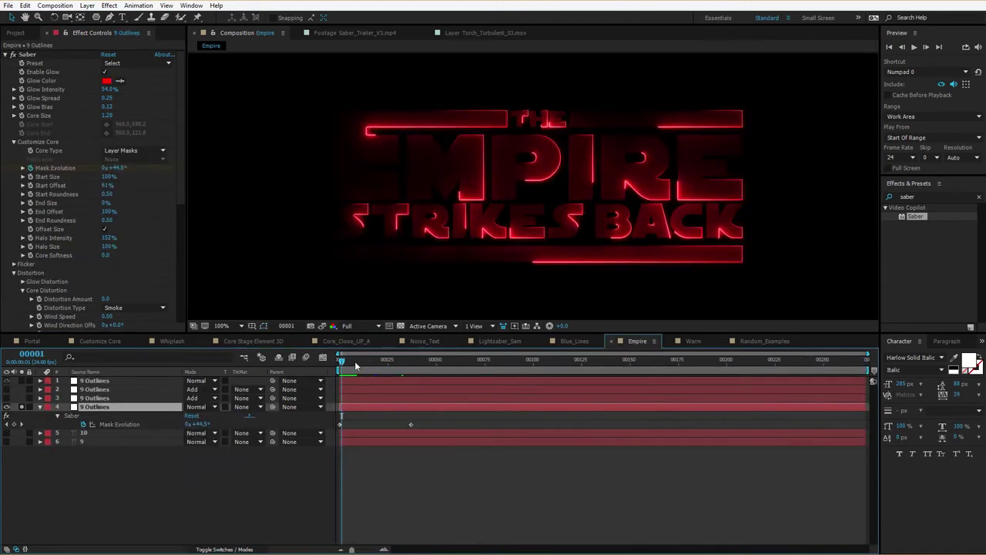
- Solo only the top 9 Outlines layer in the Empire composition and apply the Saber effect to it
drag(355, 361, 380, 377)
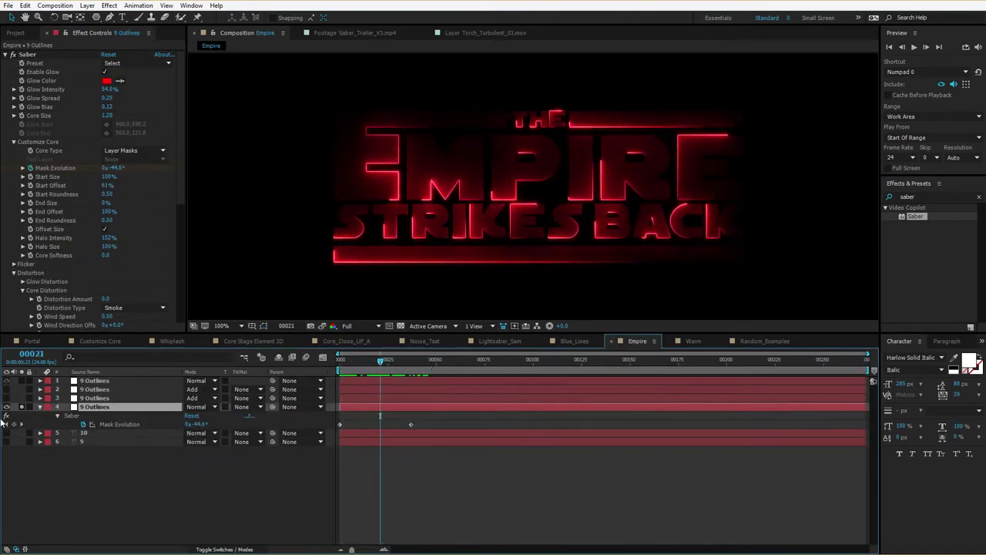
click(22, 381)
click(22, 405)
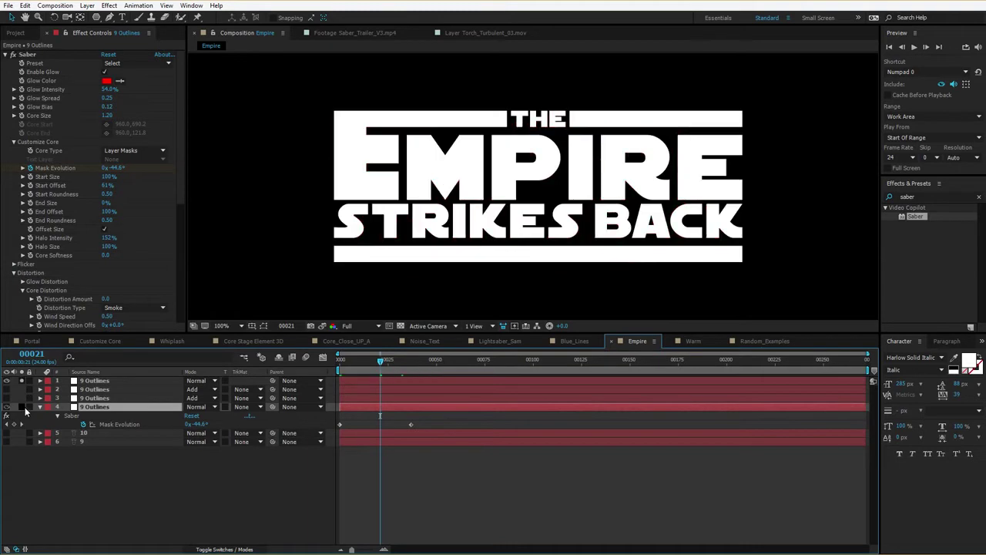
click(116, 381)
click(264, 326)
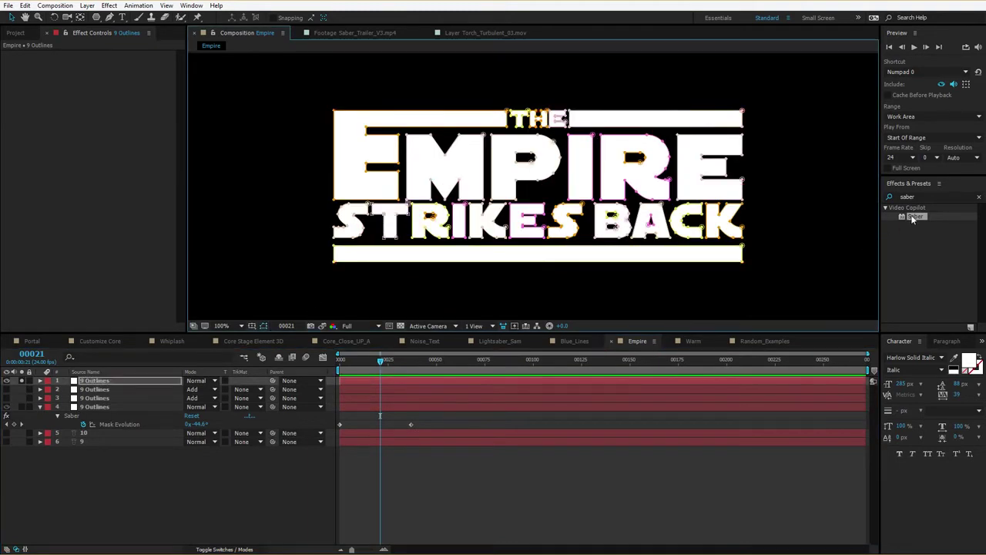
drag(913, 218, 86, 380)
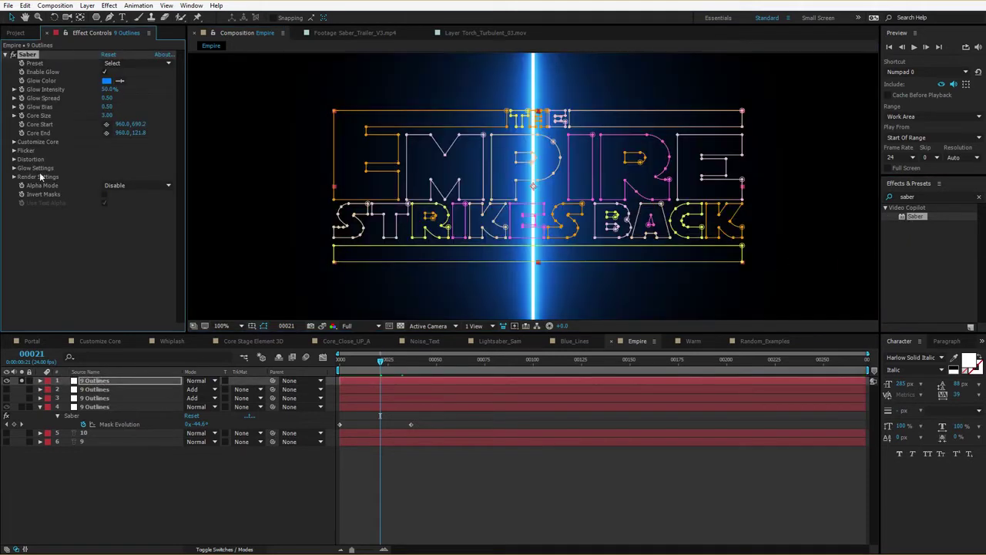
- Set the Core Type of the top 9 Outlines layer's Saber effect to Layer Masks
click(14, 142)
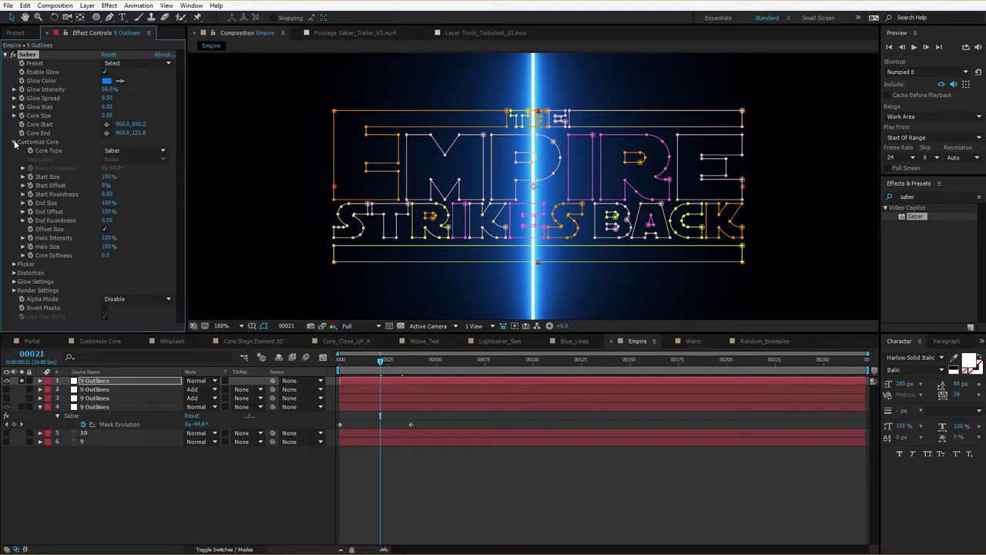
click(138, 151)
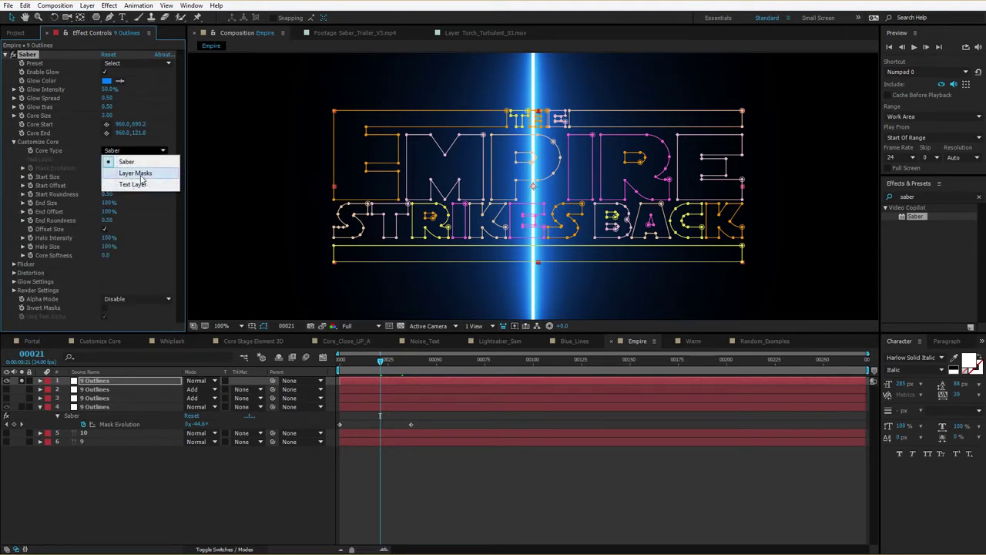
click(141, 174)
- Set the Empire title's Saber Core Size to 1.5 and Glow Intensity to 17%
key(comma)
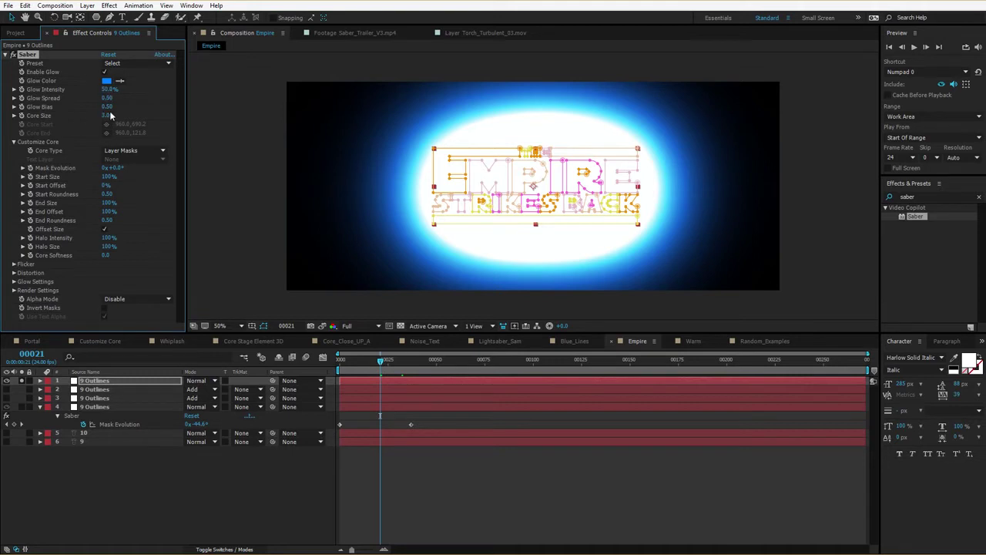
text(1.5)
key(Return)
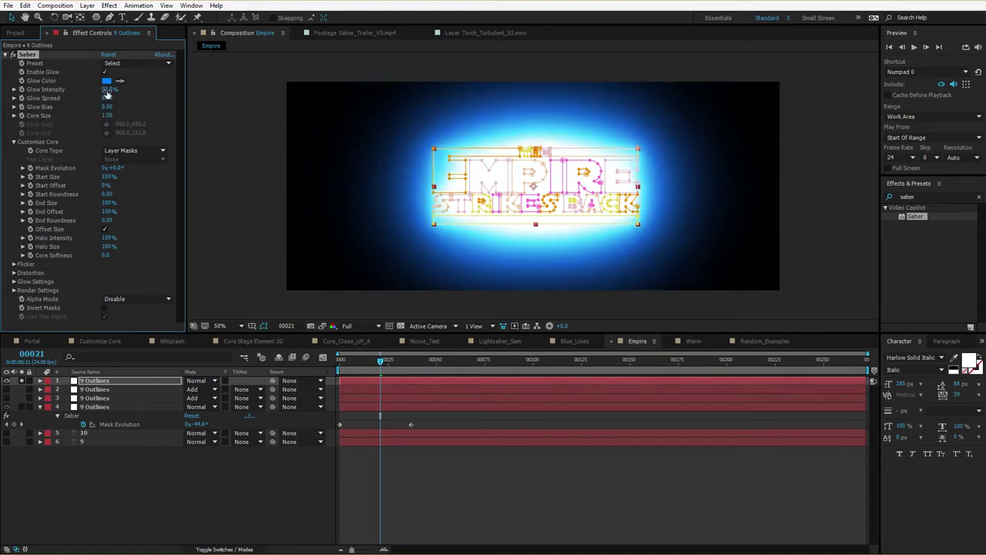
drag(105, 89, 92, 92)
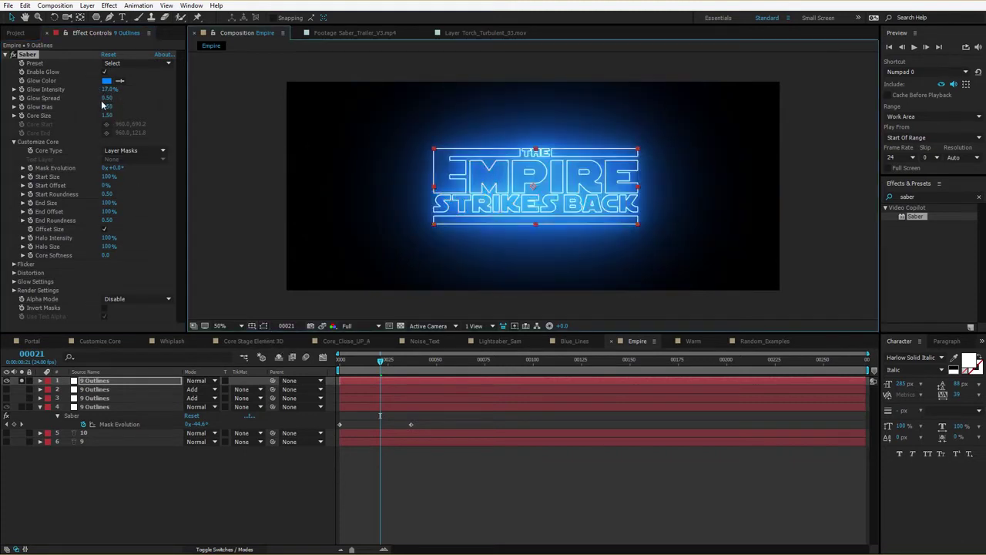
- Reduce the Empire title's Saber Glow Spread to 0.27 and Glow Bias to 0.25, and apply the Neon preset
drag(103, 101, 91, 110)
click(127, 65)
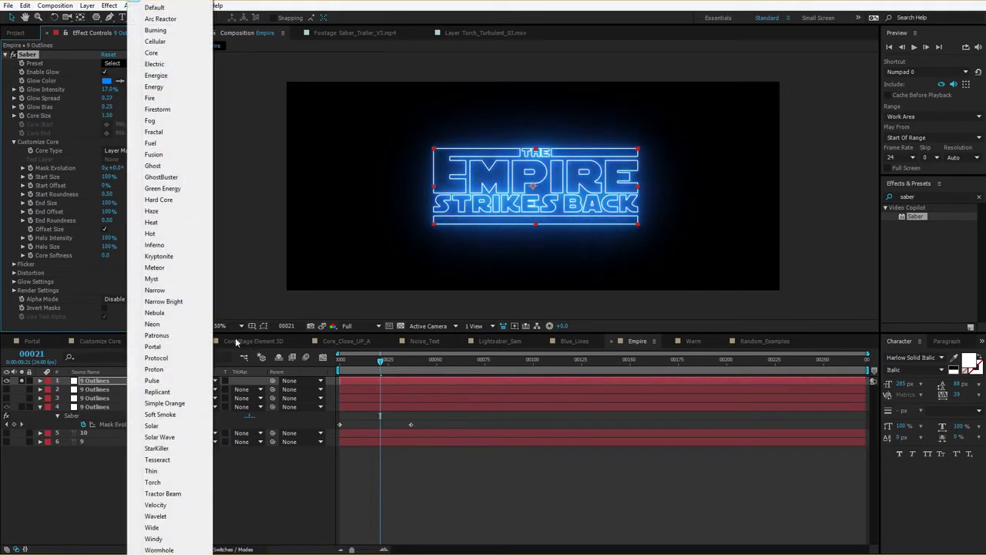
click(178, 324)
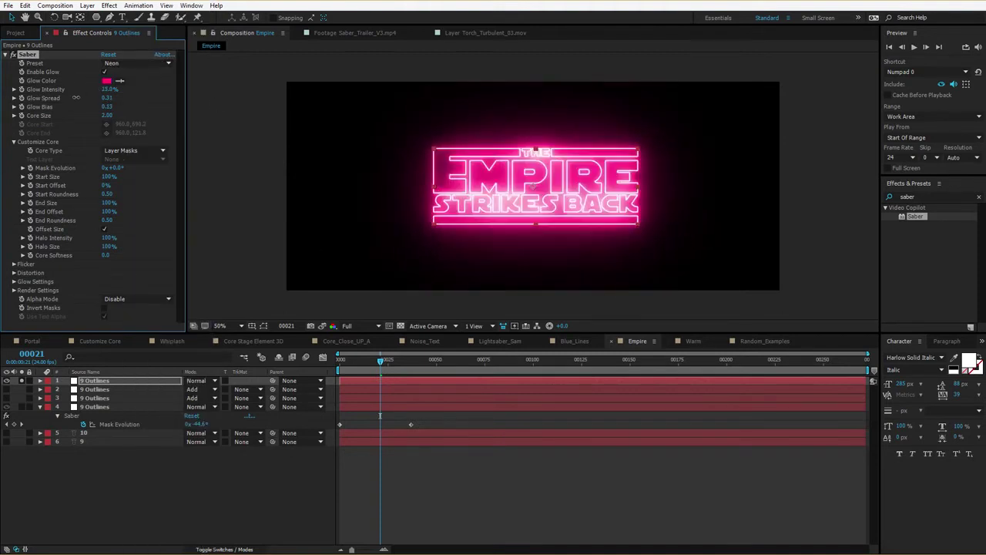
- Set the Neon Empire title's Saber Core Size to 1.00 and Glow Intensity to 18%
key(slash)
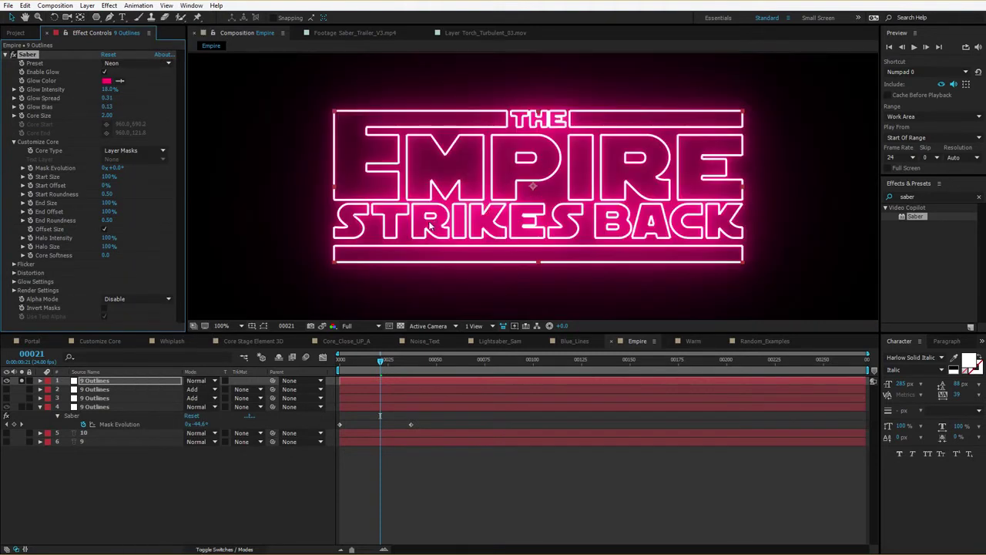
click(109, 117)
text(1)
key(Return)
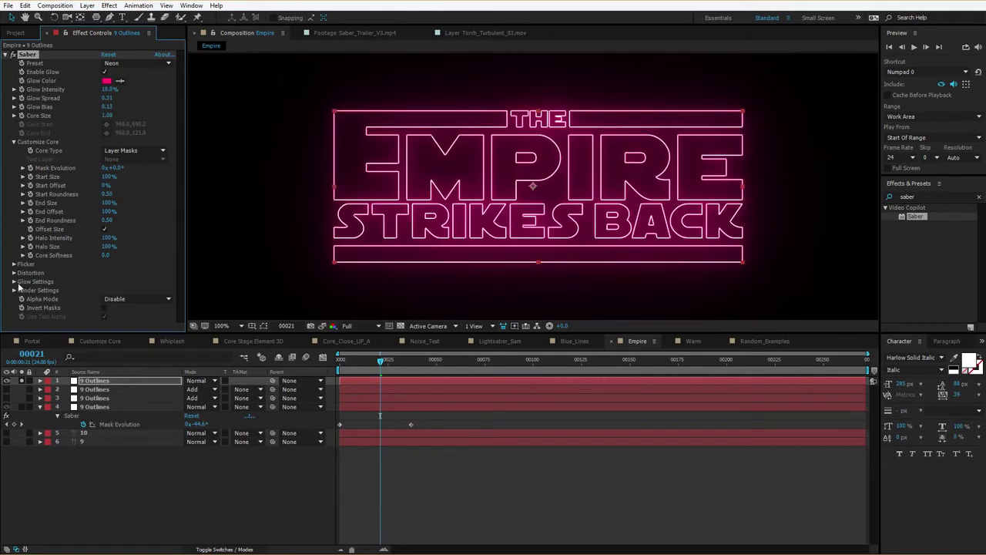
- Lower the Saber Brightness in the render settings to 0.63 and inspect the title's outlines up close
click(13, 290)
scroll(38, 285, down, 4)
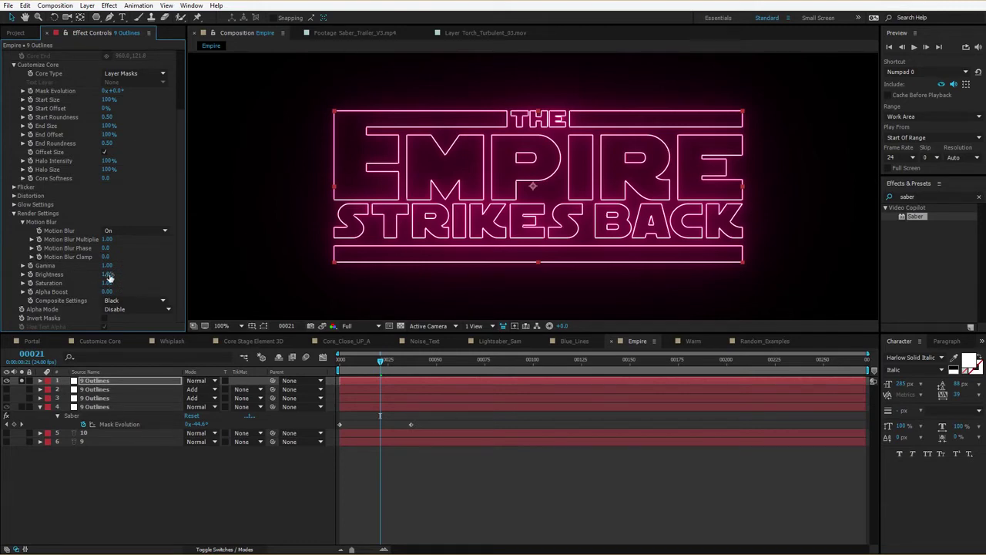
drag(101, 275, 94, 279)
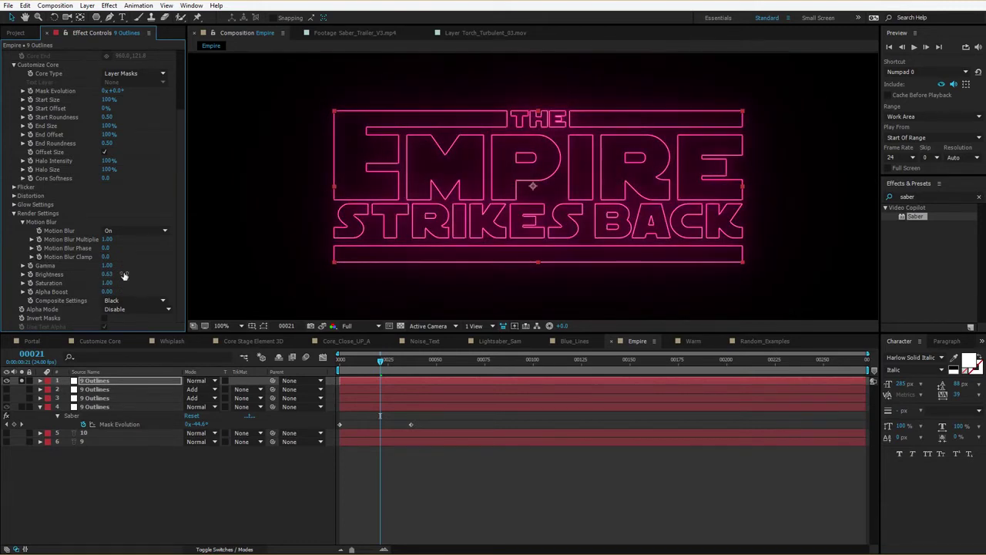
scroll(377, 119, up, 1)
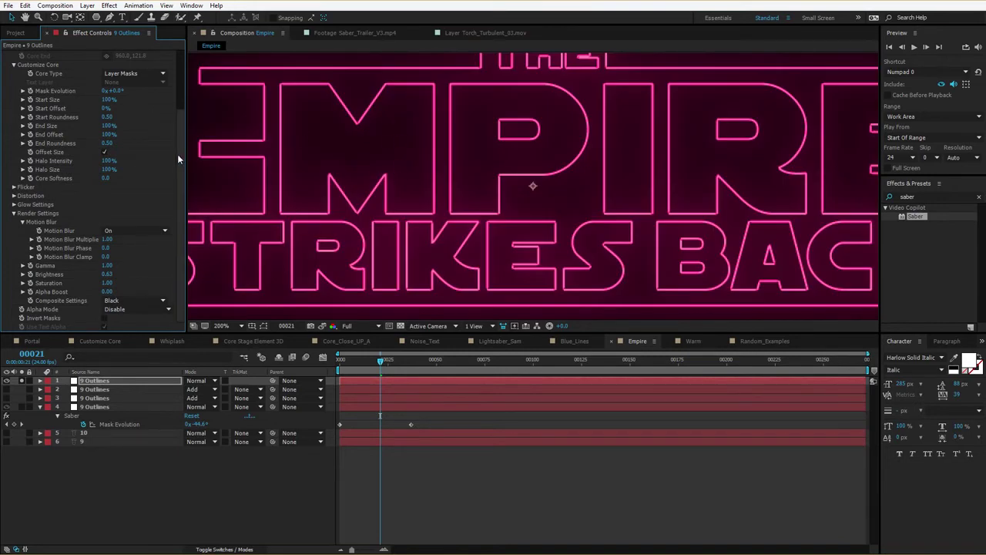
- Change the Empire title's Glow Color to red, with Glow Intensity at 32% and Glow Bias at 0.05
scroll(177, 154, up, 4)
key(comma)
click(107, 80)
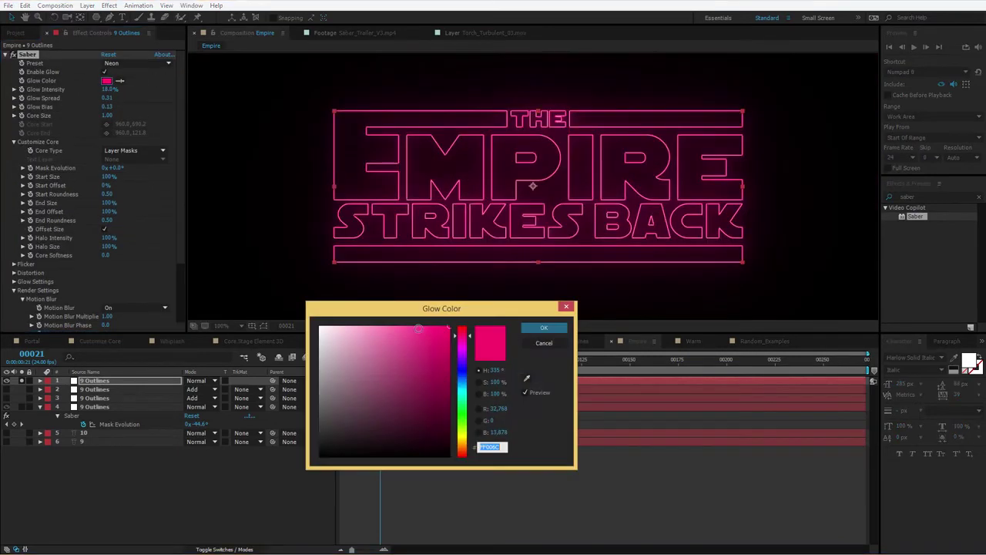
drag(461, 362, 463, 448)
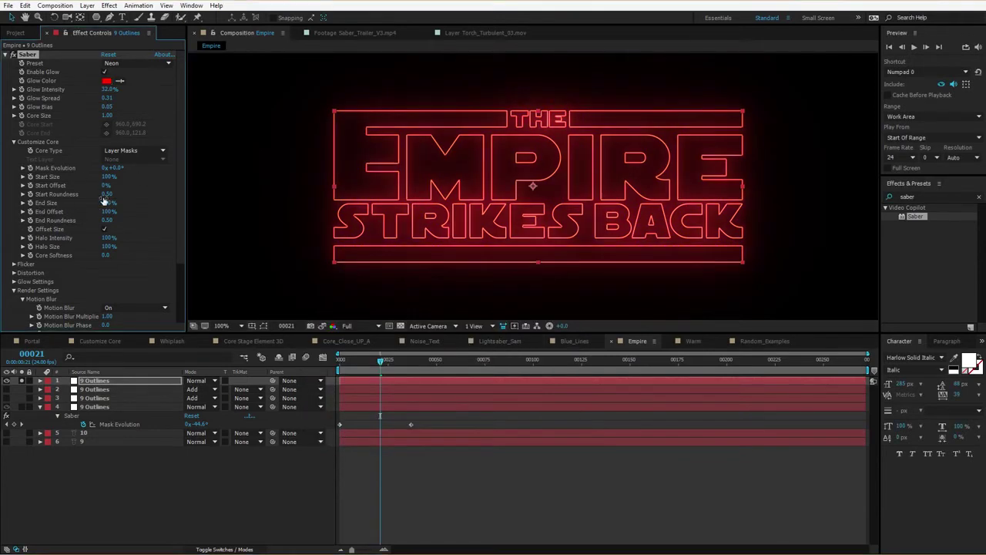
- Set the Saber core's End Size to 0%, End Offset to 33%, Core Size to 2.10 and Mask Evolution to 298°
drag(106, 202, 77, 213)
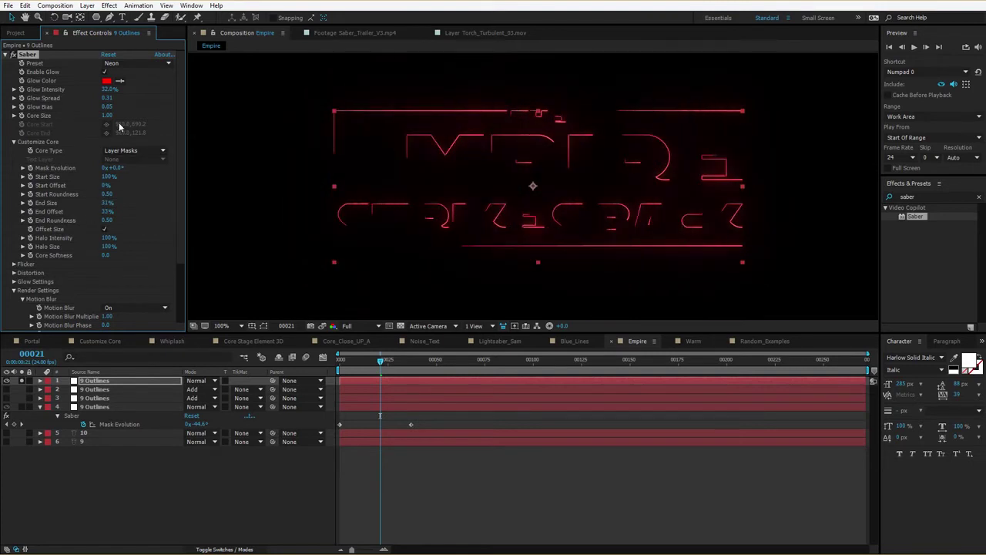
drag(108, 115, 114, 115)
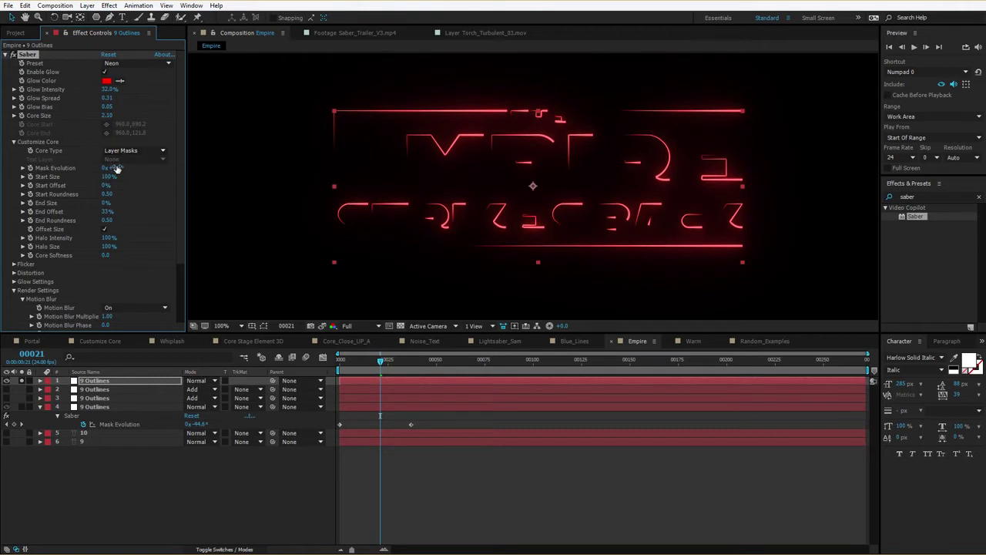
drag(121, 167, 283, 167)
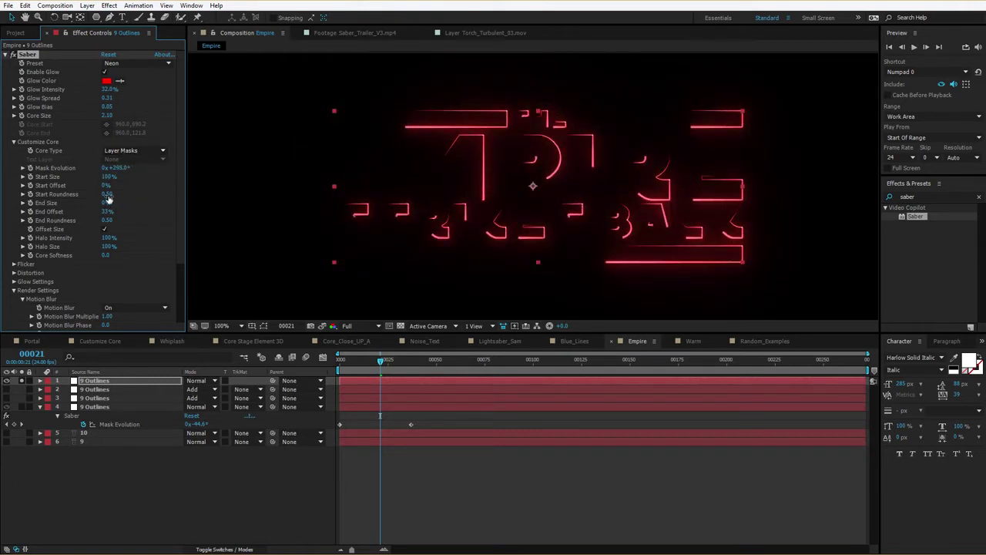
- Set the top outline layer's Saber End Offset to 47% and Glow Bias to 0.15, and increase its Glow Intensity
drag(108, 206, 198, 191)
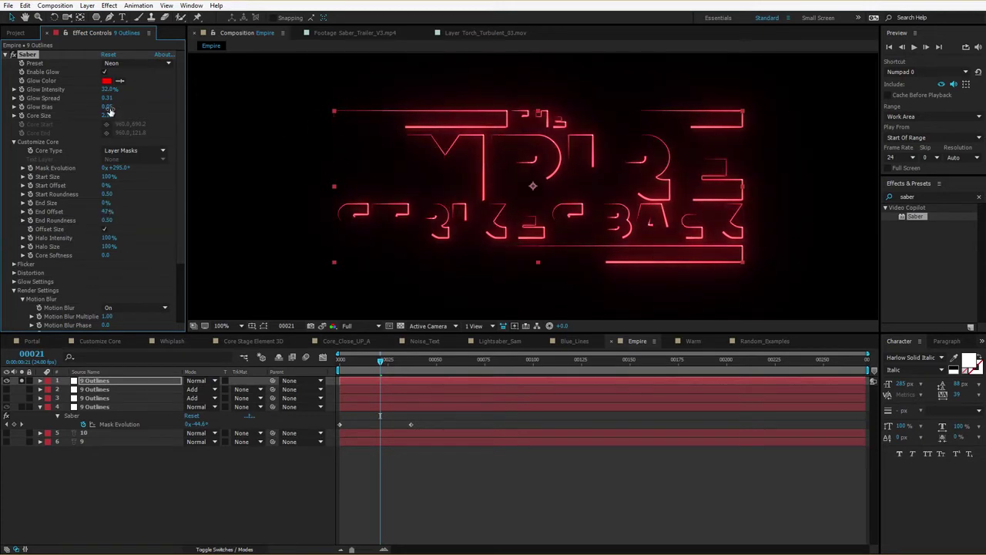
drag(115, 107, 106, 90)
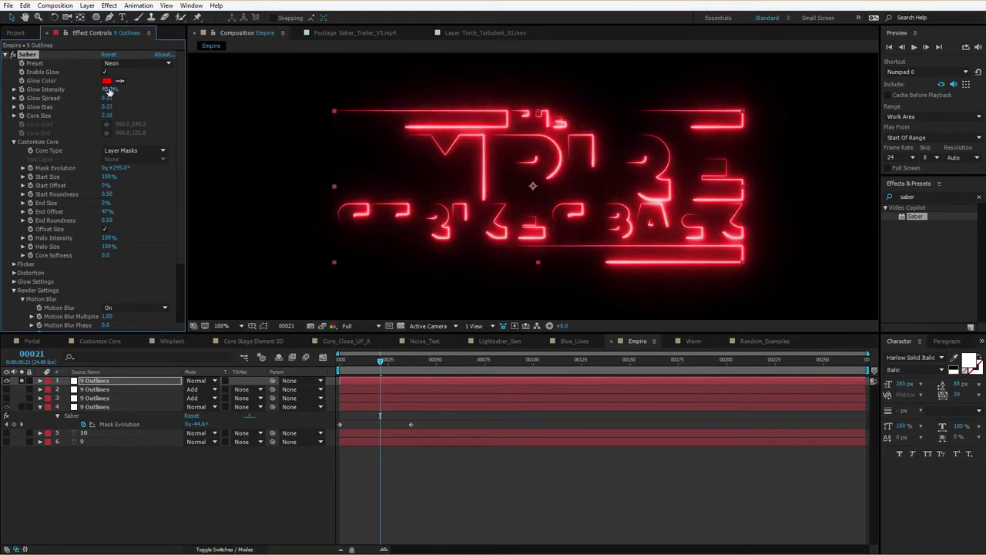
- Try Saber's Alpha Mode as Enable Masks, and set it to Mask Glow
scroll(176, 207, down, 3)
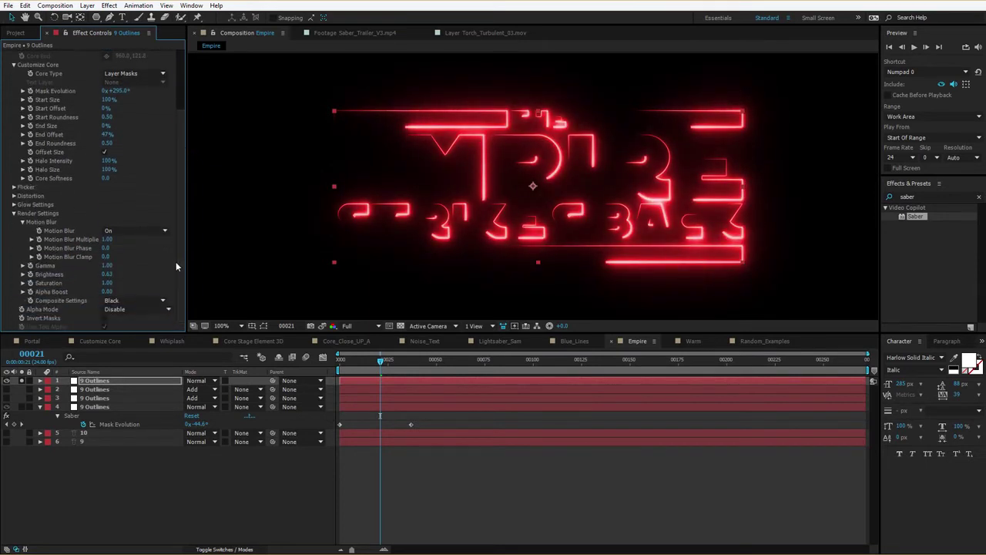
click(107, 310)
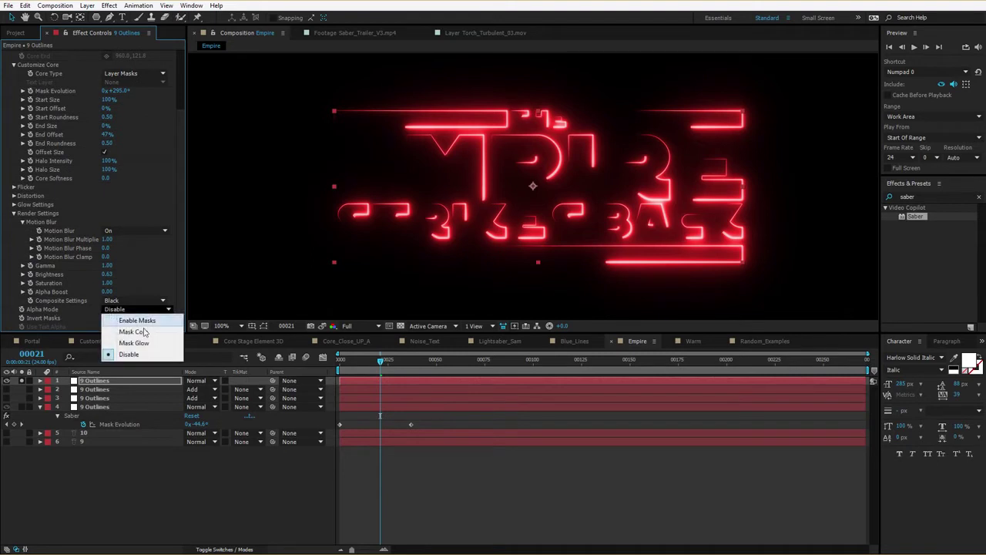
click(136, 320)
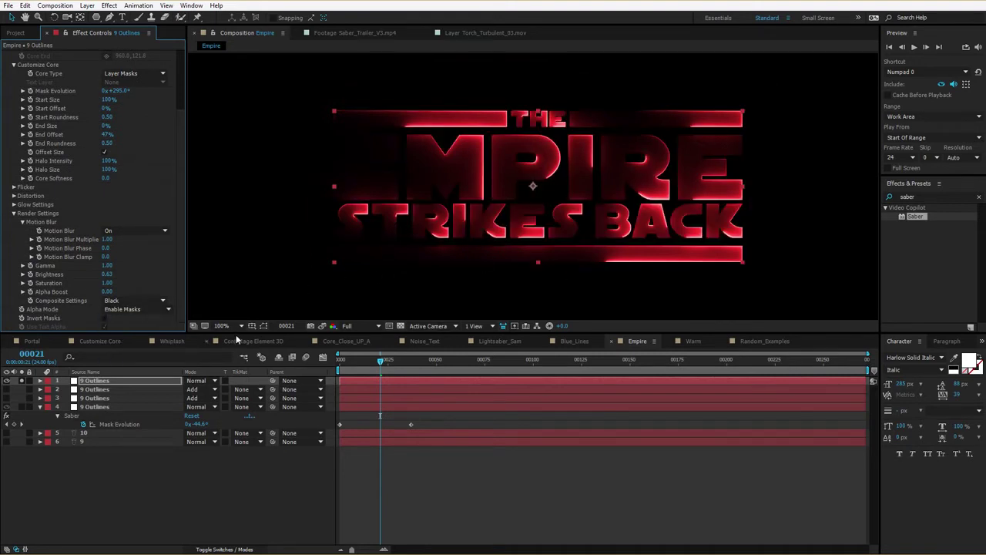
click(120, 310)
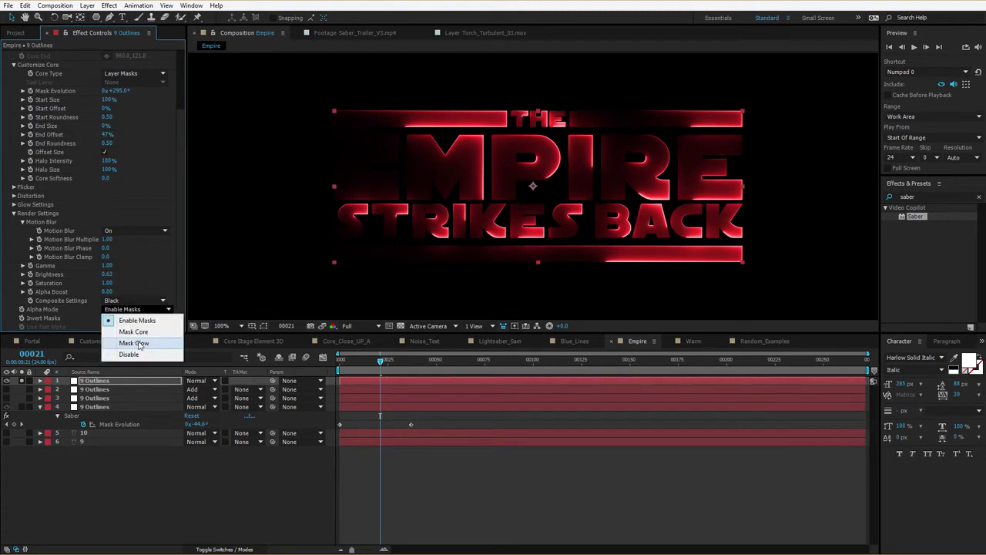
click(130, 344)
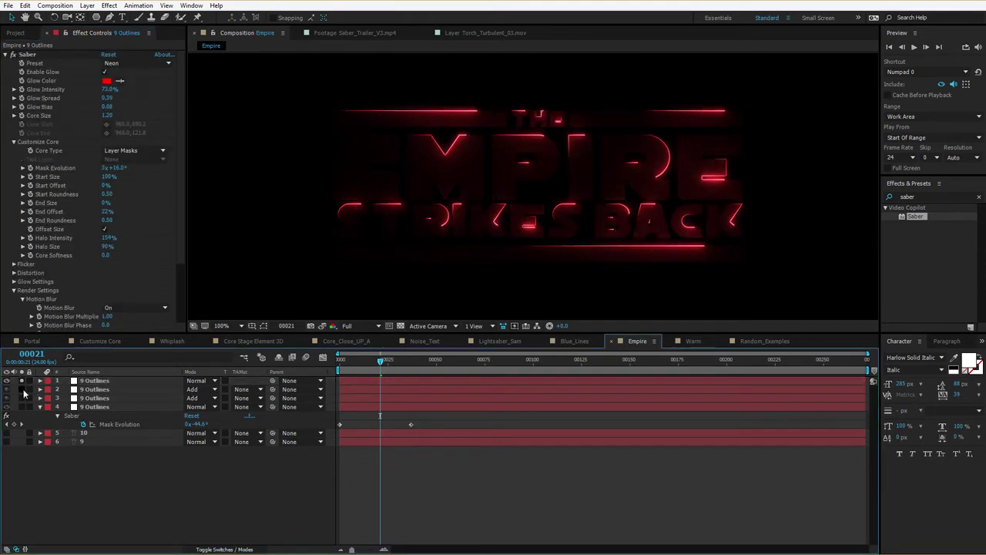
- Set the top outline layer's blending mode to Add and solo the second outline layer along with it
click(193, 380)
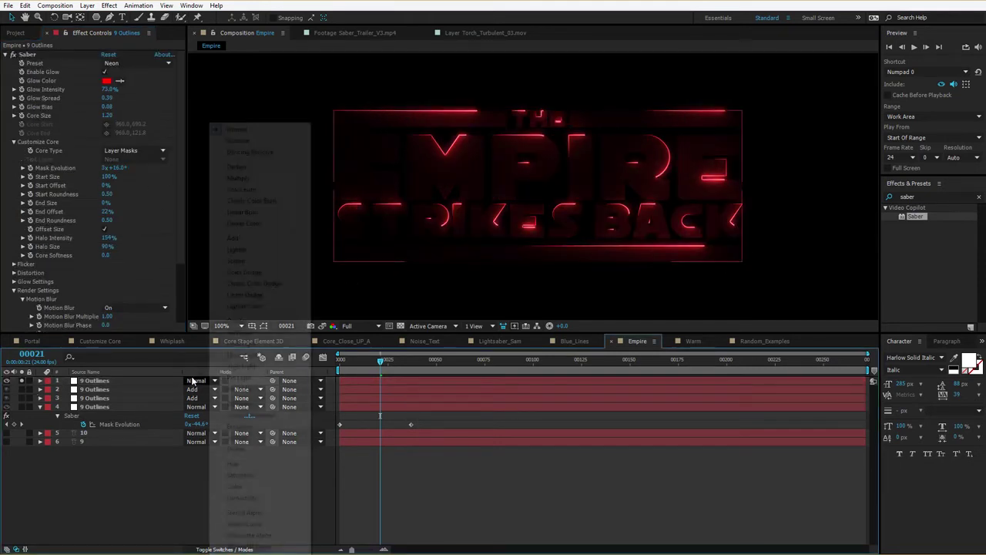
click(235, 235)
click(23, 389)
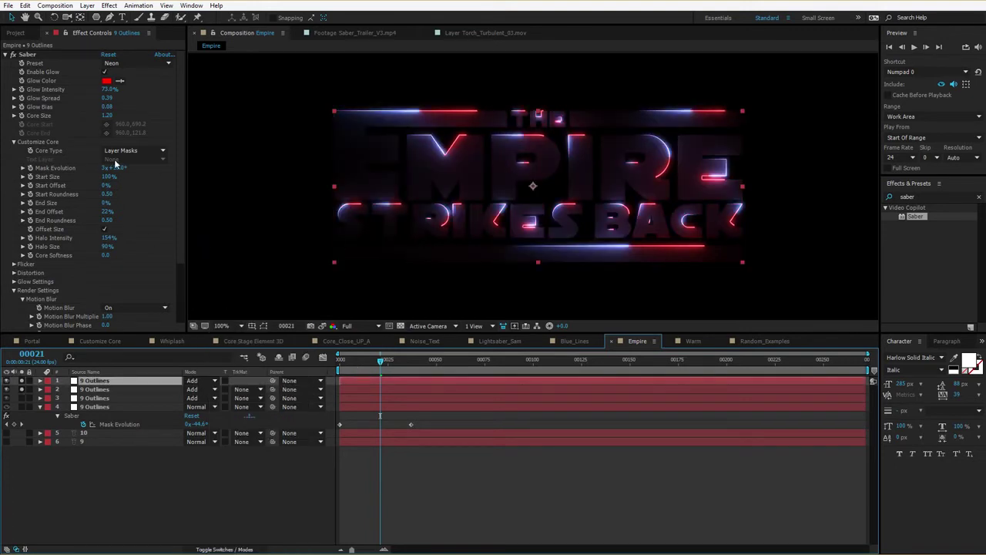
- Set the top outline layer's Mask Evolution to about 3x+208° and change its glow color to turquoise green, working at frame 13
drag(121, 170, 203, 160)
drag(380, 361, 364, 360)
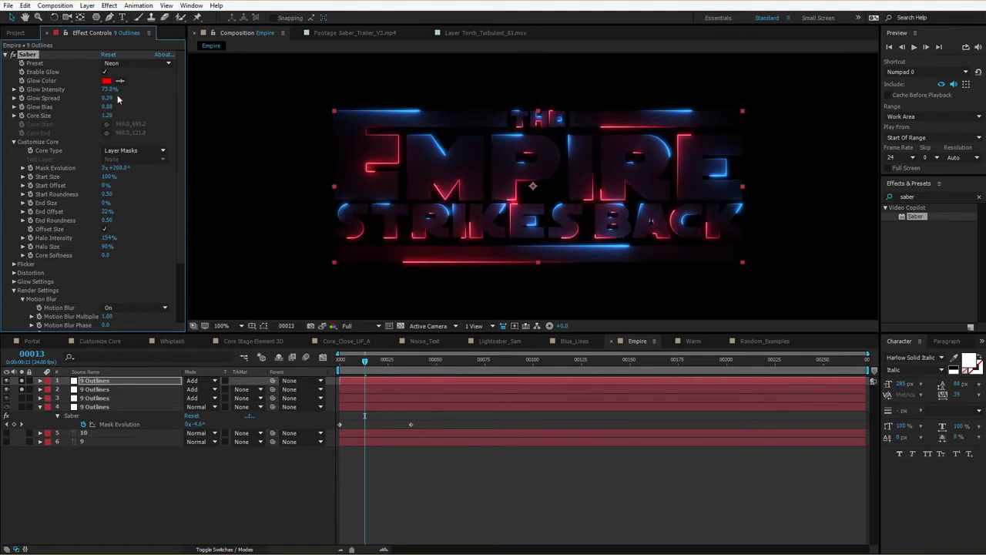
click(107, 80)
drag(465, 451, 471, 396)
click(544, 329)
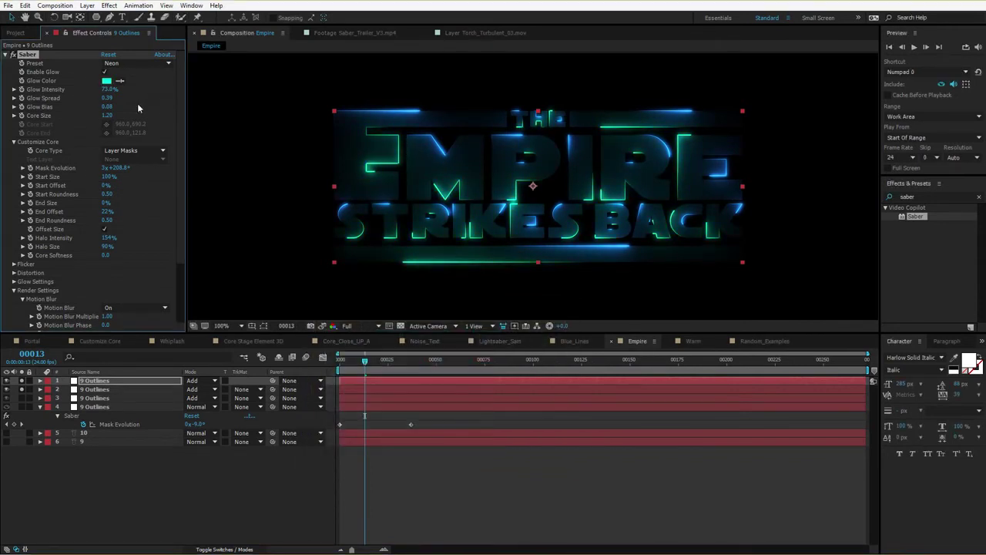
mouse_move(108, 115)
mouse_down()
mouse_move(121, 115)
mouse_move(113, 115)
mouse_up()
- Solo the third outline layer, which uses the Energy preset, with the top one in place of the second layer
click(95, 398)
click(22, 398)
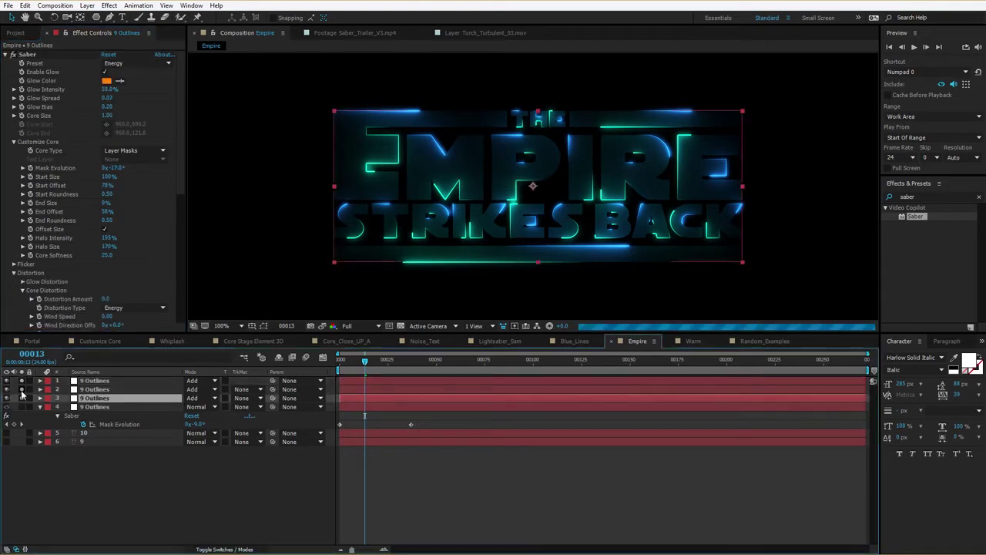
click(22, 398)
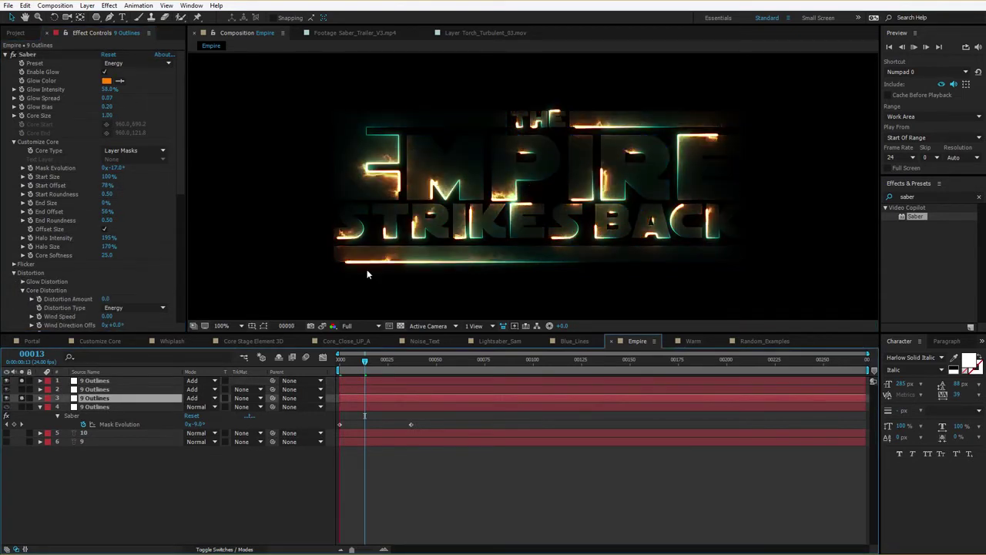
click(124, 66)
click(154, 85)
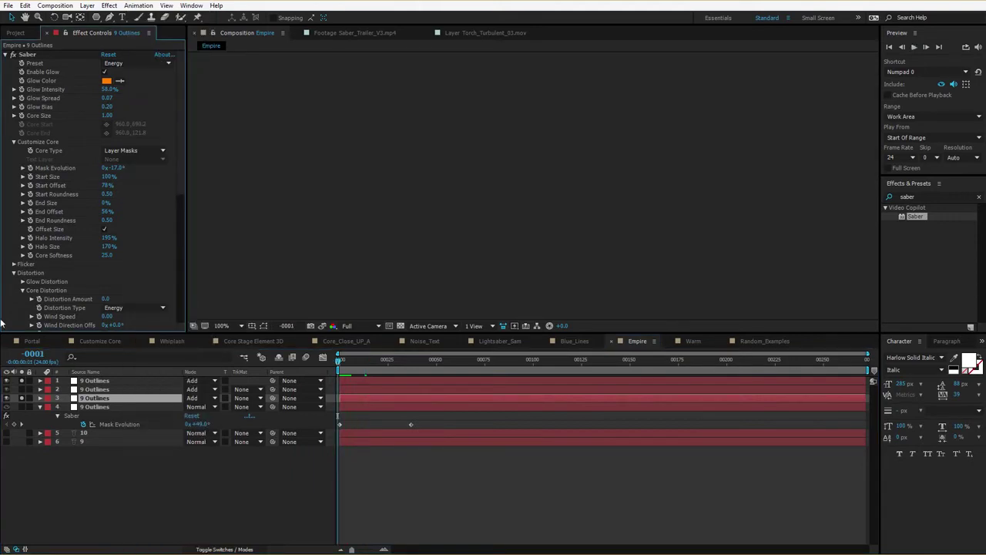
- Switch to the Warm composition, play its burning text animation and stop at frame 47
key(space)
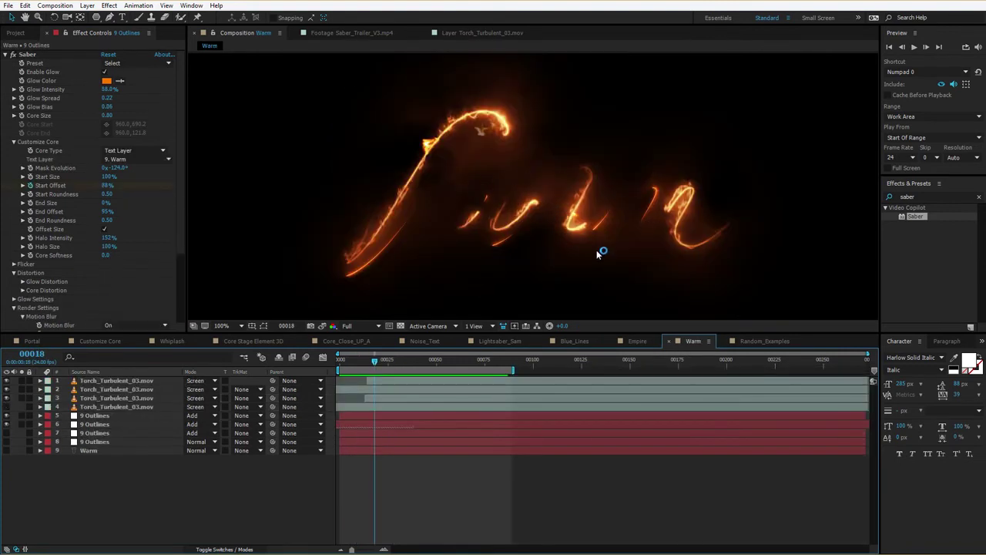
key(space)
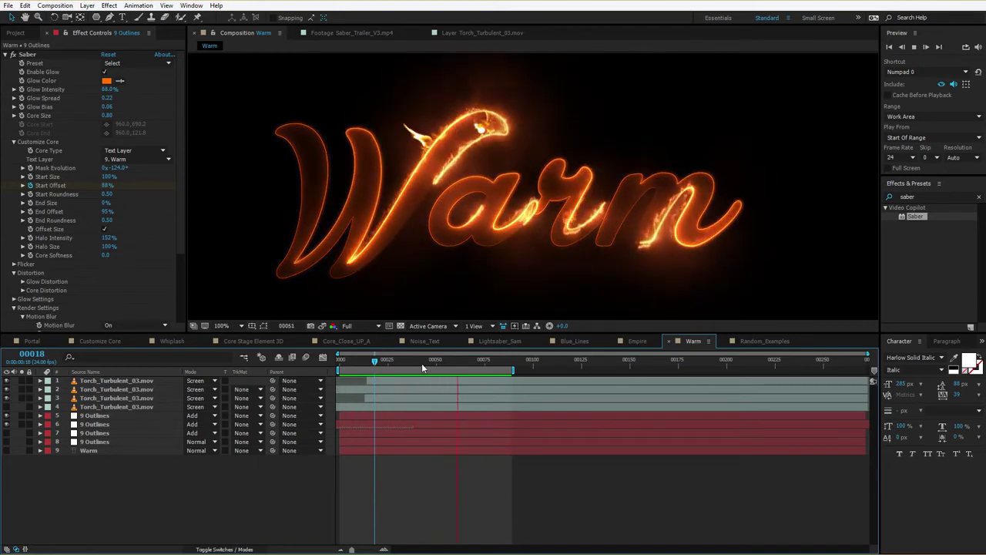
click(460, 362)
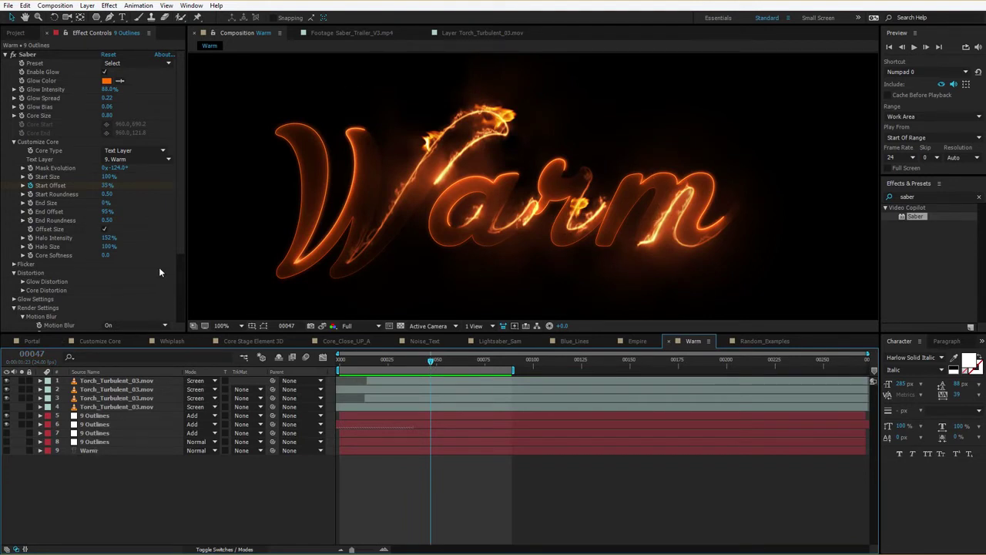
- Toggle the visibility of the Warm text layer to compare the source lettering with its burning outline
click(91, 452)
click(7, 450)
click(21, 450)
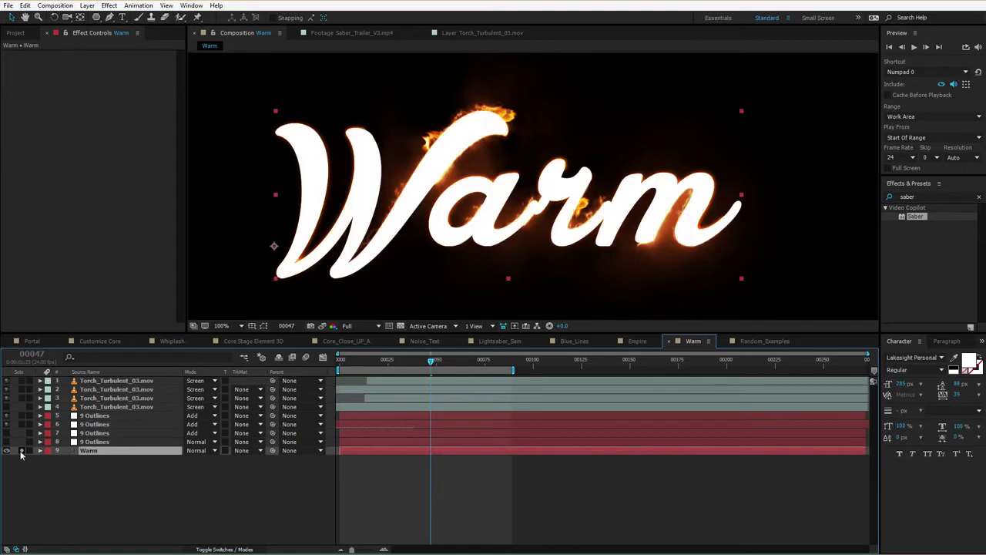
click(21, 449)
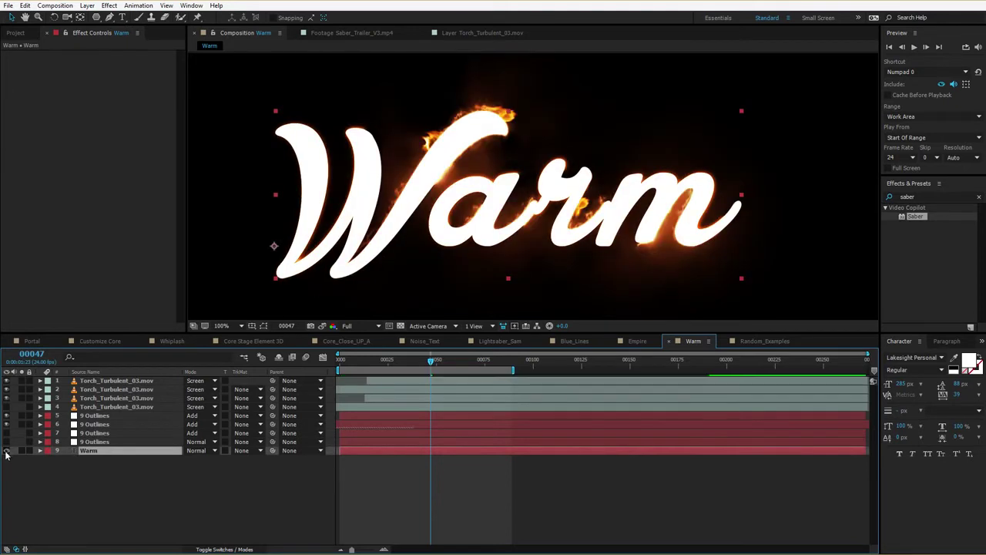
click(7, 450)
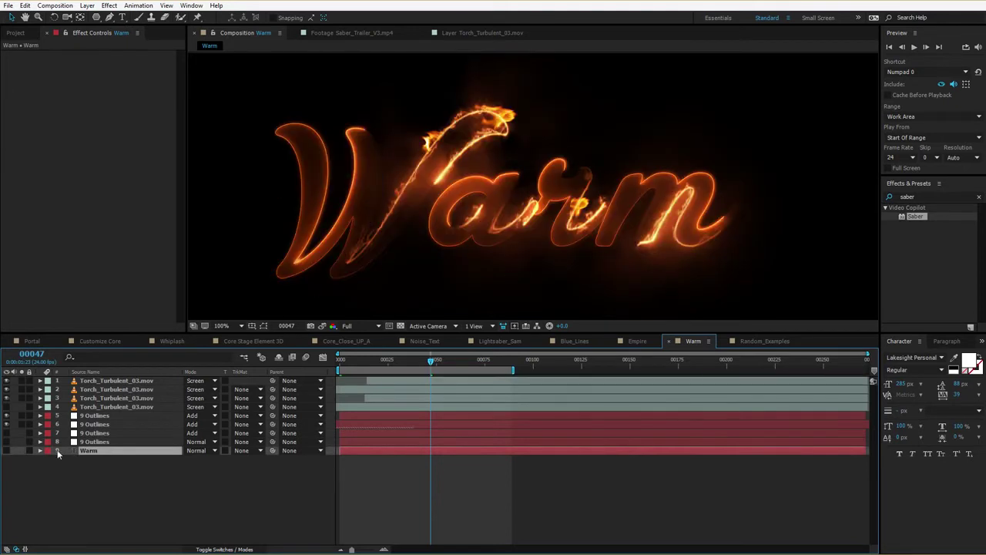
click(7, 450)
click(7, 450)
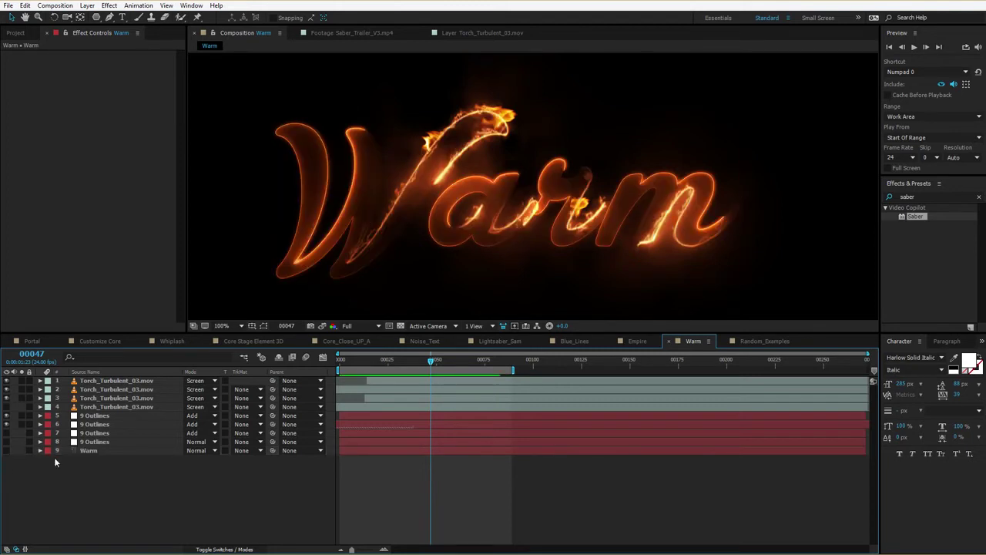
- Replace the text layer's wording with "Hot" and hide the visible Torch_Turbulent_03.mov layers
double_click(87, 450)
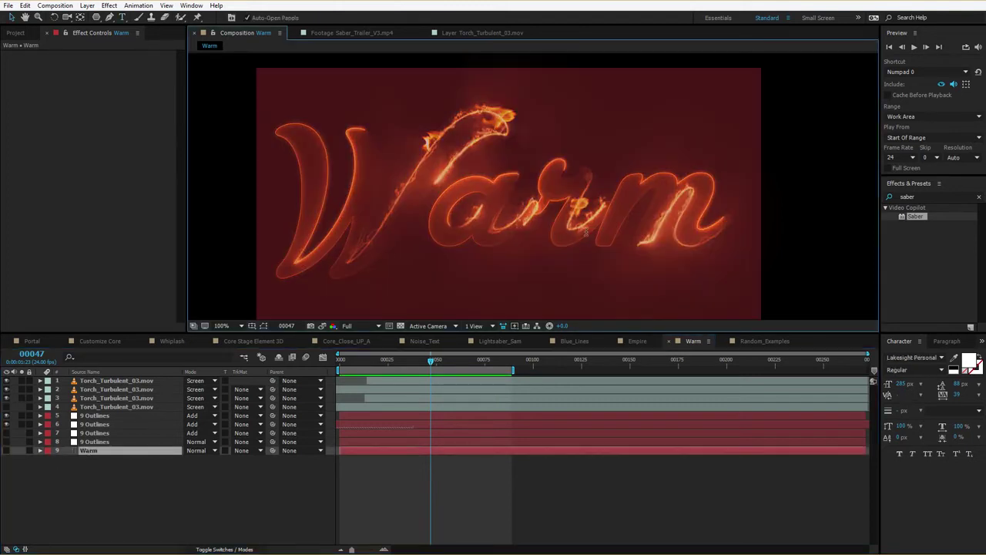
text(Hot)
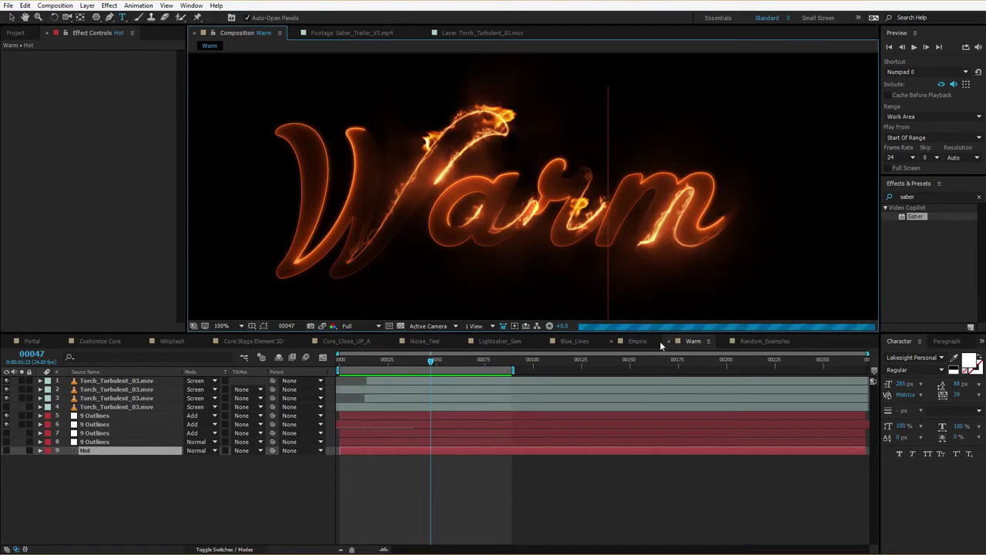
click(11, 17)
click(7, 397)
drag(8, 399, 6, 380)
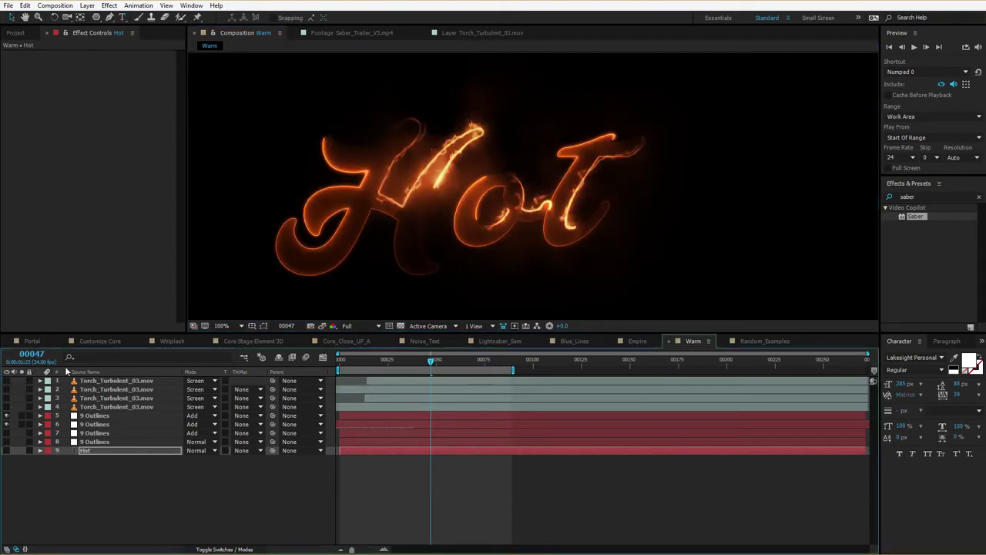
click(448, 476)
- Preview the animated glow on the Hot text
key(space)
scroll(512, 292, down, 1)
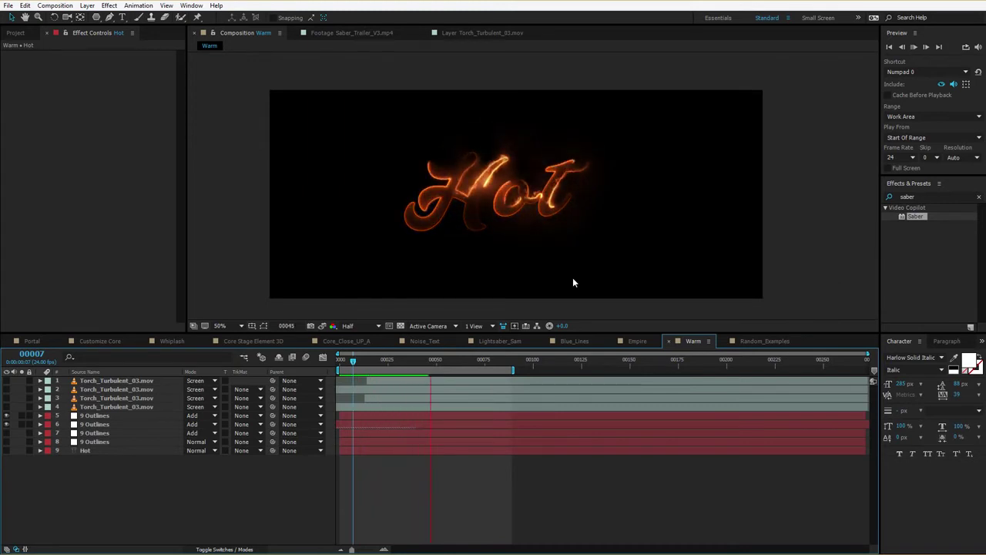
key(space)
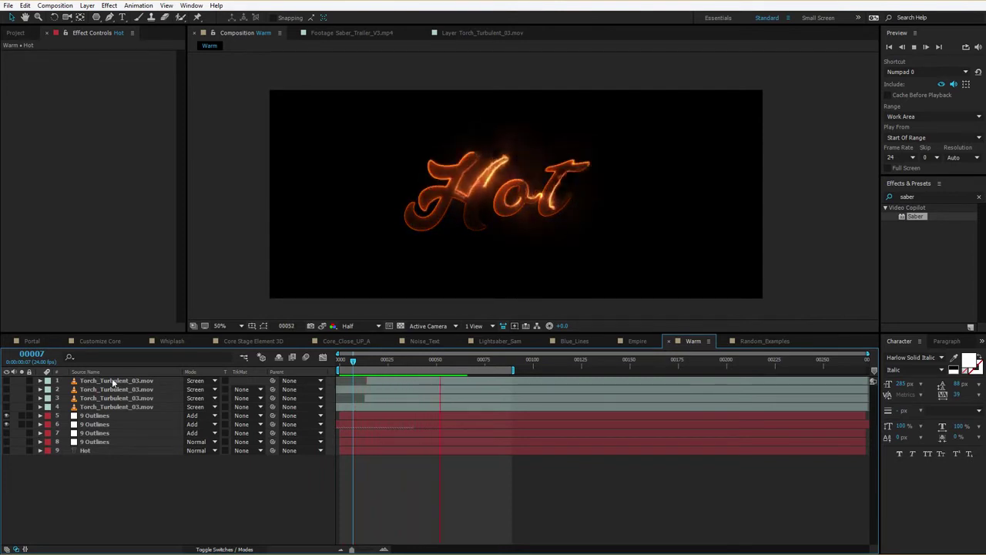
- Compare the two visible outline layers by hiding each in turn, and replay the animation with both shown
key(space)
key(space)
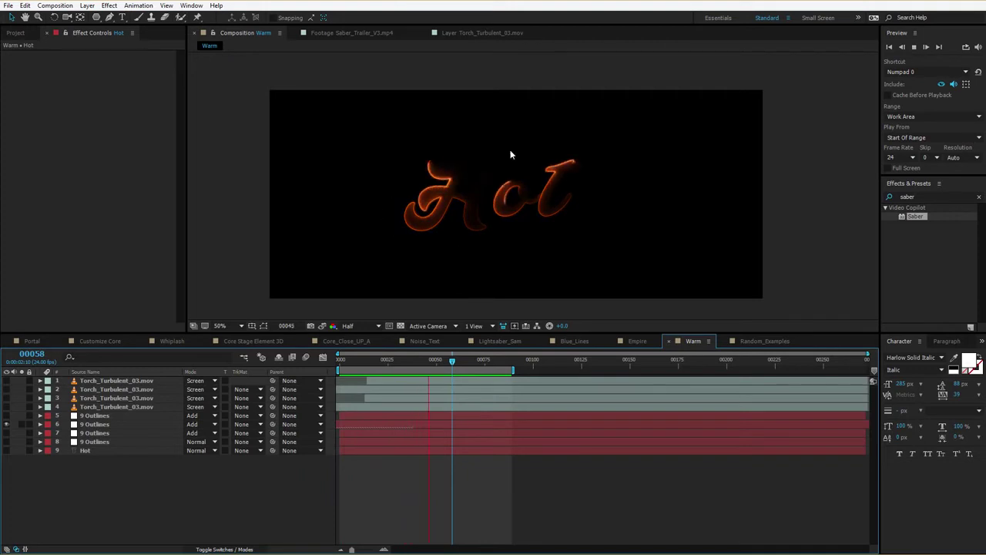
key(space)
click(12, 418)
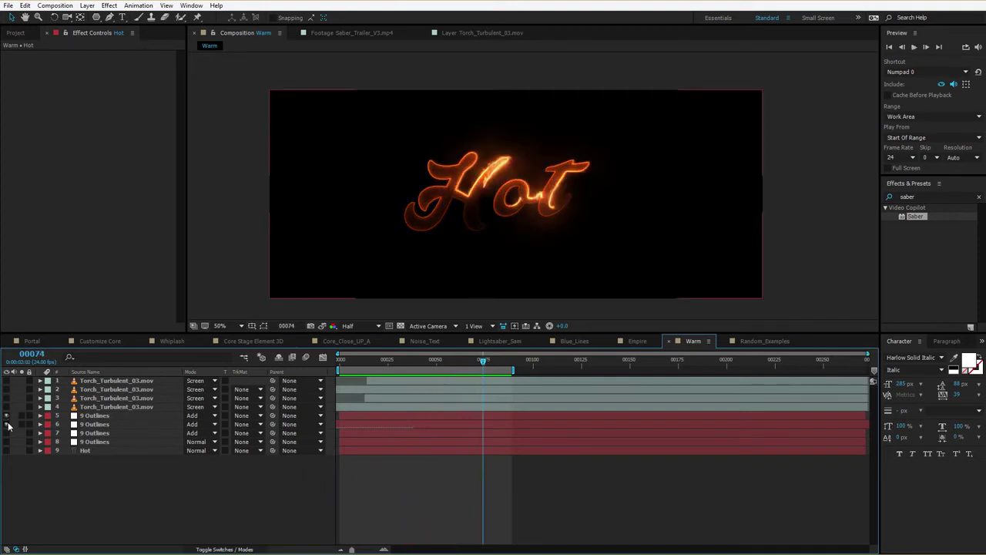
key(space)
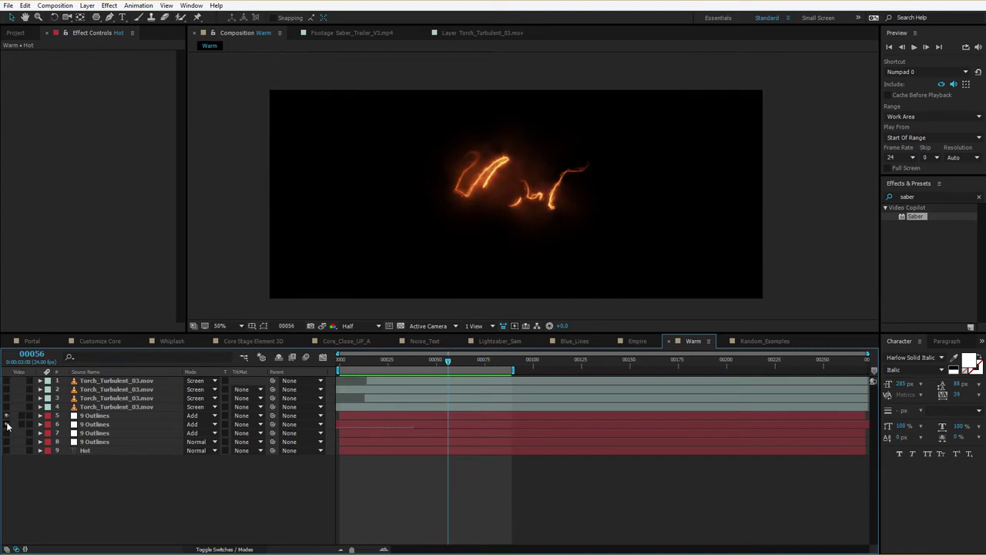
key(space)
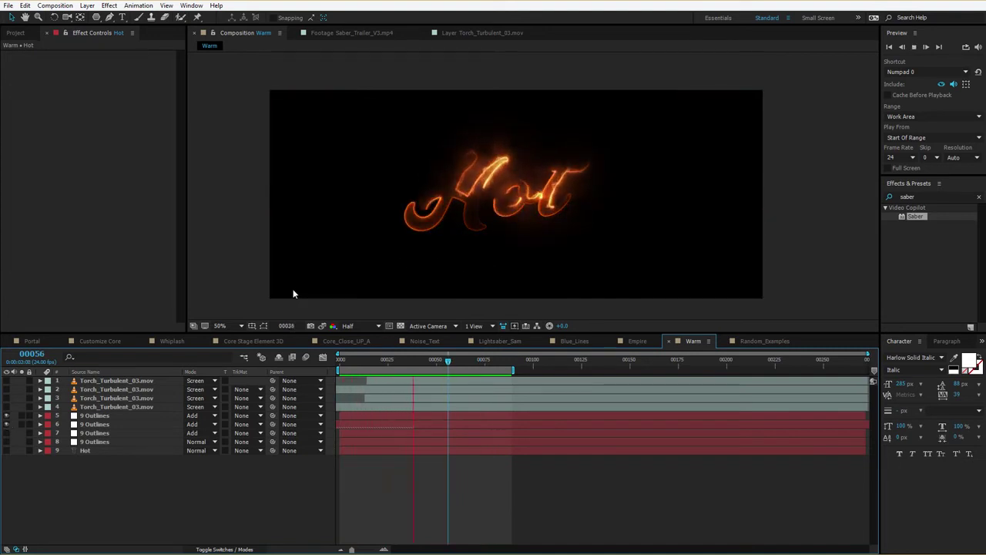
- Replace the text layer's wording with "Burn"
click(94, 452)
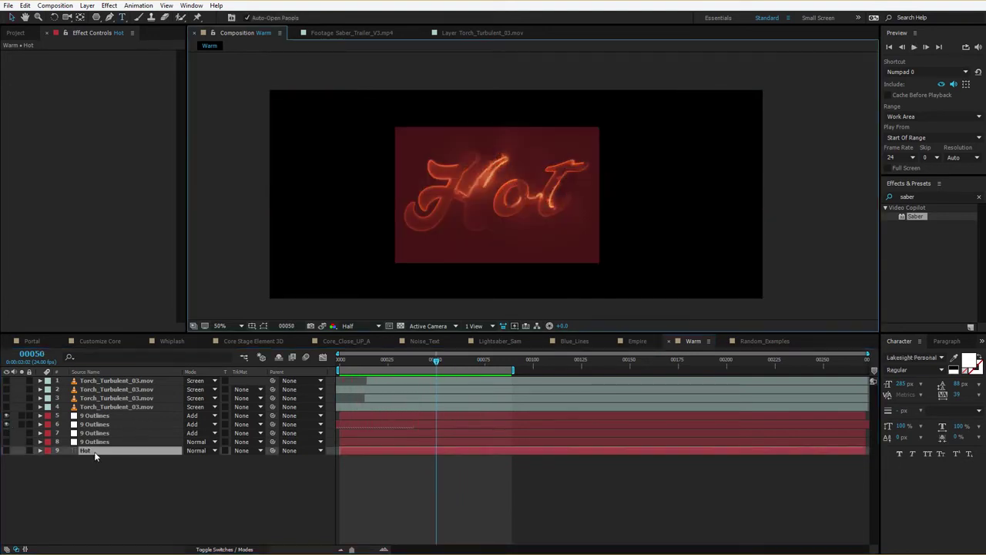
text(Burn)
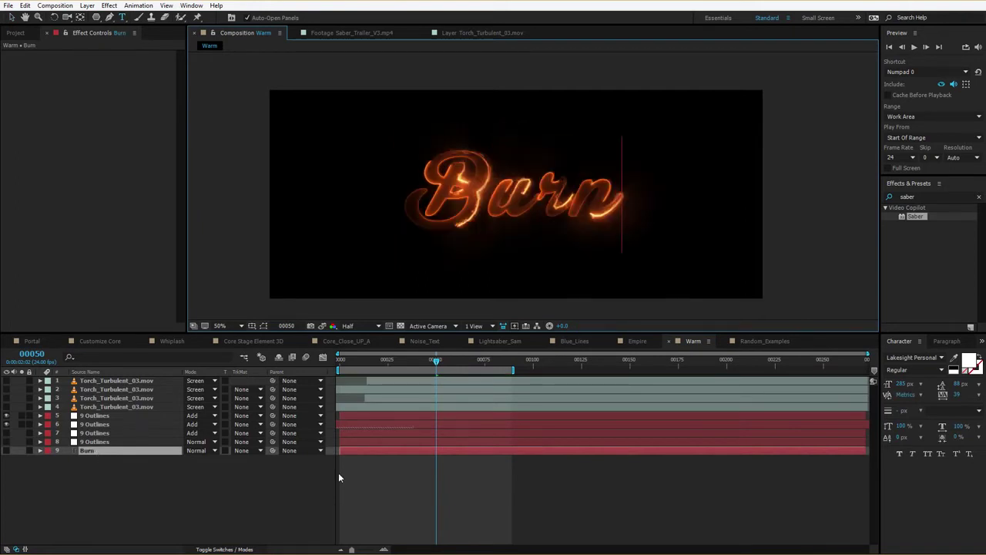
click(339, 478)
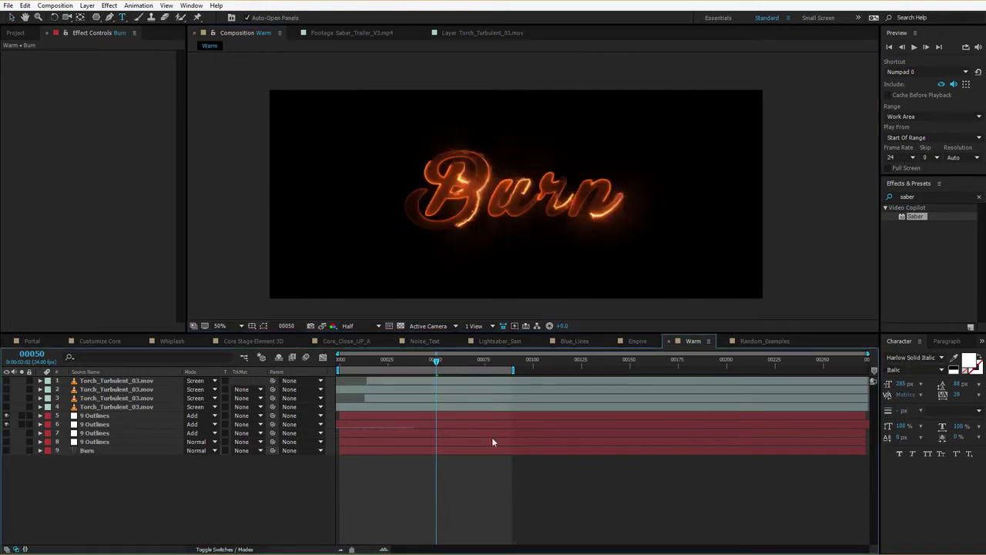
- Set the Saber glow color of the layer 6 outlines to blue 0084FF and preview the animation
click(94, 423)
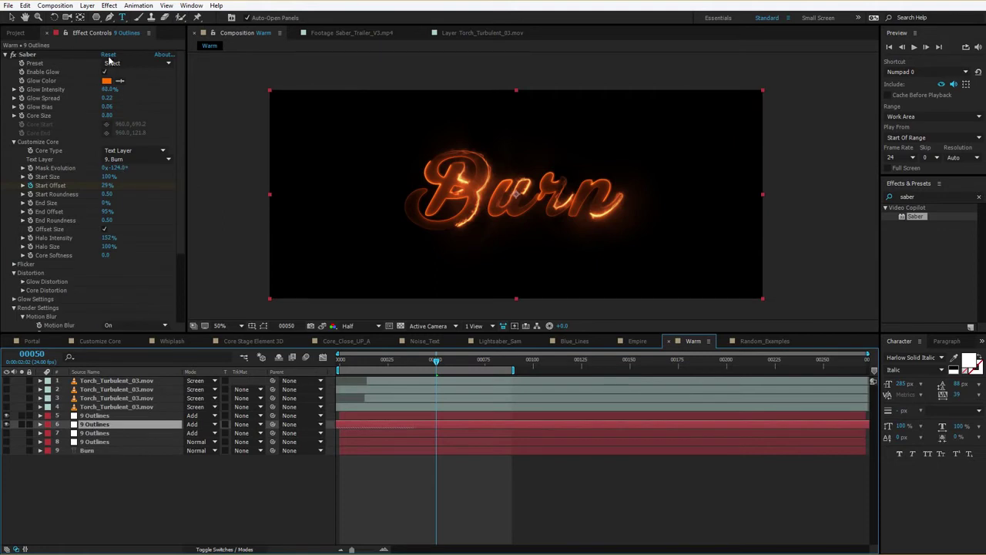
click(107, 80)
click(465, 385)
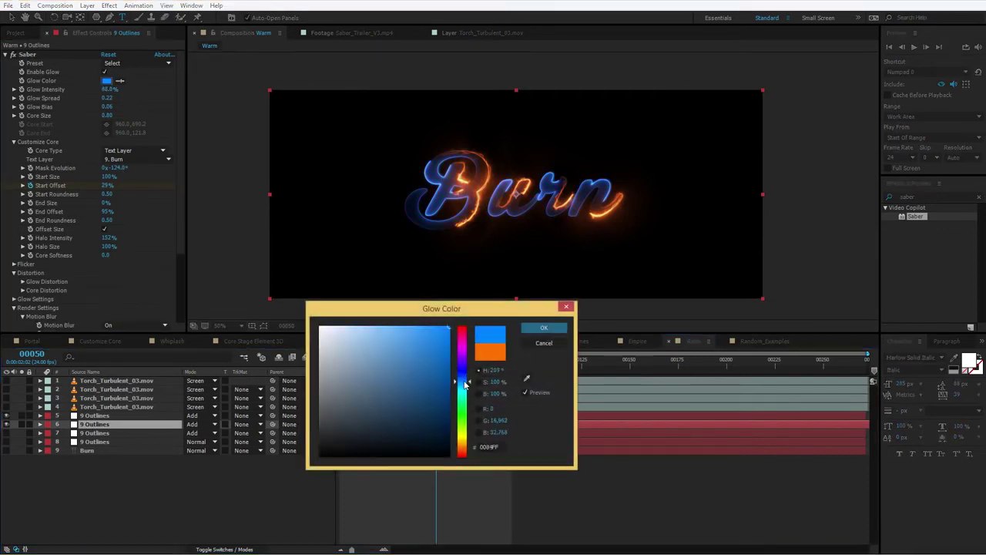
click(543, 327)
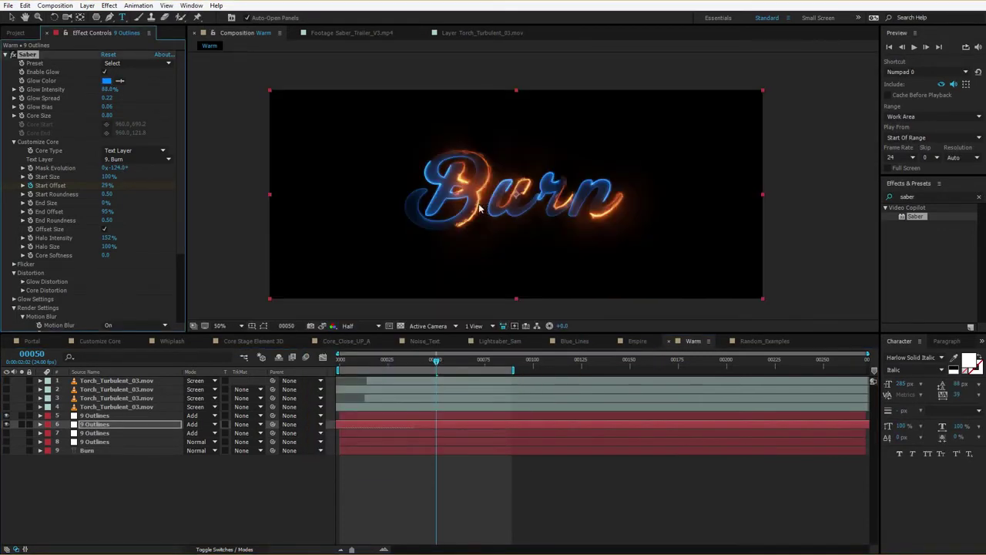
key(space)
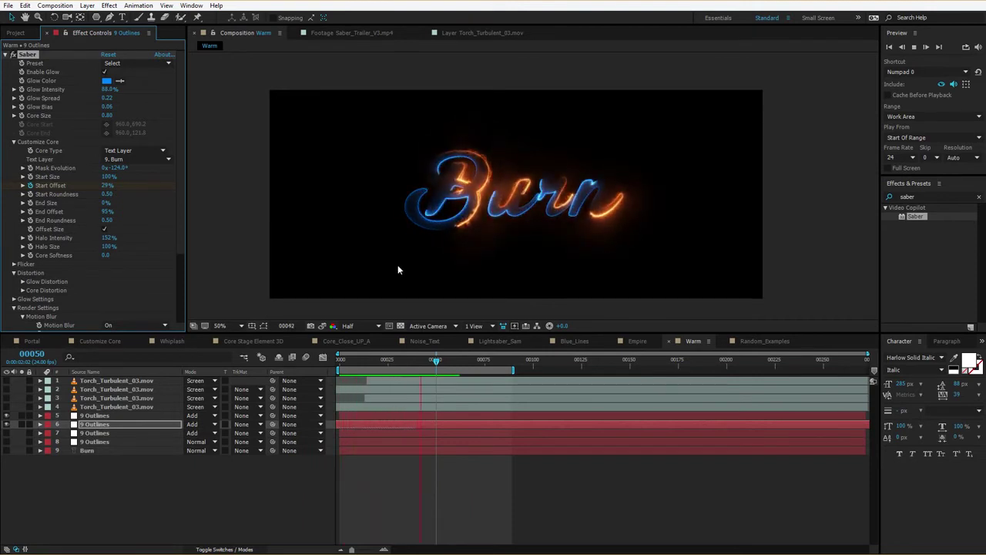
key(space)
- Hide the layer 5 outlines, solo the layer 6 outlines, and scrub through the reveal to frame 54
click(126, 440)
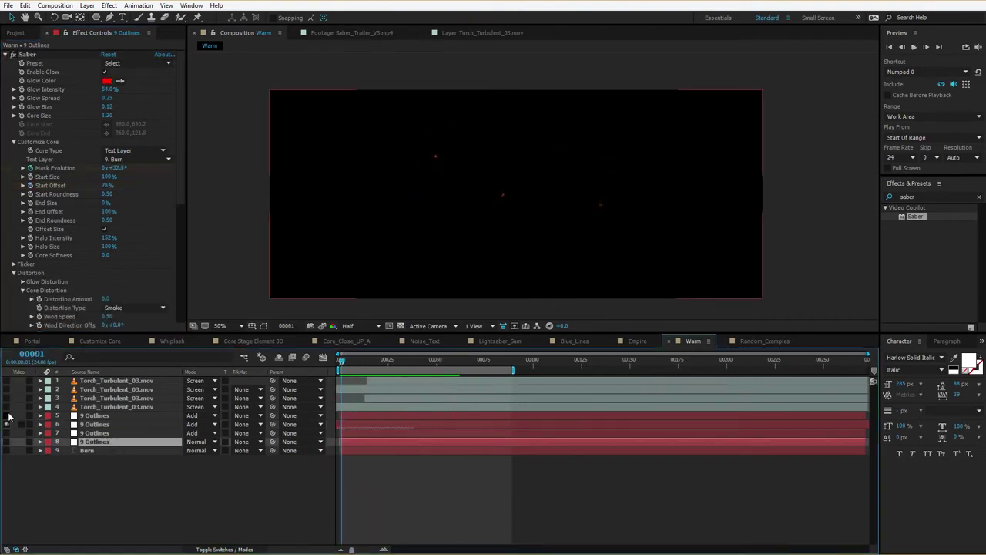
click(53, 426)
click(21, 424)
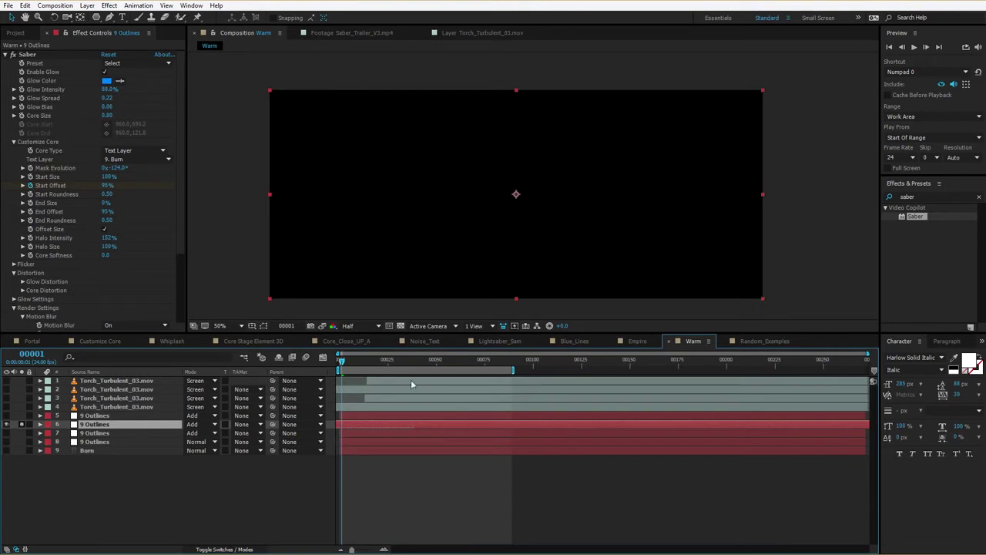
key(space)
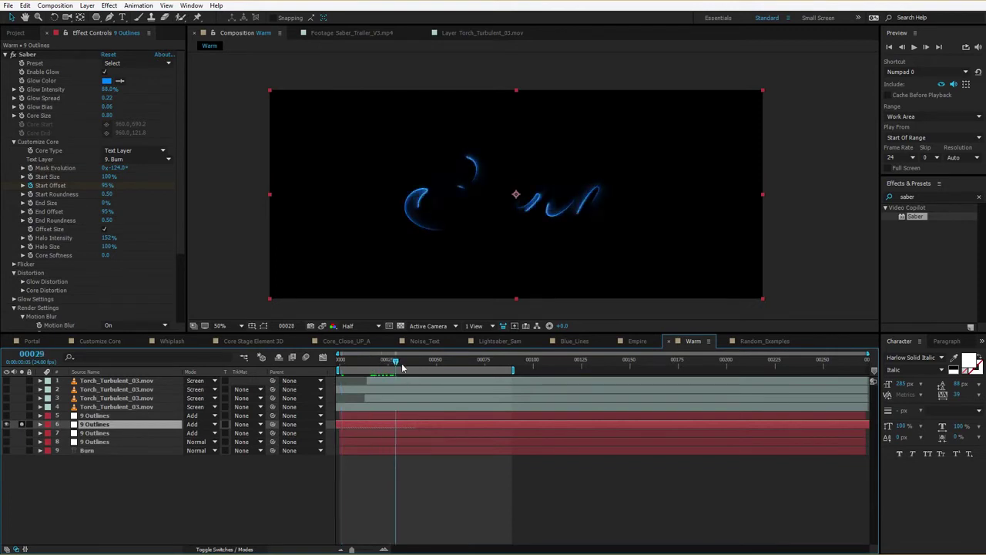
- Examine the Saber core type, text layer and alpha mode options, leaving them at Text Layer, 9. Burn and Mask Glow
click(133, 151)
click(129, 185)
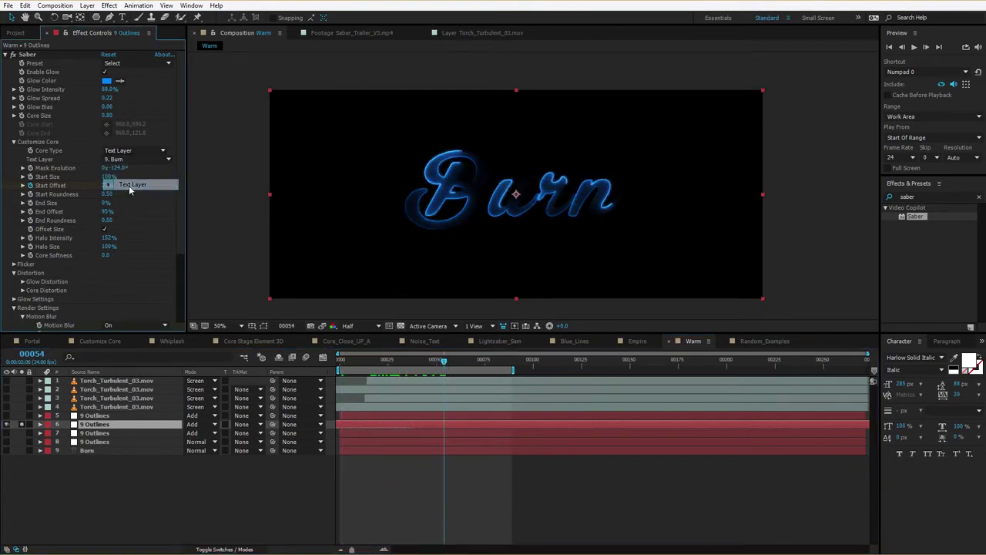
click(120, 161)
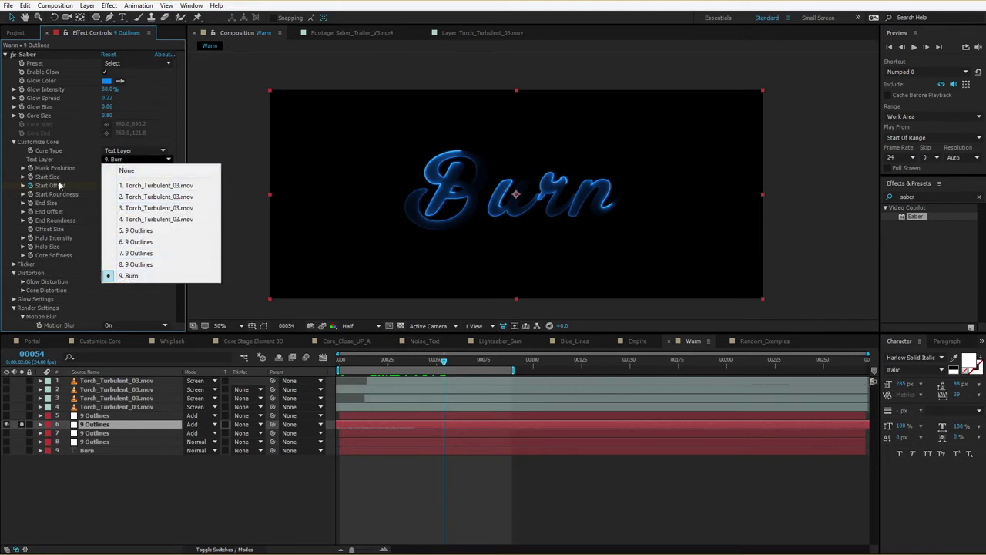
click(125, 280)
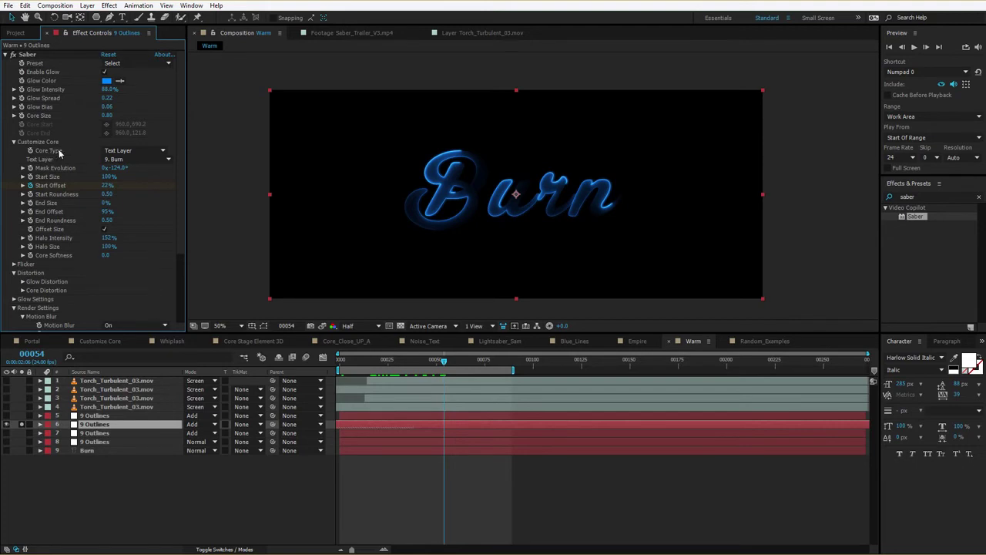
scroll(183, 217, down, 5)
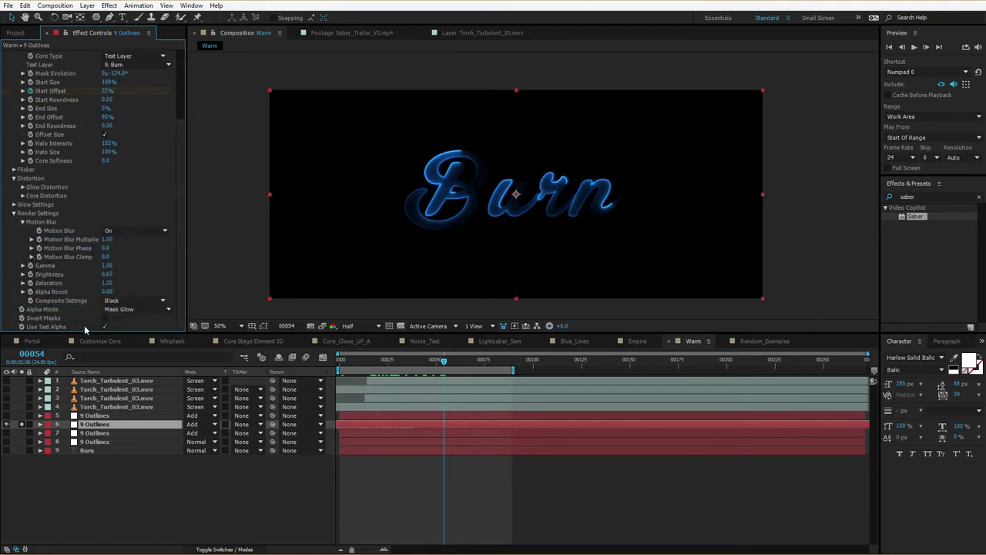
click(116, 309)
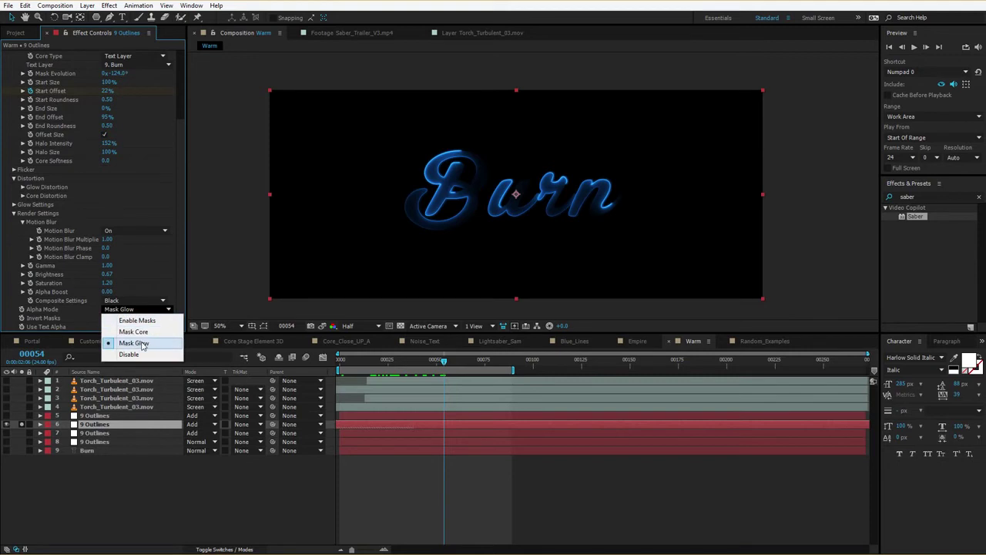
click(141, 343)
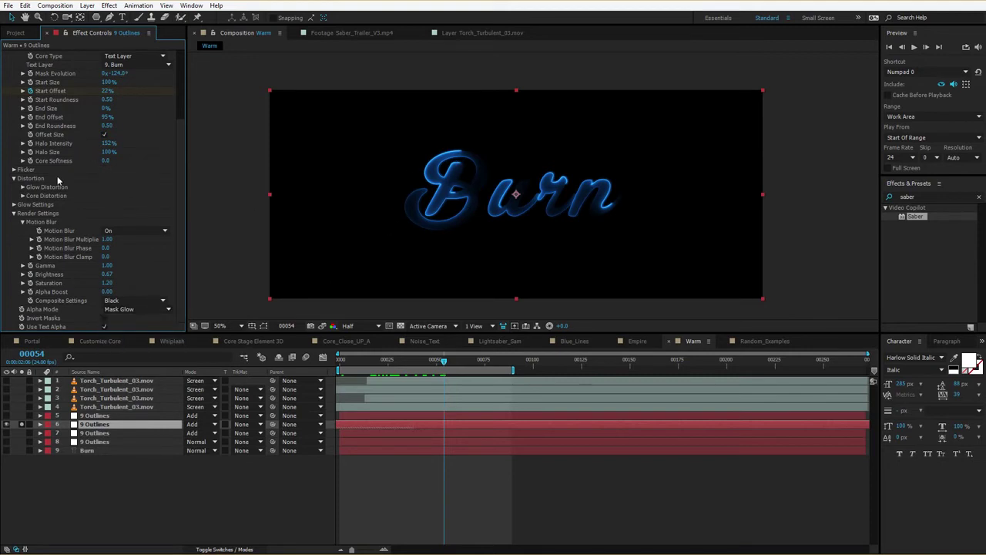
- Display the composition at full resolution and set Core Distortion's Distortion Amount to 5 and Noise Scale to 41
click(22, 195)
key(period)
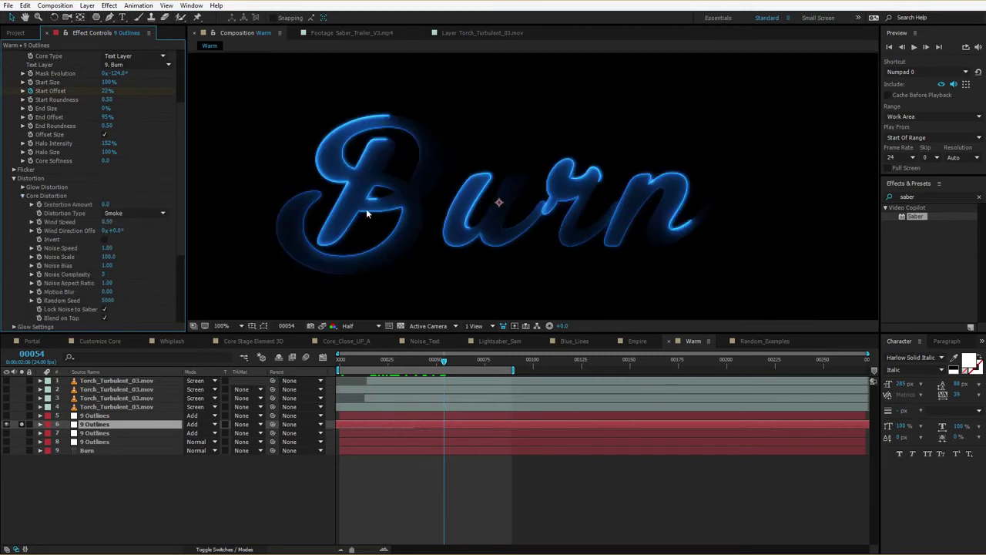
click(363, 325)
click(370, 342)
drag(105, 208, 142, 208)
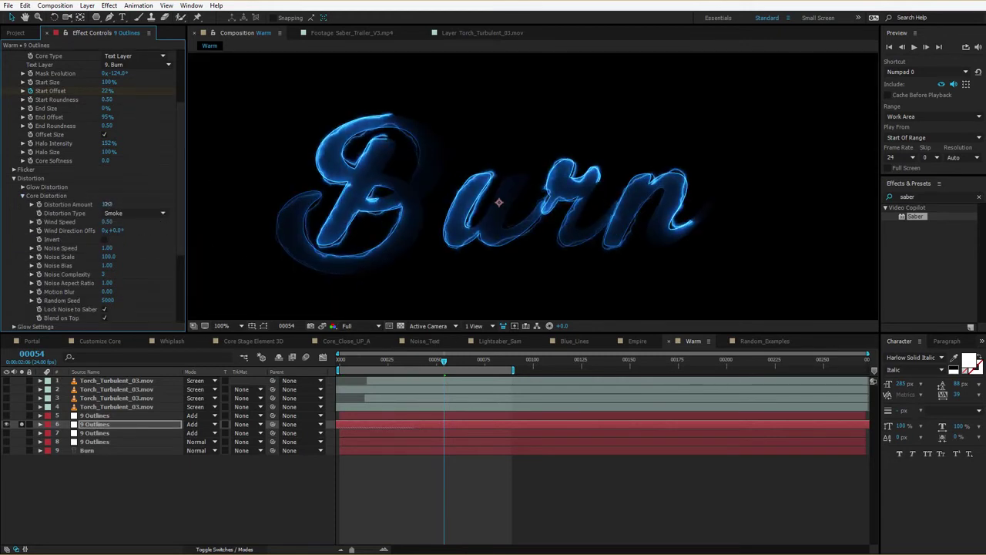
drag(107, 257, 81, 262)
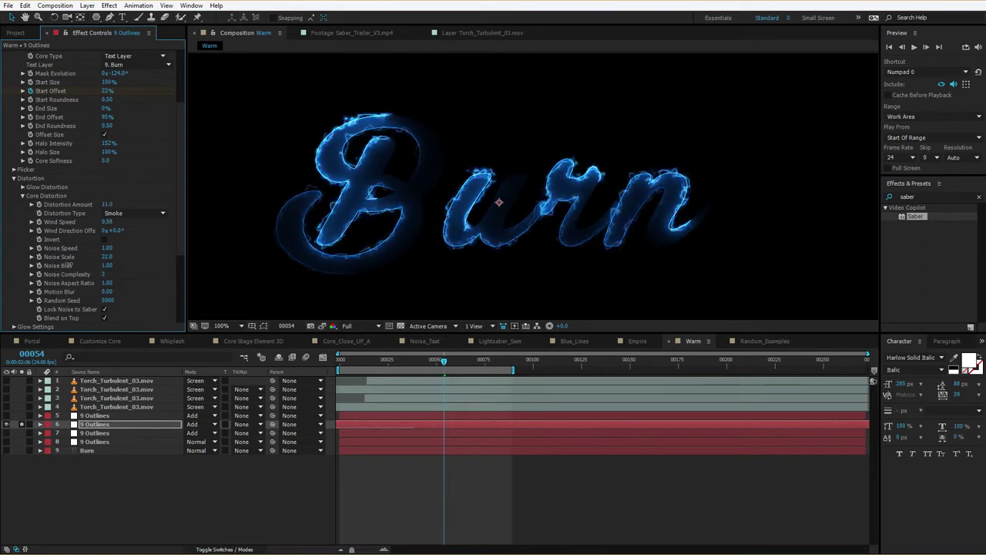
drag(107, 206, 104, 205)
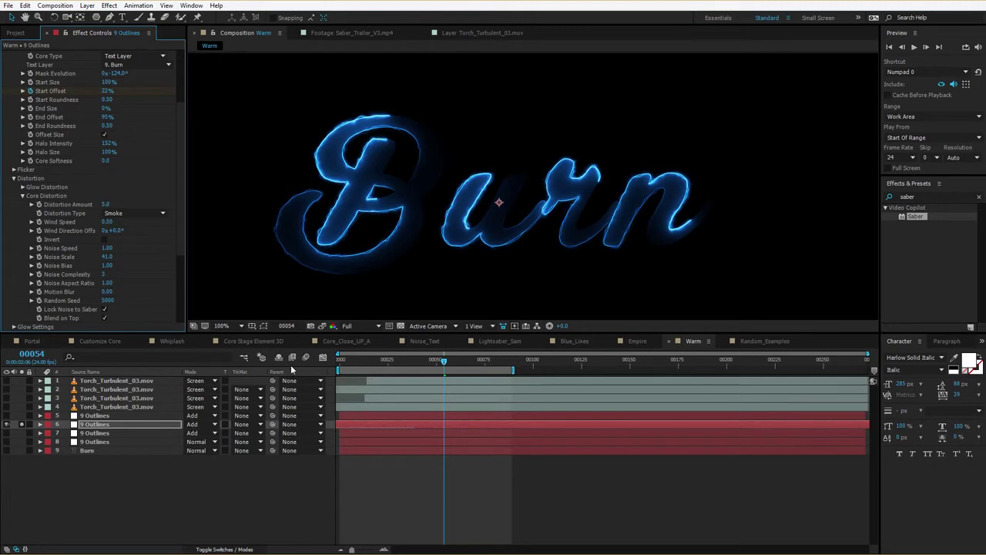
- Go to frame 24 and set the layer 6 glow color to orange FF7200
drag(410, 360, 386, 360)
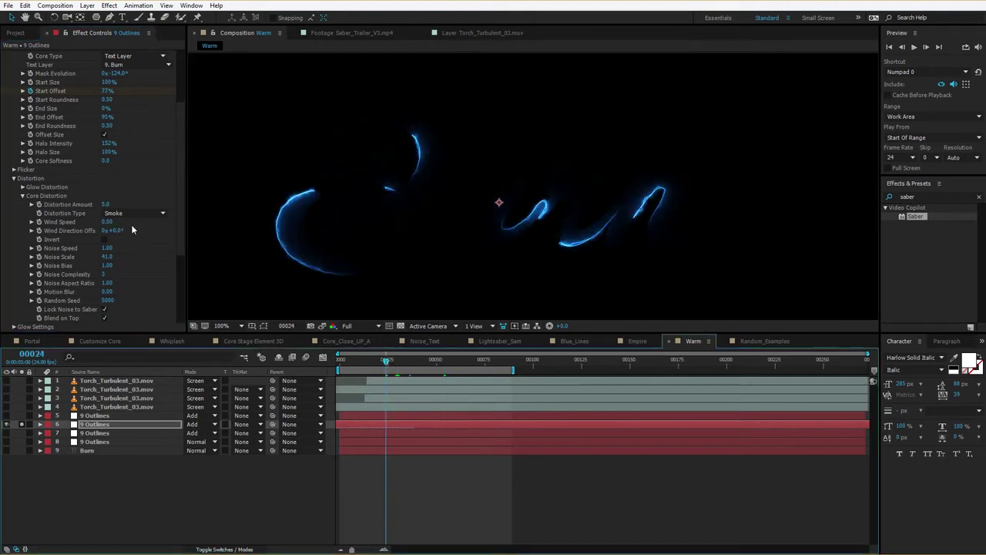
scroll(114, 91, up, 3)
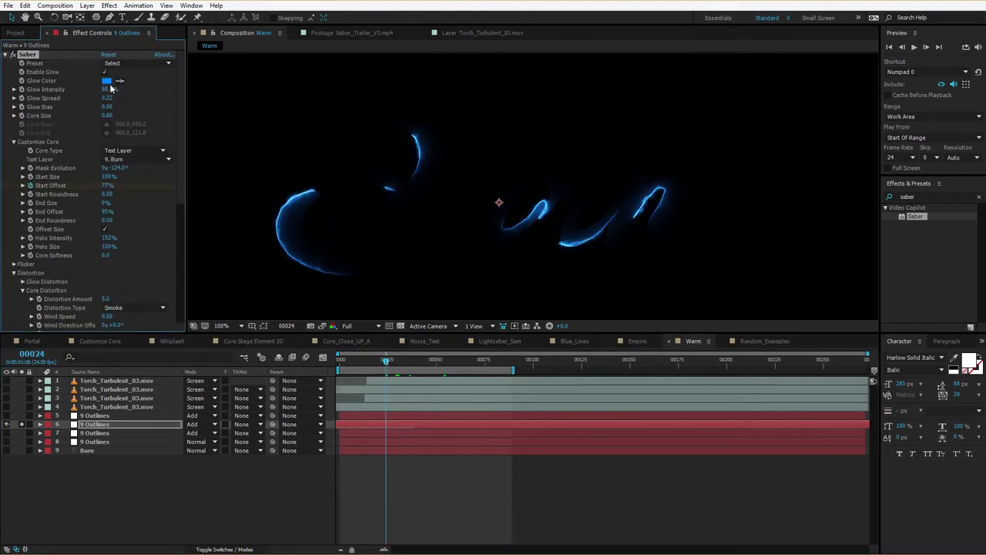
click(107, 80)
drag(457, 447, 460, 449)
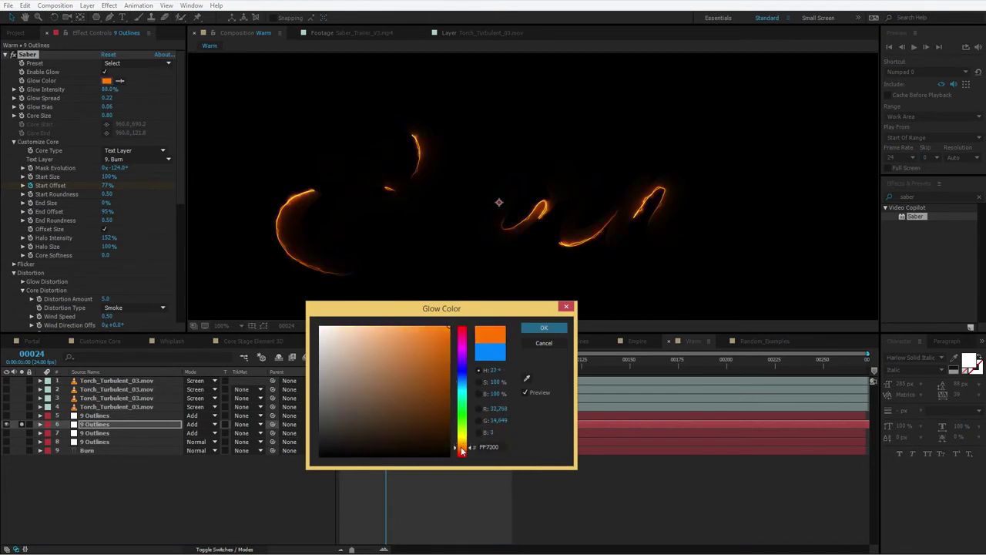
key(Return)
- Disable Blend on Top and keyframe the core Distortion Amount from 18 at frame 24 to 0 at frame 51
scroll(183, 220, down, 4)
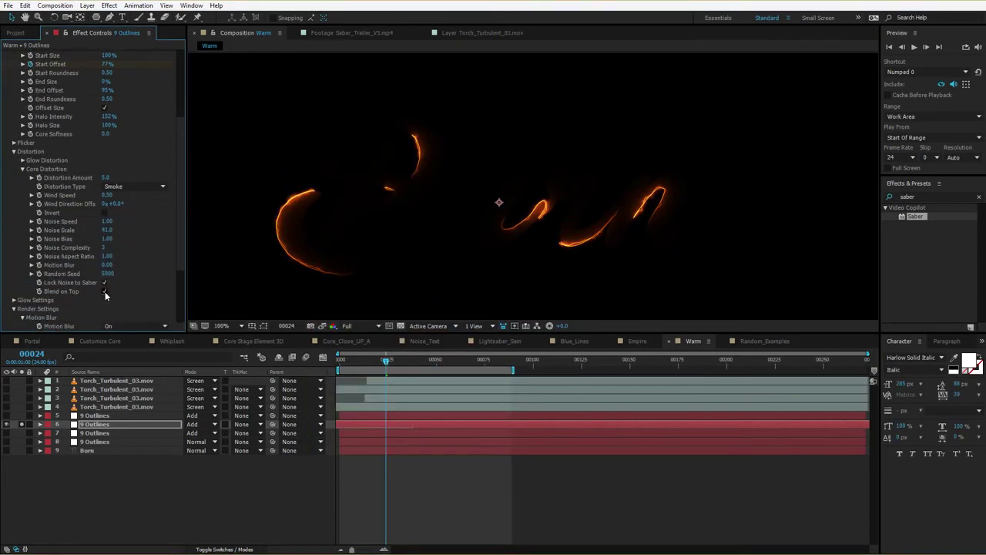
drag(106, 178, 111, 178)
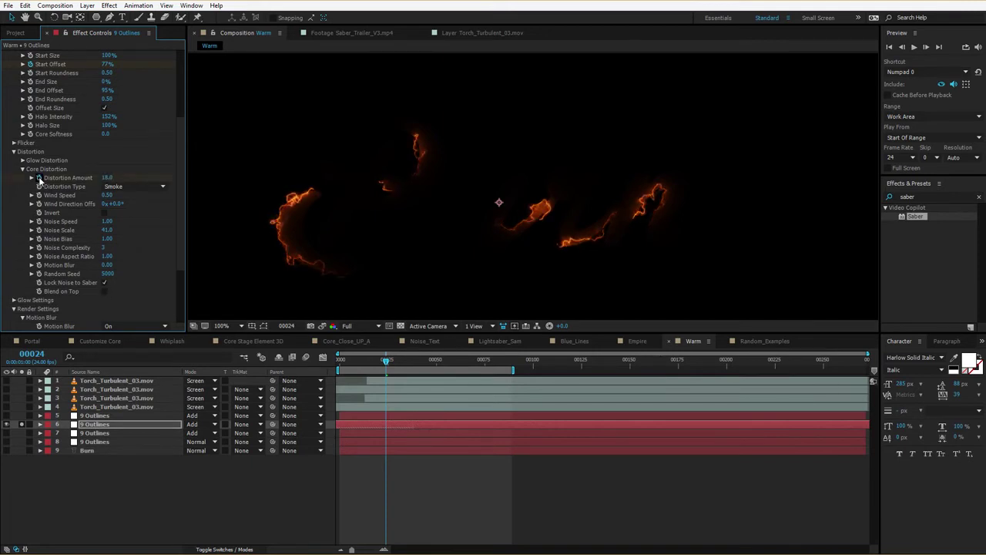
key(u)
drag(386, 361, 438, 360)
click(108, 178)
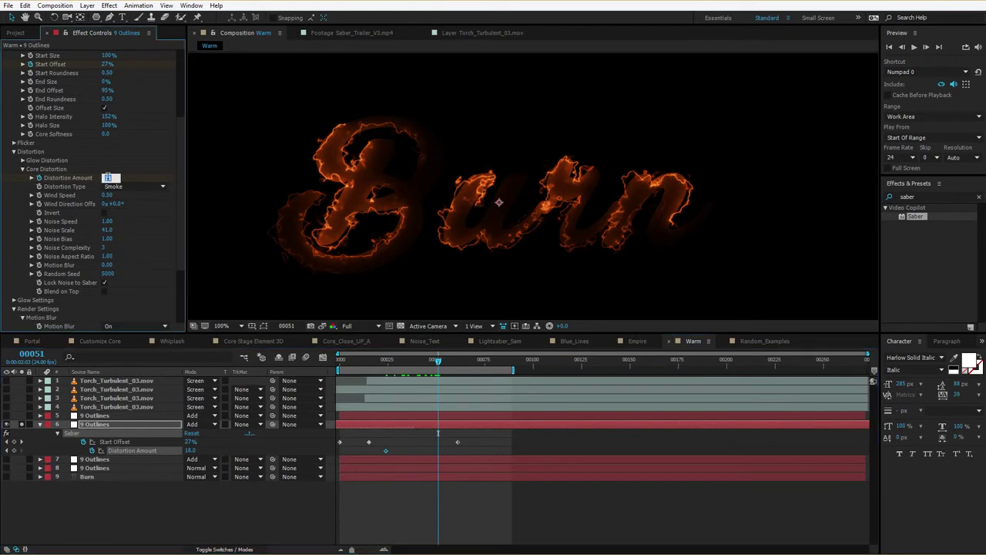
text(0)
key(Return)
mouse_move(437, 360)
mouse_down()
mouse_move(385, 358)
mouse_move(463, 352)
mouse_up()
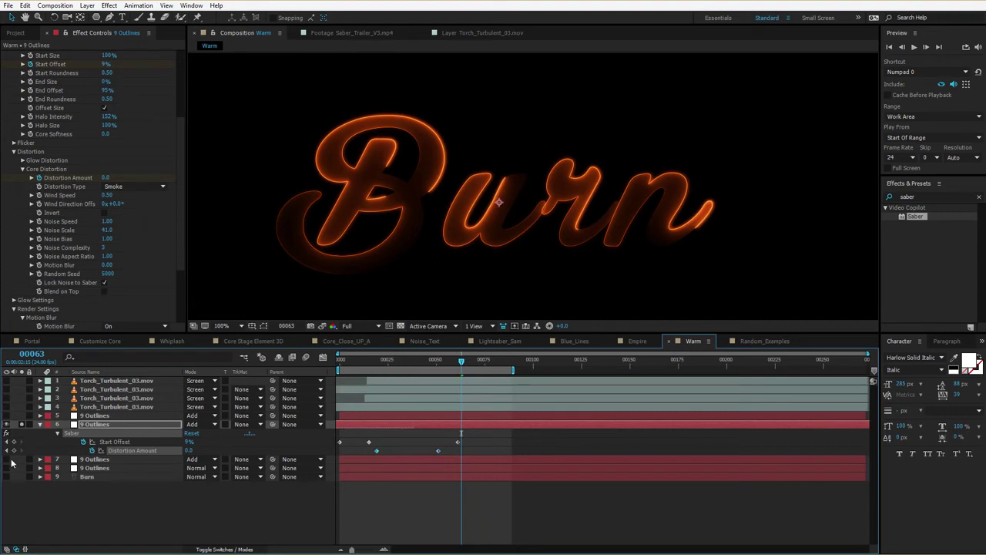
- Show and solo the layer 5 outlines together with layer 6, and preview the combined animation
click(6, 415)
click(22, 415)
key(KP_0)
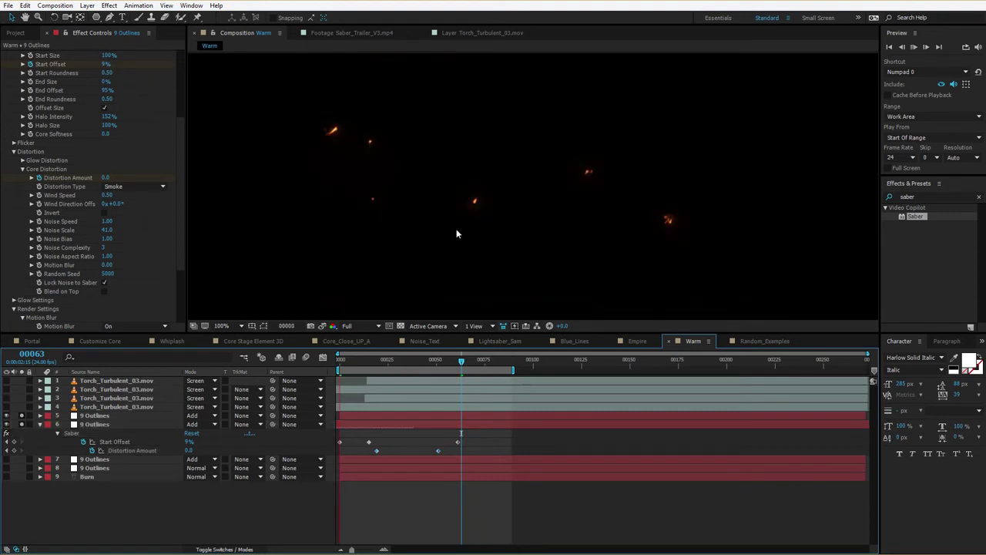
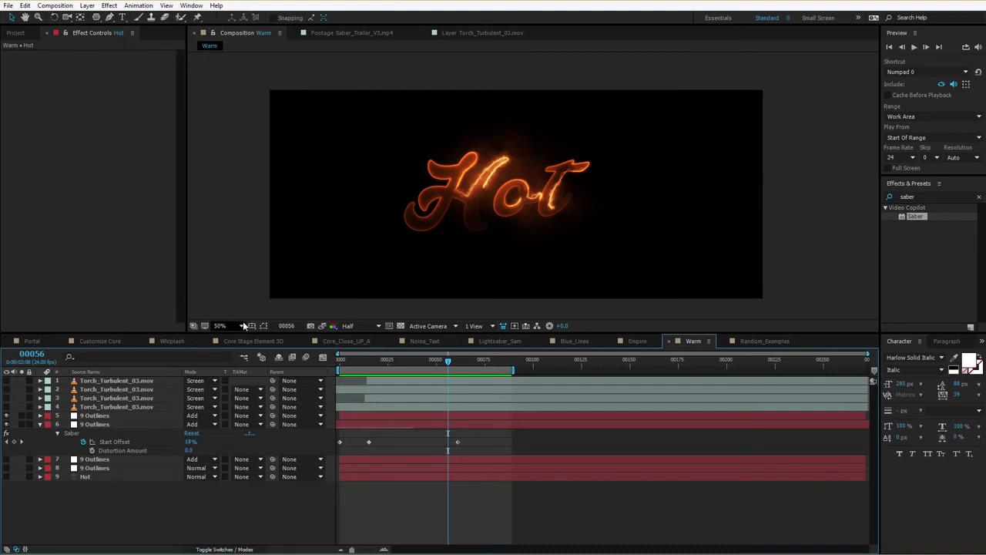
- Inspect the second Torch_Turbulent_03.mov layer's flame and mask on its own, and return to the Warm composition
double_click(103, 390)
key(period)
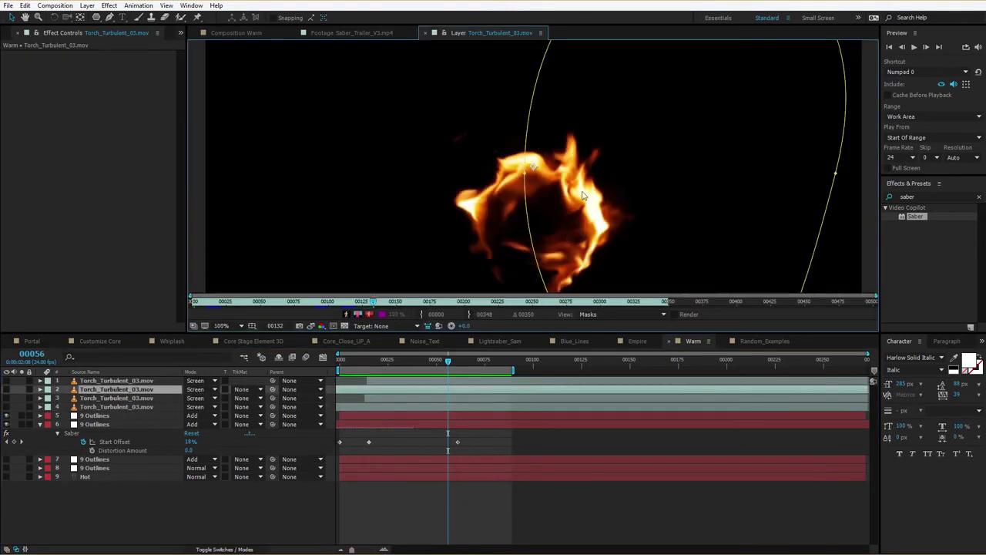
key(comma)
click(232, 32)
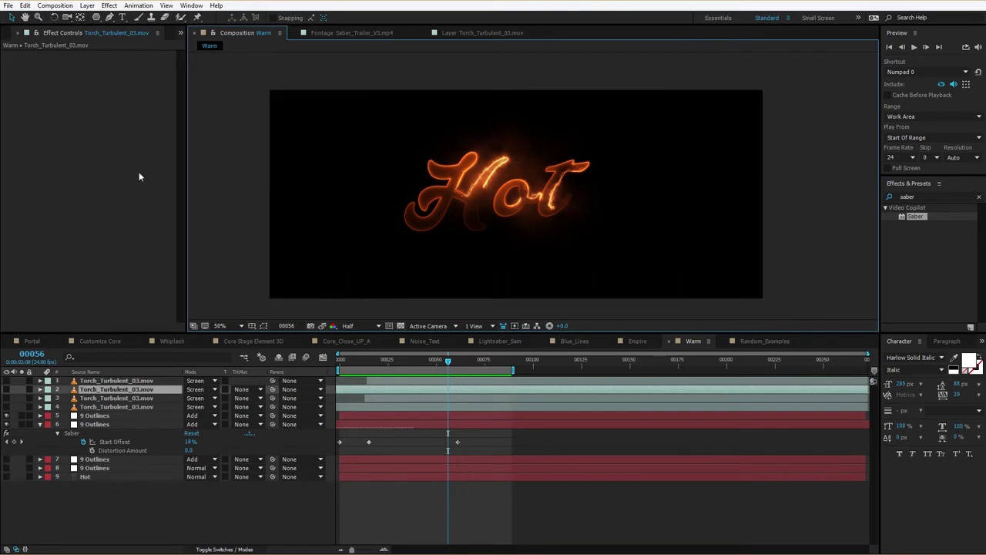
- Show all four Torch_Turbulent_03.mov layers, move two flames onto the upper tips of the H and t, and preview the result
drag(7, 406, 7, 380)
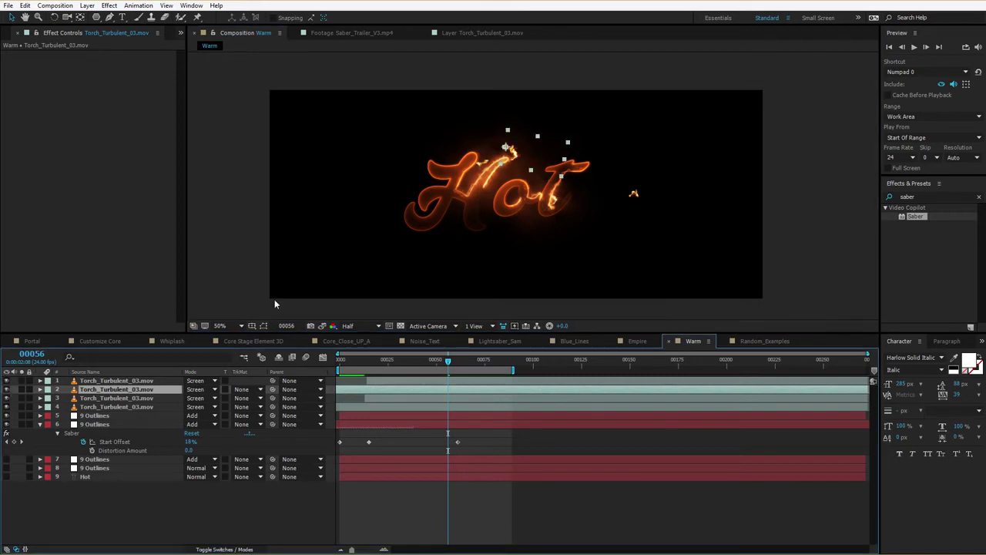
scroll(539, 201, up, 1)
drag(737, 200, 648, 140)
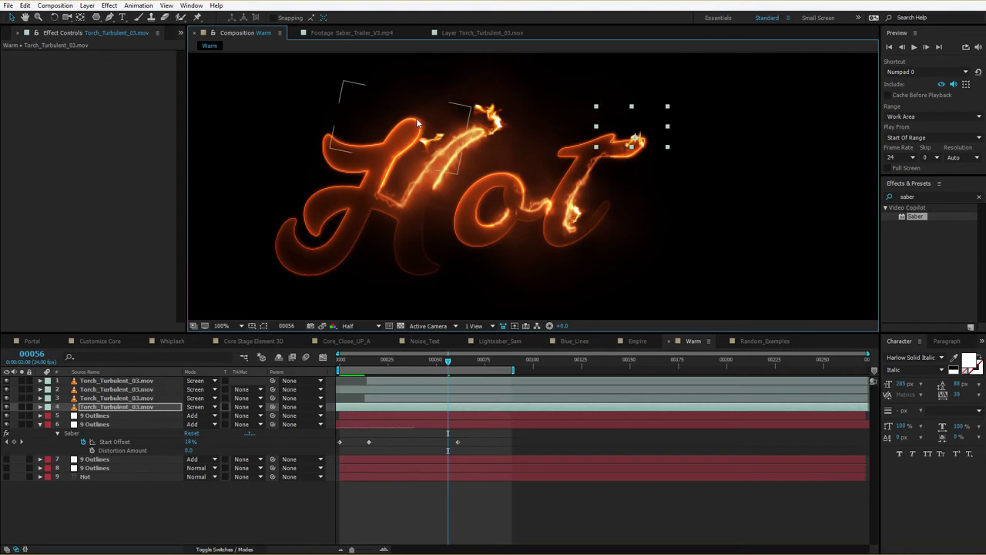
drag(490, 118, 490, 128)
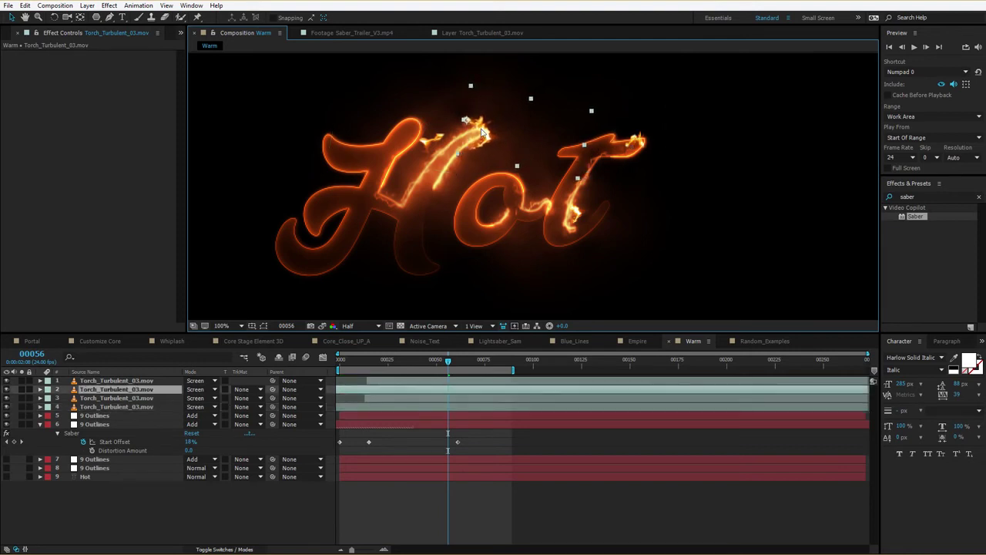
key(space)
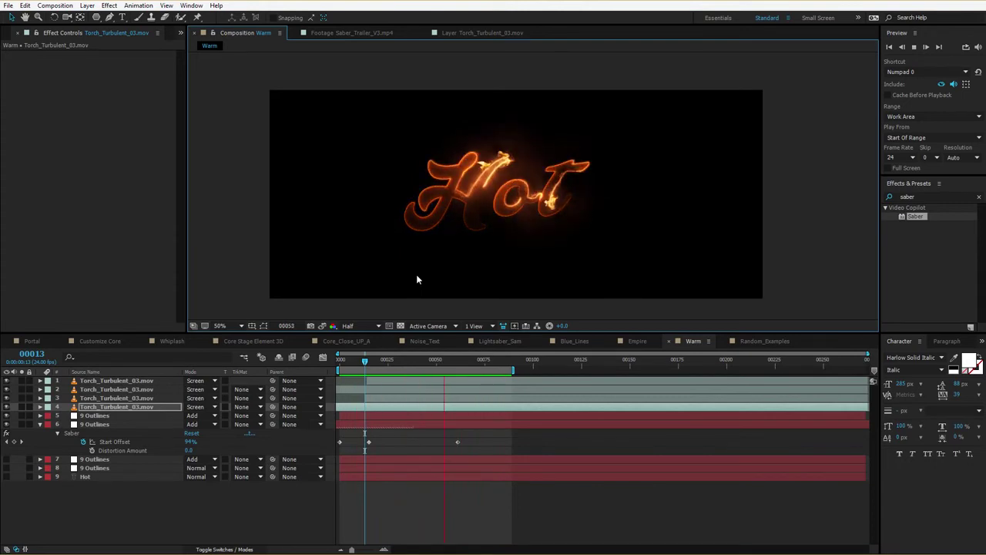
- Switch to the browser to look over the Action Essentials 2 product page, and return to After Effects
key(alt+Tab)
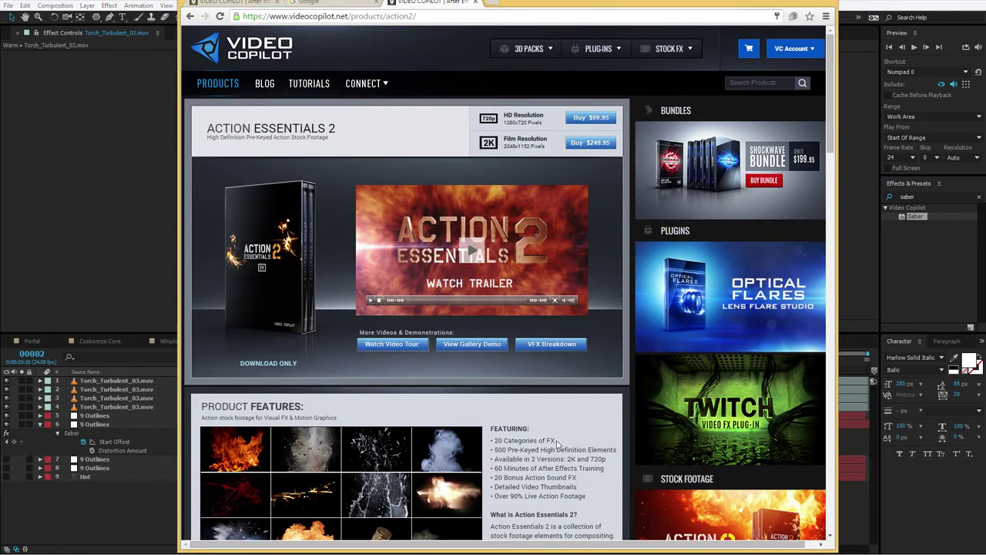
scroll(556, 442, down, 1)
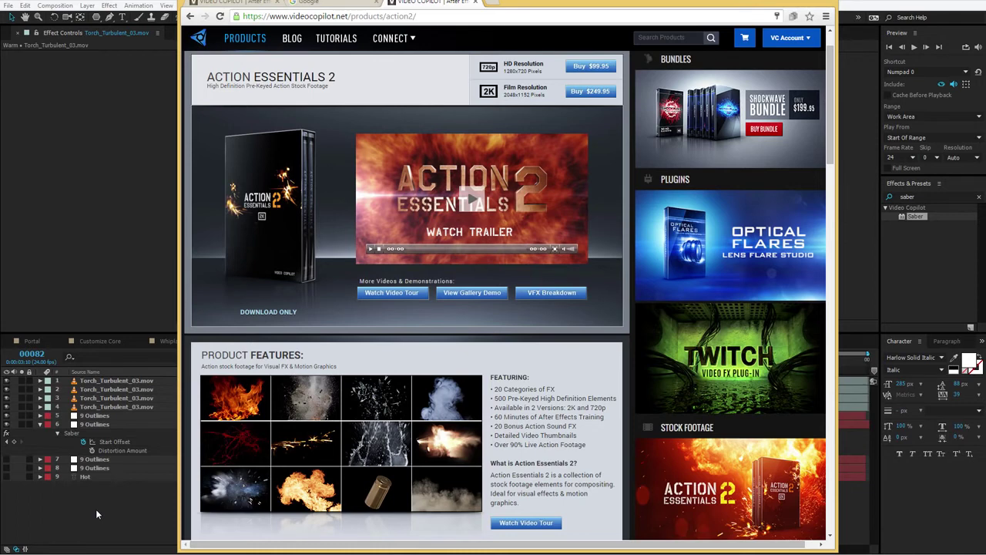
click(75, 511)
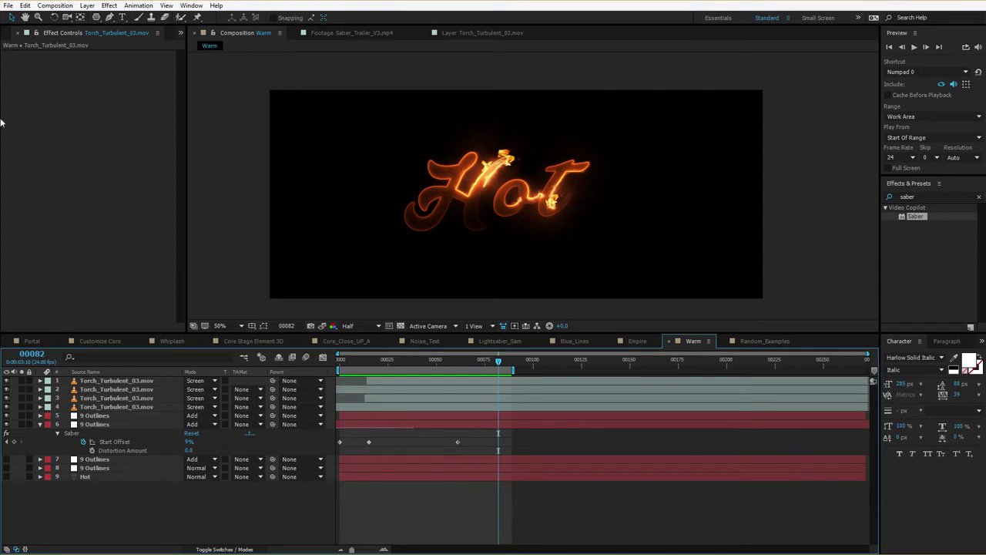
- Open the ACTION ESSENTIALS 2 footage folder and preview FireCracker_01.mov and FireCracker_02.mov
click(8, 36)
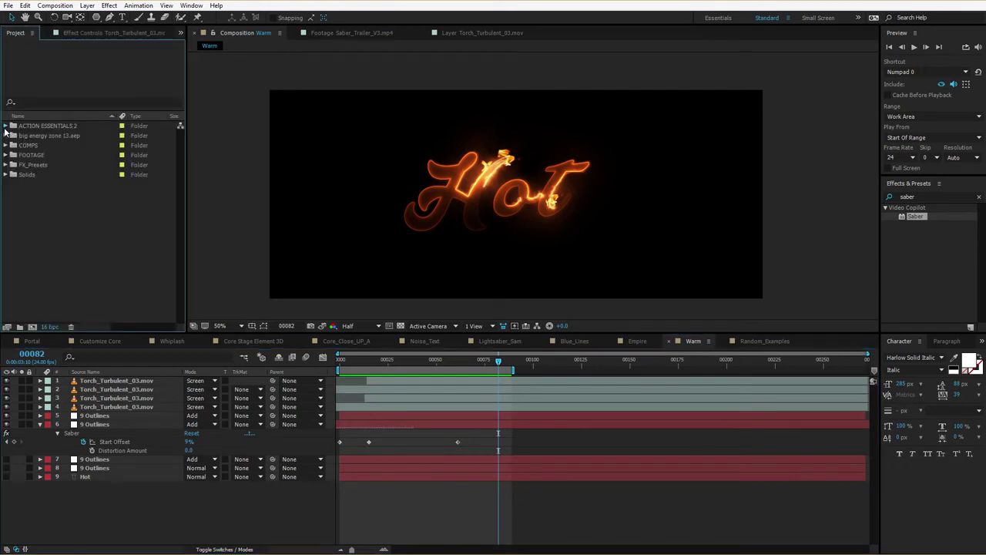
click(6, 127)
double_click(50, 165)
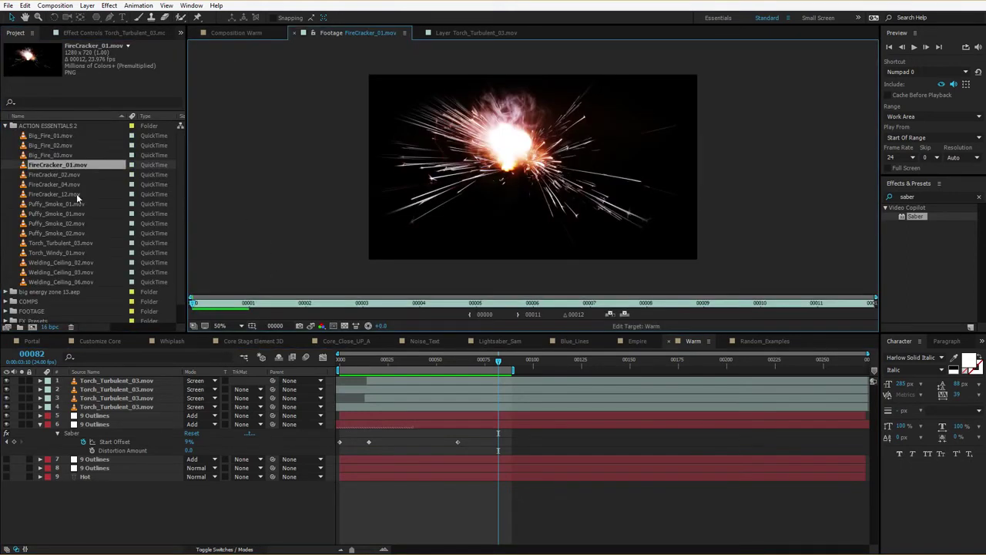
click(291, 303)
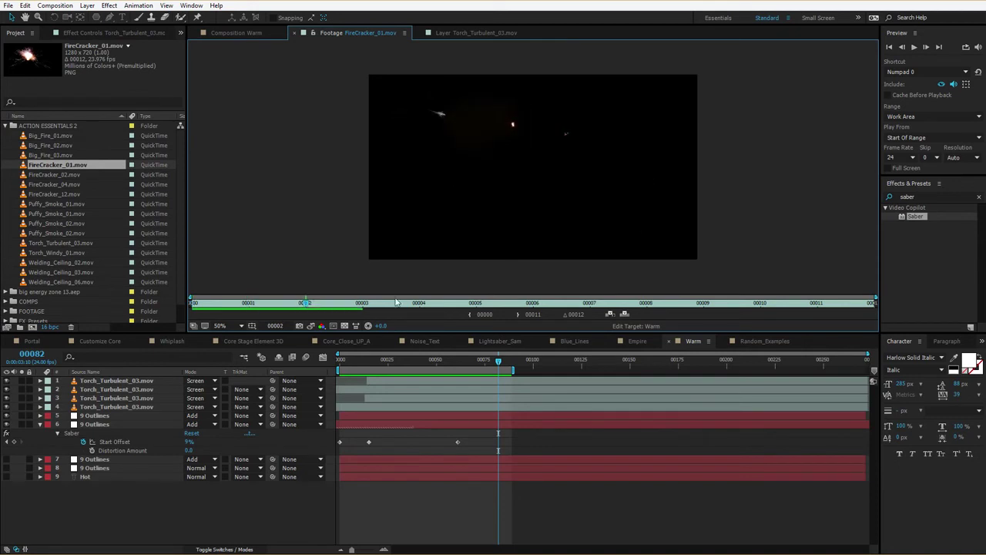
double_click(54, 175)
mouse_move(235, 306)
mouse_down()
mouse_move(419, 308)
mouse_move(226, 309)
mouse_up()
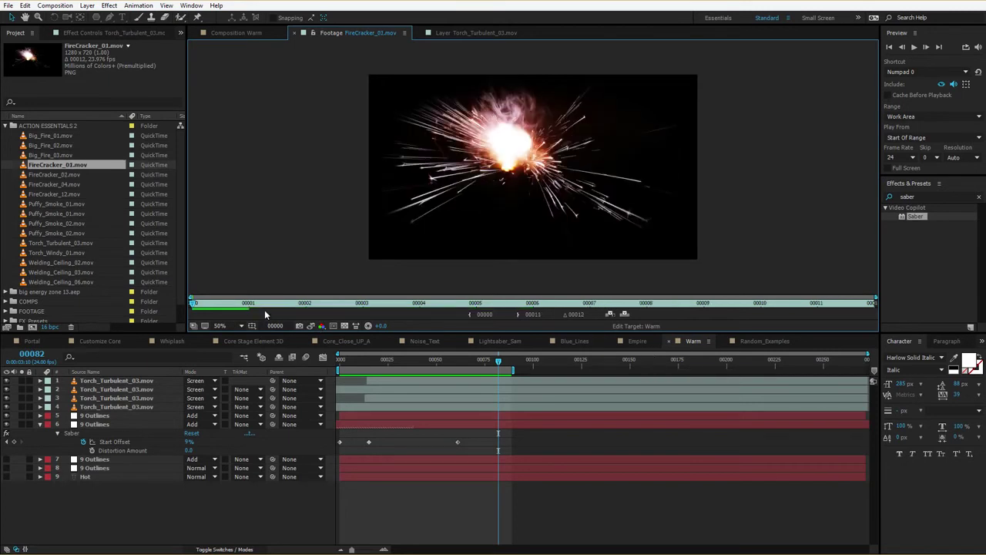
key(space)
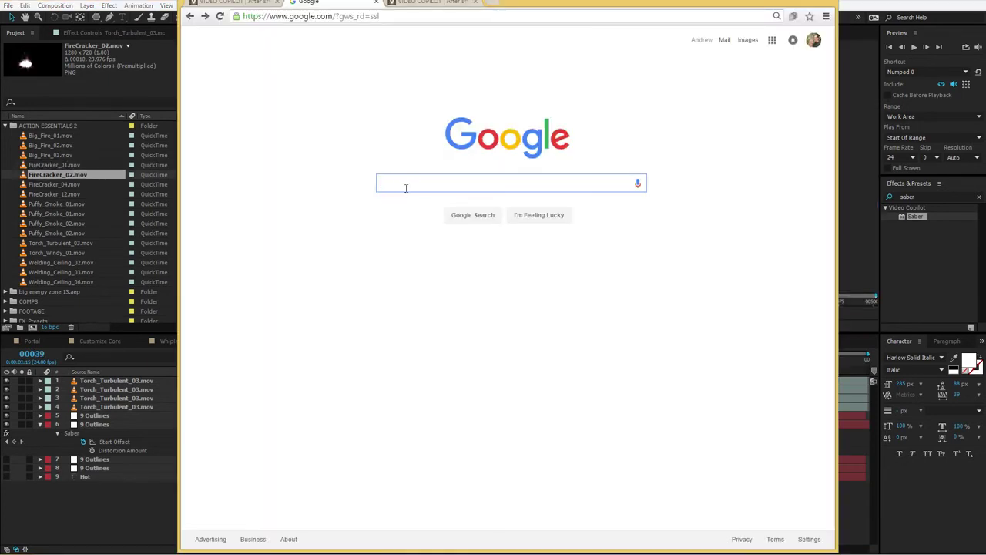
- Search the web for "3d sparks tutorial after effects", look over the 3D Sparks Title tutorial, and return to After Effects
text(3)
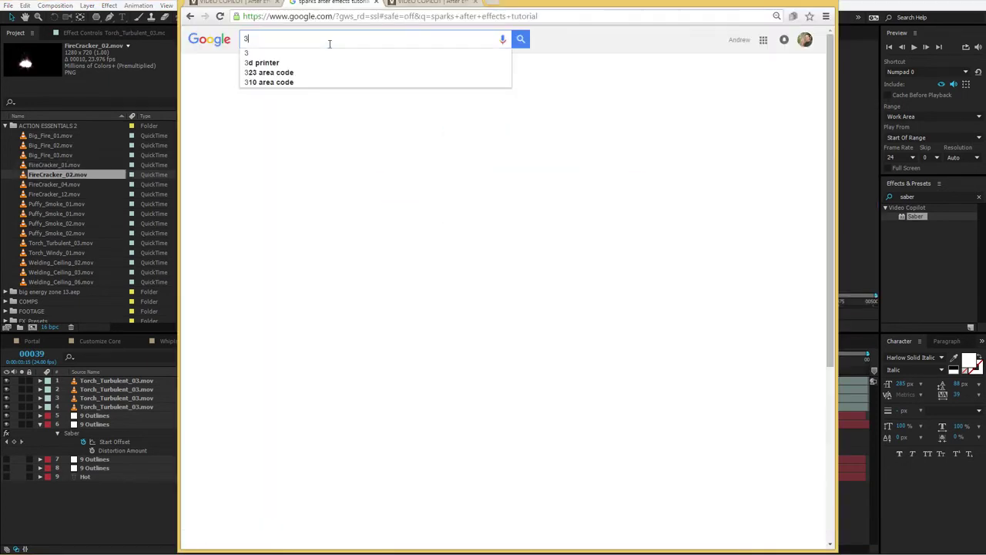
text(d sparks tutorial after effects)
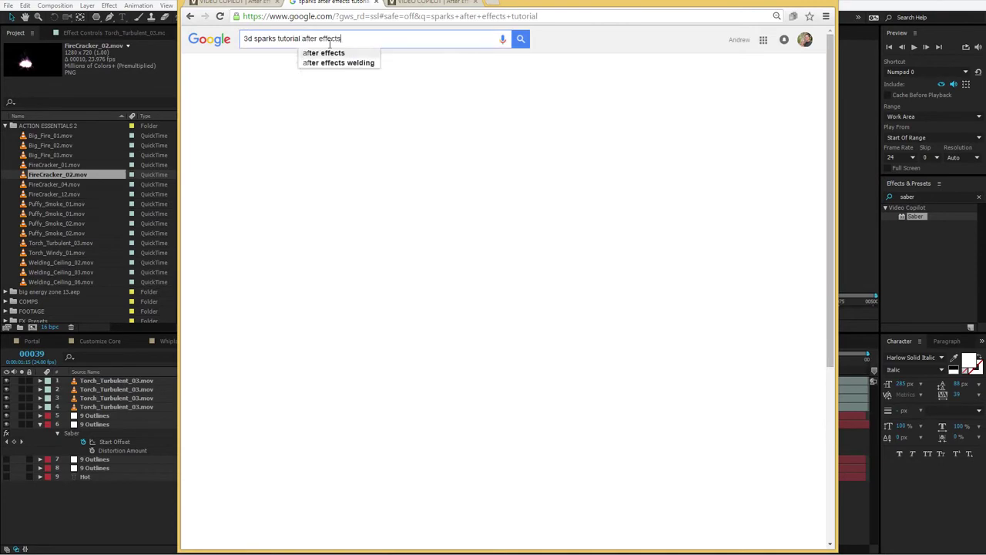
key(Return)
click(386, 110)
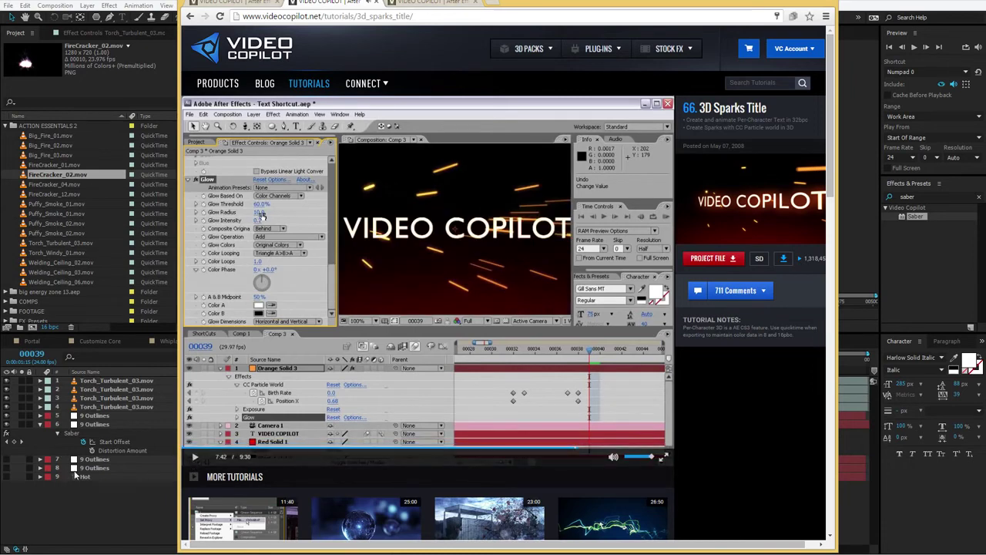
click(100, 497)
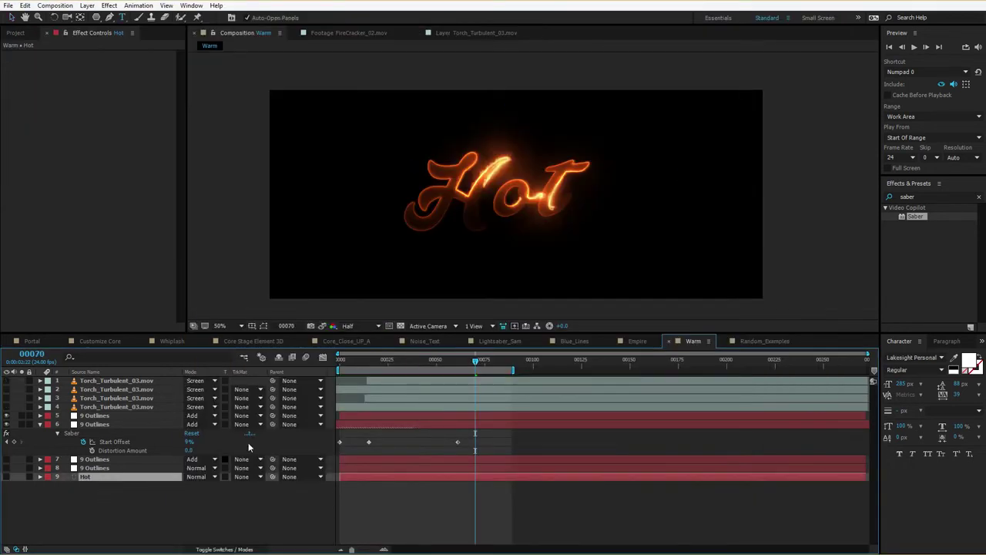
- Check the layer 5 Saber outlines and replace the Hot text layer's wording with "Longer"
click(92, 415)
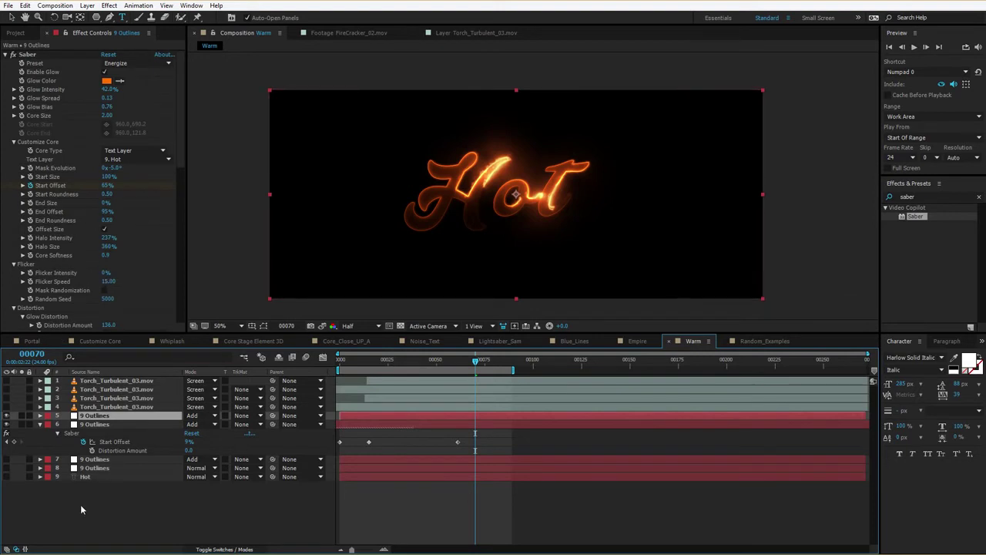
click(86, 477)
text(Longer)
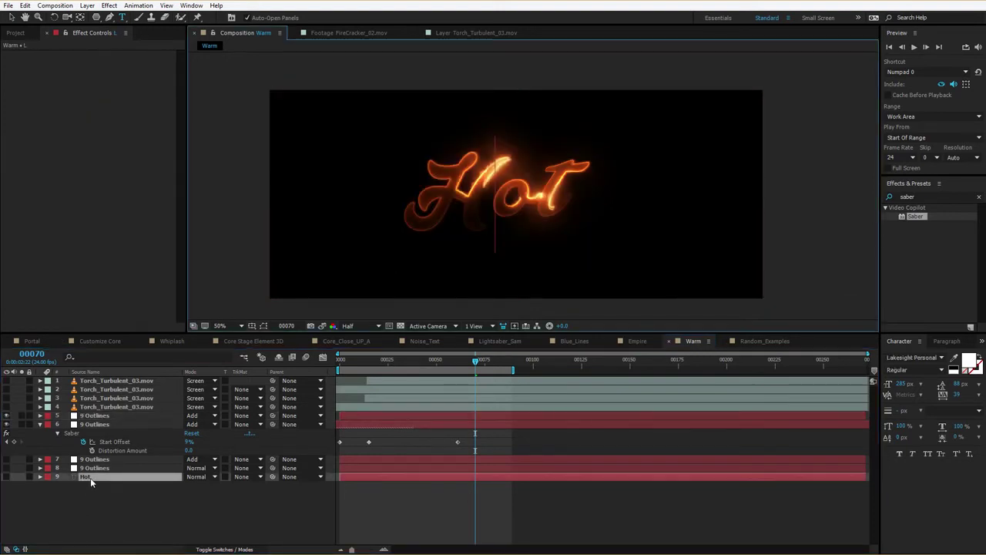
key(Return)
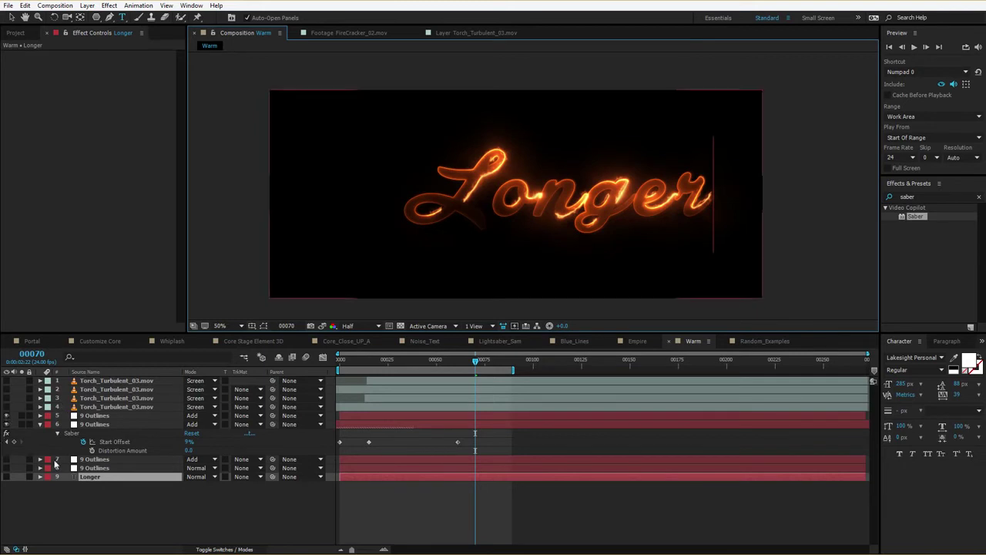
- Solo the layer 5 outlines, raise their Saber Flicker Intensity to 291%, and preview the flickering
click(88, 416)
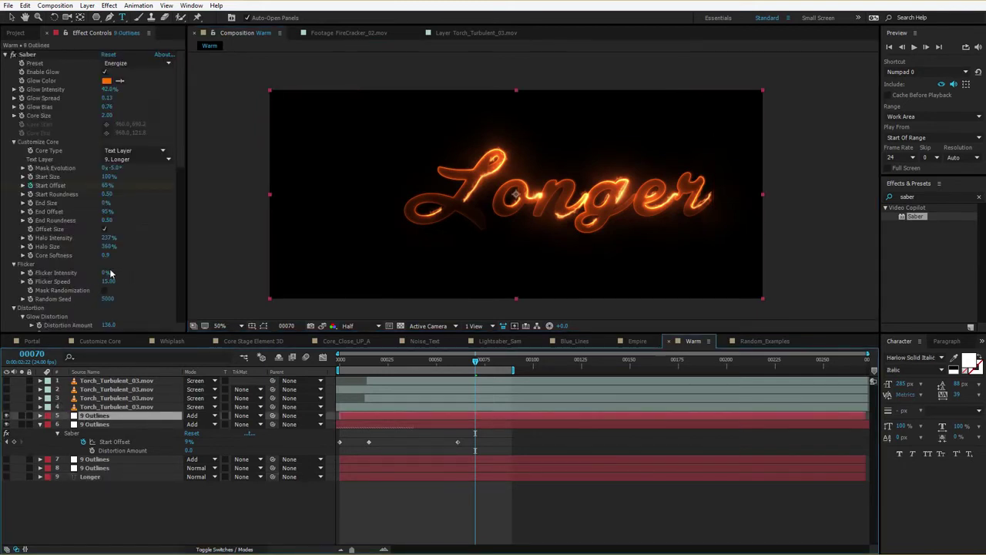
drag(104, 274, 130, 274)
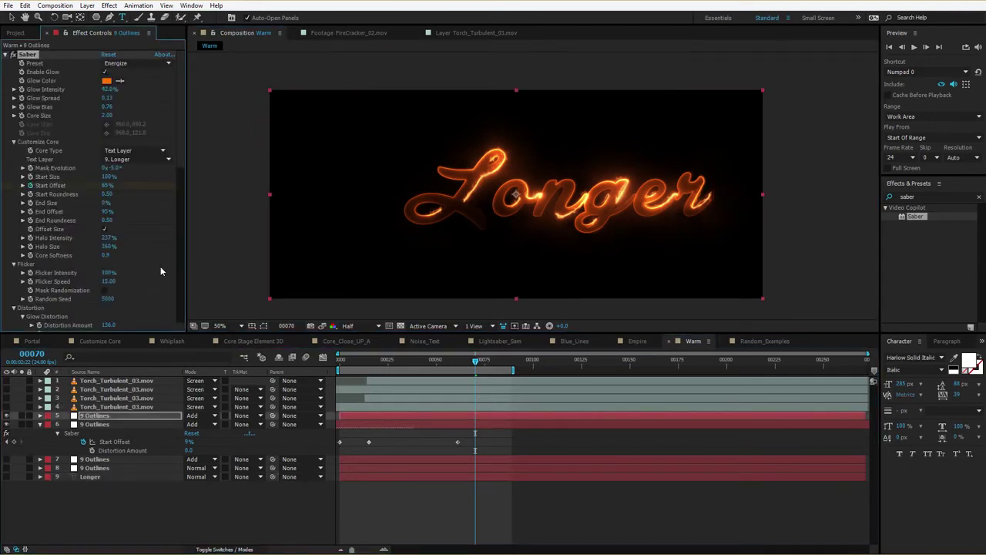
click(20, 415)
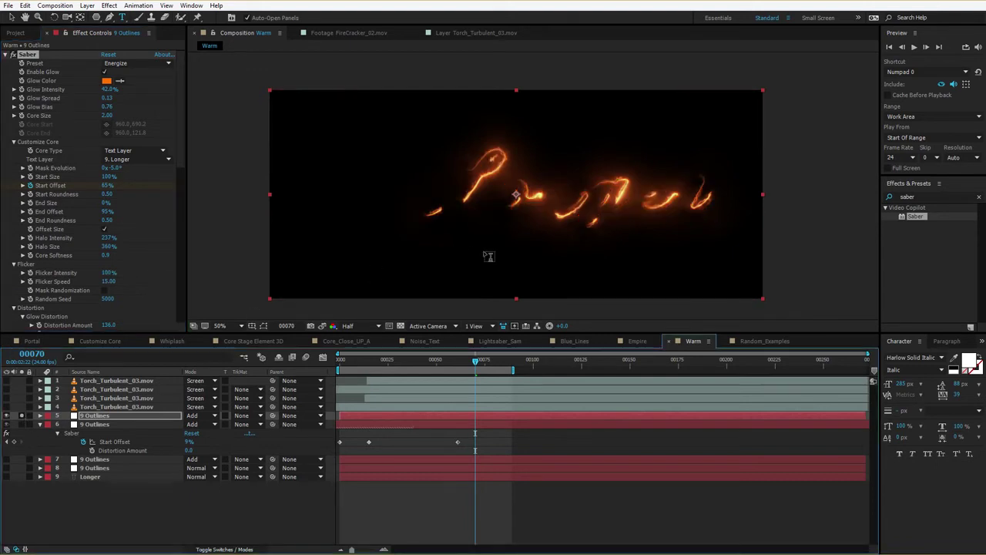
key(space)
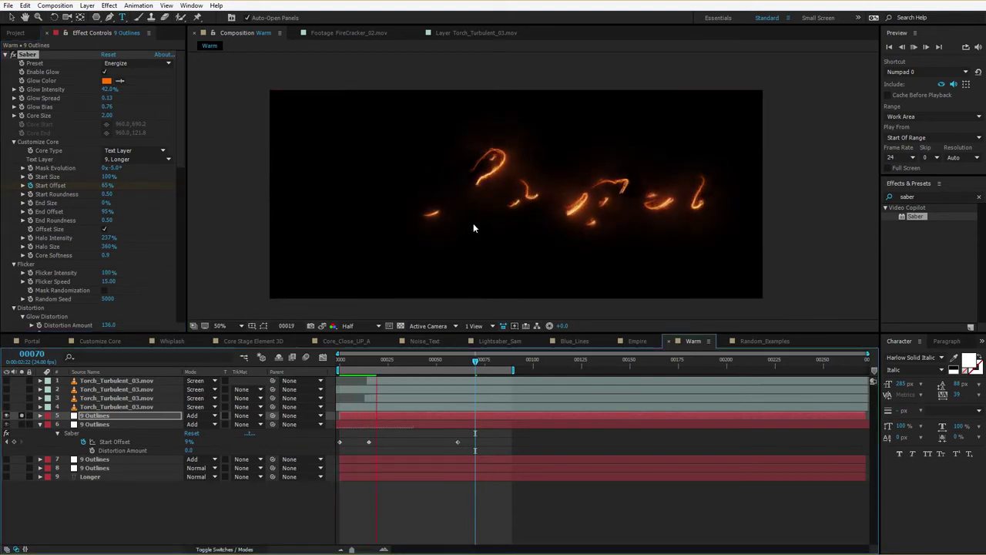
drag(109, 272, 157, 267)
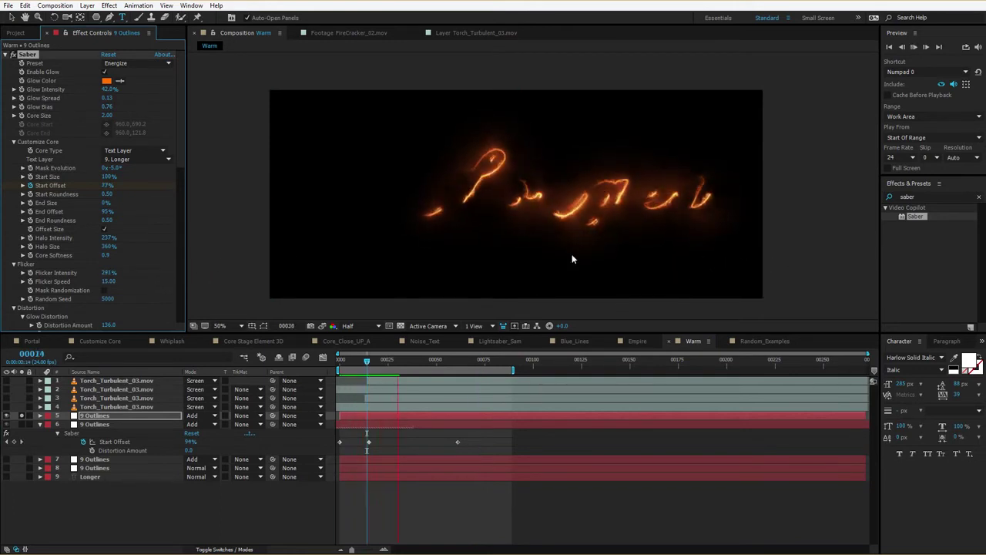
key(space)
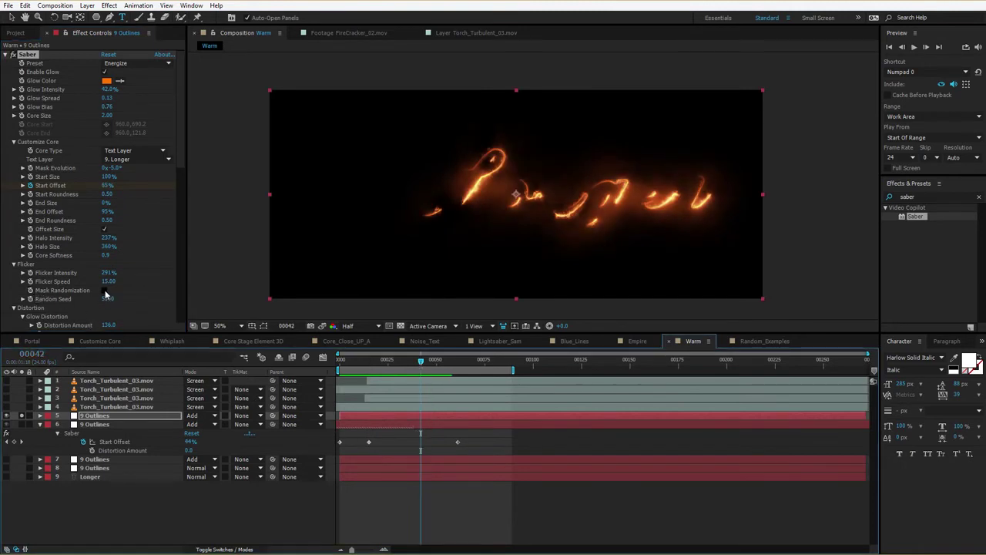
- Enable Mask Randomization on the layer 5 Saber effect, set Flicker Intensity to 50%, and preview the text
mouse_move(417, 364)
mouse_down()
mouse_move(394, 366)
mouse_move(417, 362)
mouse_up()
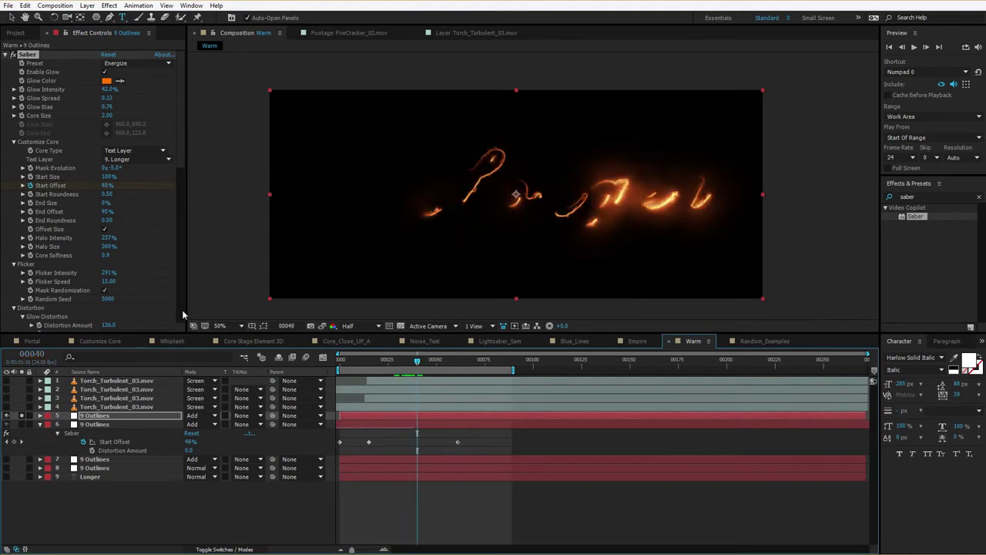
click(109, 273)
text(50)
key(Return)
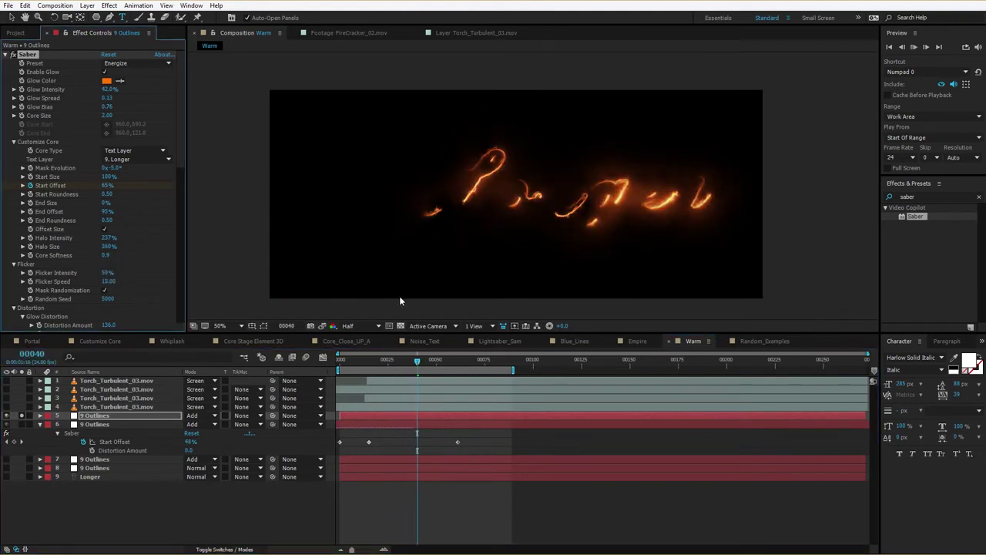
key(space)
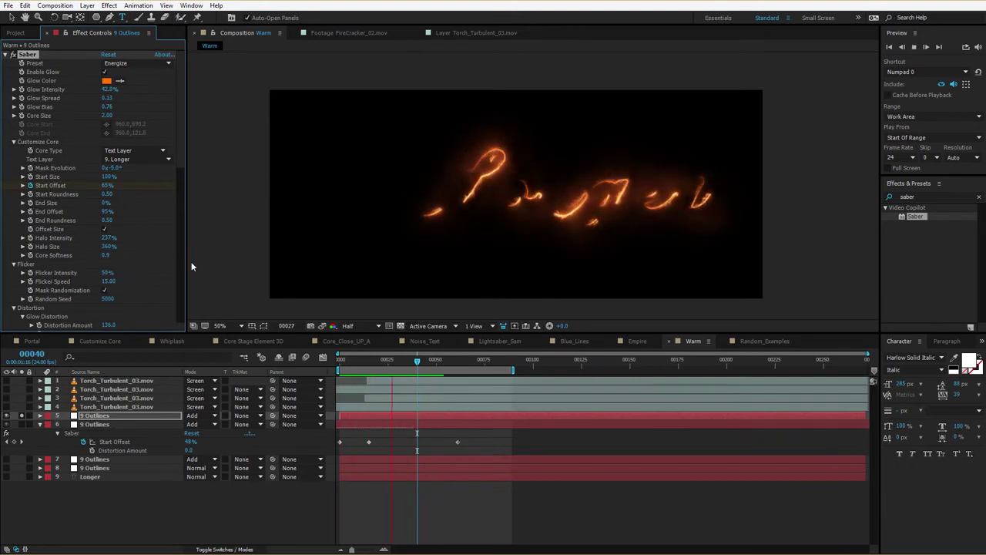
click(107, 273)
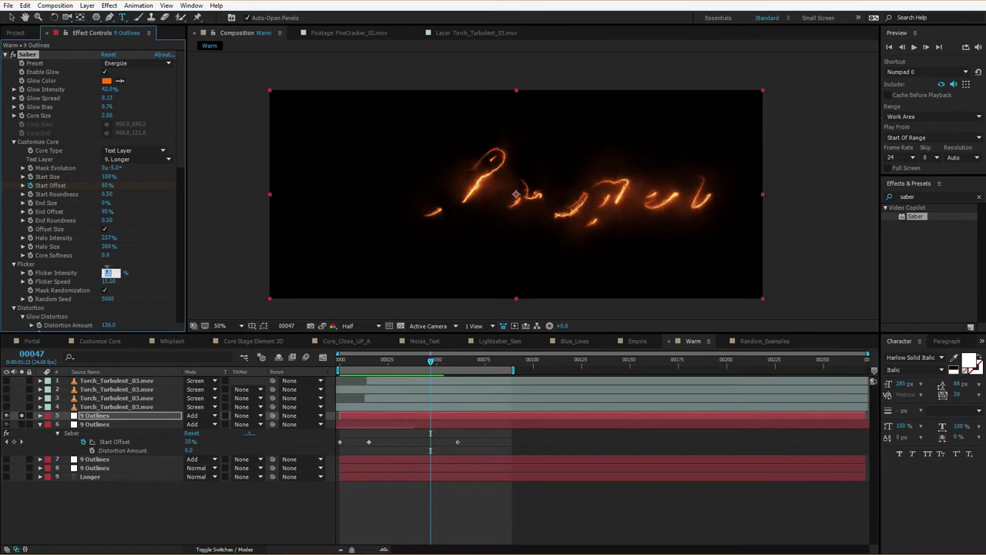
key(Return)
key(space)
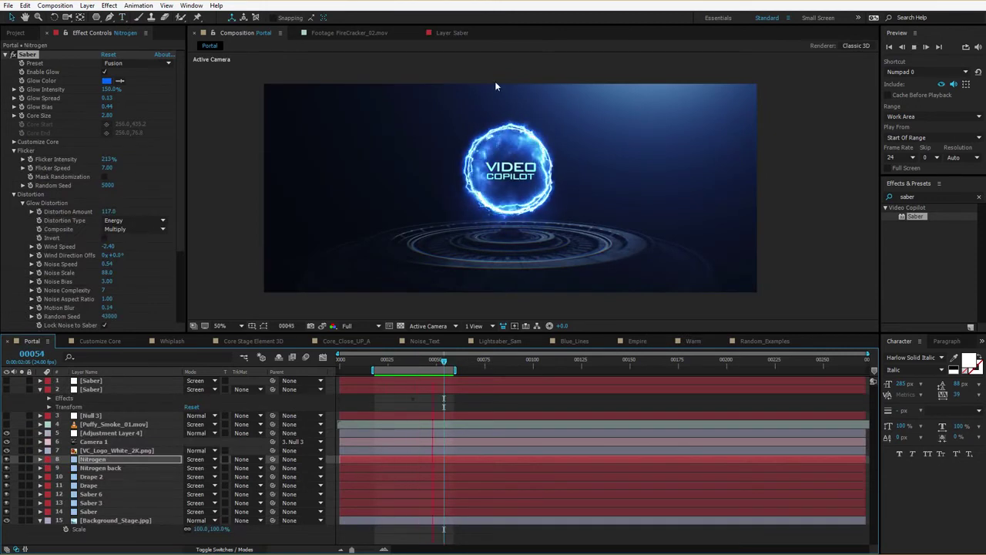
- In the Portal composition, solo the Nitrogen layer and preview the energy inside the ring on its own
key(space)
key(c)
scroll(533, 189, up, 1)
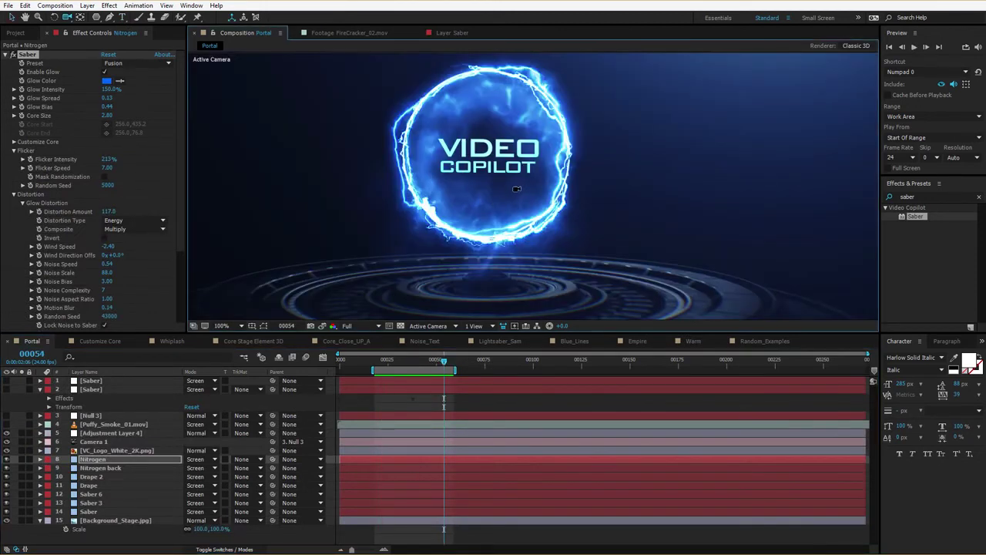
mouse_move(515, 188)
mouse_down()
mouse_move(501, 192)
mouse_move(530, 196)
mouse_move(489, 199)
mouse_move(523, 196)
mouse_move(504, 197)
mouse_up()
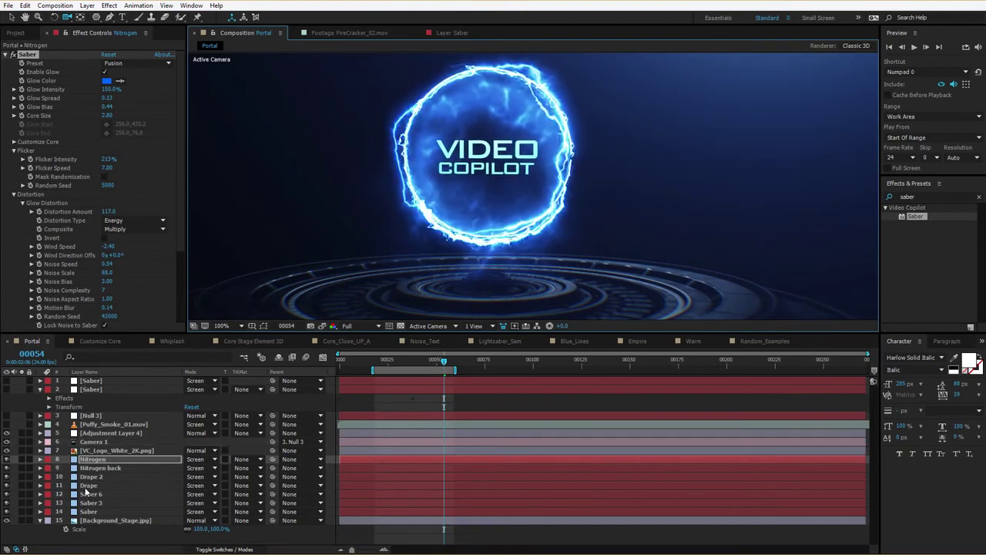
click(22, 459)
key(space)
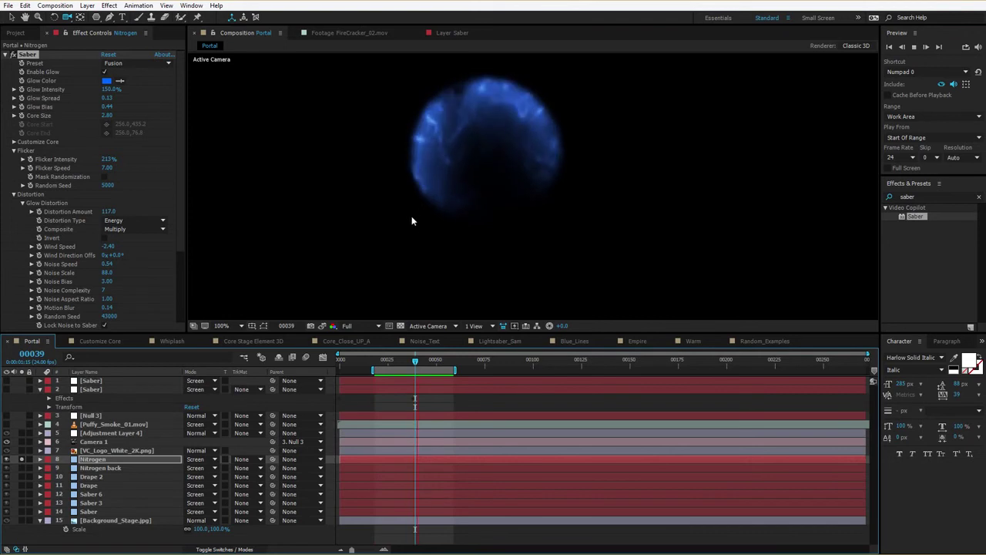
key(space)
drag(376, 359, 389, 361)
scroll(172, 235, down, 3)
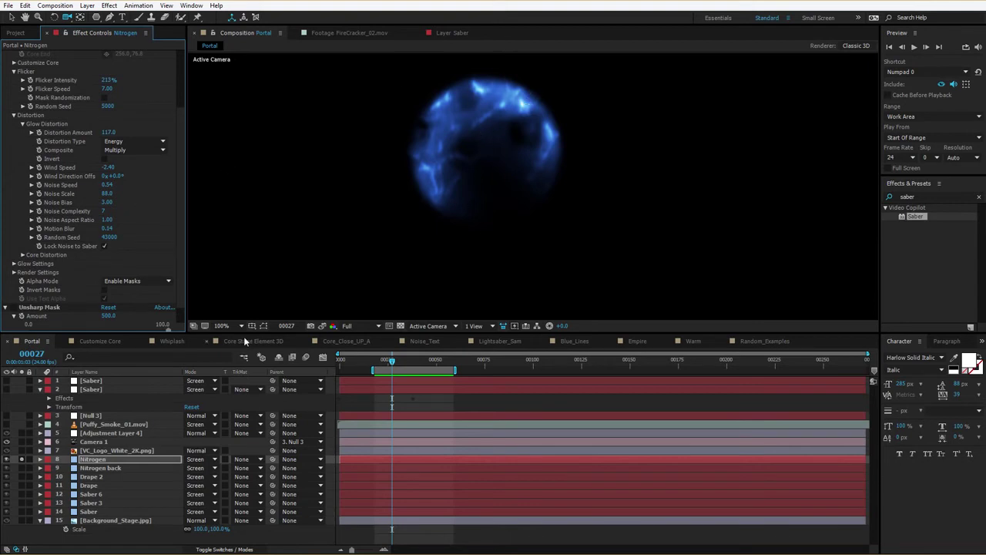
- Reveal the Nitrogen layer's mask properties and set Mask Expansion to -26 pixels
key(m)
key(m)
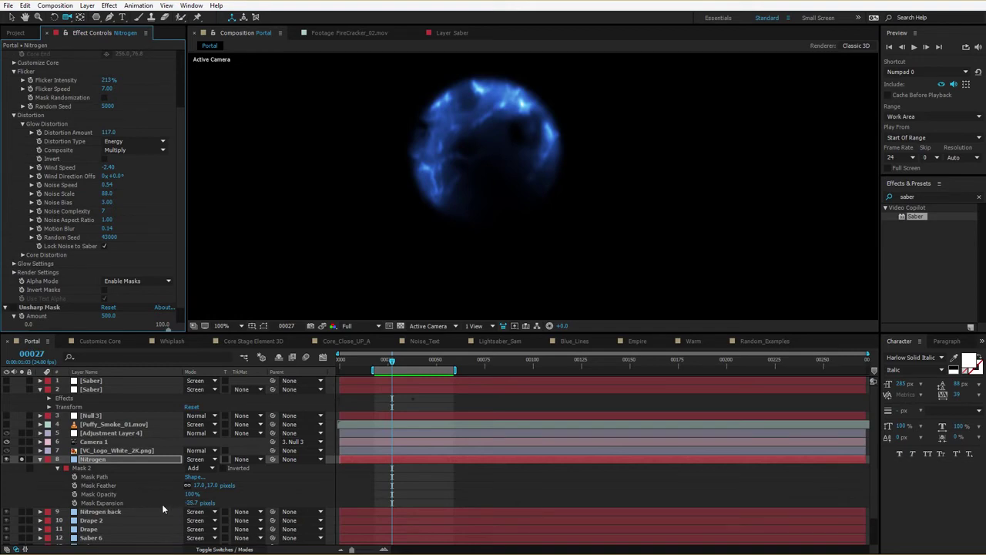
click(194, 503)
text(0)
key(Return)
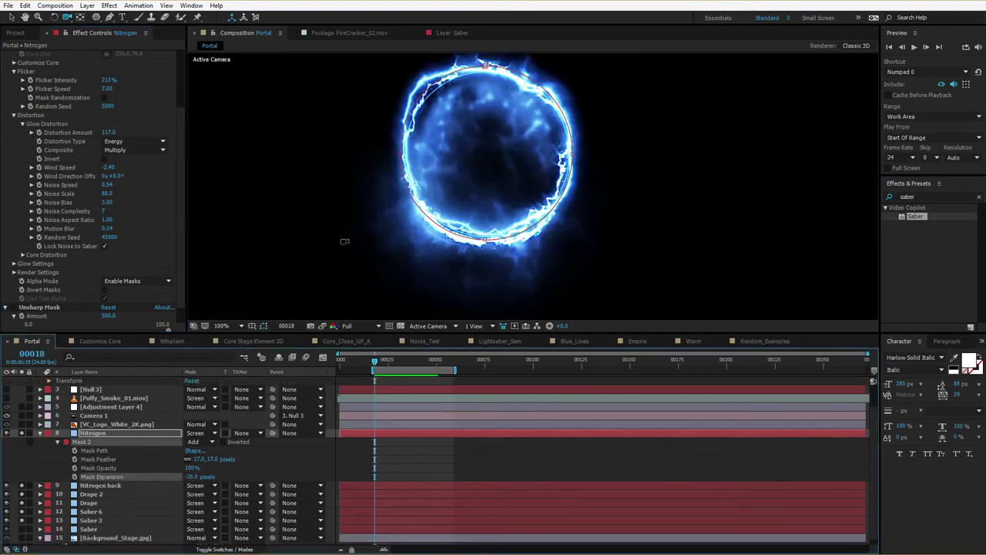
- Preview the Nitrogen layer soloed together with the Nitrogen back, Drape 2, Drape, Saber 6 and Saber 3 layers
key(KP_0)
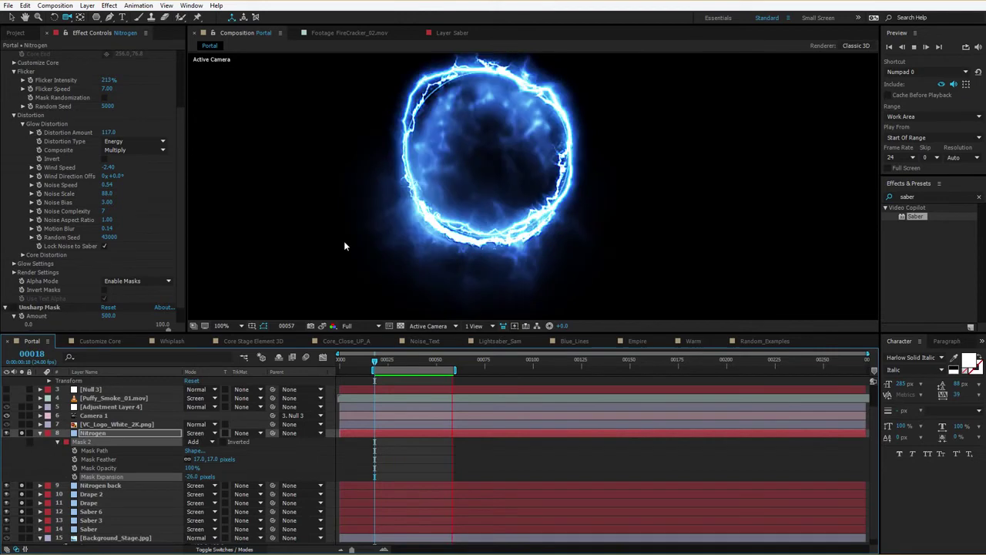
key(space)
click(397, 435)
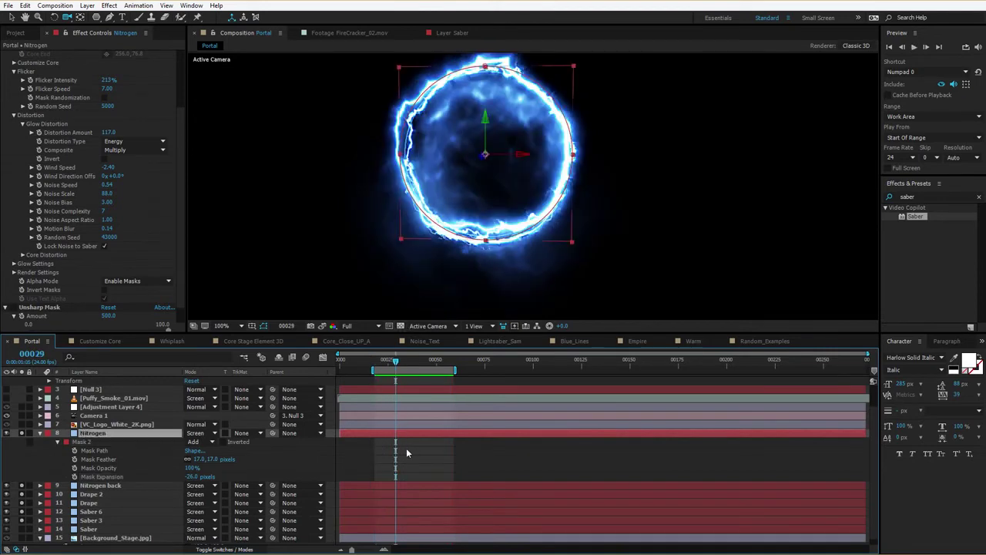
click(406, 448)
scroll(515, 209, down, 1)
- Solo the Drape 2 layer, inspect its lower arc at different frames, and turn the solo off again
click(90, 494)
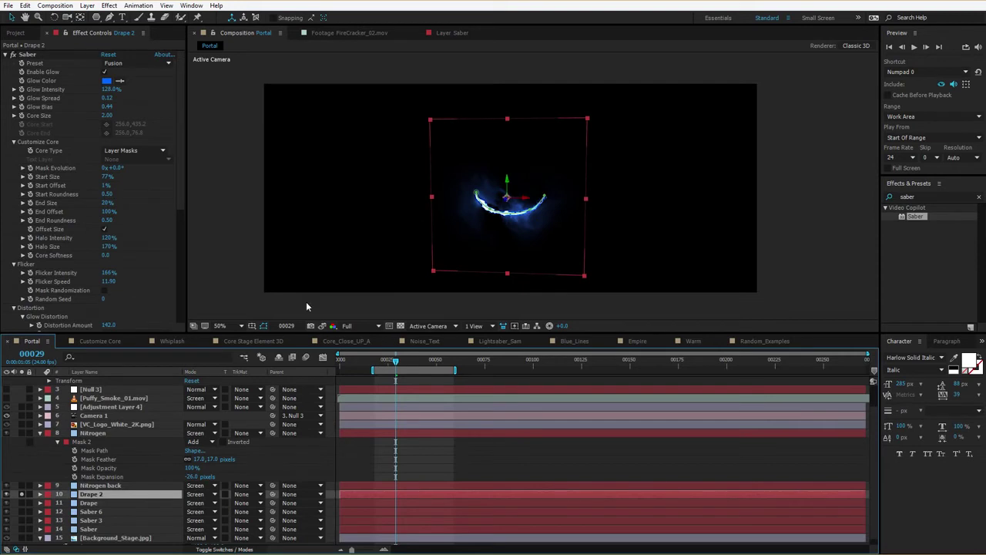
key(period)
click(419, 199)
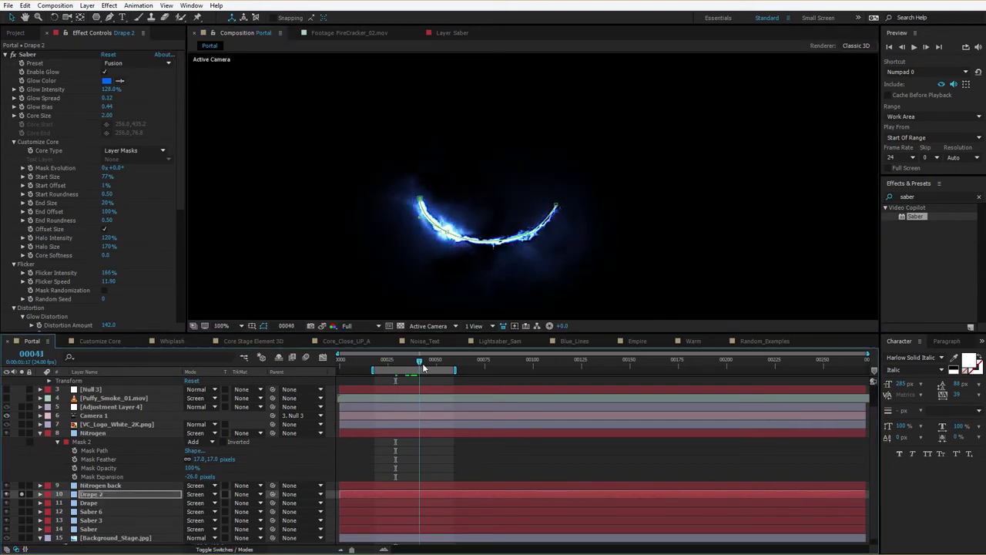
click(409, 363)
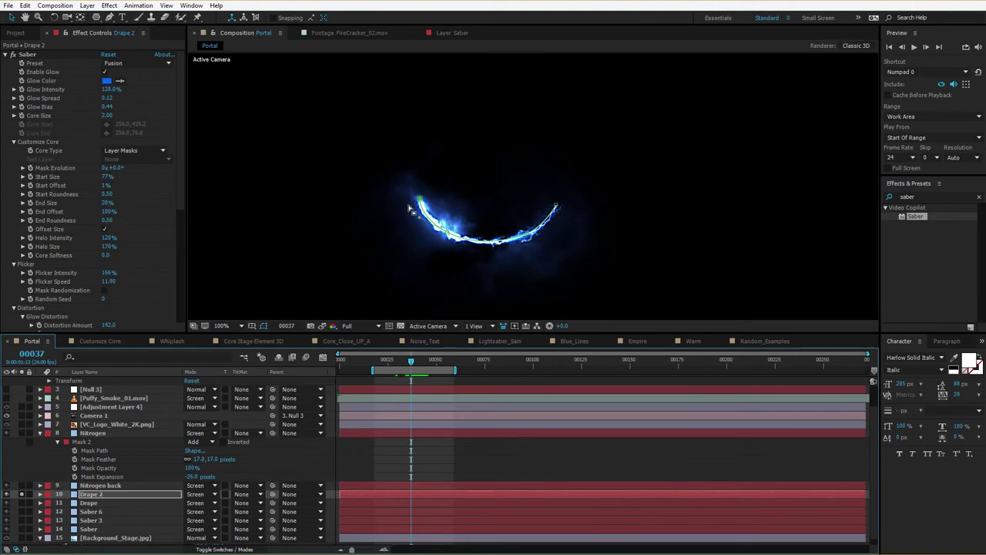
click(22, 493)
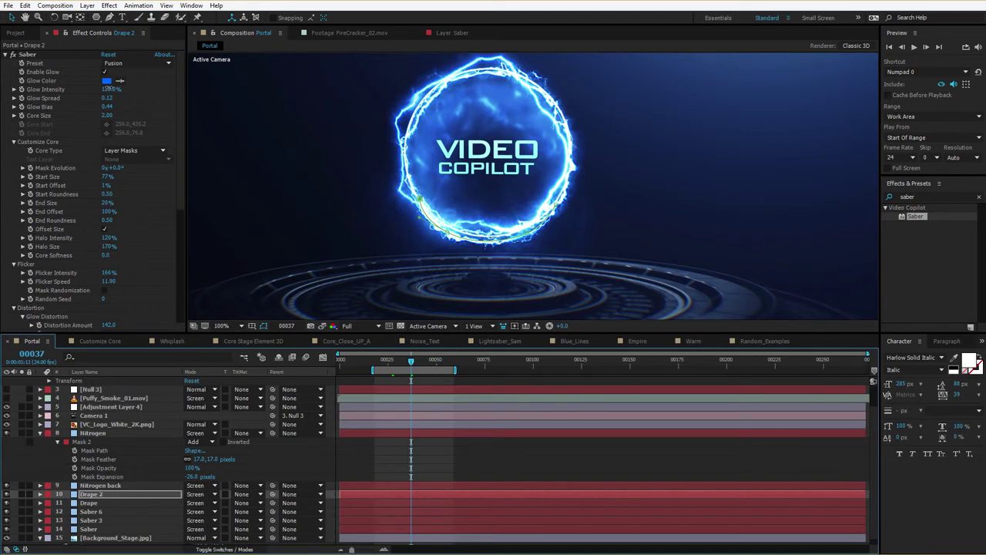
- Raise the Drape 2 layer's Saber Glow Intensity to about 152% and preview the portal
mouse_move(108, 89)
mouse_down()
mouse_move(132, 89)
mouse_move(120, 89)
mouse_up()
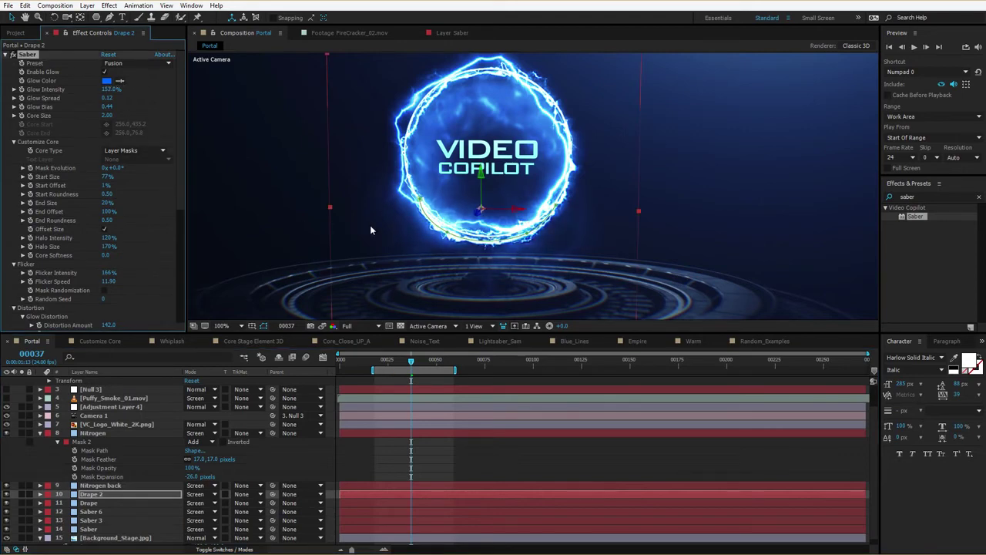
key(space)
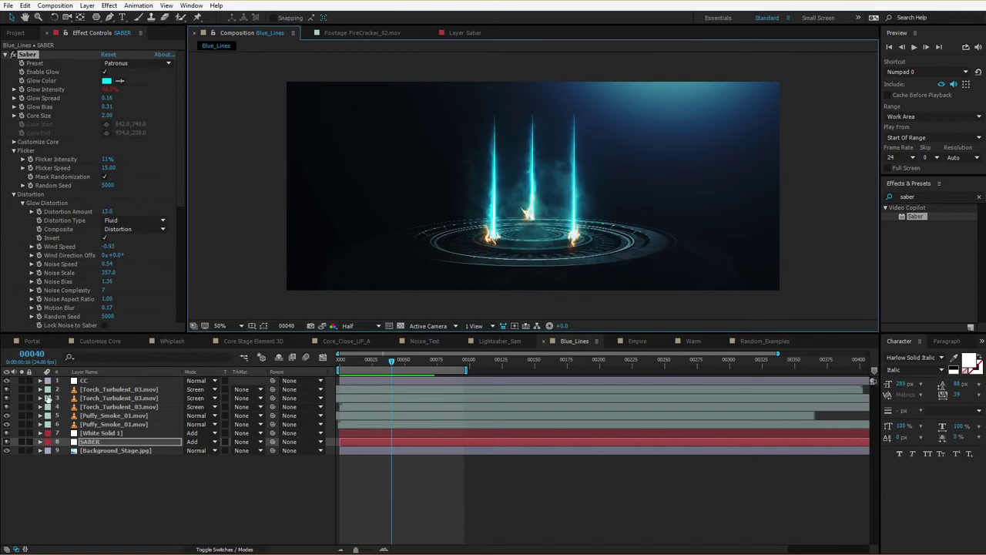
- In the Blue_Lines composition, solo the two Puffy_Smoke_01.mov layers, turn the solos off, and preview the complete scene
click(21, 424)
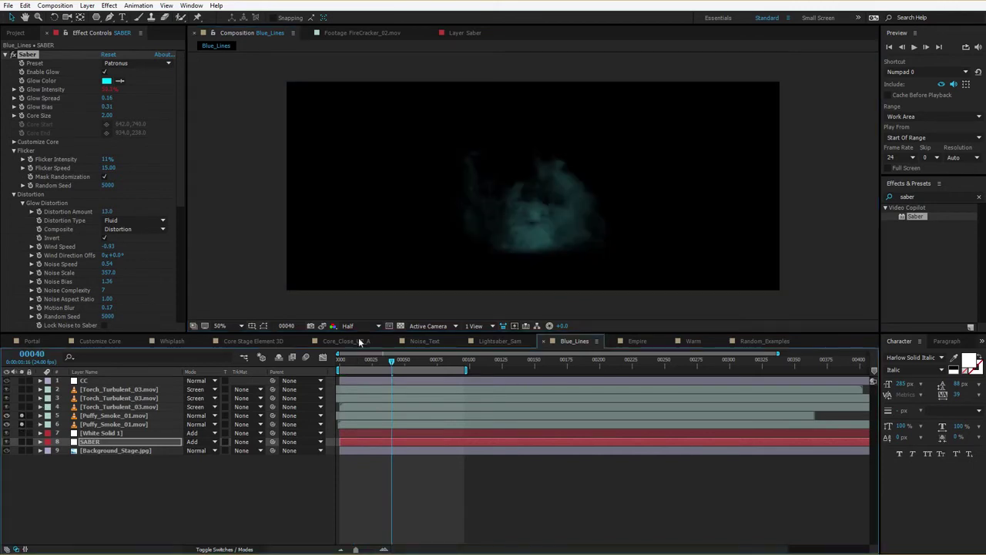
key(space)
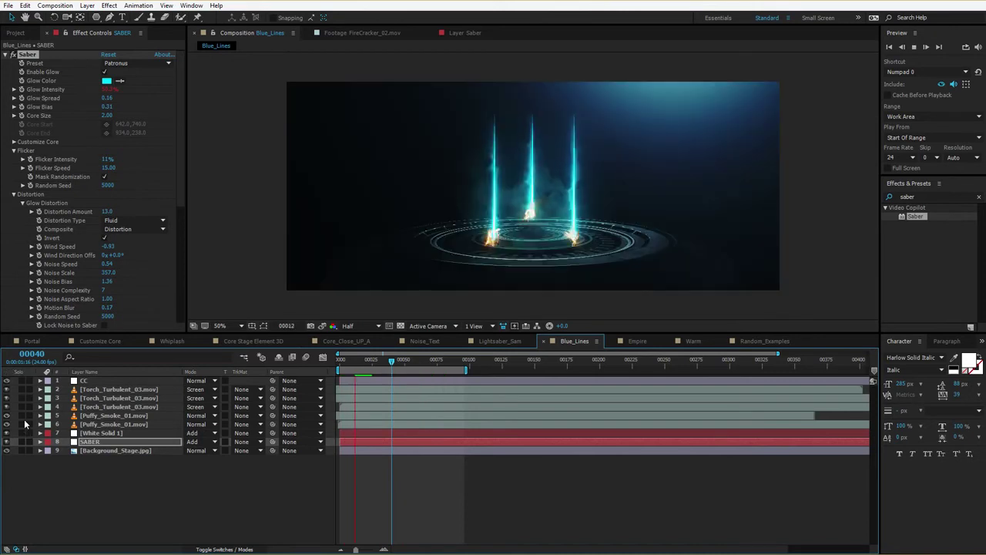
key(space)
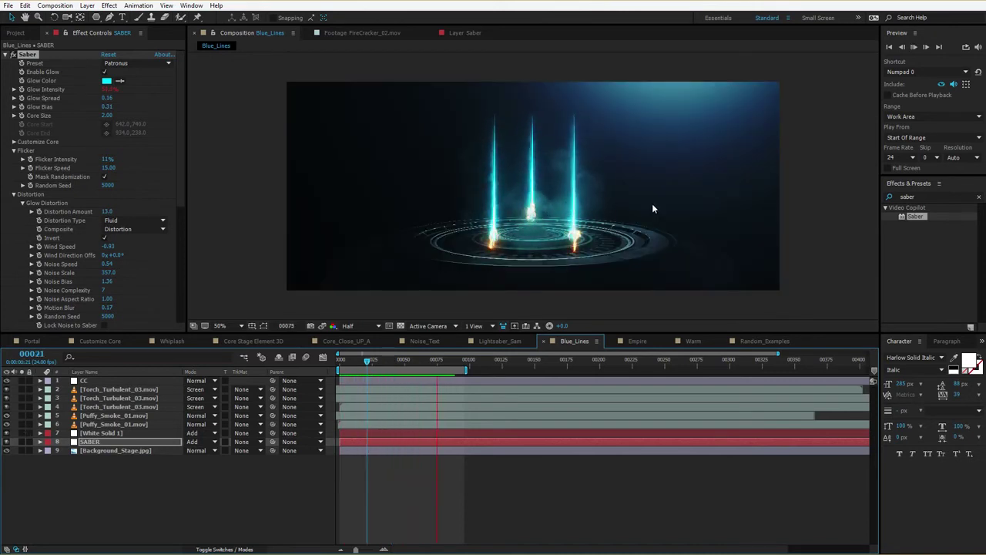
key(space)
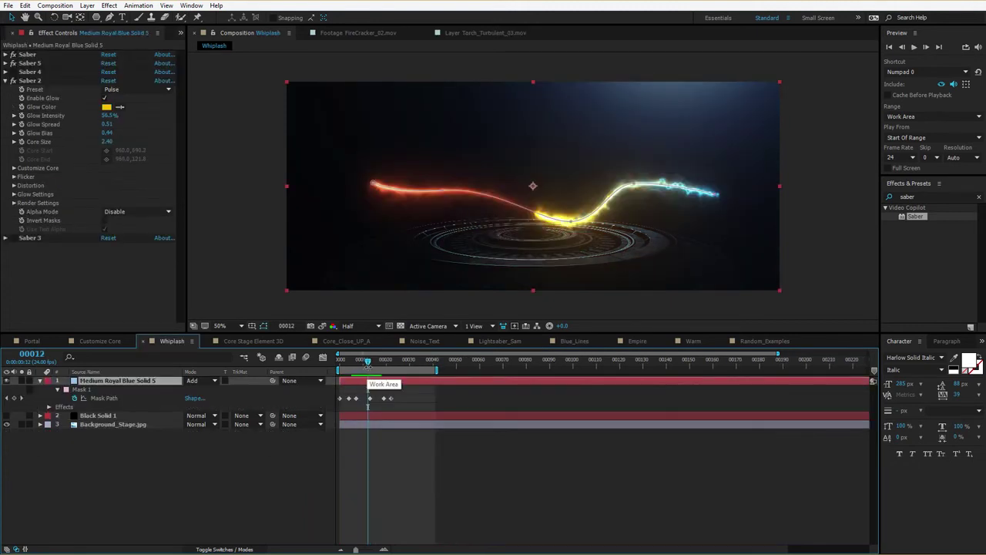
- In the Whiplash composition, move to frame 15 and apply CC Force Motion Blur to the Medium Royal Blue Solid 5 layer
drag(368, 362, 374, 362)
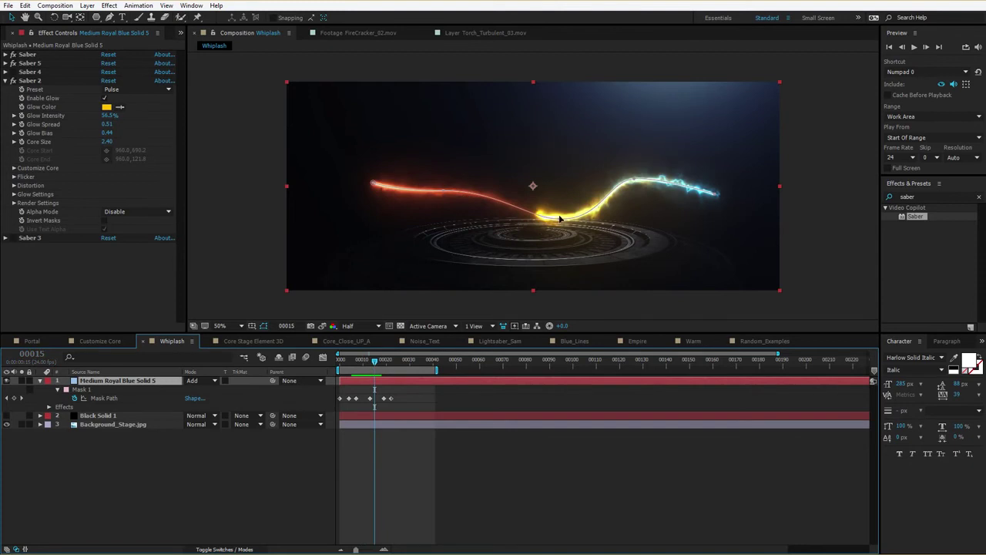
click(919, 196)
text(forc)
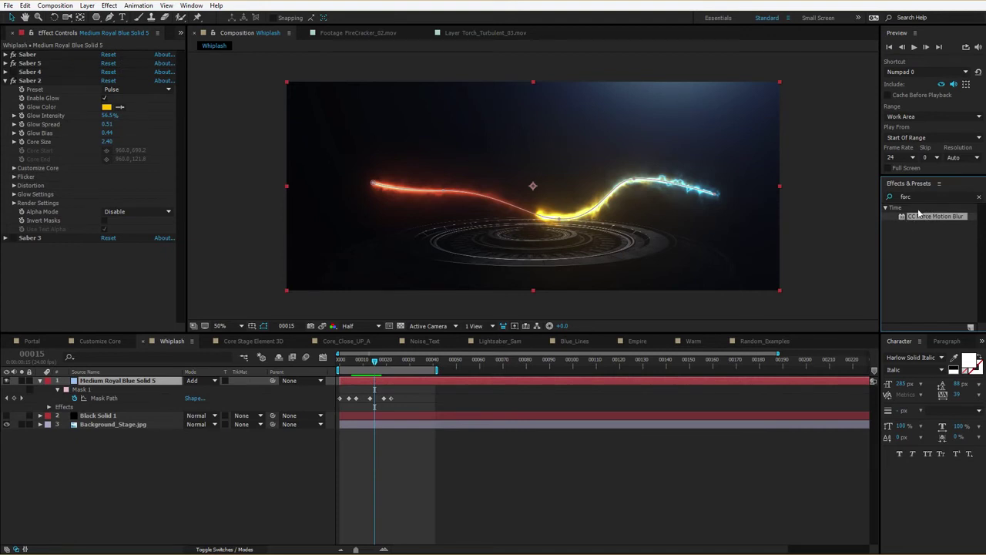
drag(925, 219, 427, 218)
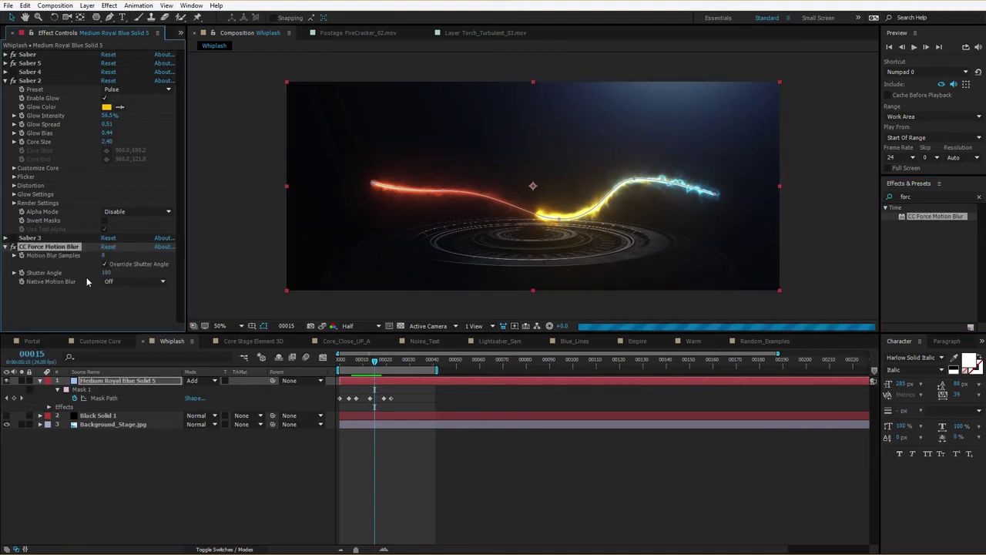
- Limit the Whiplash work area to about frames 7 to 23 and preview the motion-blurred energy line
key(period)
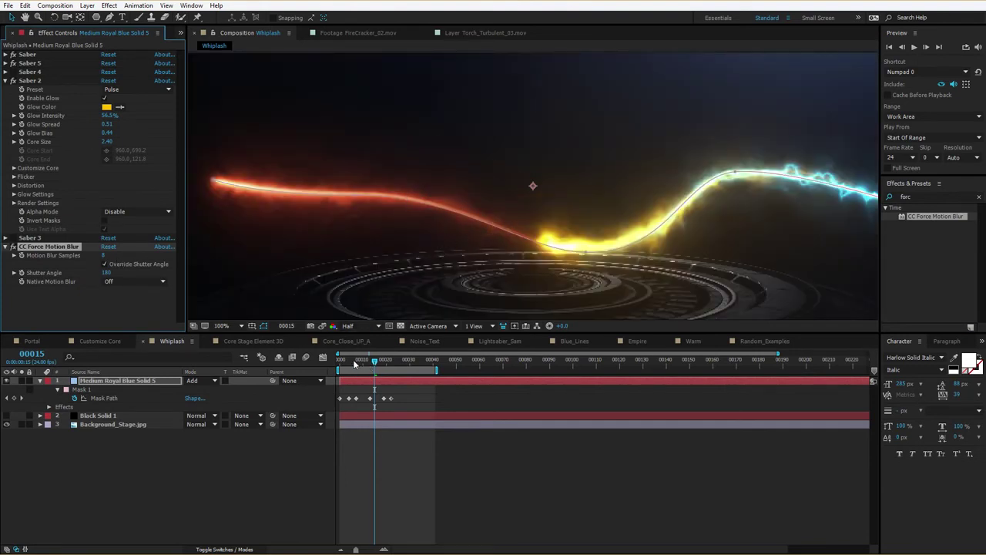
click(392, 360)
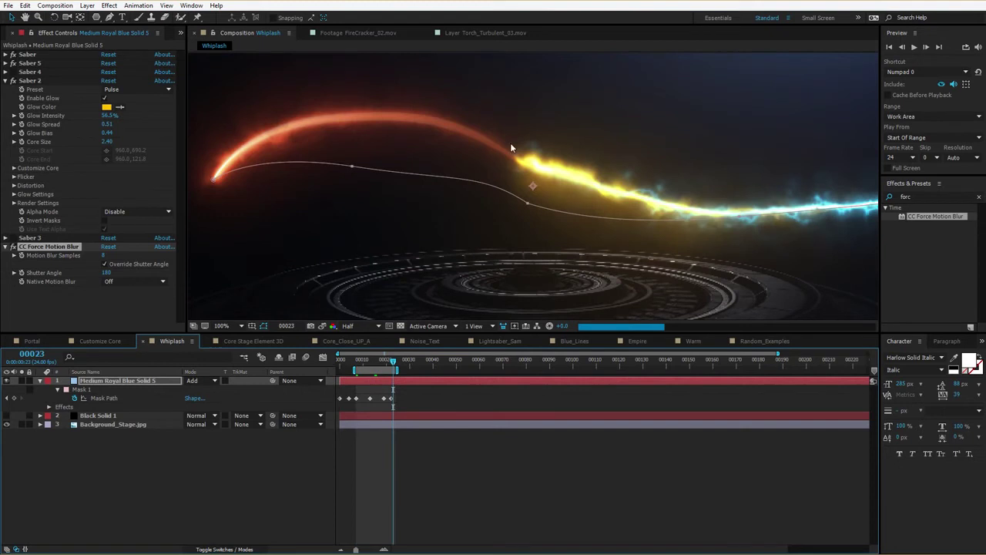
key(space)
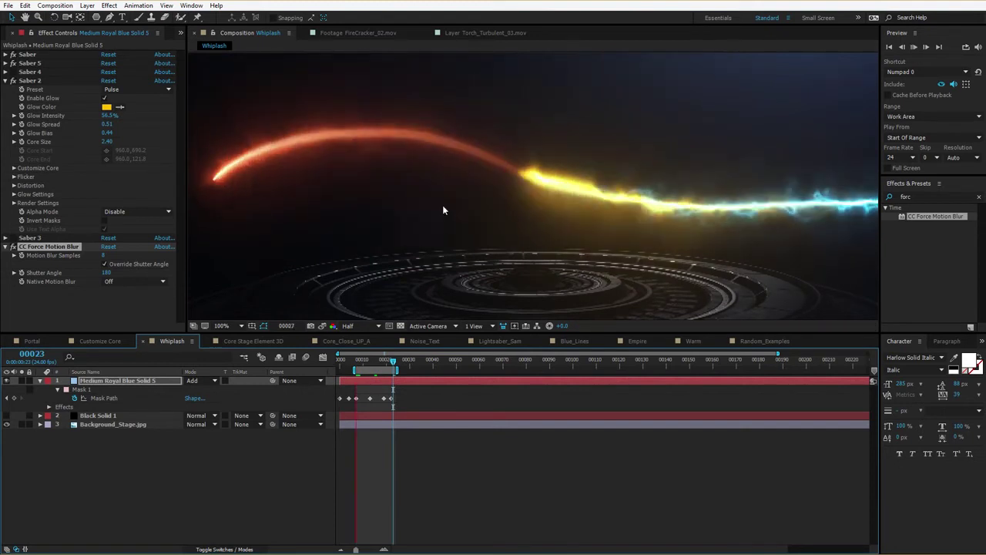
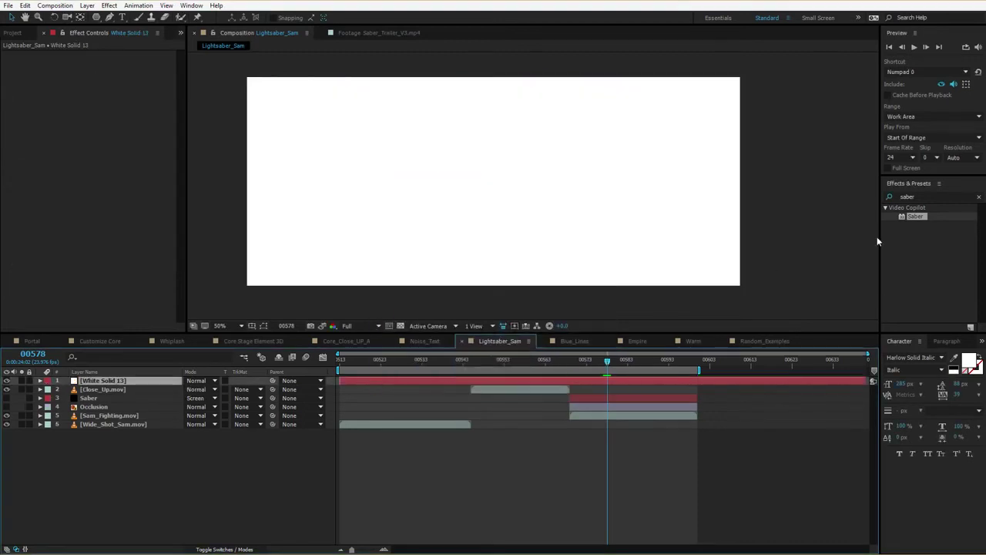
- In the Lightsaber_Sam composition, apply Saber to the White Solid 13 layer and set its blending mode to Screen
drag(915, 217, 545, 196)
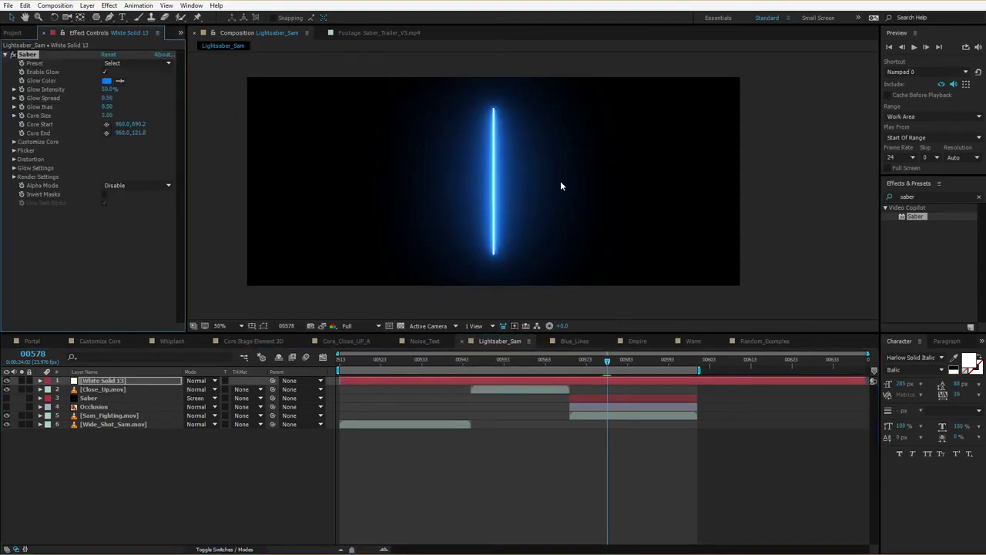
click(204, 381)
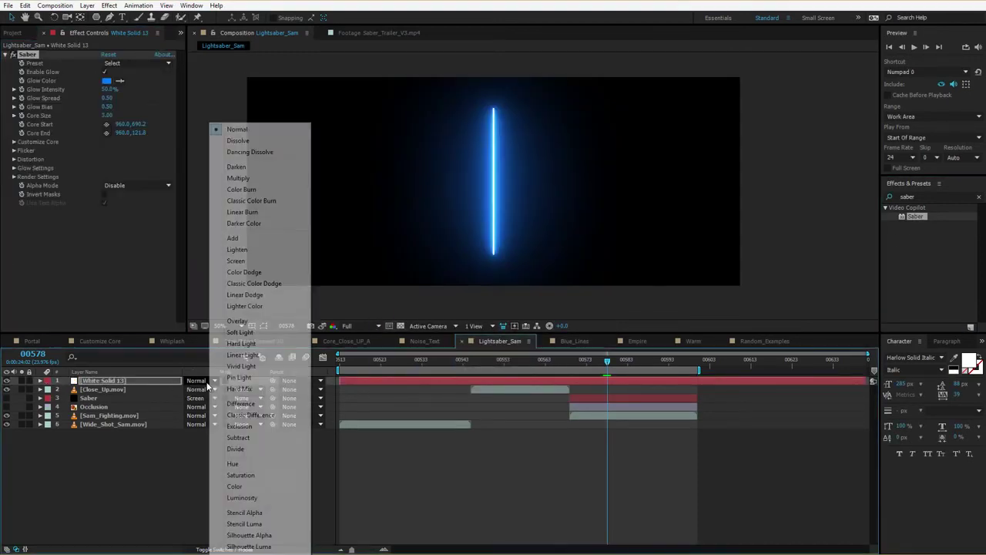
click(244, 261)
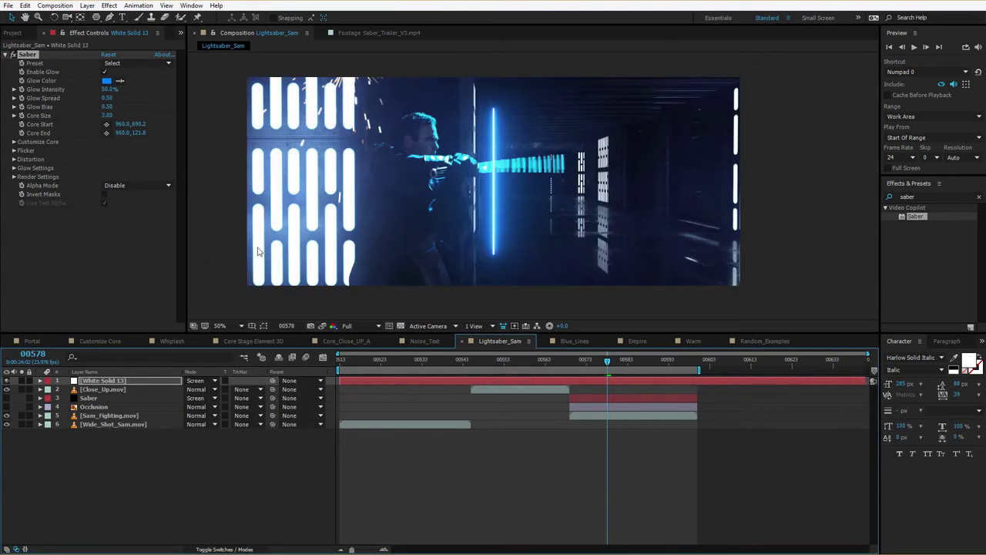
- Fit the Saber core between hilt and blade tip at frame 578, and refit both ends at frame 577 to about 903, 386 and 1242, 432
click(26, 55)
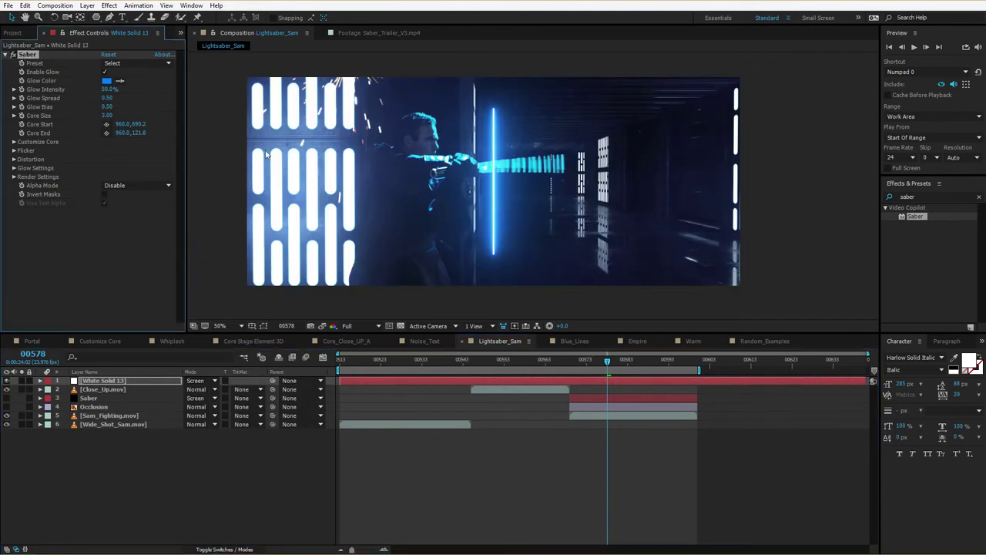
key(ctrl+shift+h)
drag(494, 253, 478, 167)
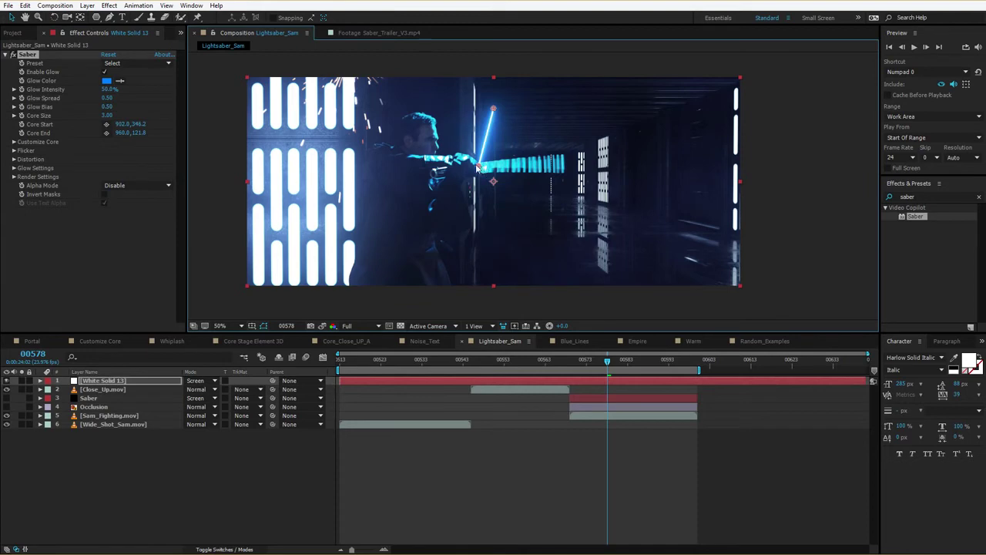
drag(494, 112, 561, 161)
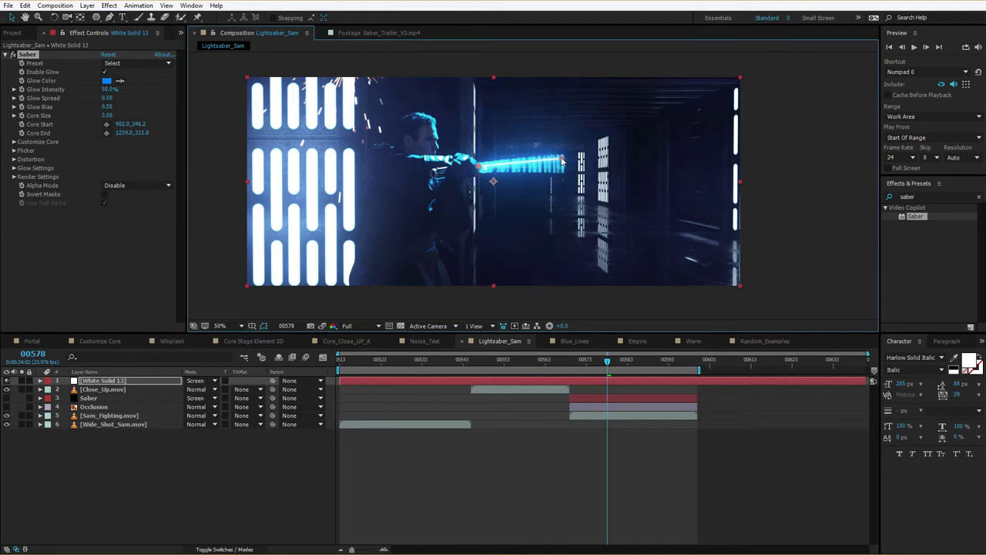
scroll(533, 191, up, 2)
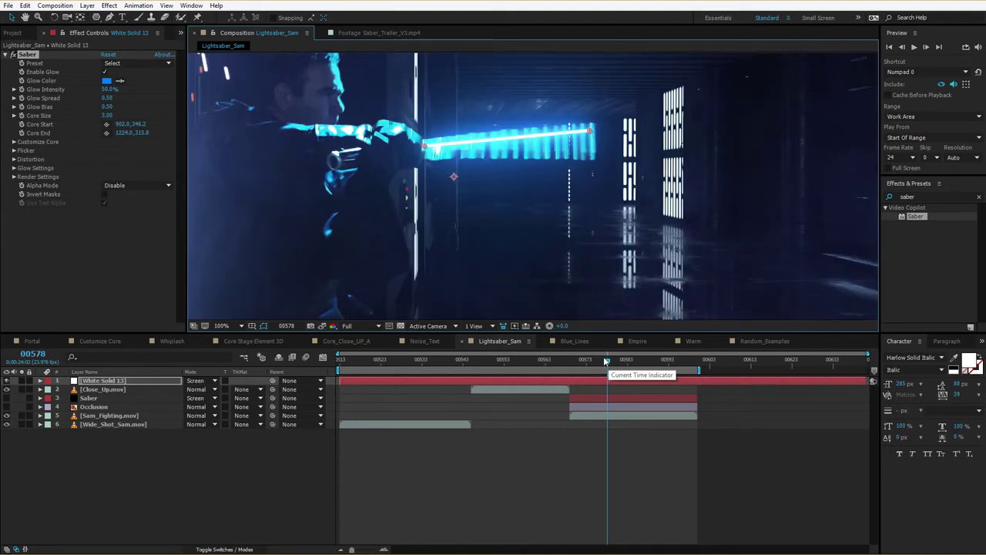
click(604, 363)
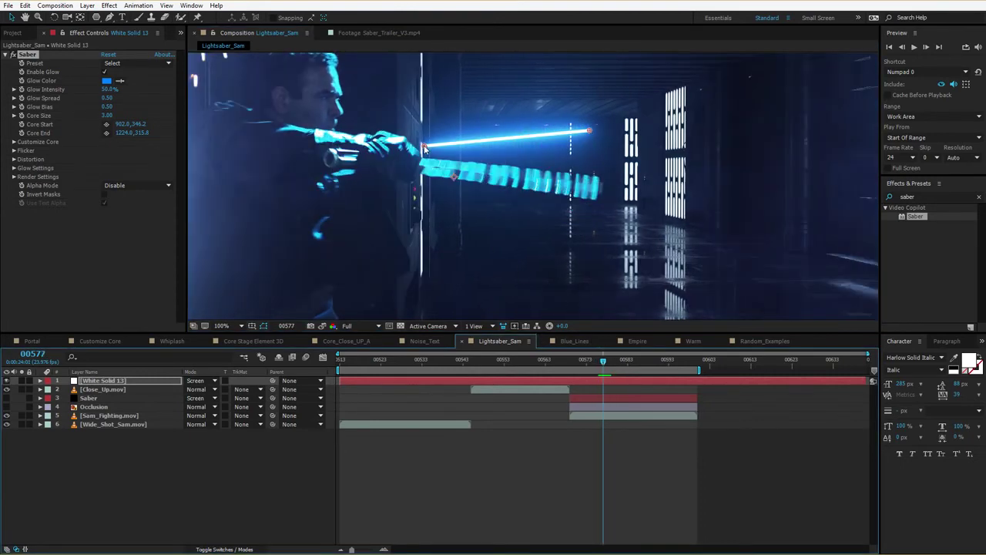
drag(423, 147, 423, 165)
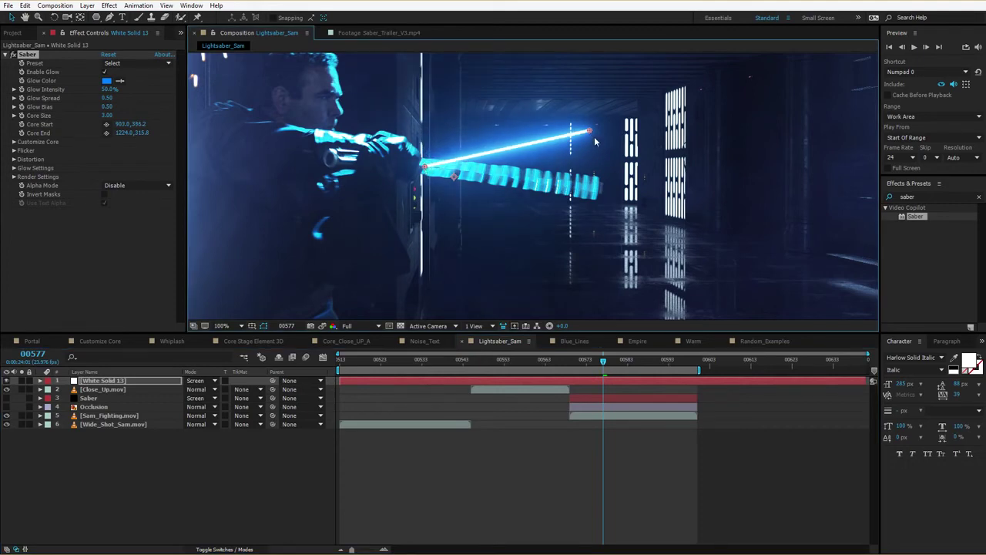
drag(590, 134, 597, 191)
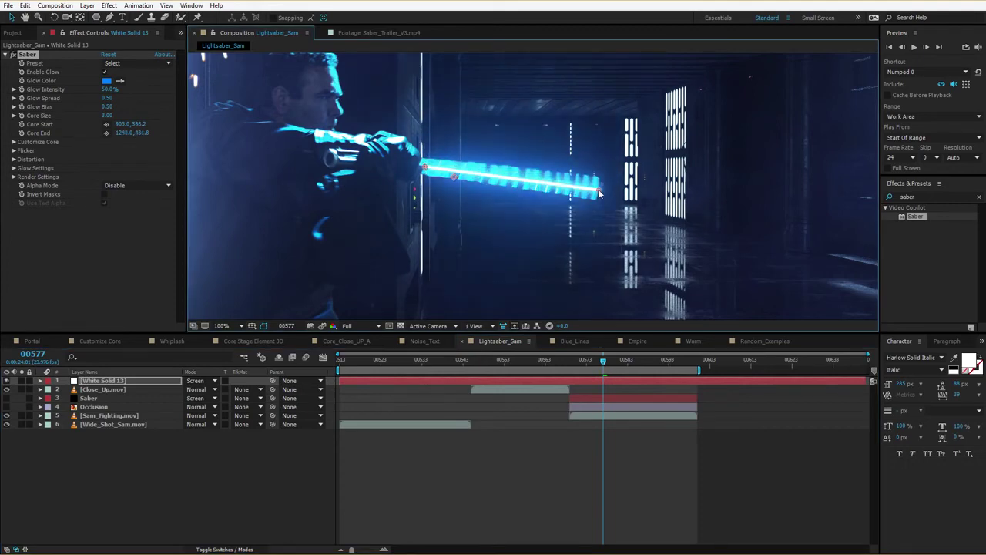
- Thicken the saber to a Core Size of about 19.5 and set Start Roundness to 0.48 in the core customization
drag(107, 114, 192, 117)
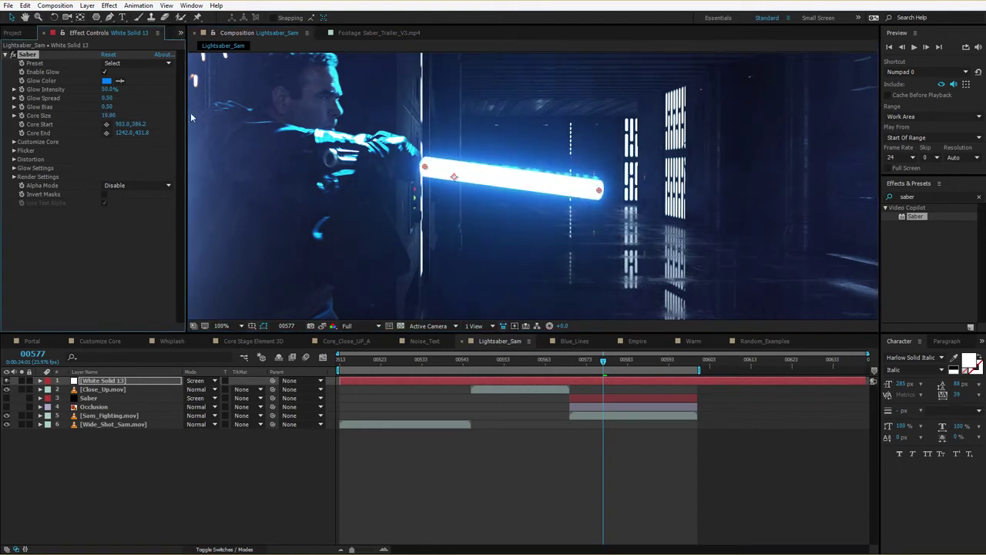
click(14, 143)
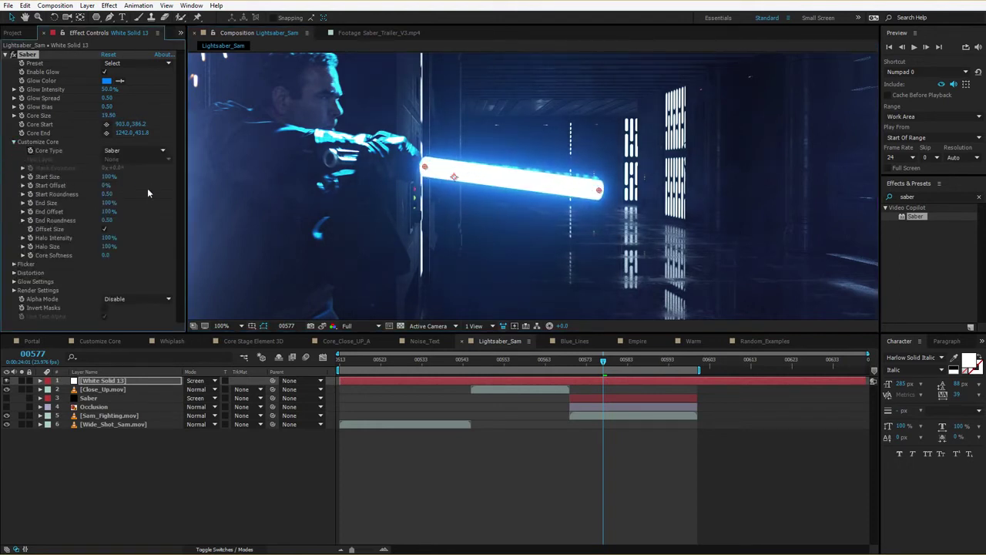
drag(108, 194, 85, 200)
drag(22, 211, 41, 202)
- Taper the saber with an End Size of 69% and move Core End to about 1238, 415 near the blade tip
drag(603, 190, 597, 187)
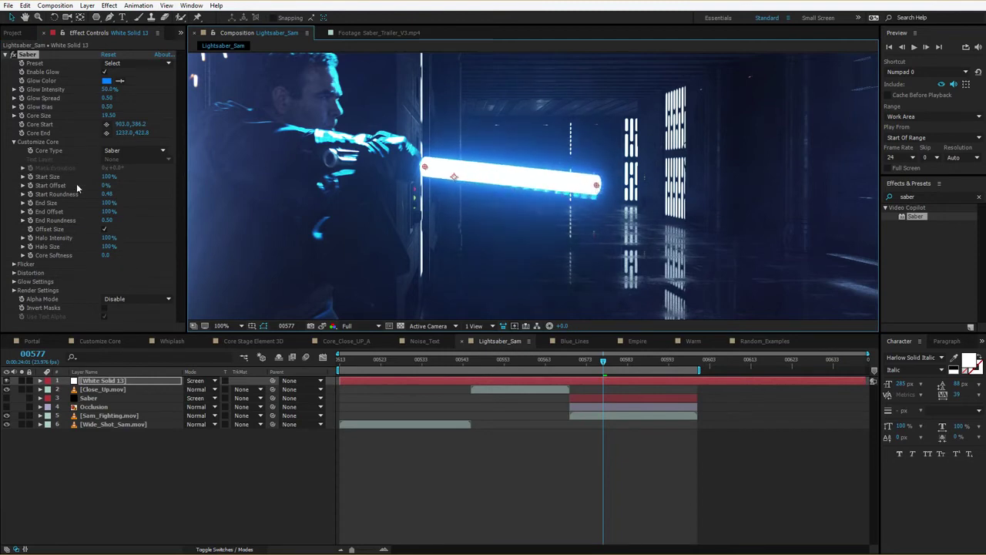
drag(108, 202, 92, 206)
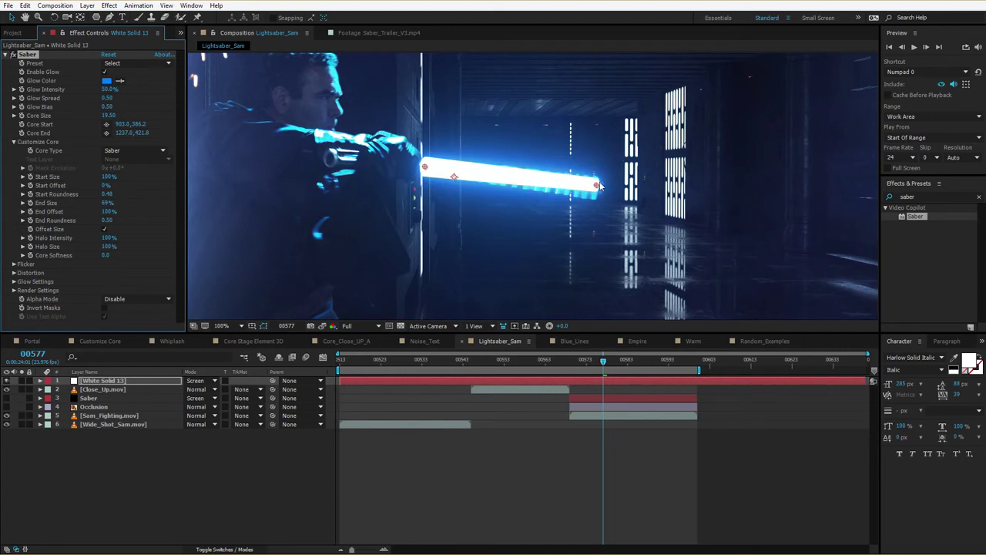
drag(599, 186, 601, 182)
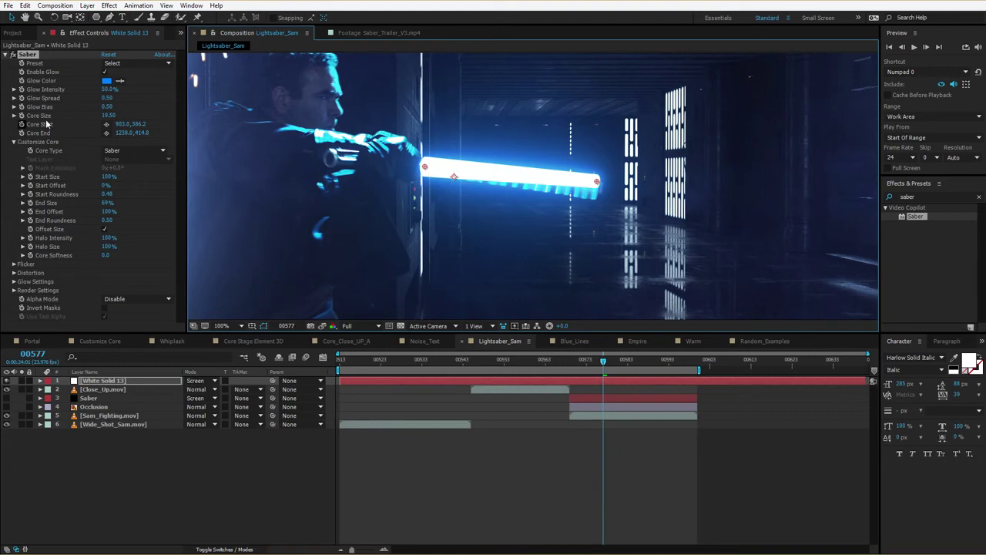
- Enable keyframing for Core Start and Core End at frame 577 and compare the blade with the neighbouring frame
click(22, 125)
click(22, 133)
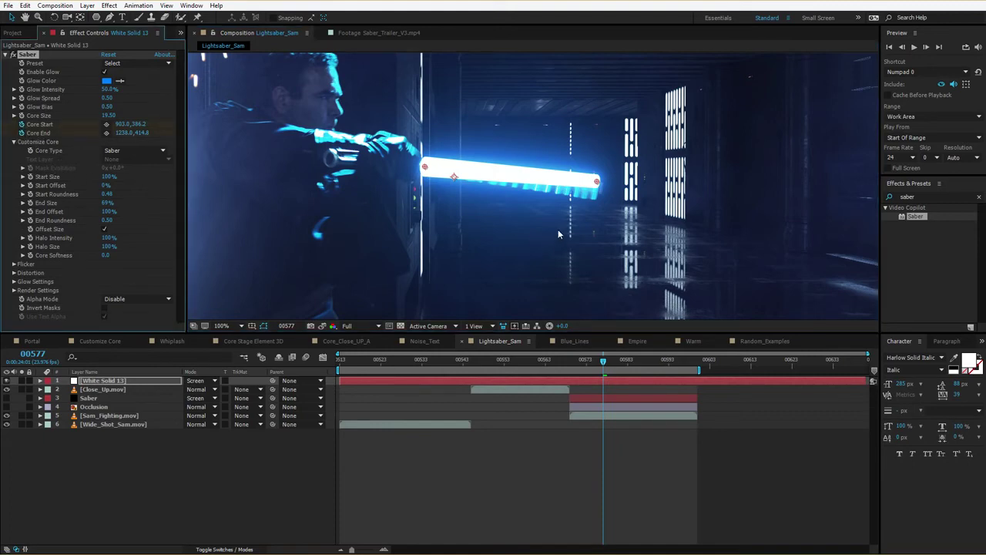
click(594, 461)
key(Page_Down)
key(Page_Up)
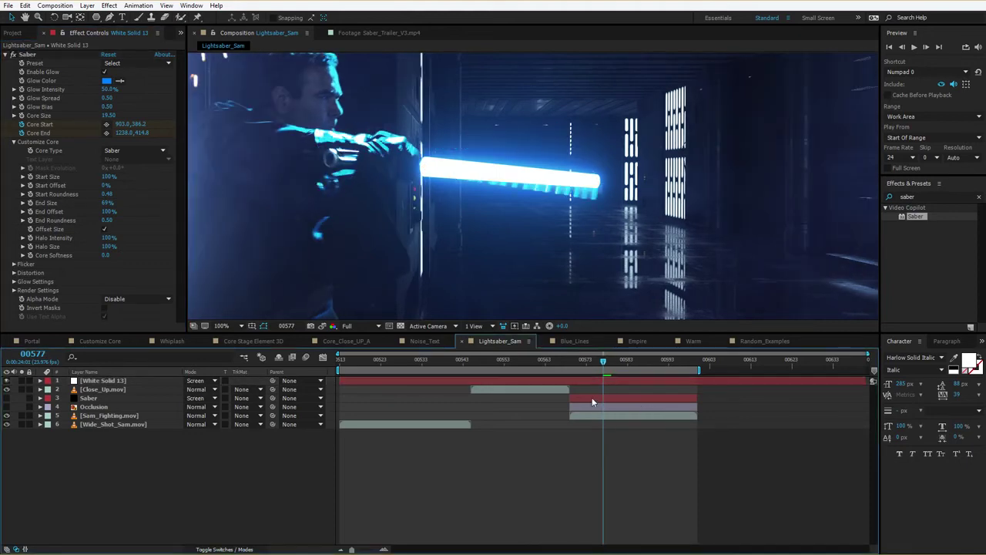
- At frame 578, keyframe Core Start to about 905, 348 and Core End to about 1231, 313 along the blade's upper edge
key(Page_Down)
key(Page_Up)
key(Page_Down)
click(31, 55)
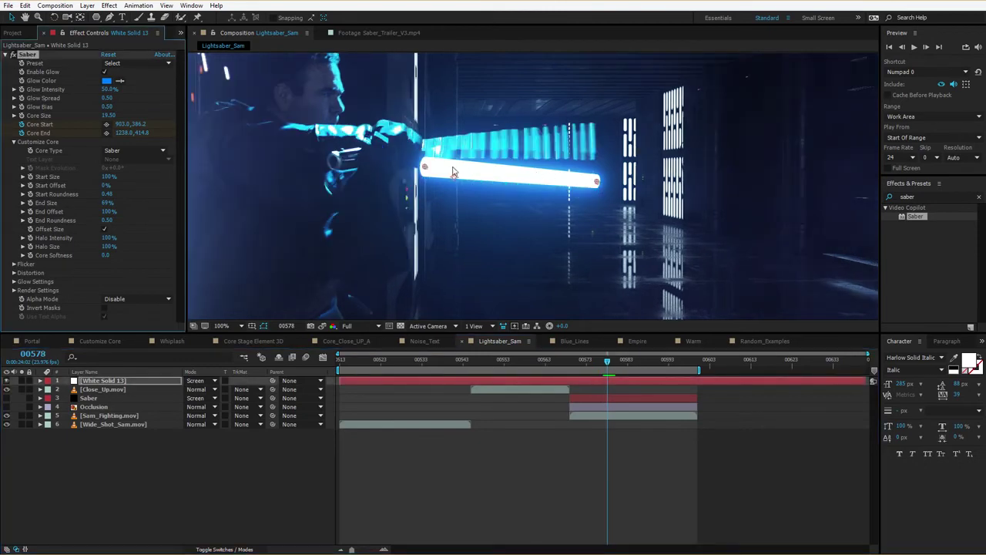
drag(426, 170, 426, 151)
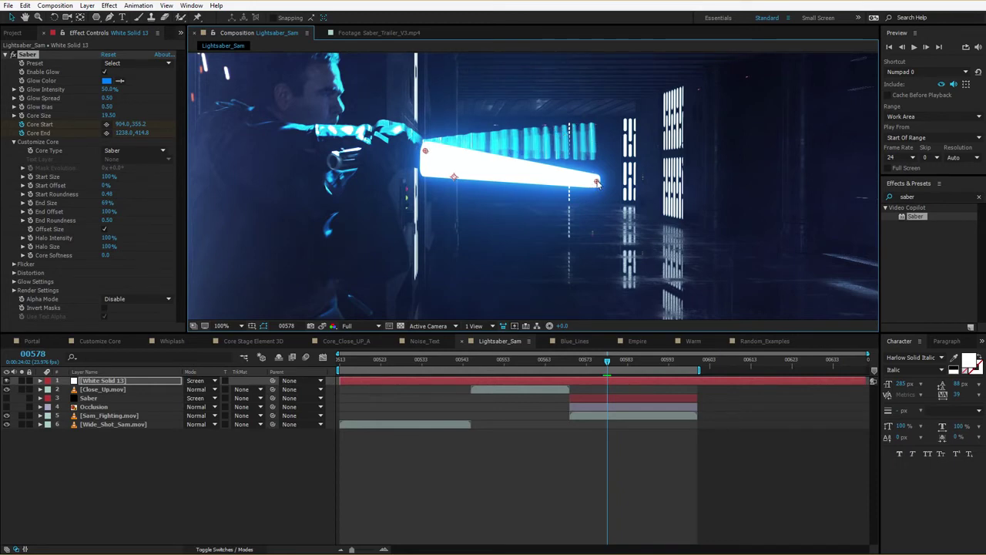
drag(596, 182, 590, 131)
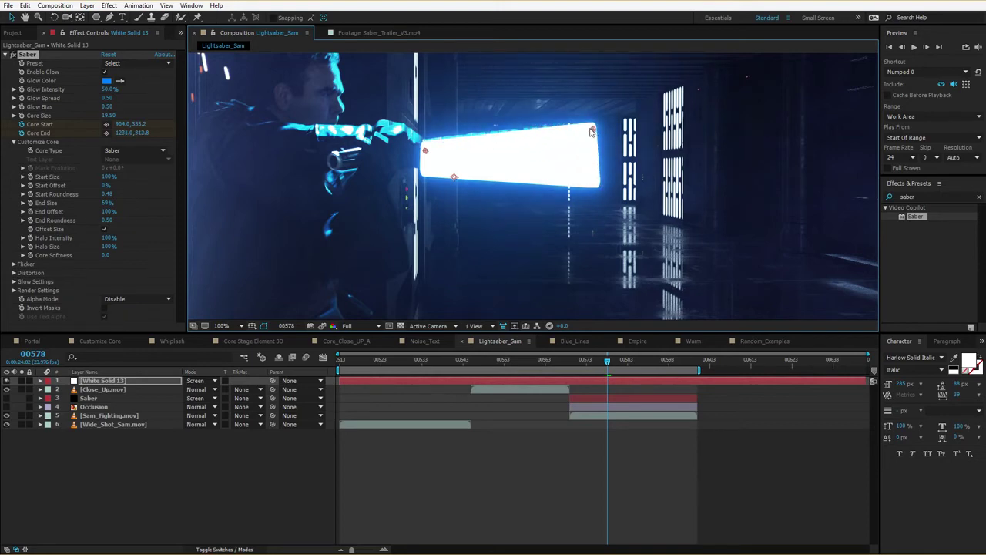
drag(425, 153, 428, 149)
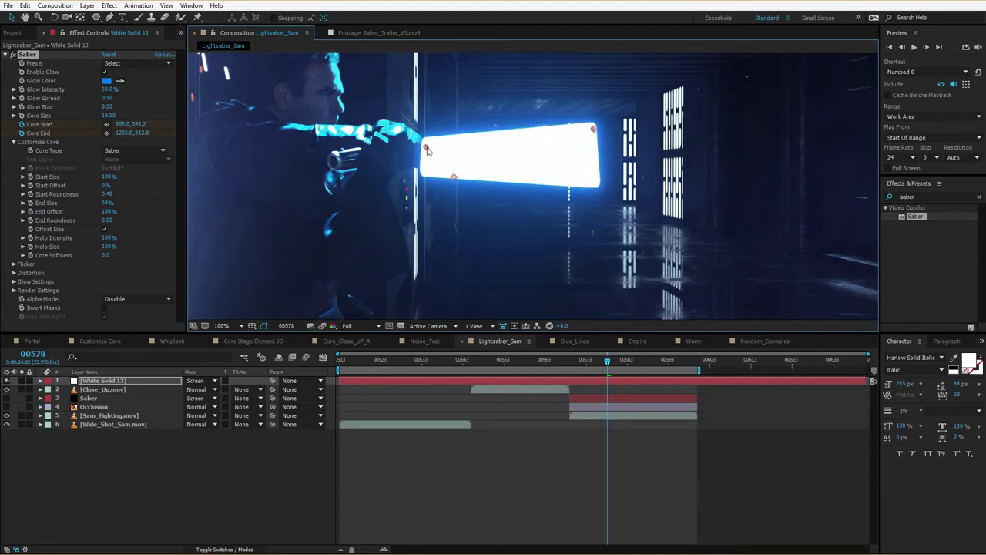
- At frame 579, keyframe Core End to about 1213, 147 and Core Start to about 903, 292 along the swinging blade
key(Page_Down)
drag(657, 88, 666, 190)
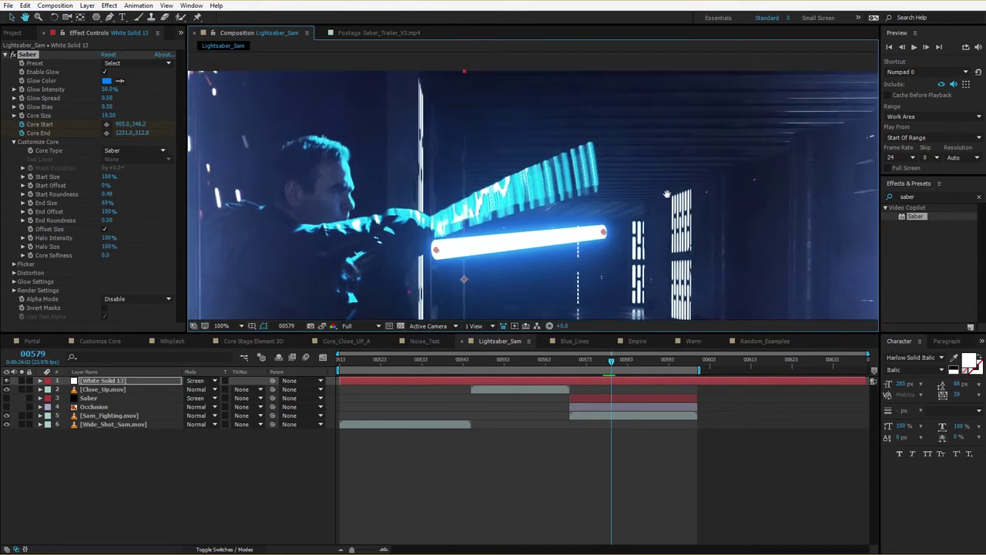
drag(604, 231, 593, 148)
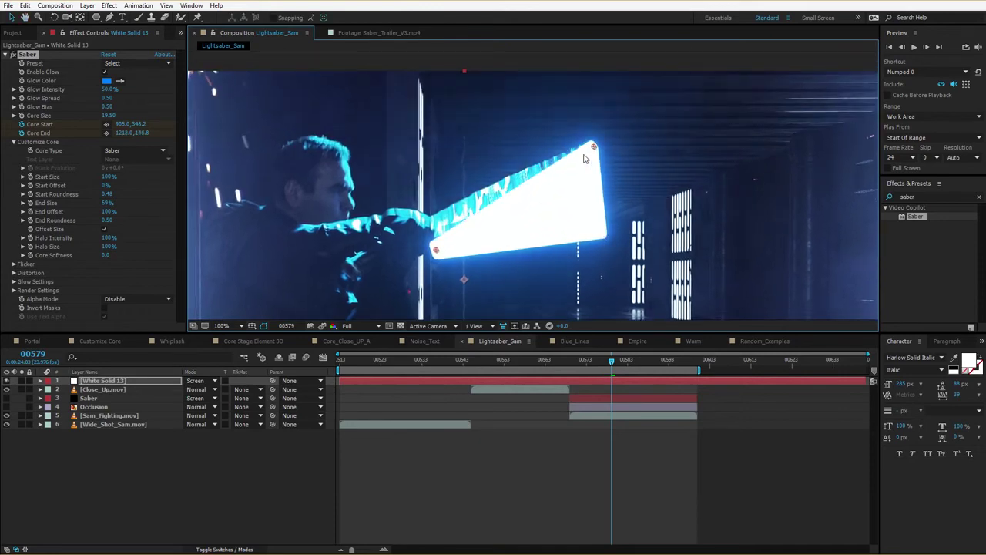
drag(435, 250, 435, 223)
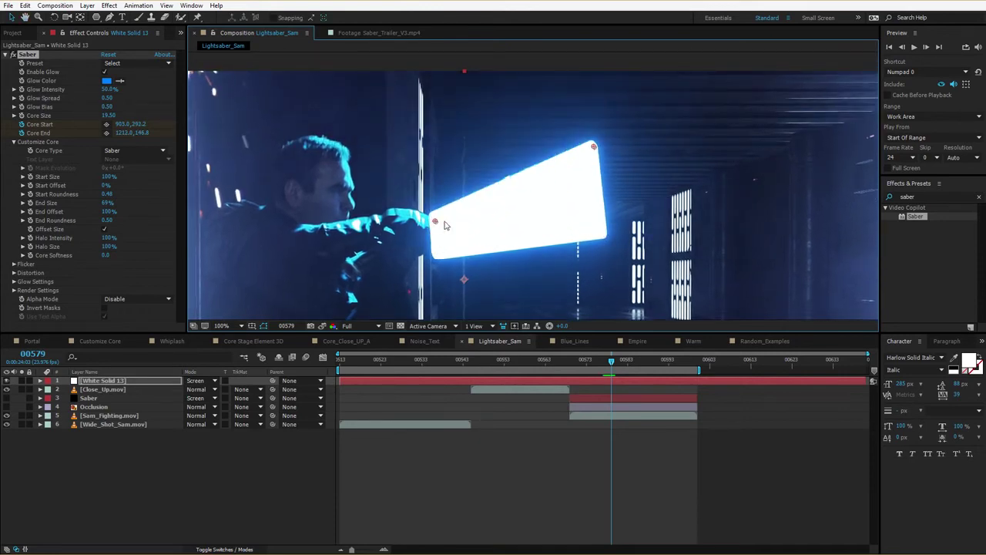
- At frame 580, keyframe Core Start to about 903, 245 and Core End to about 1150, -76, with the glow disabled
key(Page_Down)
drag(593, 146, 570, 43)
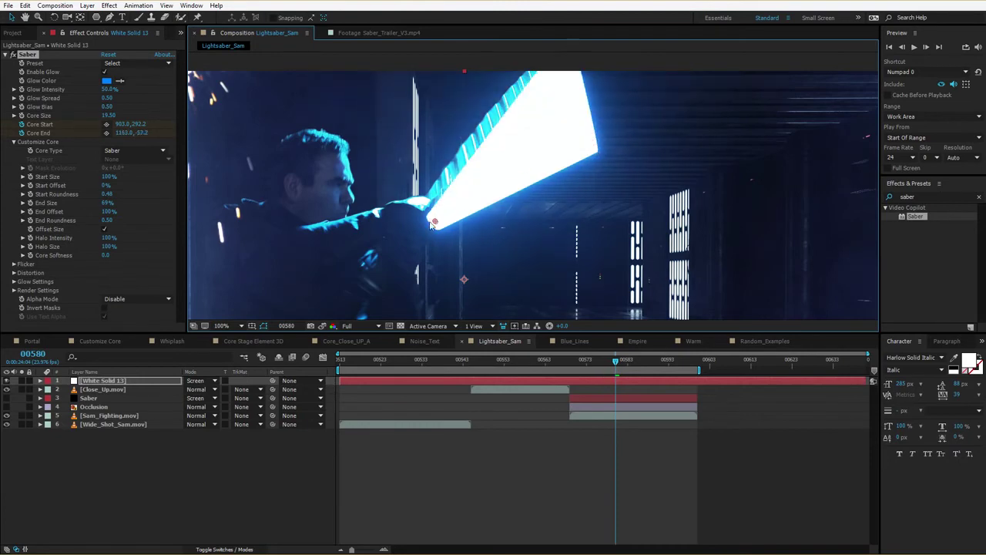
drag(435, 223, 434, 197)
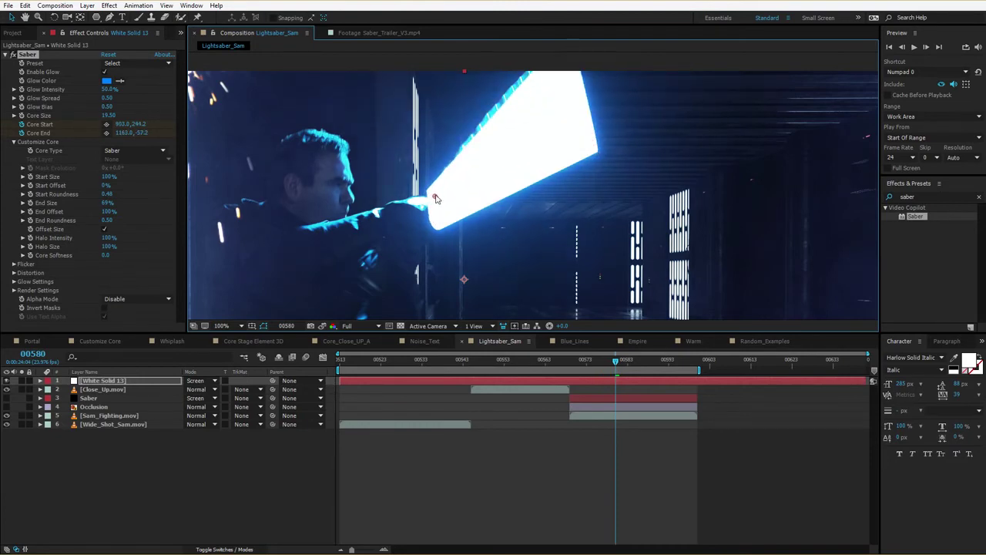
click(104, 72)
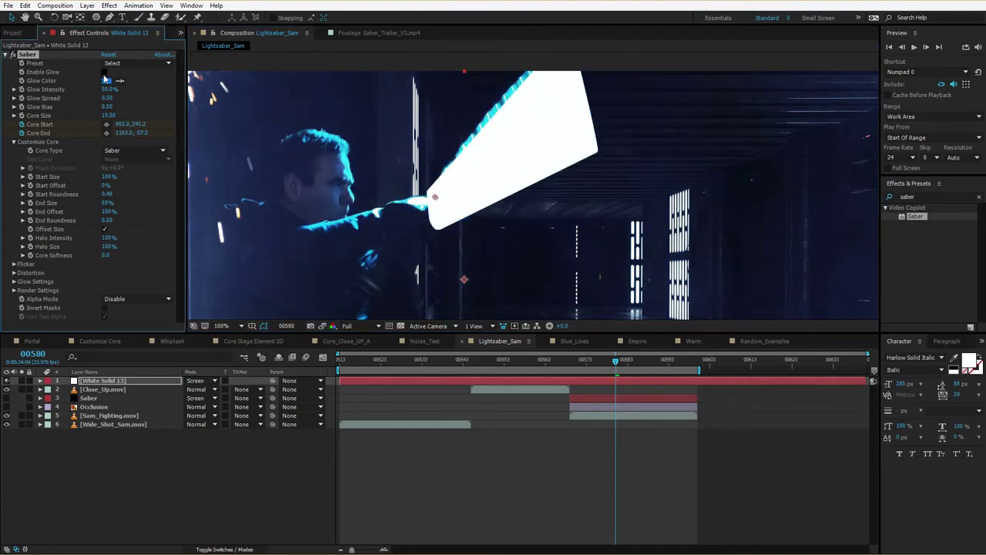
drag(577, 149, 566, 214)
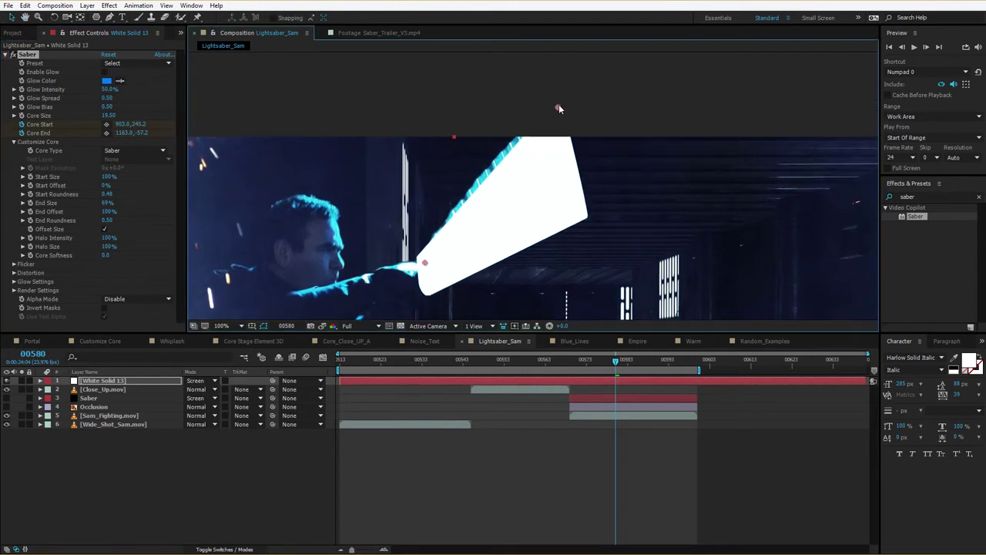
drag(558, 105, 553, 99)
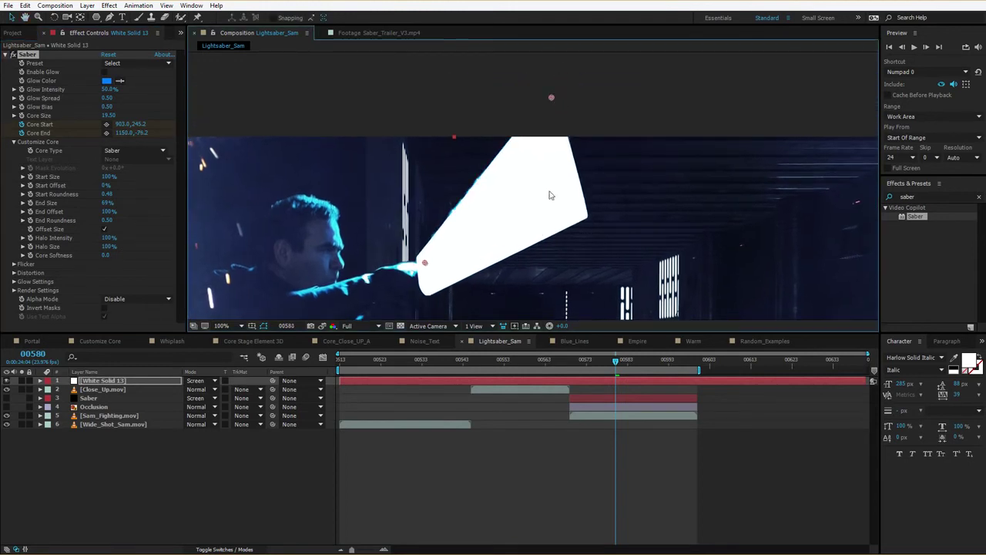
- At frame 581, keyframe Core End to about 1024, -158 and Core Start to about 905, 207
key(Page_Down)
drag(552, 97, 486, 54)
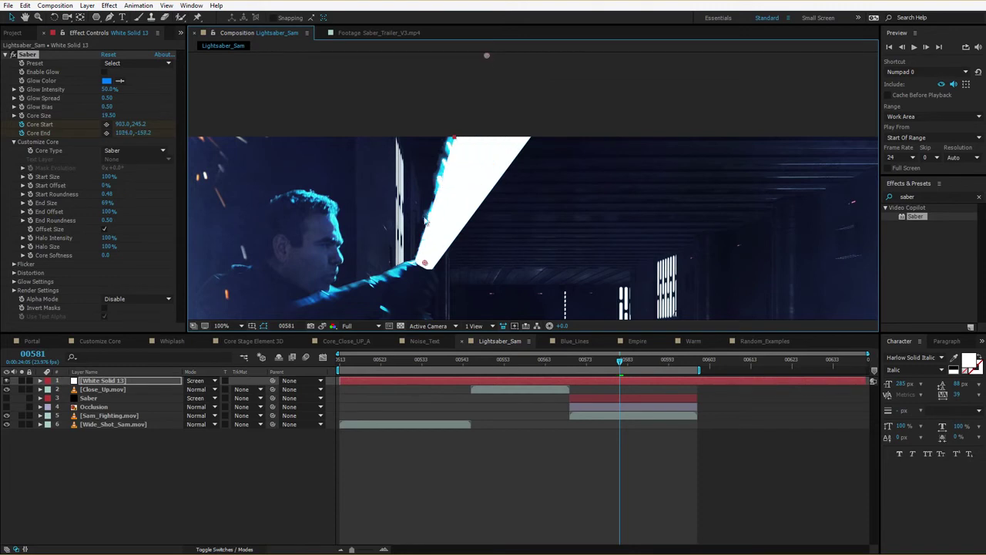
mouse_move(427, 262)
mouse_down()
mouse_move(442, 231)
mouse_move(426, 243)
mouse_up()
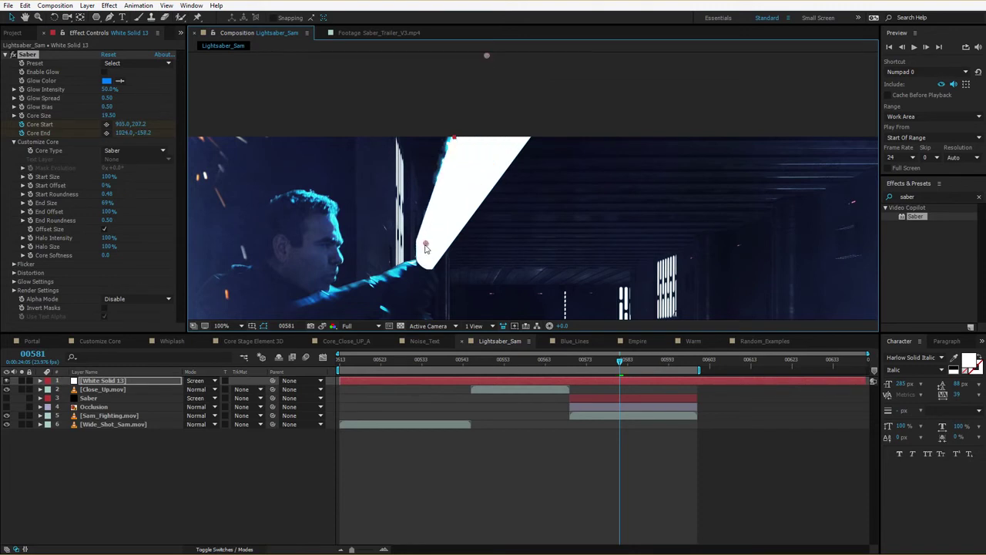
- Go back to frames 580 and 579 and nudge Core Start slightly to the right at the hilt
key(Page_Up)
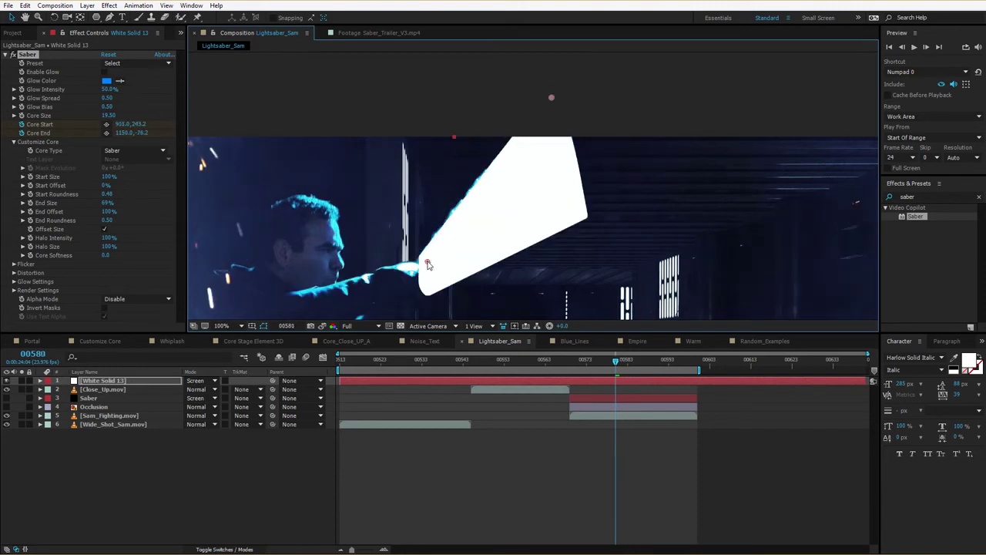
key(Page_Up)
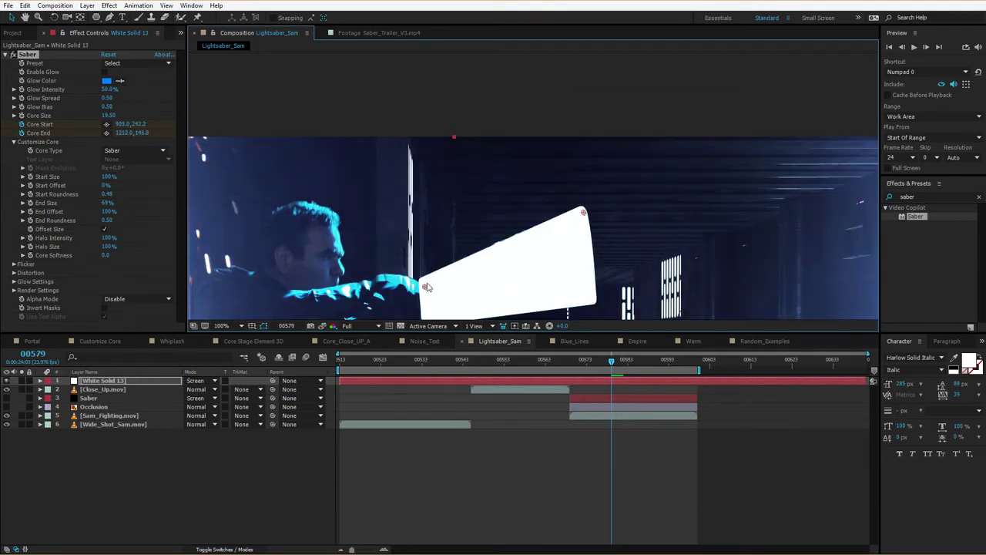
mouse_move(426, 287)
mouse_down()
mouse_move(440, 282)
mouse_move(432, 288)
mouse_up()
- Keyframe the blade at frames 582 and 583, ending with Core Start about 977, 295 and Core End about 1027, -126
key(Page_Down)
key(Page_Down)
key(Page_Down)
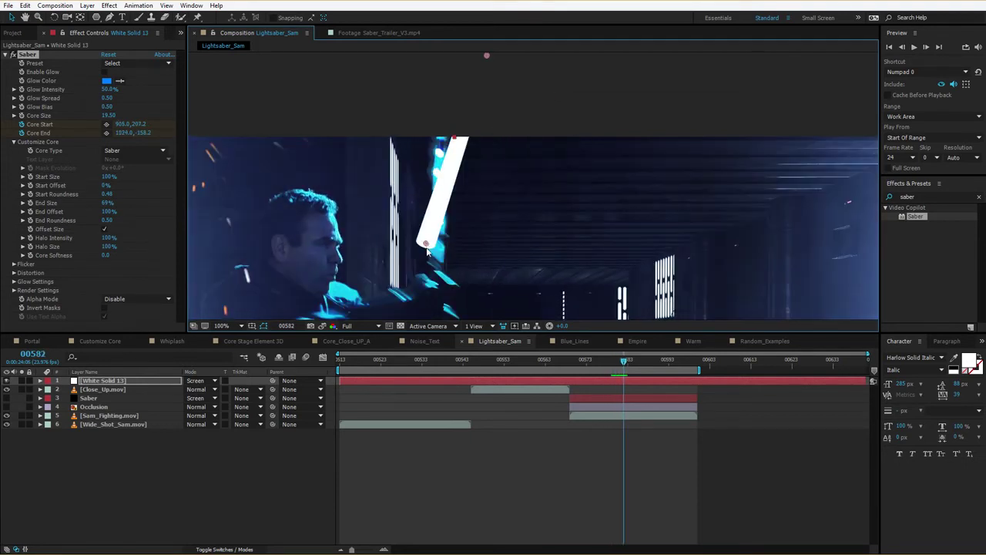
drag(425, 245, 438, 260)
drag(486, 56, 440, 56)
key(Page_Down)
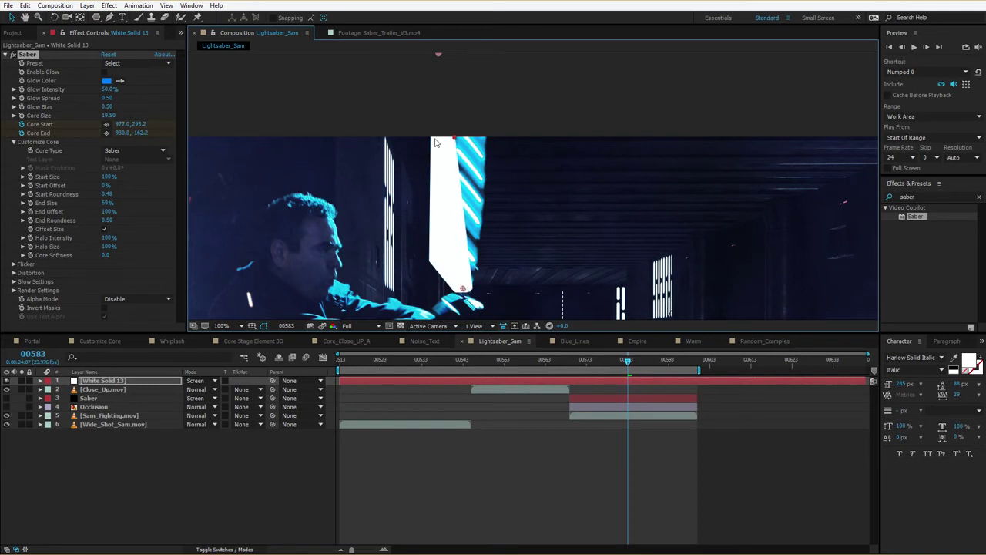
drag(446, 55, 488, 71)
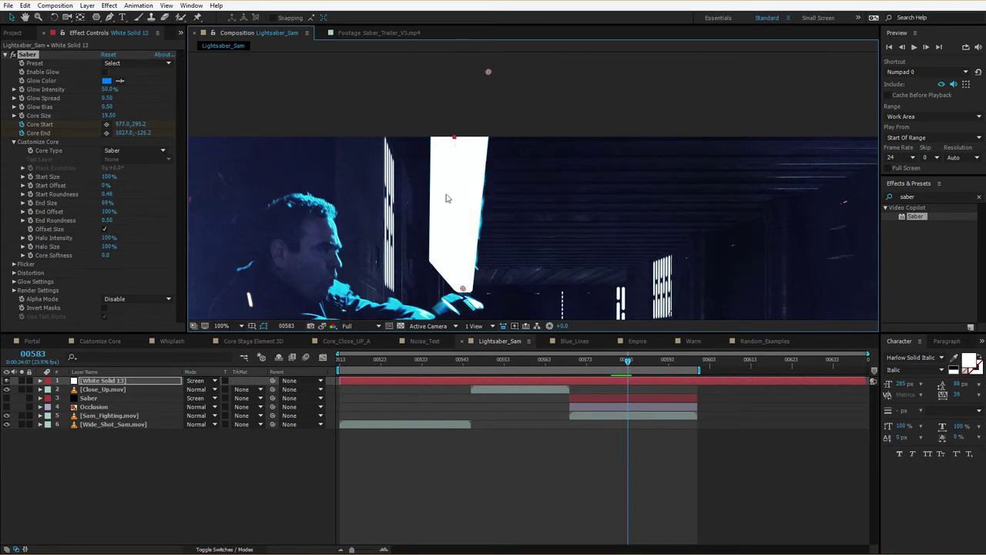
- At frame 584, keyframe Core Start to about 1032, 357 at the hilt
key(Page_Down)
scroll(553, 271, down, 4)
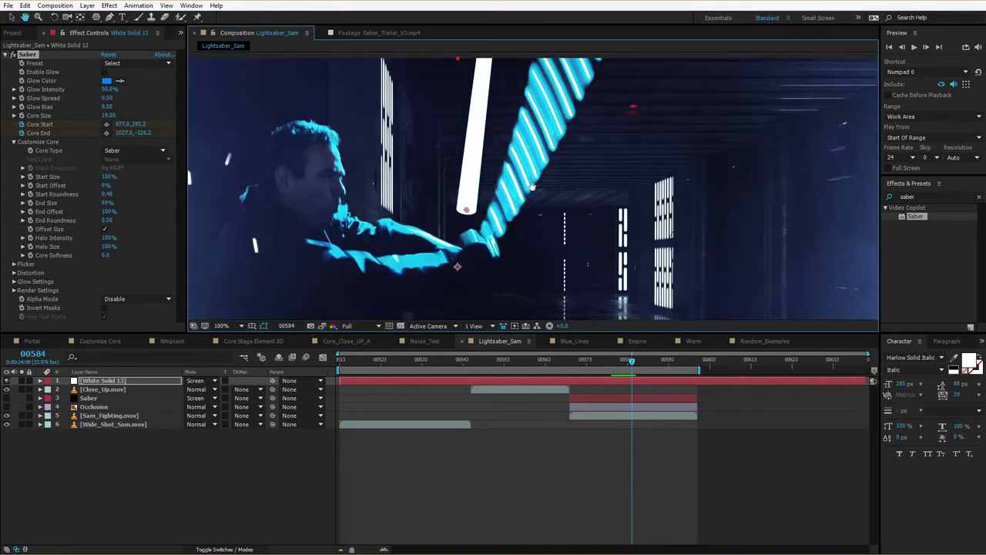
drag(466, 199, 496, 229)
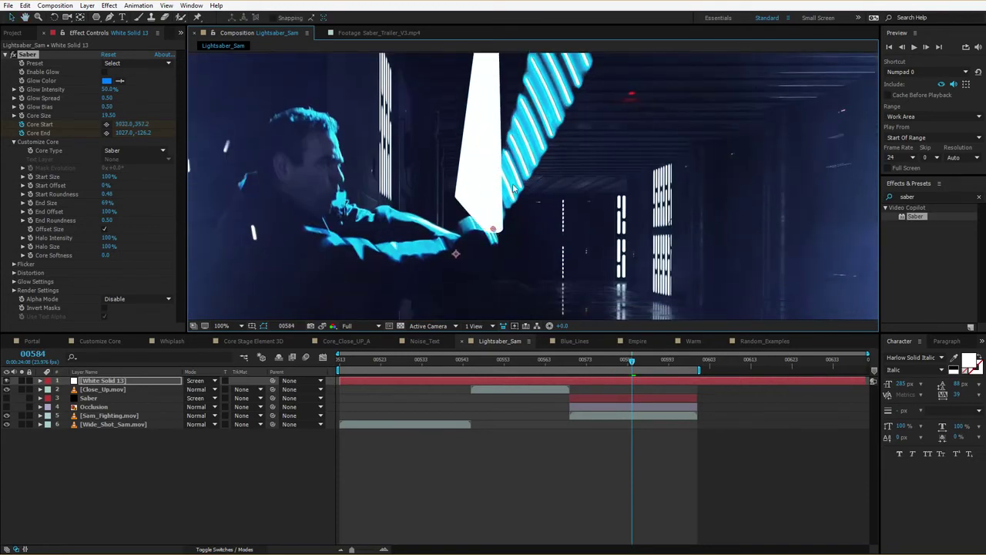
- At frame 585, keyframe Core End to about 1379, 126 and Core Start to about 1056, 395
key(comma)
key(comma)
drag(513, 82, 602, 148)
key(Page_Down)
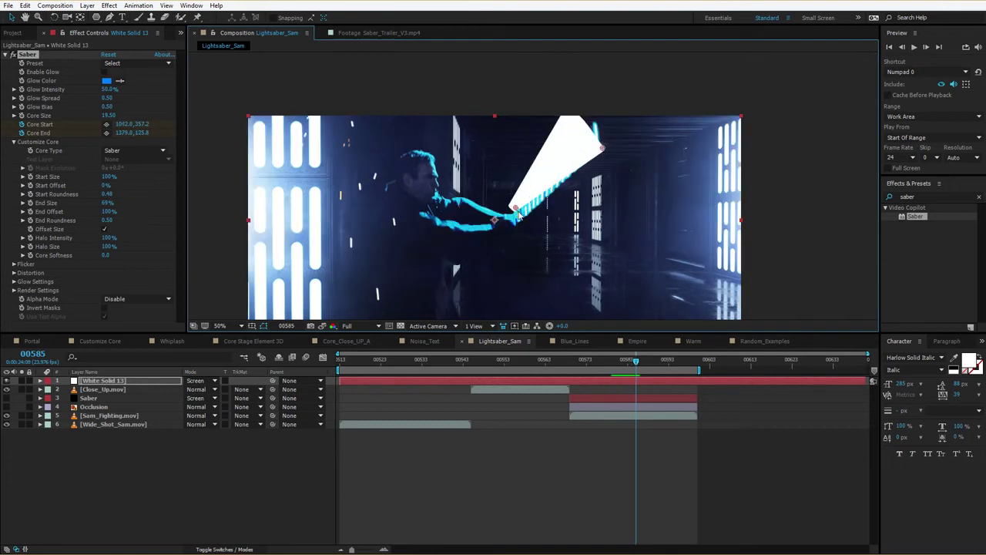
drag(513, 208, 519, 222)
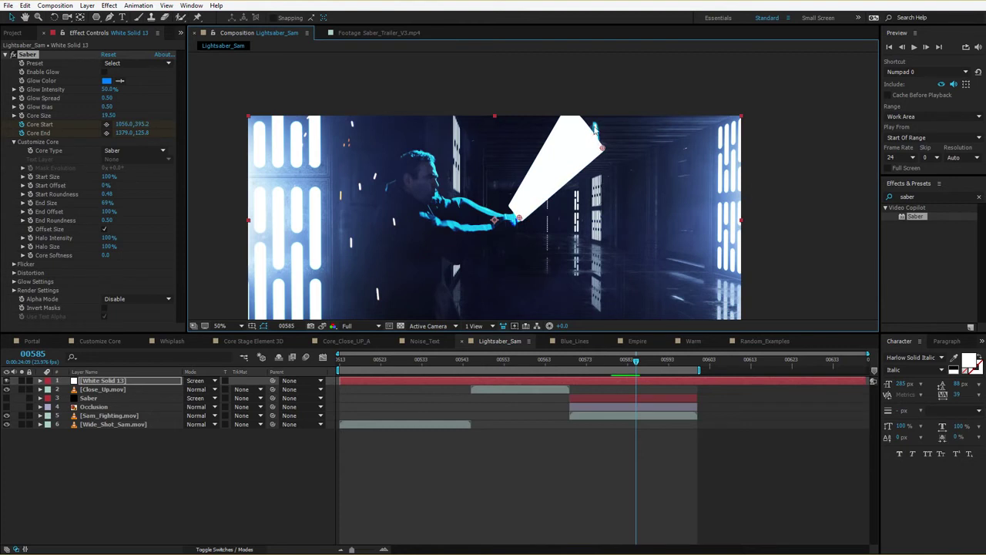
- Compare frames 584 and 585 and correct Core End to about 1357, -144 at frame 584 and 1357, 128 at frame 585
key(Page_Up)
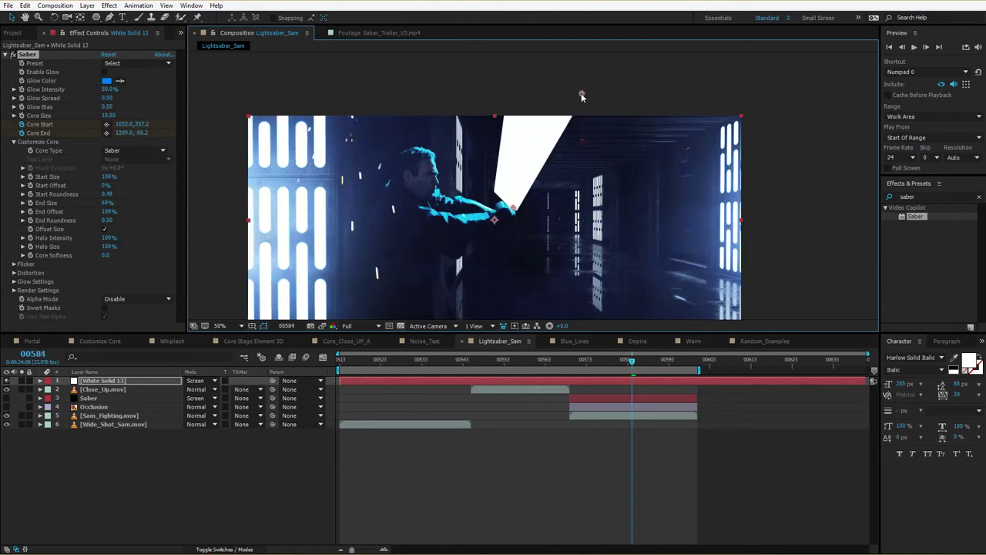
key(Page_Down)
key(Page_Up)
drag(587, 90, 589, 38)
key(Page_Down)
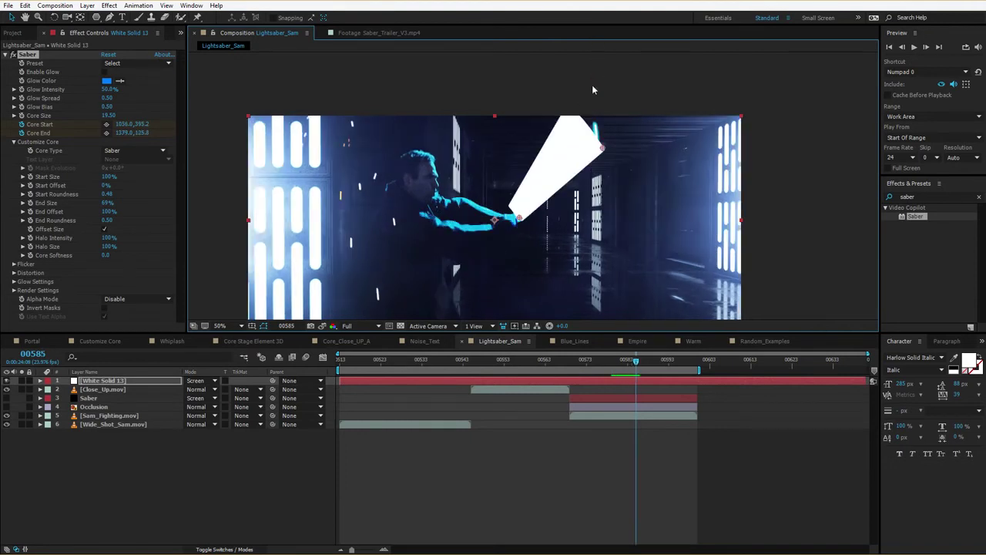
key(Page_Up)
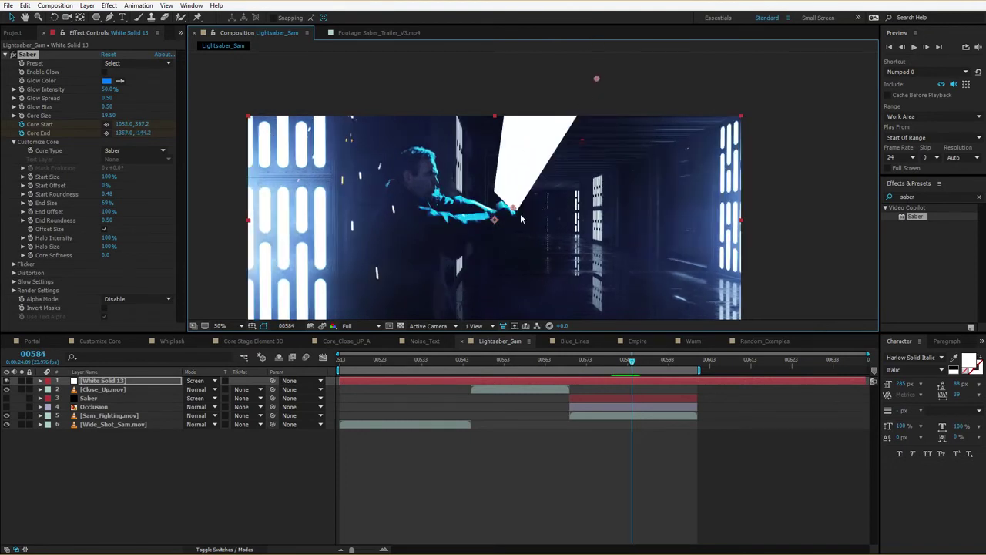
key(Page_Down)
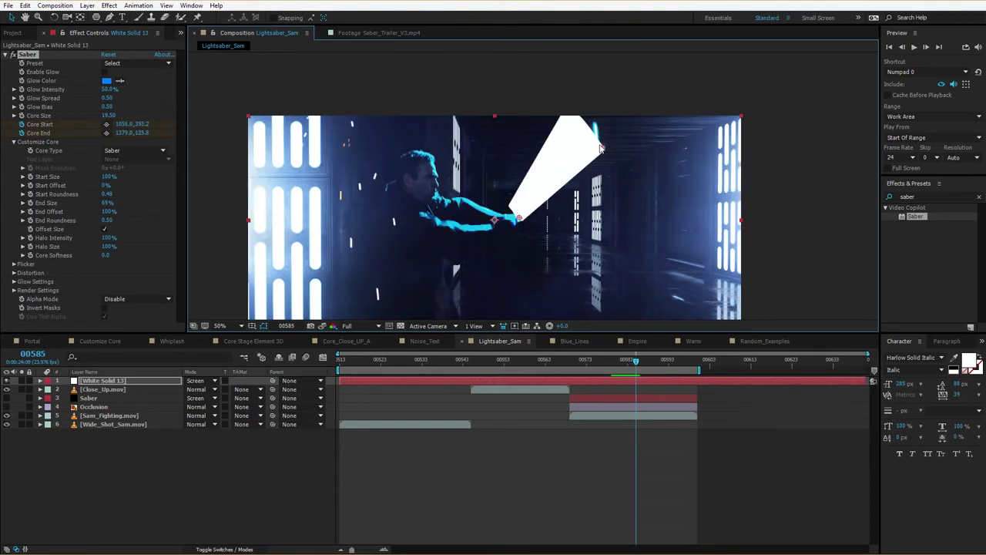
mouse_move(601, 148)
mouse_down()
mouse_move(590, 153)
mouse_move(597, 148)
mouse_up()
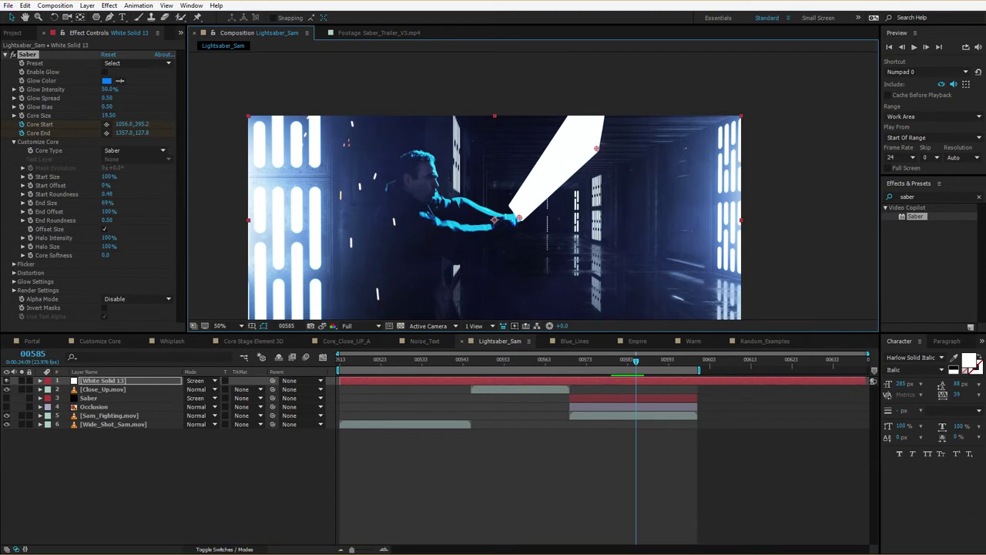
- Purge all memory to clear the cached previews
click(25, 5)
mouse_move(150, 224)
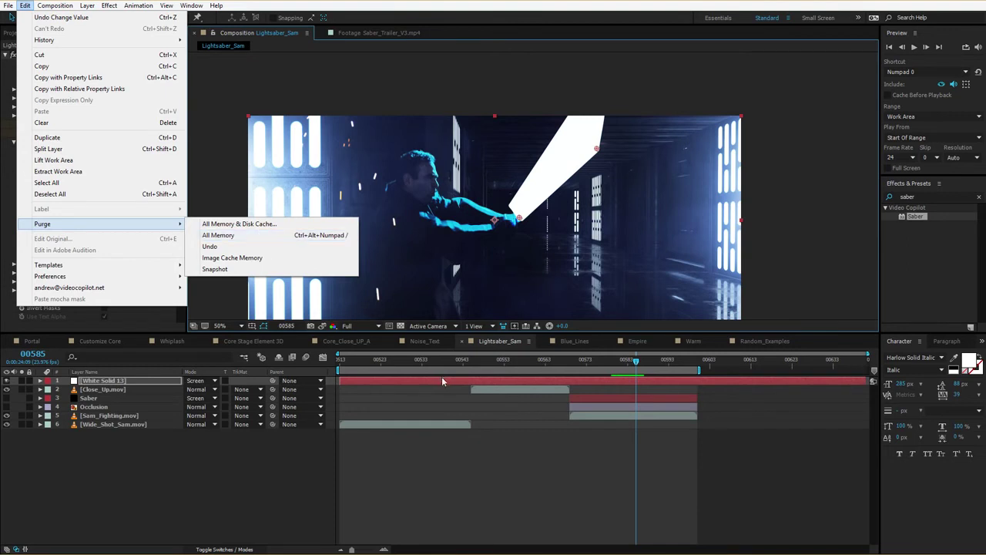
click(218, 235)
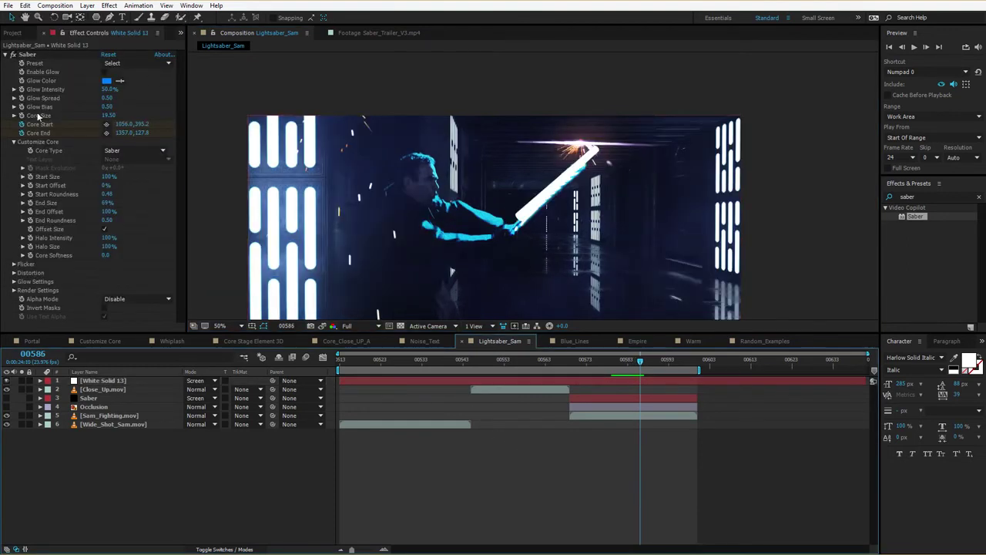
- Reselect the Saber effect and keyframe the blade at frames 586 and 587, ending with Core Start about 1020, 441 and Core End about 1187, 182
click(29, 55)
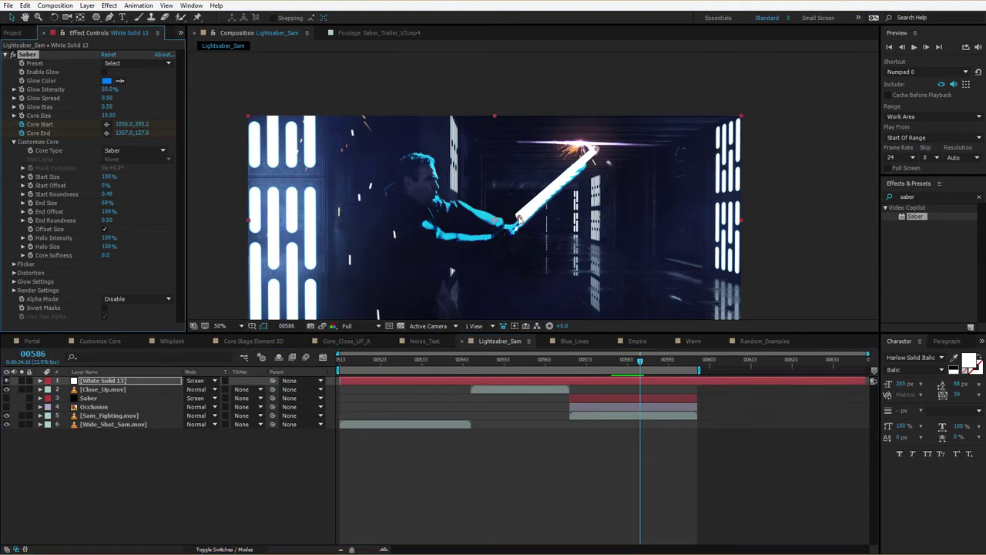
drag(518, 221, 512, 228)
drag(593, 148, 553, 163)
key(Page_Down)
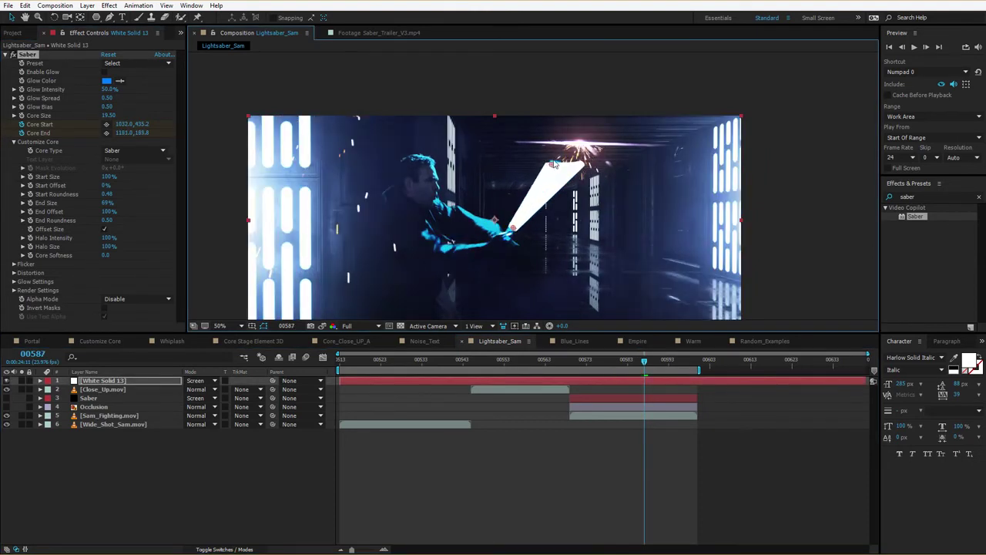
drag(514, 228, 512, 230)
- Keyframe the blade at frames 588 and 589, ending with Core Start about 900, 481 and Core End about 889, 130, and reveal the layer's keyframes
key(Page_Down)
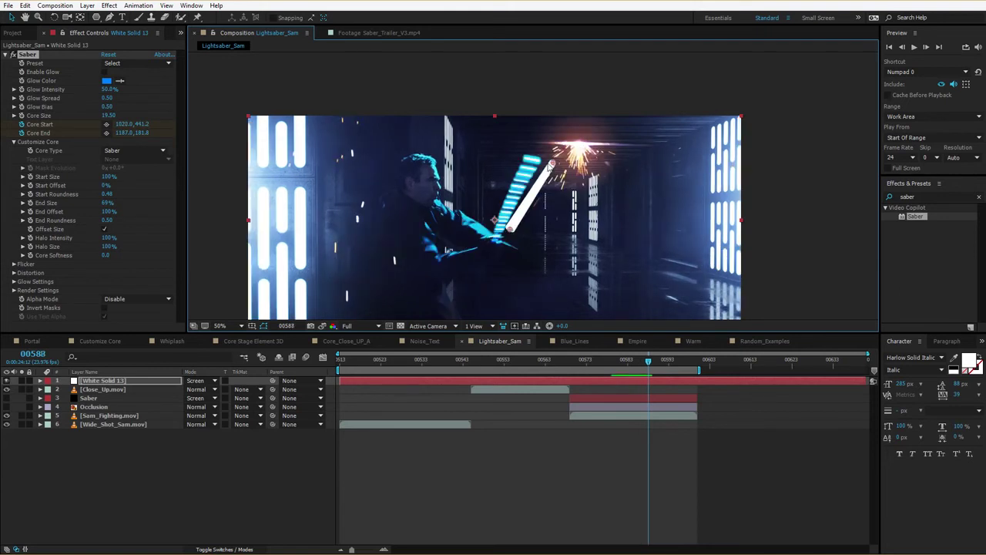
drag(550, 166, 528, 158)
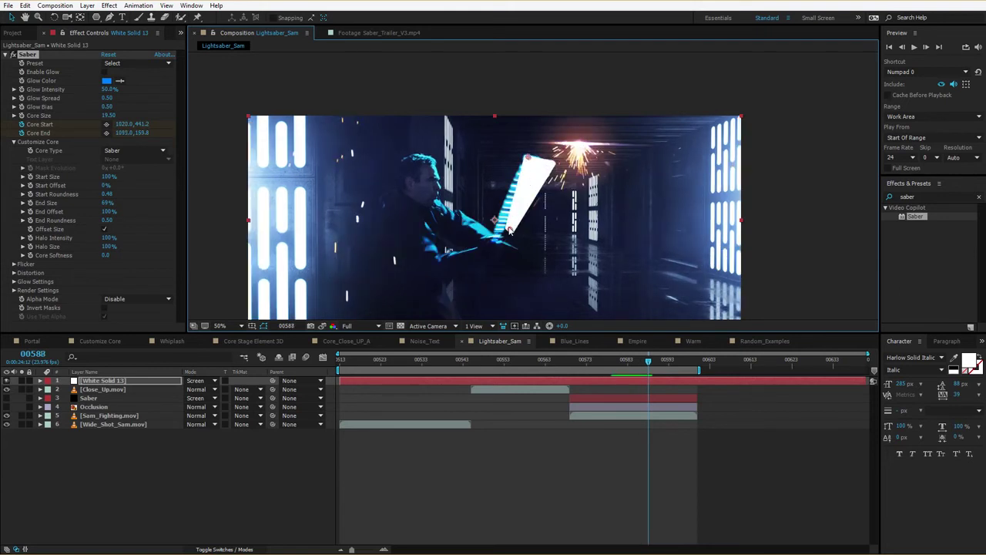
drag(509, 229, 479, 239)
key(Page_Down)
drag(527, 157, 477, 148)
key(u)
- At frame 575, keyframe Core Start to about 875, 402 and Core End to about 1203, 537 along the lowered blade
click(604, 360)
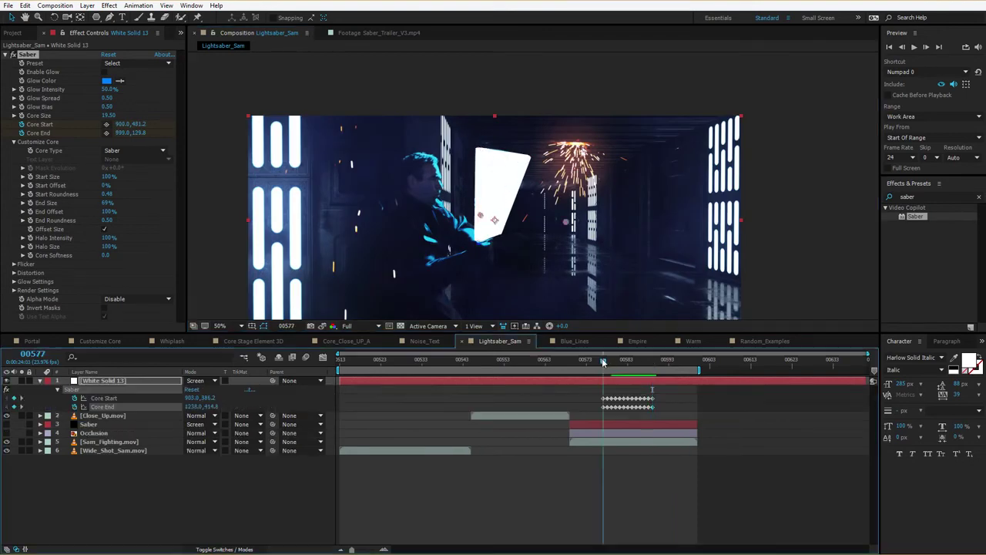
key(Page_Up)
key(Page_Up)
drag(565, 222, 555, 255)
drag(480, 215, 473, 218)
drag(554, 255, 557, 253)
key(Page_Up)
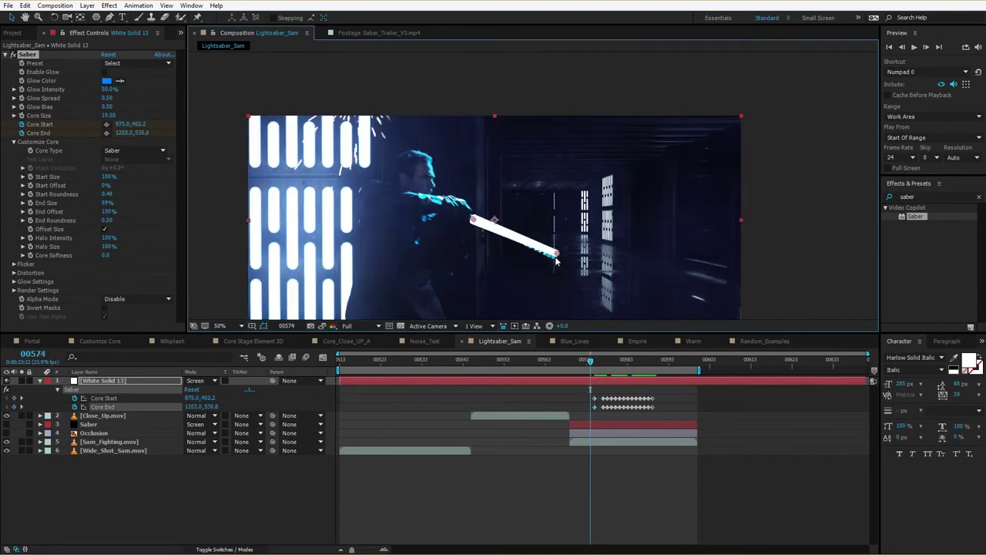
- At frame 590, keyframe Core Start to about 838, 515 and Core End to about 669, 134, and advance one frame
drag(590, 360, 664, 362)
key(Page_Up)
key(Page_Up)
drag(479, 239, 463, 248)
drag(479, 149, 420, 151)
key(Page_Down)
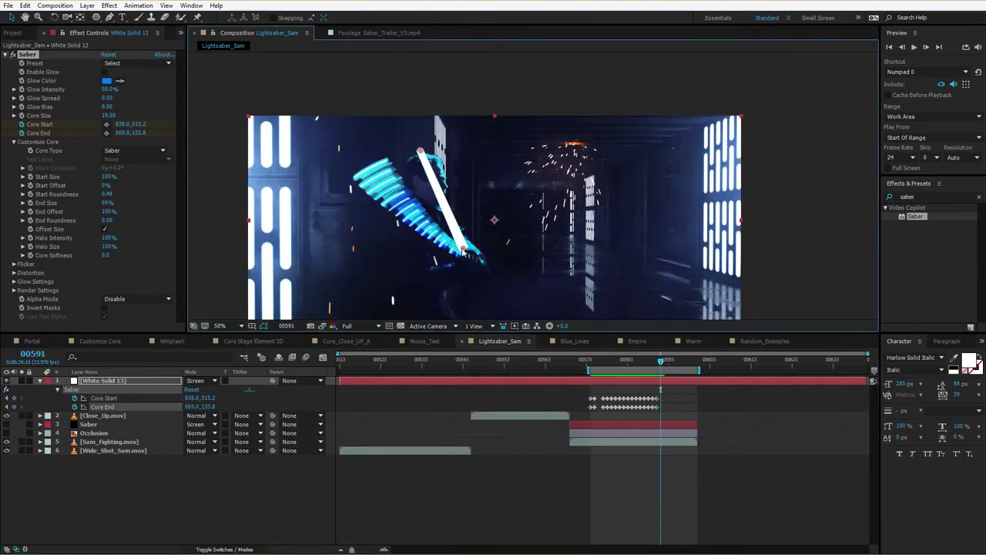
- Play back the work area to review the tracked, glowing blade, and stop the preview
key(space)
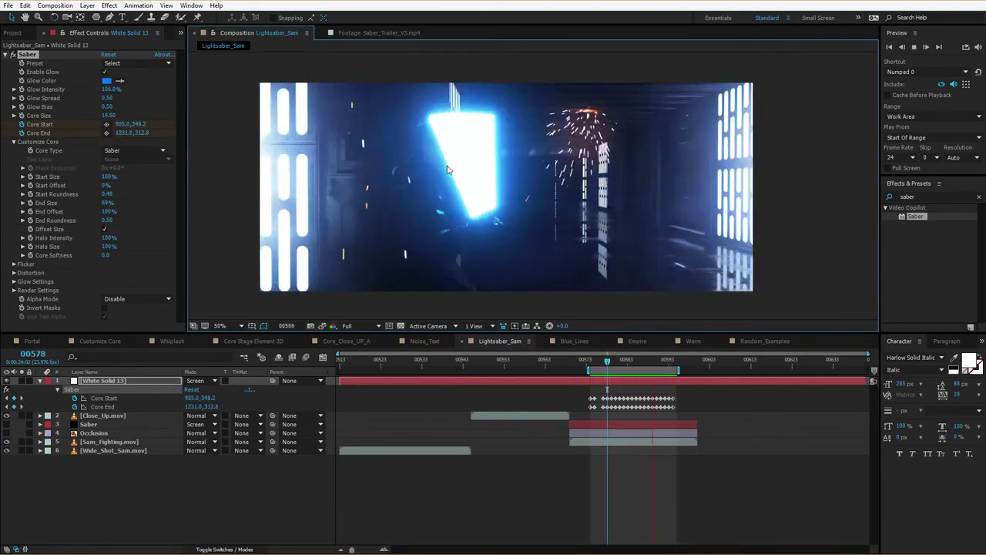
key(space)
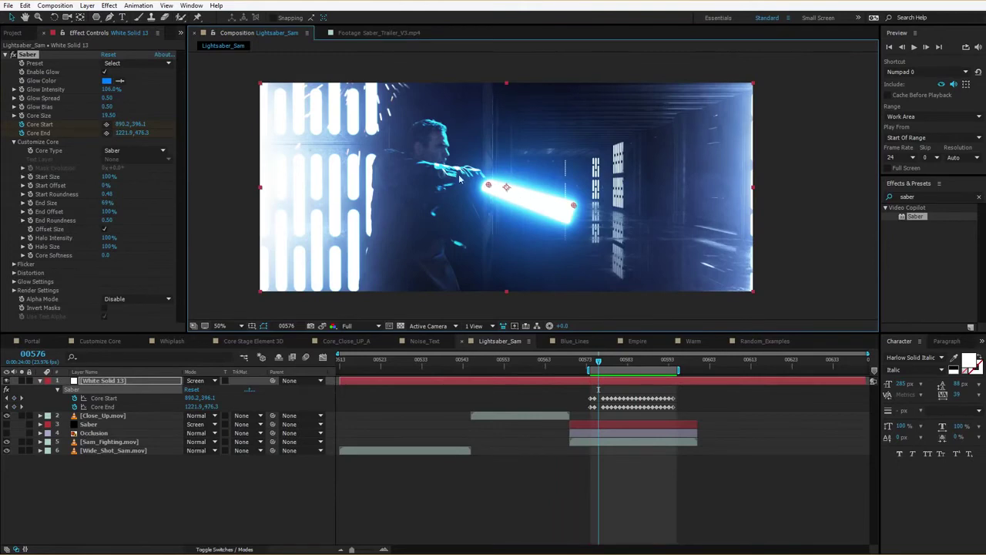
- Set the Saber effect's Flicker Intensity to about 84% and play back the work area to review the flickering blade
click(14, 289)
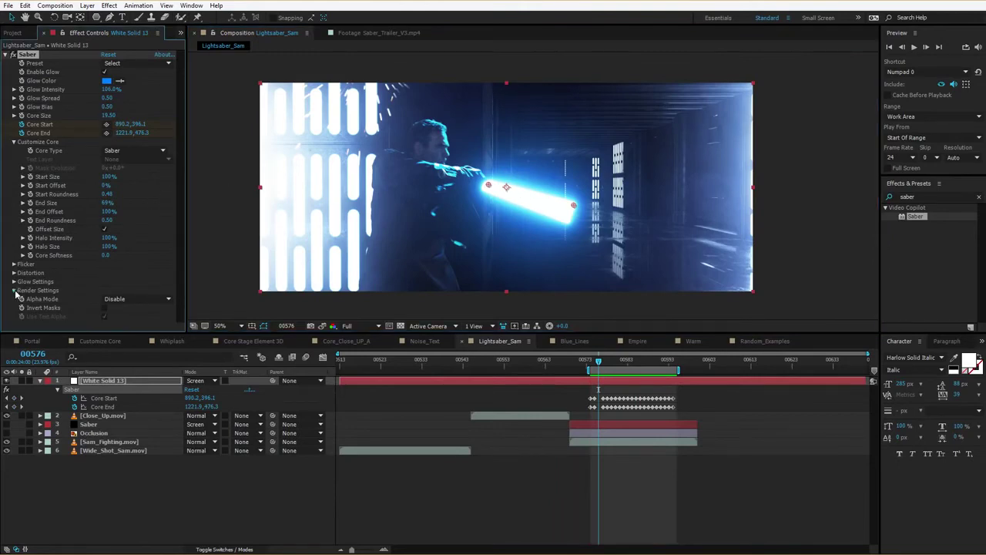
scroll(17, 254, down, 2)
click(14, 213)
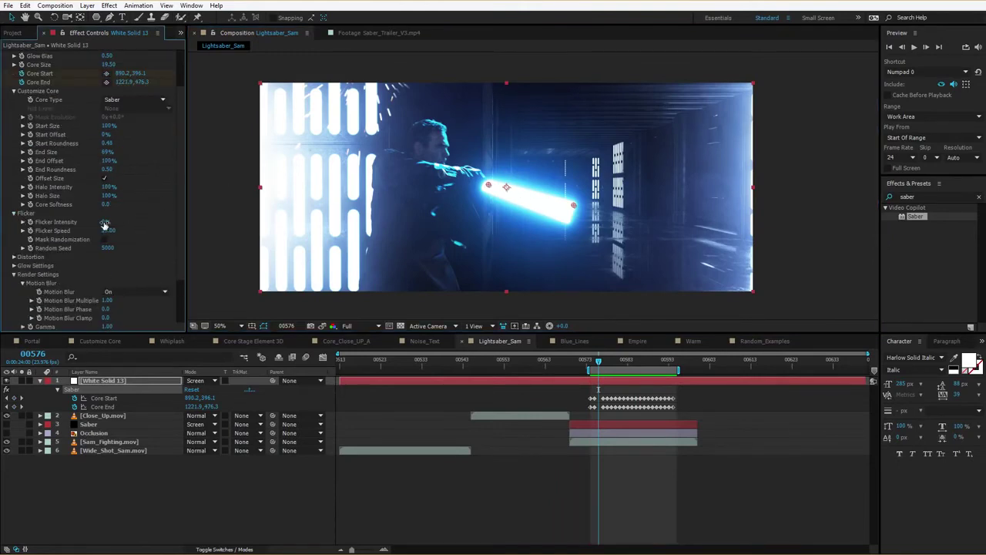
drag(113, 223, 159, 215)
key(space)
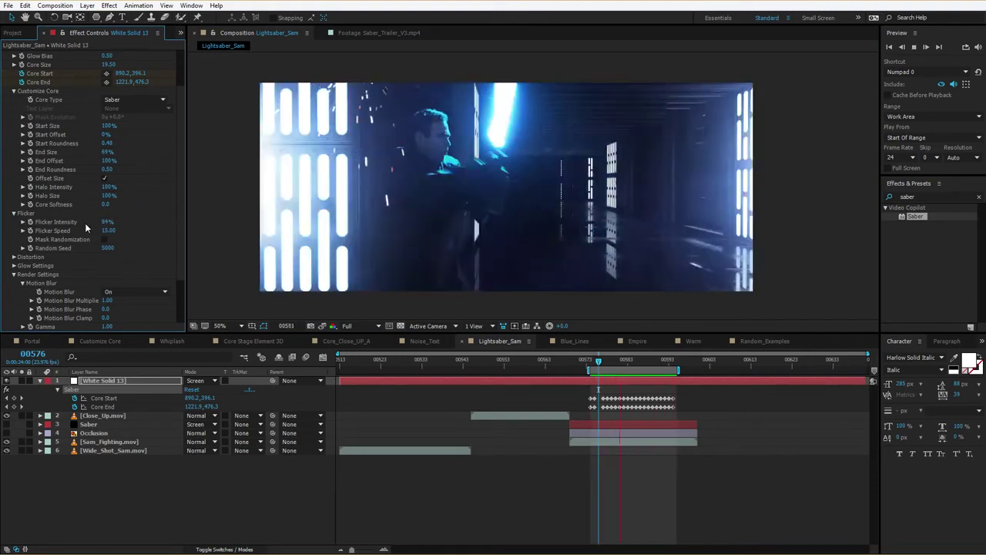
key(space)
- Raise the Saber effect's render Saturation to about 1.47 and play back the shot to review the color
scroll(93, 210, down, 3)
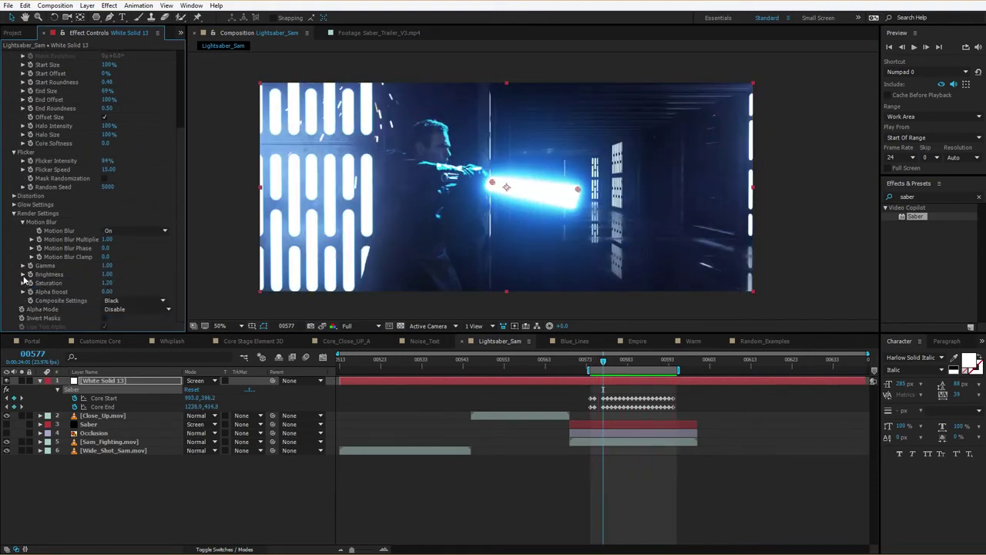
mouse_move(104, 283)
mouse_down()
mouse_move(141, 277)
mouse_move(123, 284)
mouse_up()
key(space)
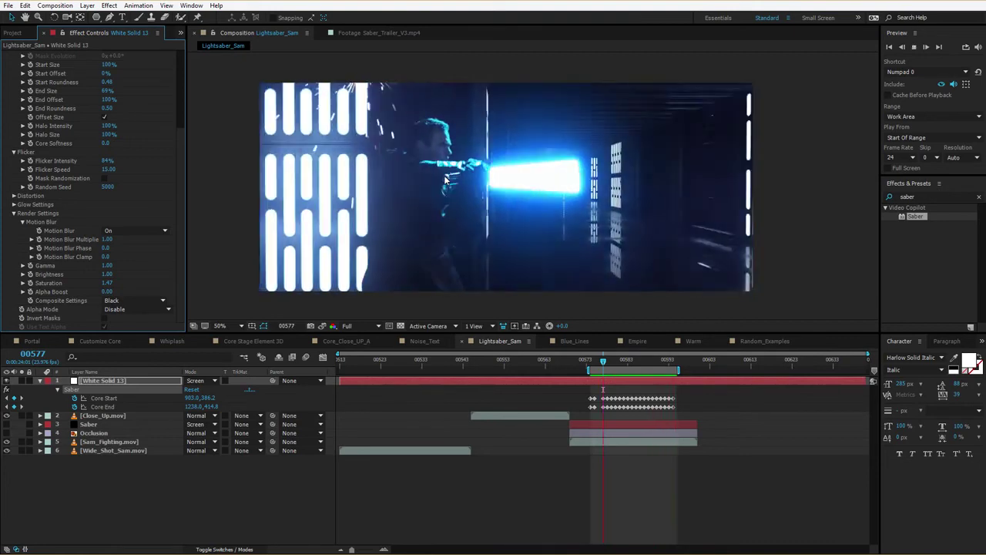
key(space)
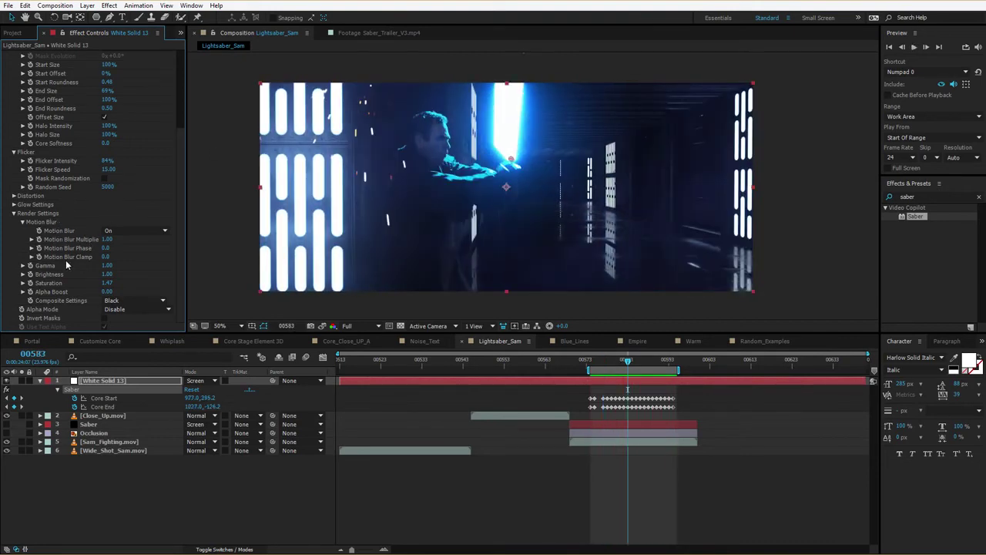
- Set the Motion Blur Multiplier to 0.5 and preview the swinging blade
click(108, 238)
text(.5)
key(Return)
click(120, 232)
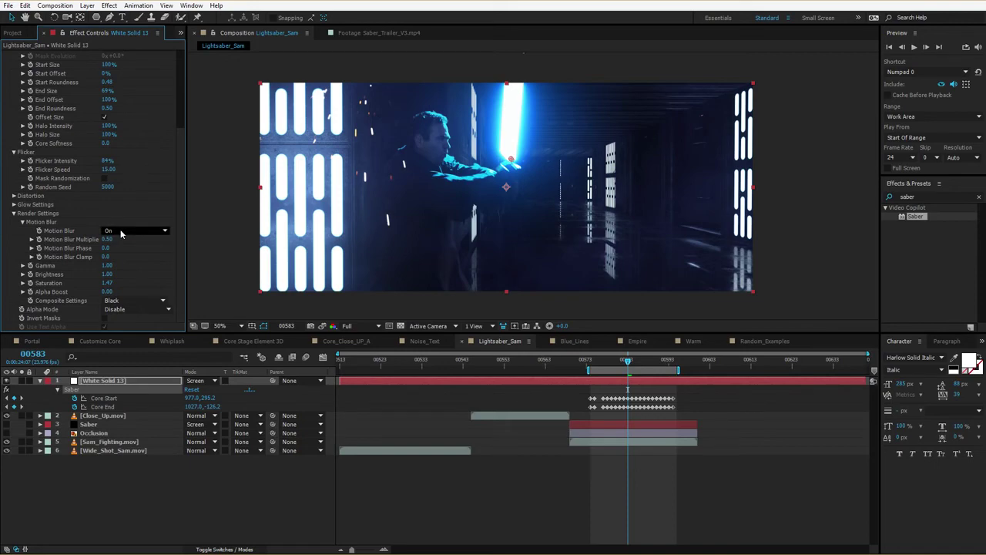
key(space)
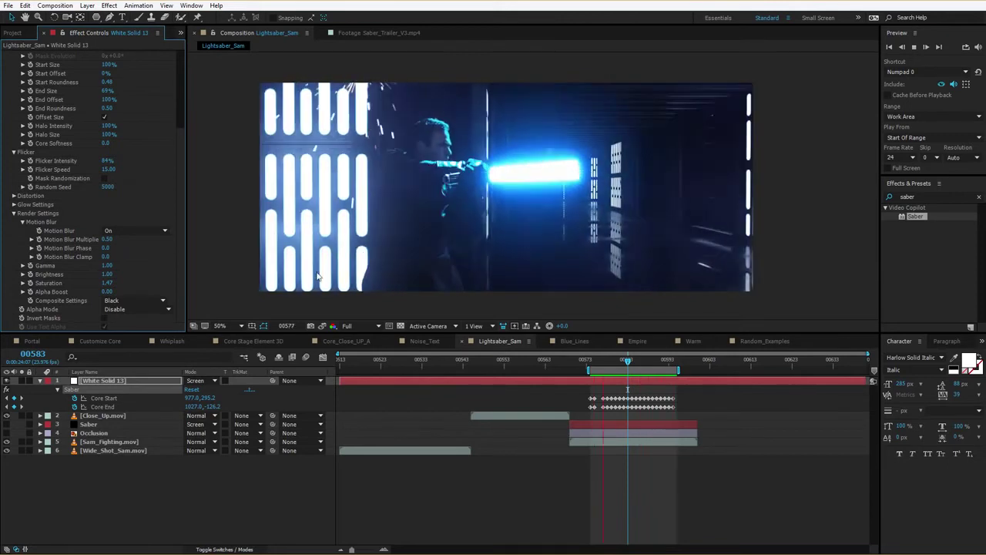
key(space)
- Set the Motion Blur Multiplier to 1 and preview the blade's motion blur
click(108, 239)
text(1)
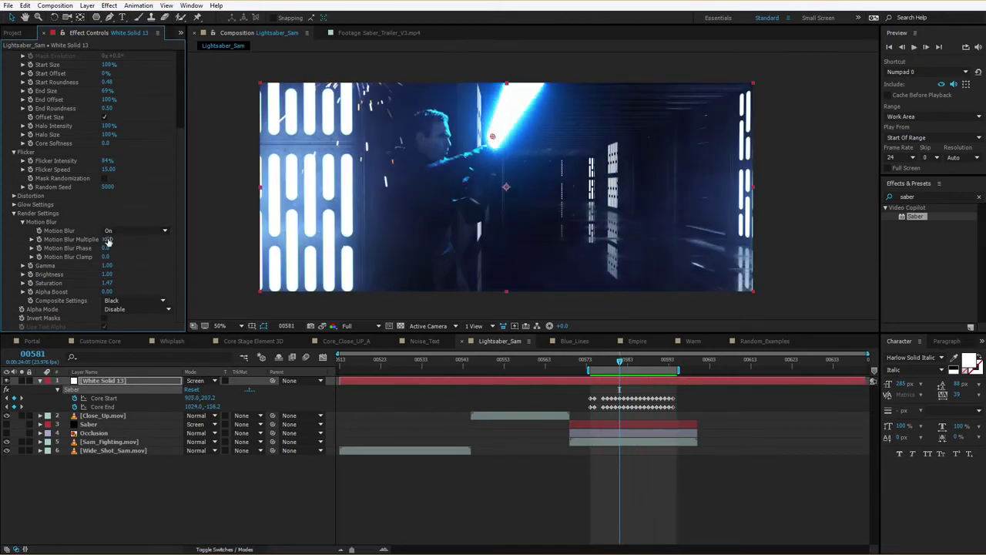
key(Return)
mouse_move(107, 239)
mouse_down()
mouse_move(81, 241)
mouse_move(105, 241)
mouse_up()
key(space)
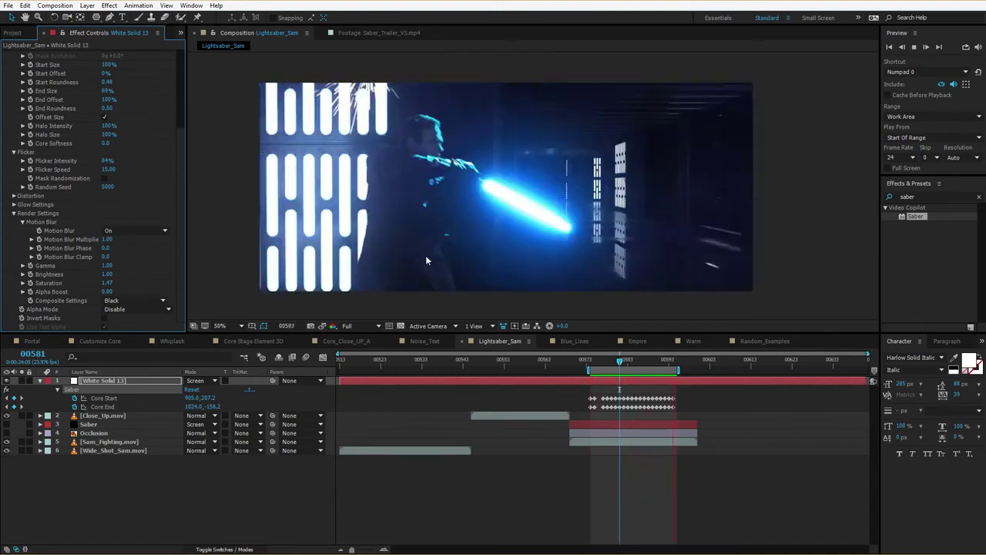
key(space)
- Reduce the Saber effect's Glow Intensity to about 78% and Core Size to about 16.2, and preview the thinner blade
scroll(180, 65, up, 5)
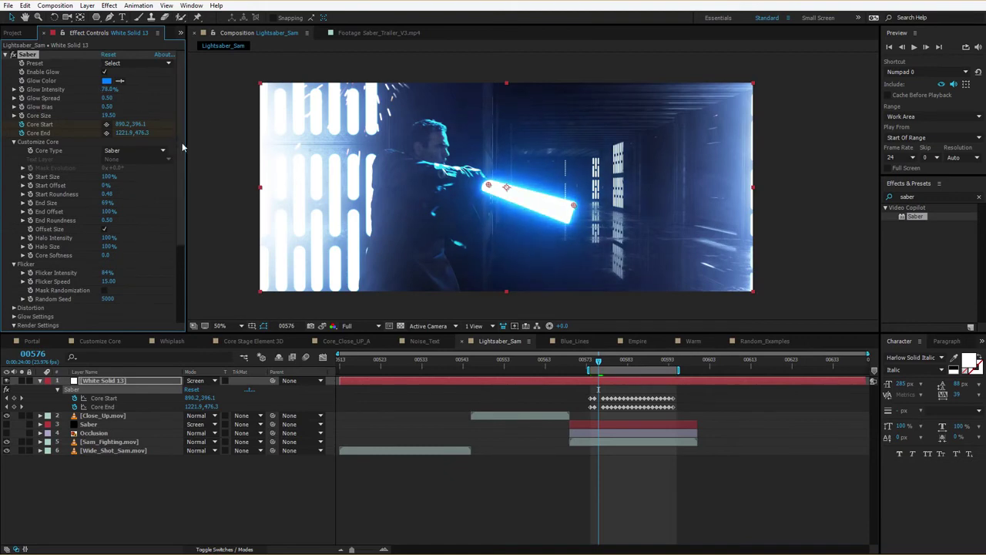
drag(182, 144, 179, 145)
drag(108, 115, 94, 114)
key(space)
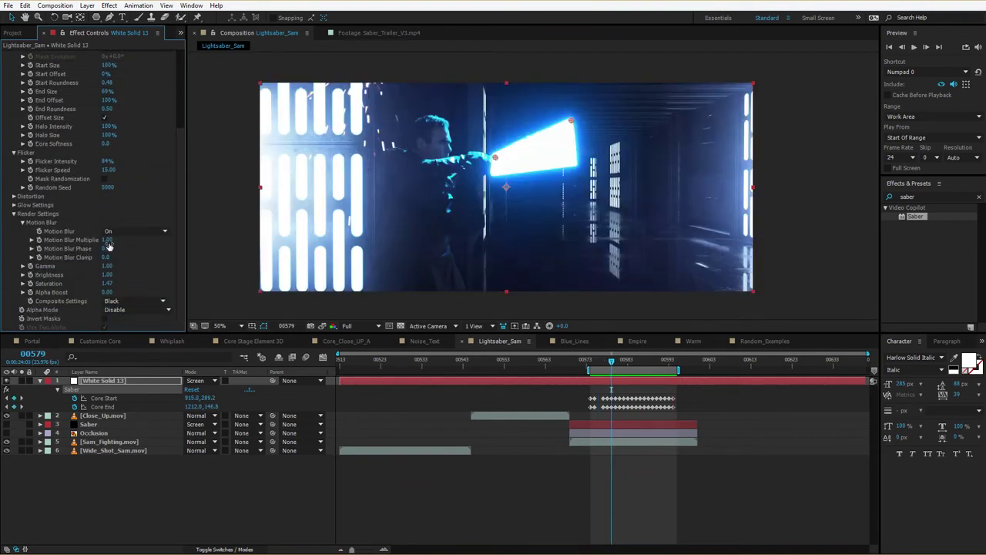
- Set the Motion Blur Phase to about 19 and play back the swing to review the blur offset
mouse_move(106, 249)
mouse_down()
mouse_move(90, 248)
mouse_move(107, 246)
mouse_up()
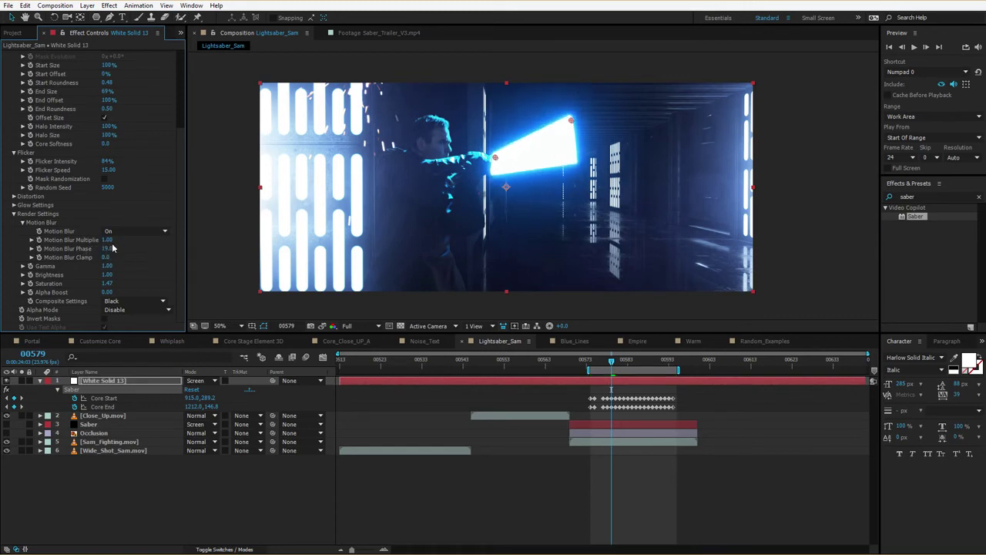
key(space)
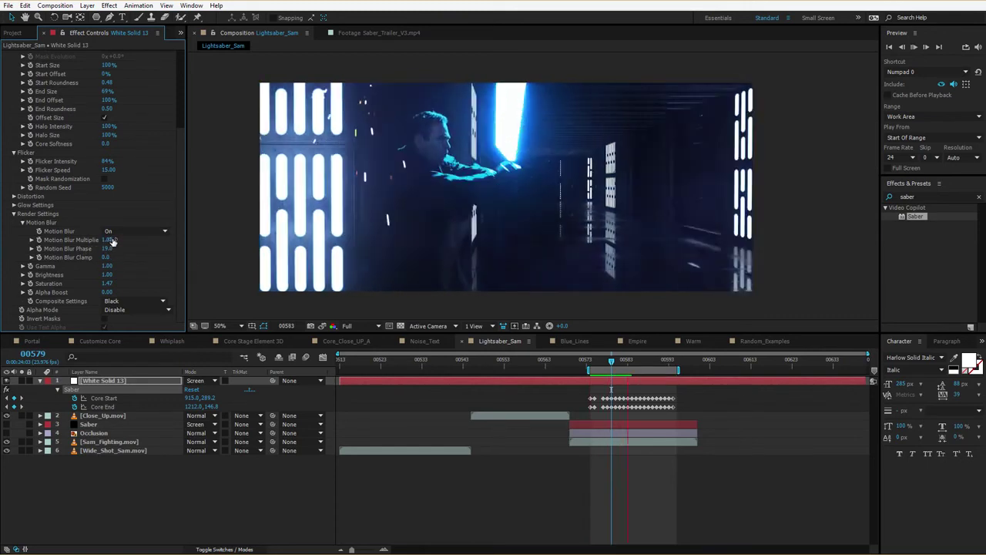
key(space)
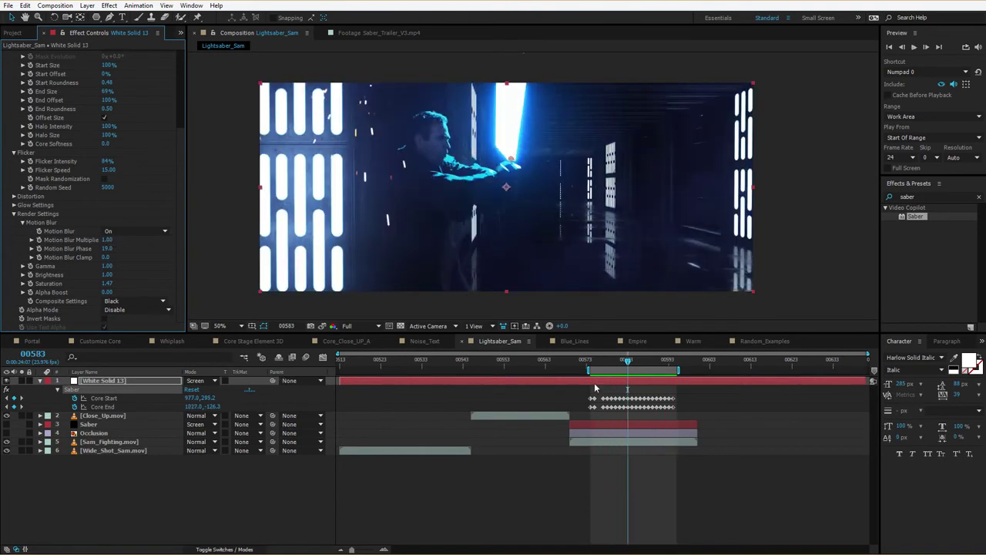
- At frame 587, adjust the Motion Blur Multiplier to about 0.57 and the Phase to about 55, and preview the swing
mouse_move(645, 361)
mouse_down()
mouse_move(657, 361)
mouse_move(643, 362)
mouse_move(644, 370)
mouse_up()
drag(107, 241, 56, 248)
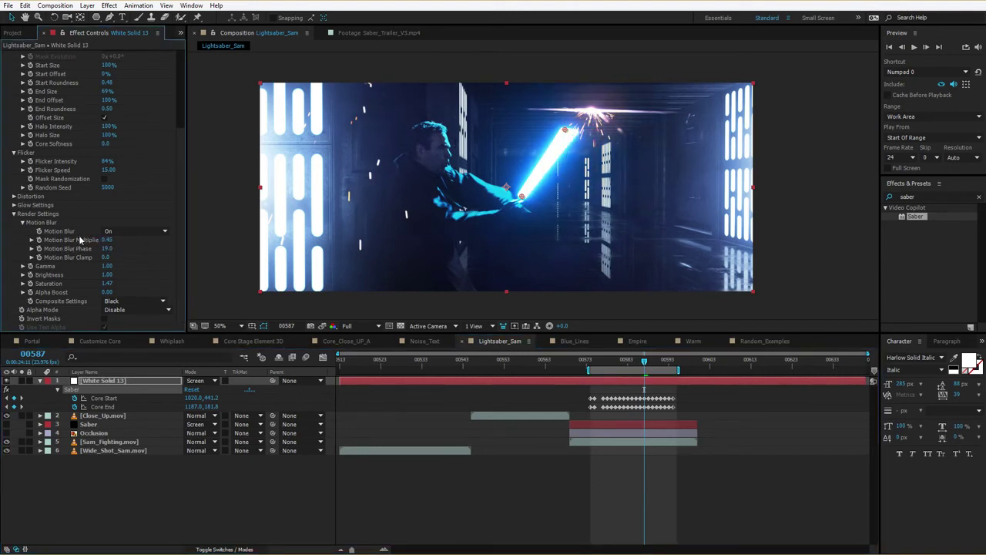
drag(106, 241, 114, 240)
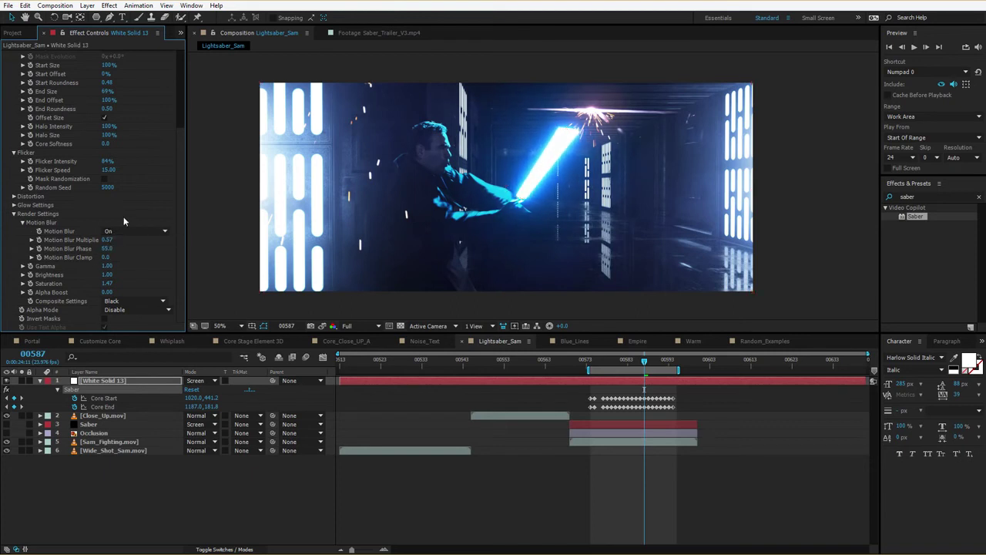
key(space)
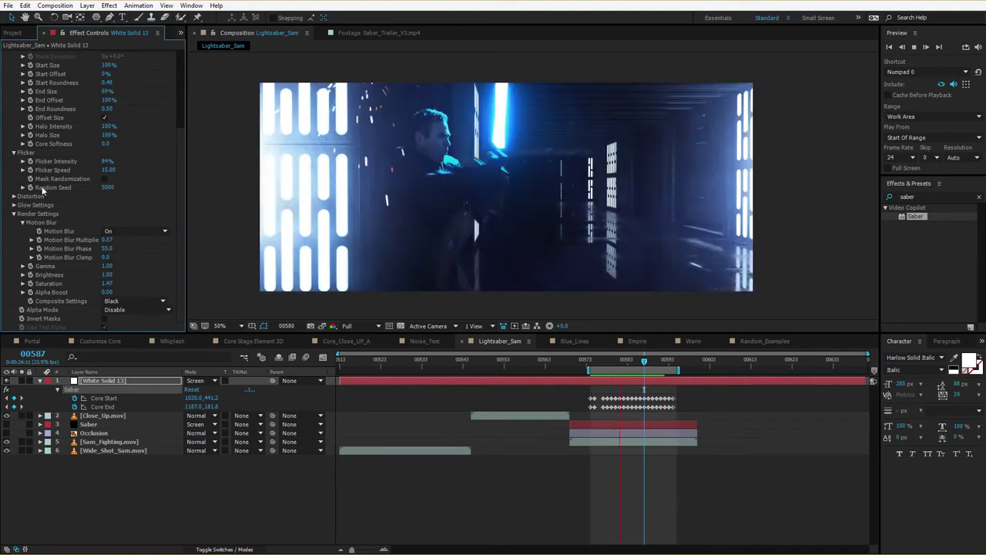
- Set the Motion Blur Multiplier to about 0.73 and the Motion Blur Phase to 0, and play back the work area
drag(106, 240, 108, 252)
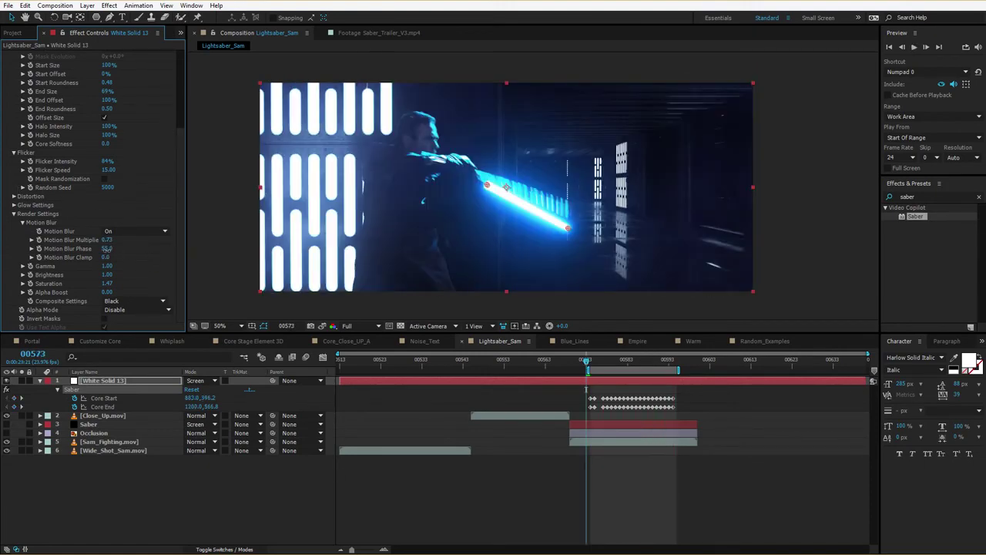
click(107, 248)
text(0)
key(Return)
key(space)
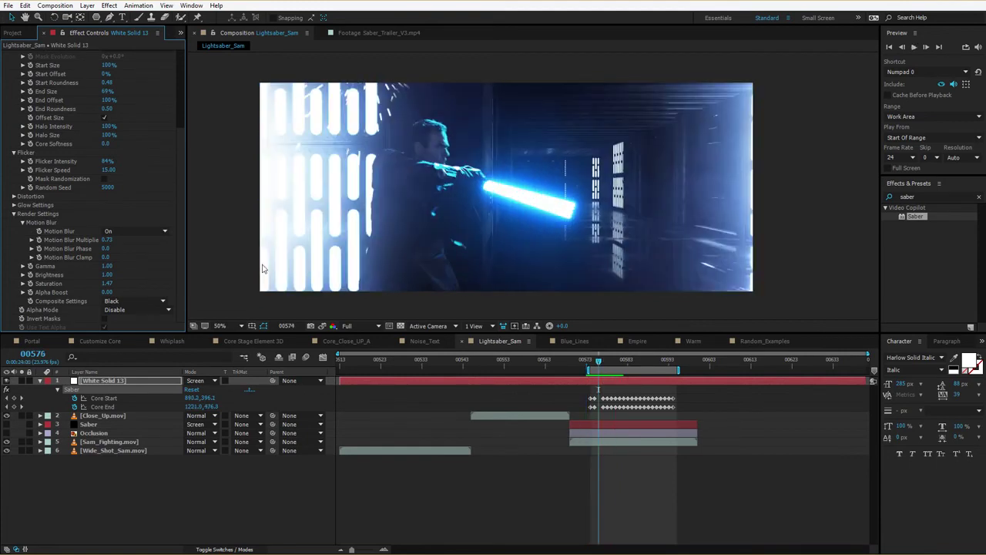
key(space)
key(space)
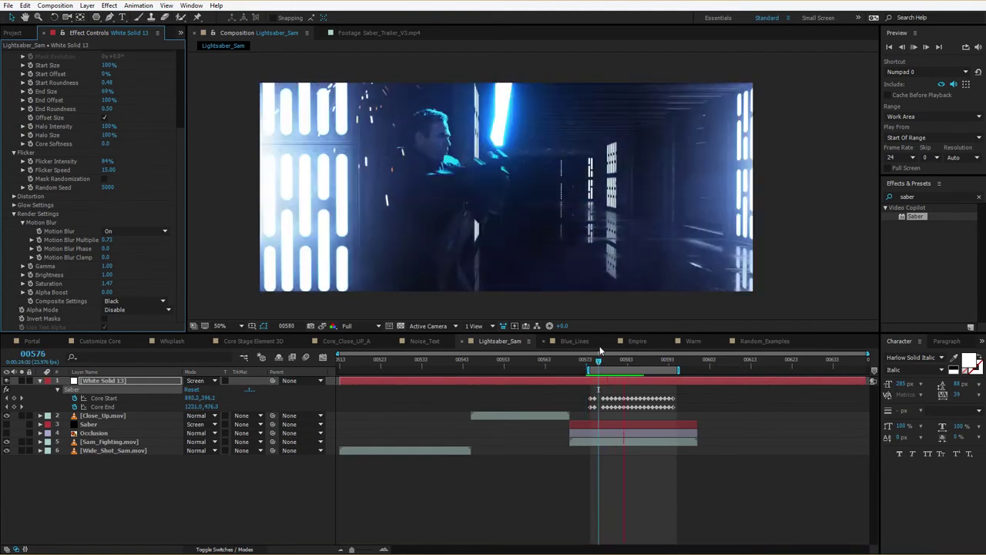
key(space)
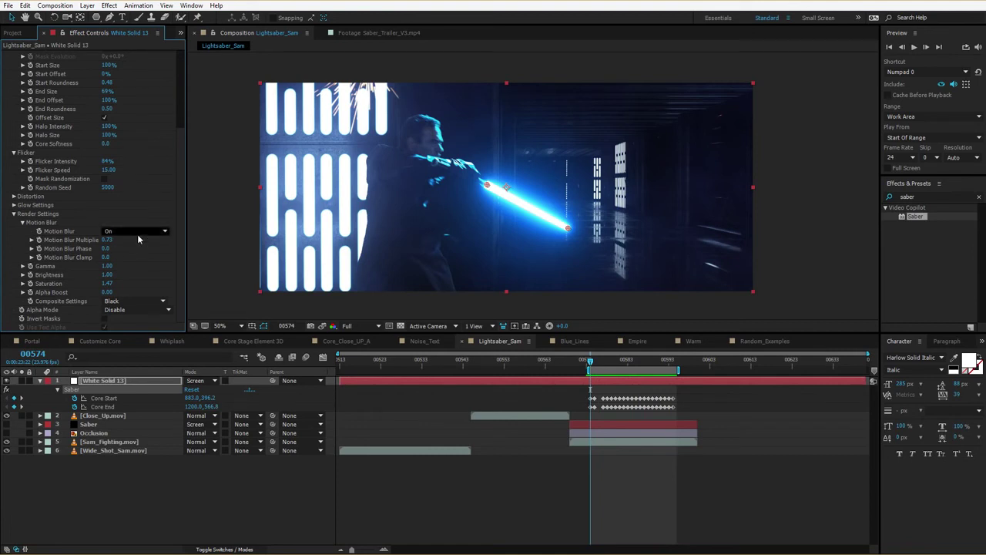
- Remove all Core Start and Core End keyframes from White Solid 13 and reset the Saber effect to its defaults
click(689, 394)
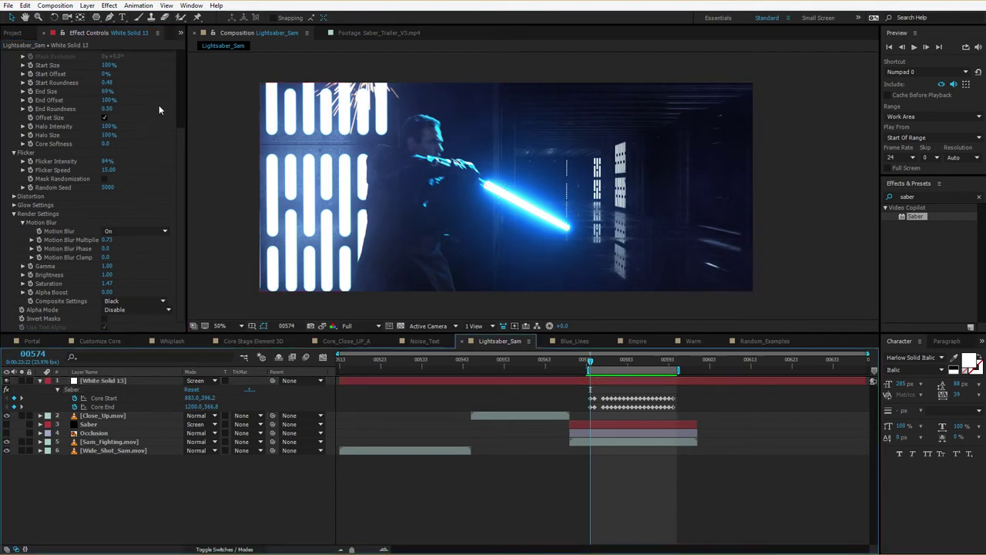
click(180, 83)
click(22, 124)
click(22, 132)
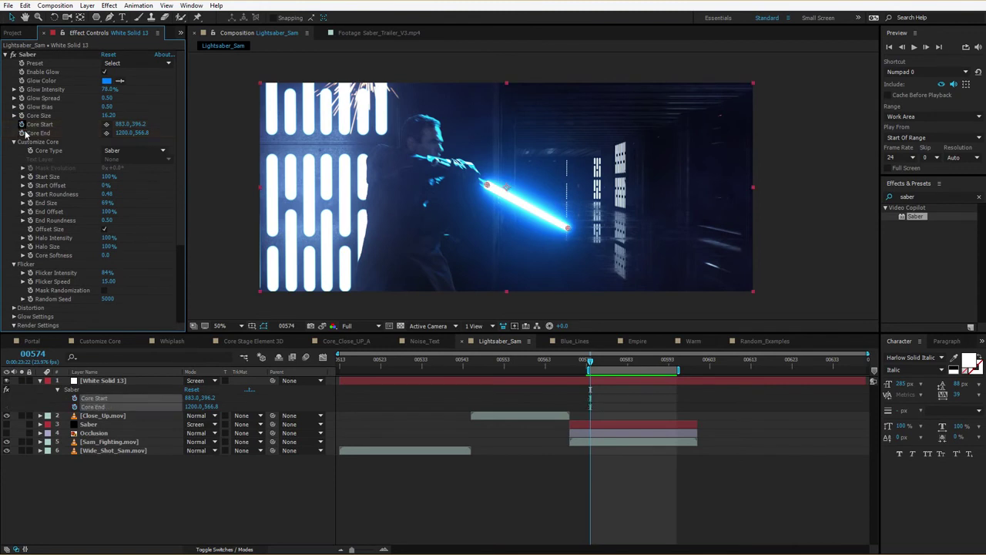
click(108, 55)
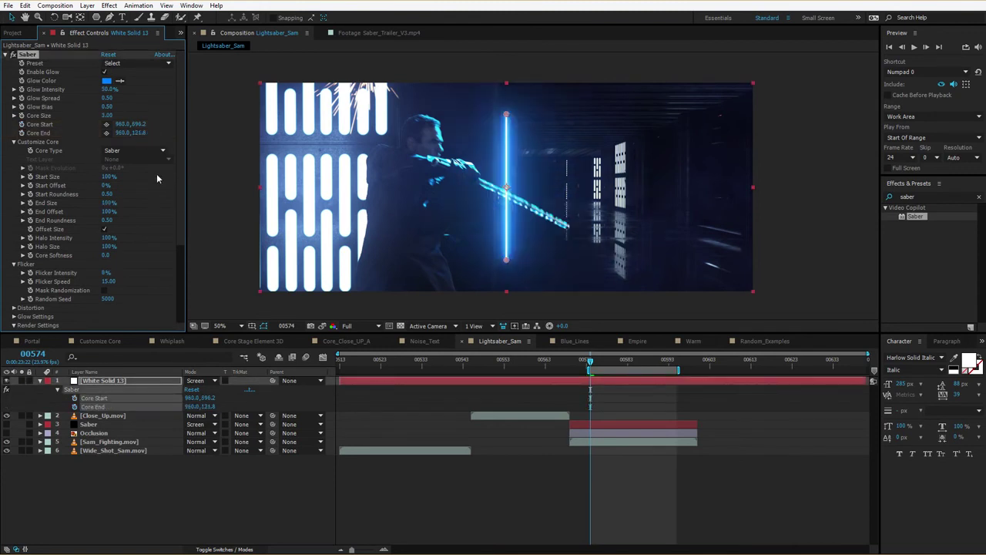
- With the Pen tool, draw a closed four-point mask around the lowered blade at frame 574 and extend its tip slightly past the prop
click(110, 17)
key(period)
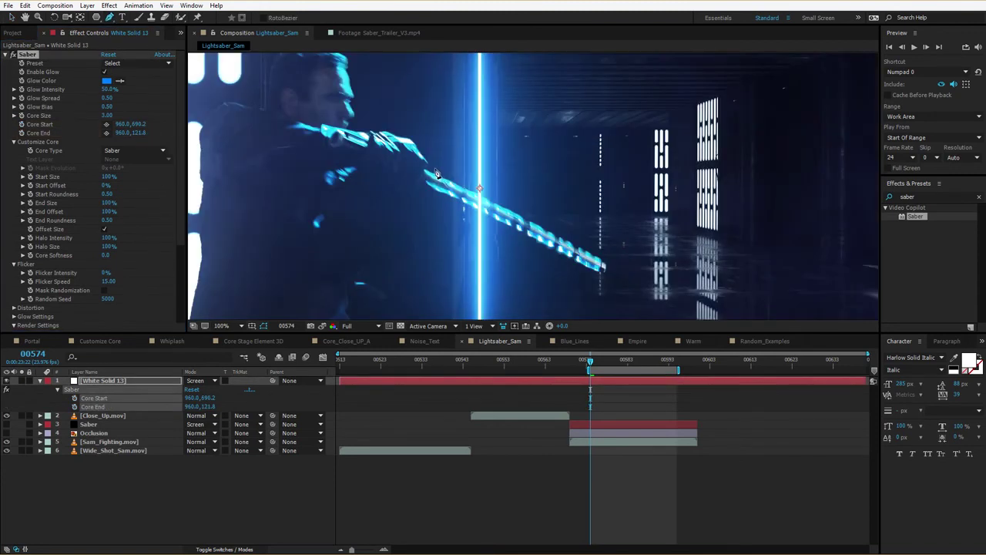
click(423, 168)
click(602, 264)
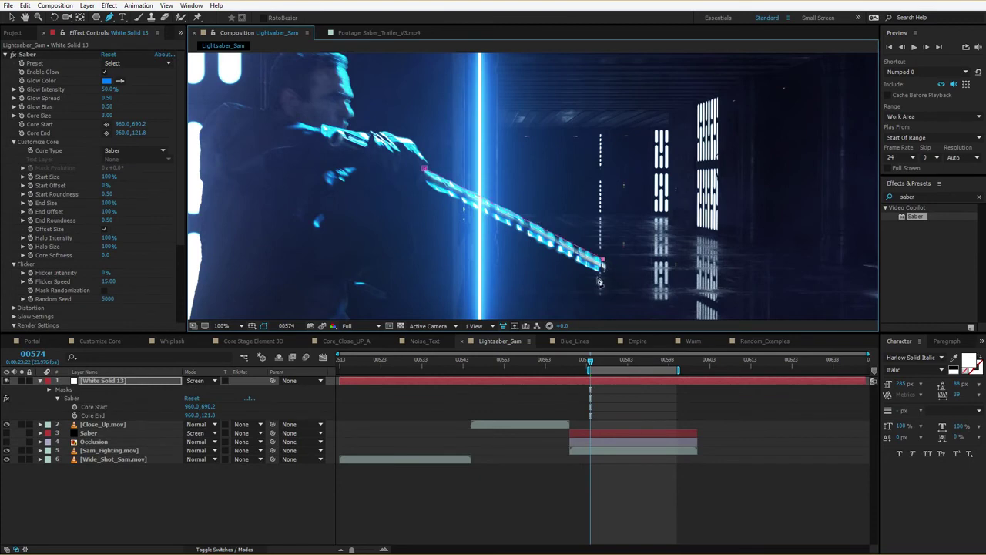
click(602, 272)
click(424, 186)
click(424, 168)
key(v)
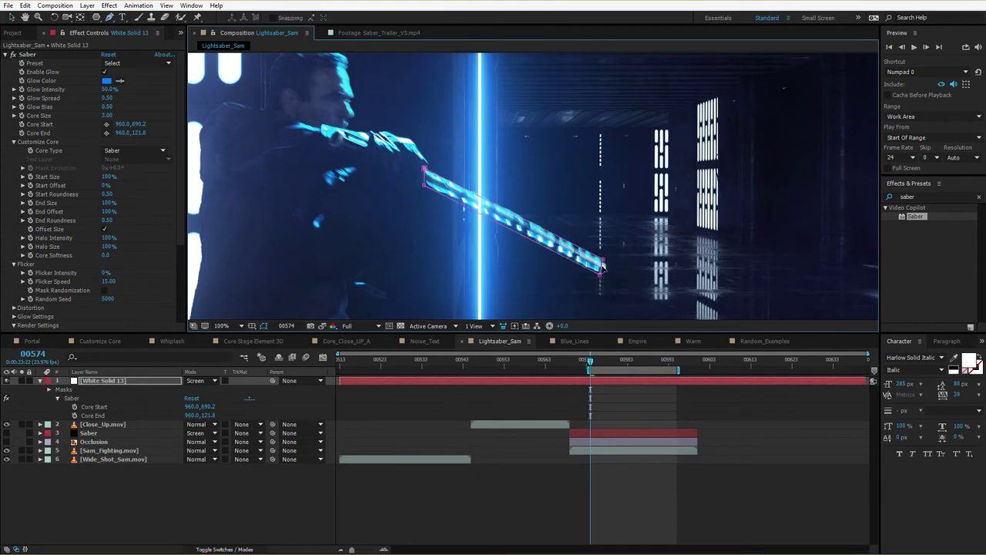
drag(602, 265, 606, 266)
- Start keyframing the Mask Path at frame 574, and at frame 575 move the mask's tip and handle points onto the blade
key(m)
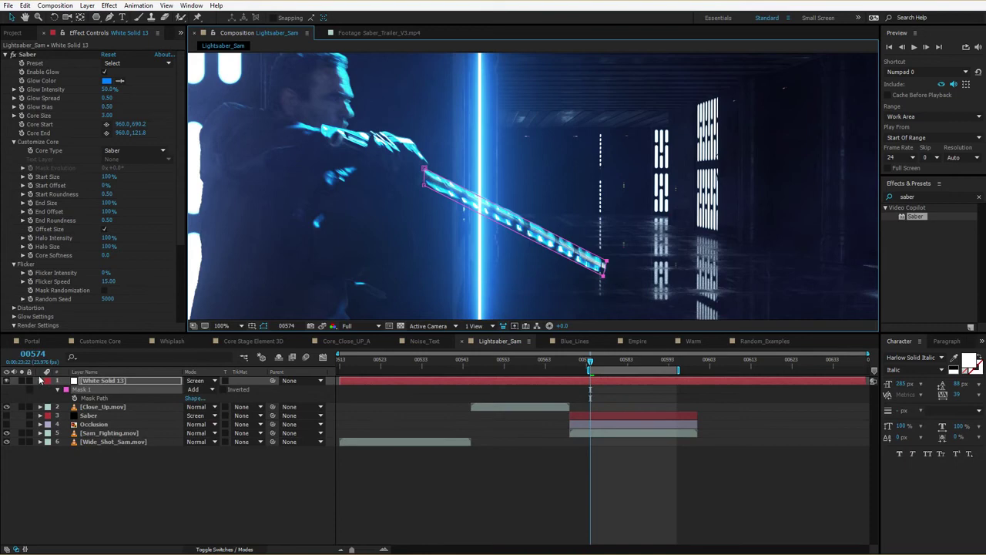
click(75, 398)
key(Page_Down)
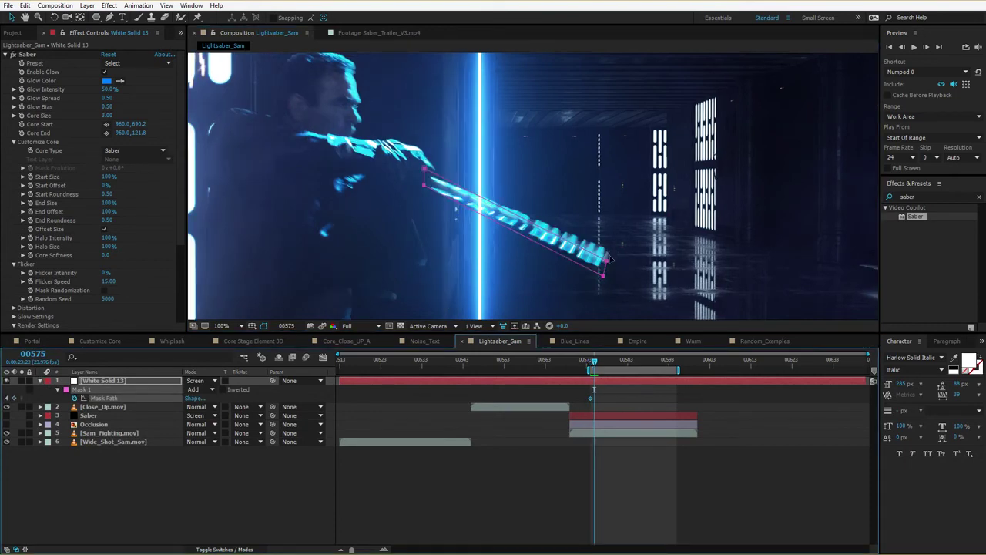
mouse_move(604, 259)
mouse_down()
mouse_move(619, 262)
mouse_move(610, 255)
mouse_move(605, 269)
mouse_up()
drag(425, 177, 430, 180)
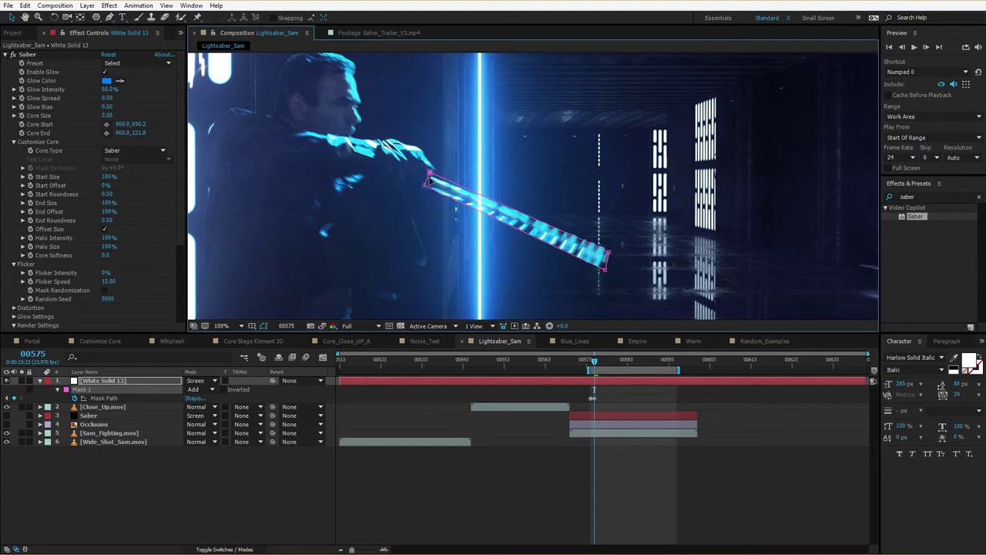
- At frame 576, reshape the mask by moving its two tip points up to the blade's new end
key(Page_Down)
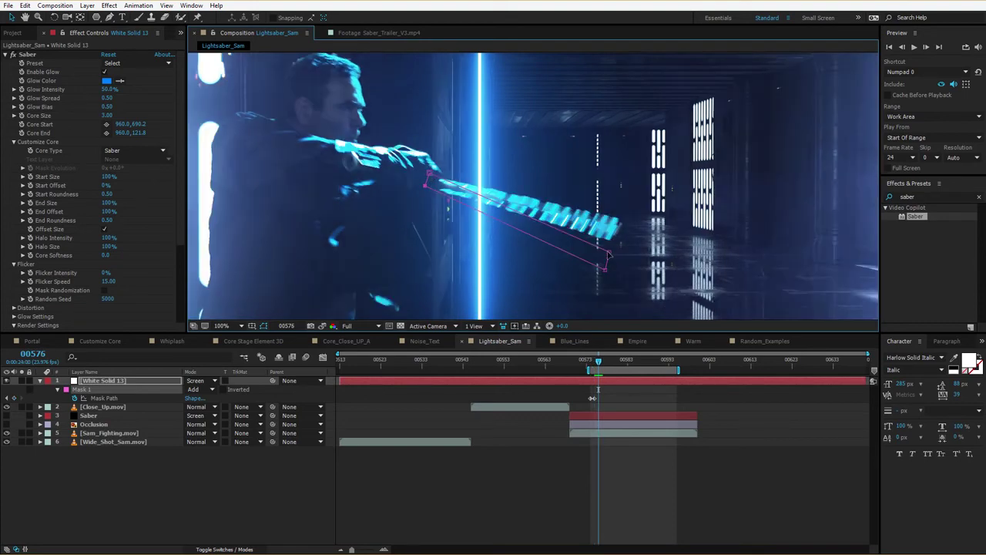
drag(609, 255, 624, 221)
drag(603, 271, 614, 245)
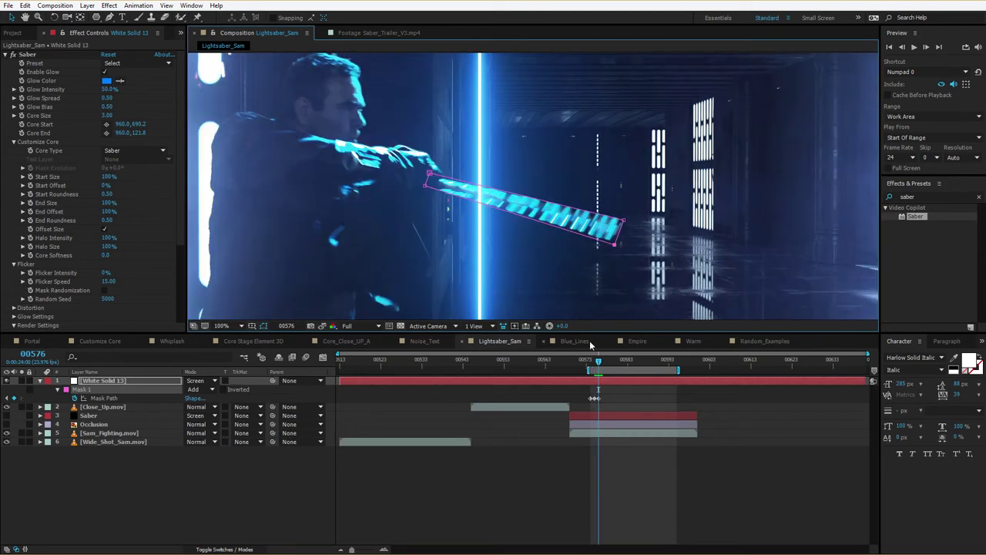
- At frame 575, set the Saber effect's Core Type to Layer Masks so the blade follows the mask
key(Page_Up)
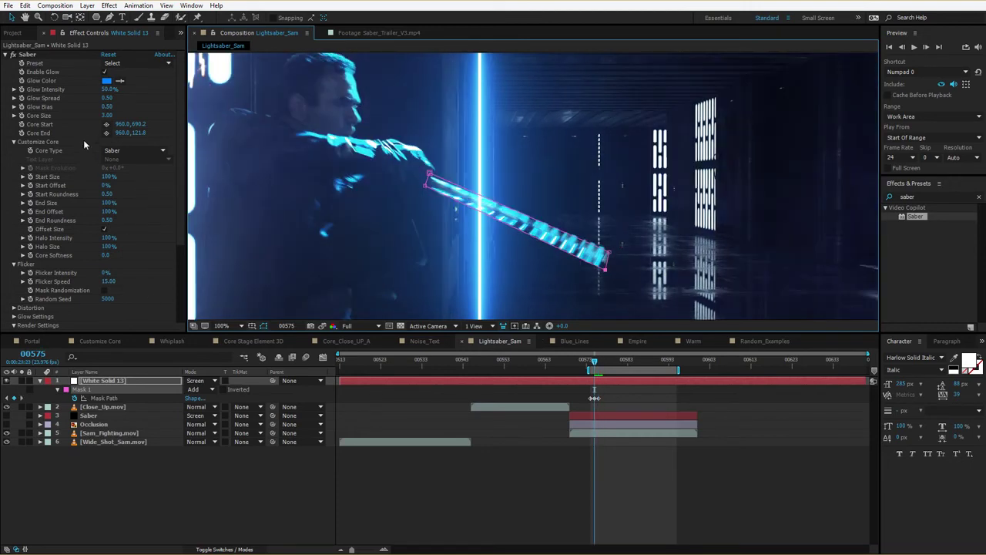
scroll(140, 231, down, 5)
scroll(141, 255, up, 4)
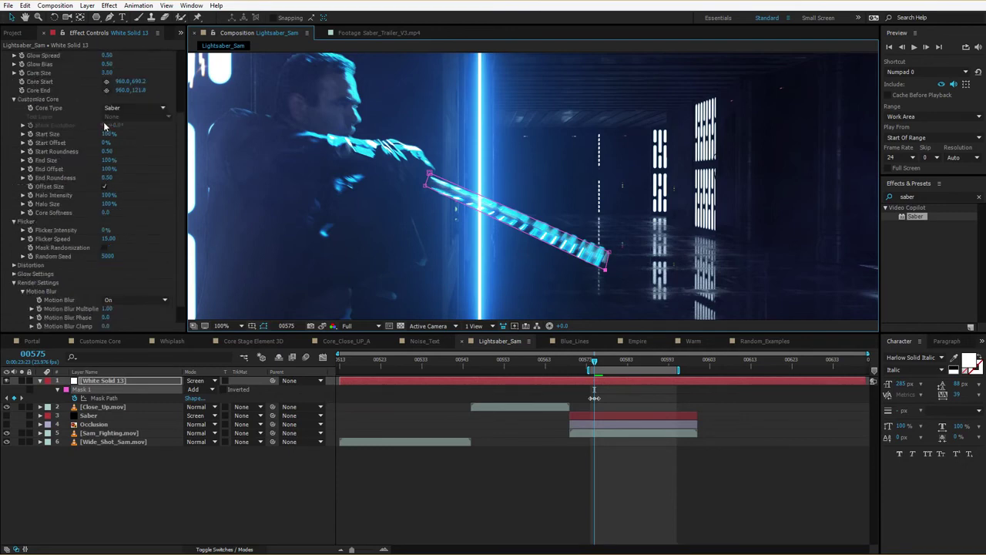
click(133, 134)
click(133, 131)
click(138, 152)
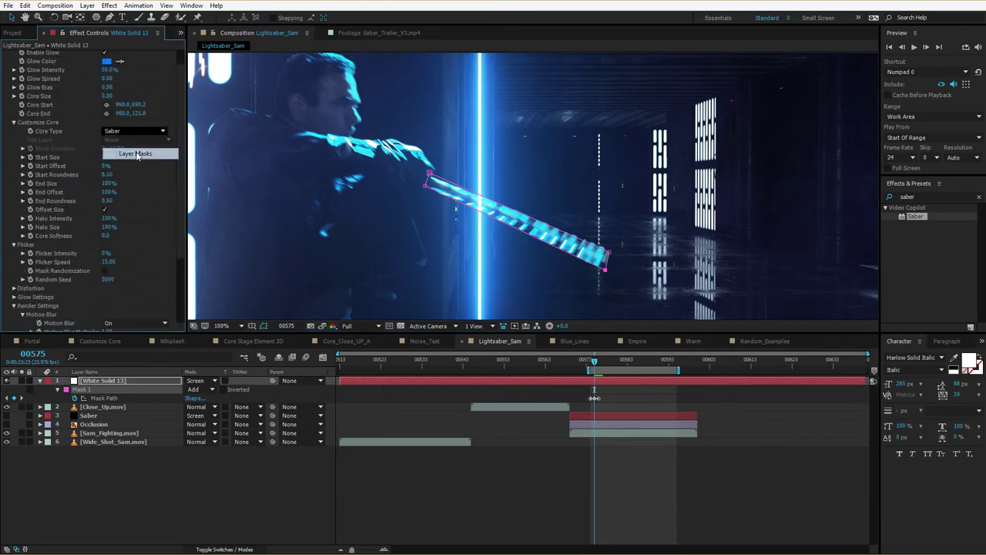
key(period)
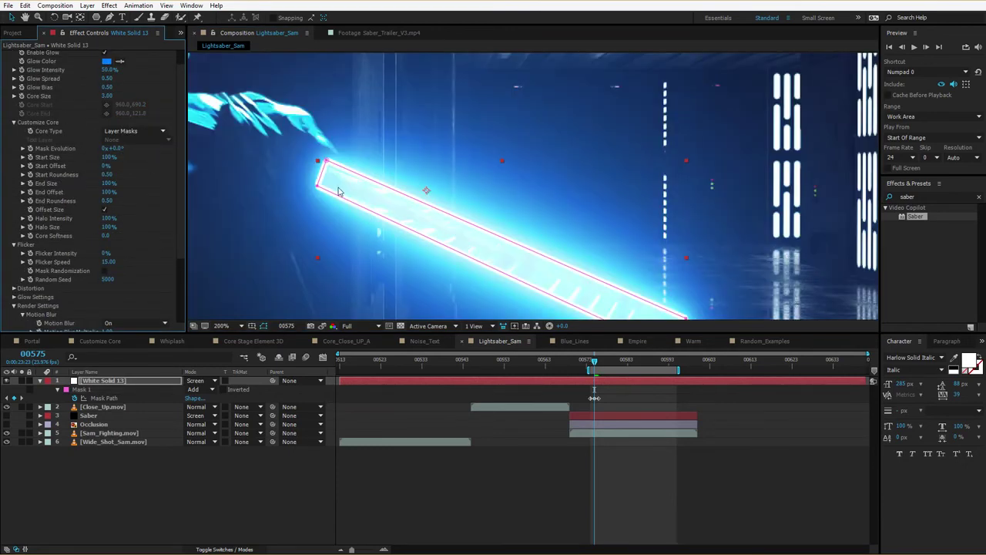
- Solo White Solid 13 and set Saber's Composite Settings to Add
click(22, 380)
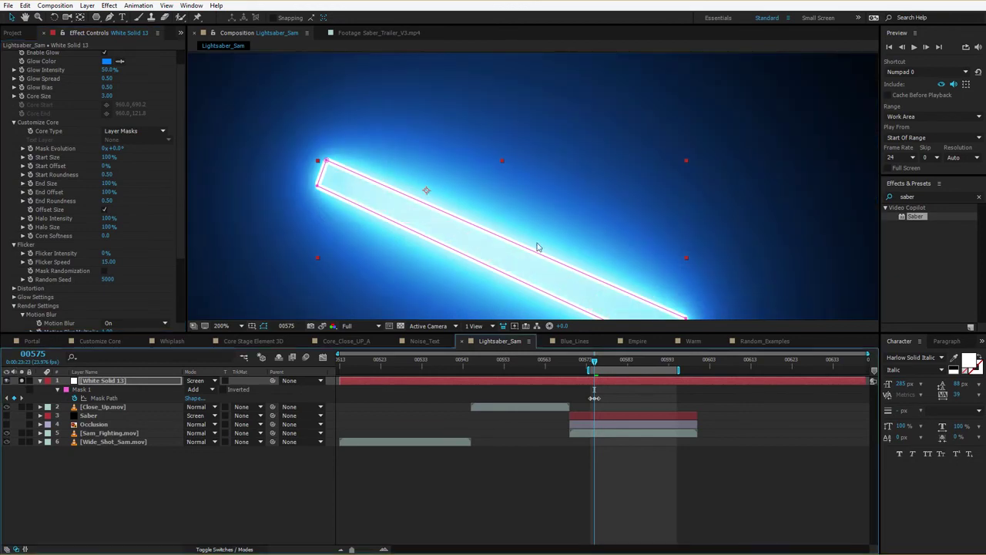
key(comma)
scroll(96, 193, down, 3)
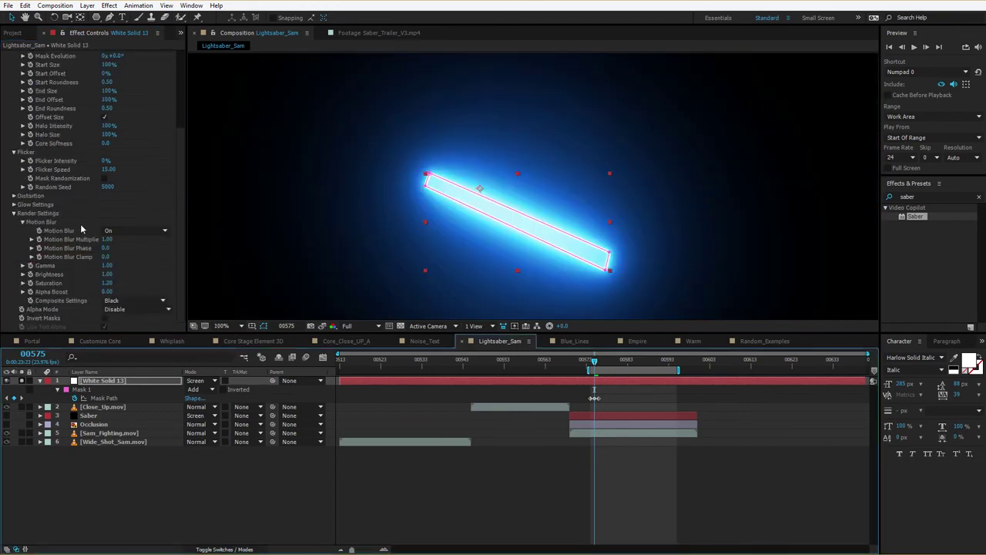
click(115, 300)
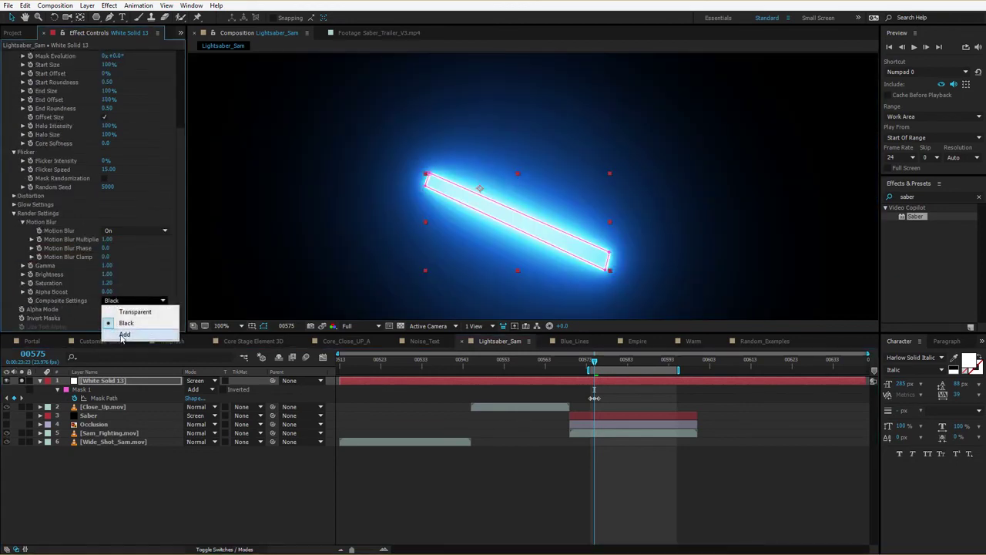
click(125, 336)
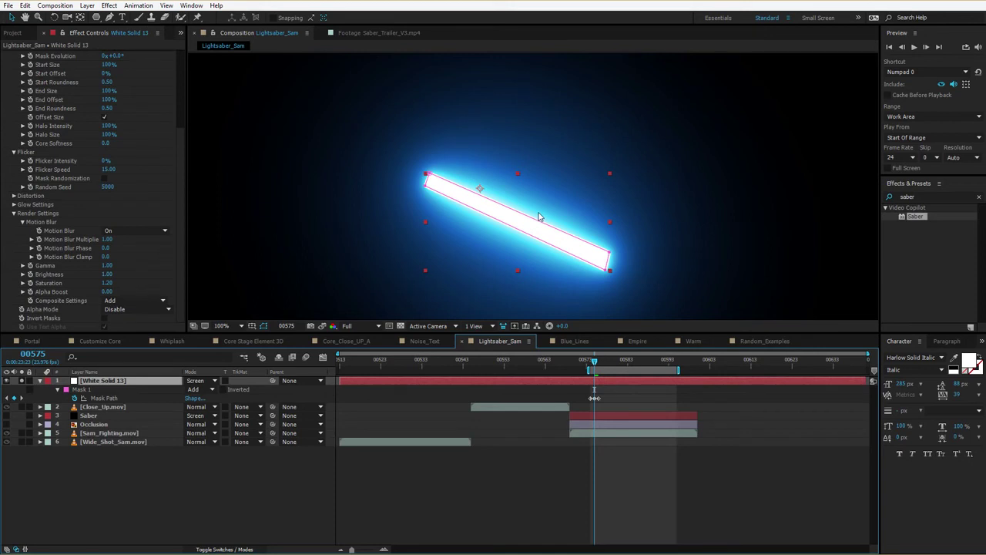
- Set Saber's Core Size to 2 and play a preview of the soloed blade
scroll(117, 132, up, 3)
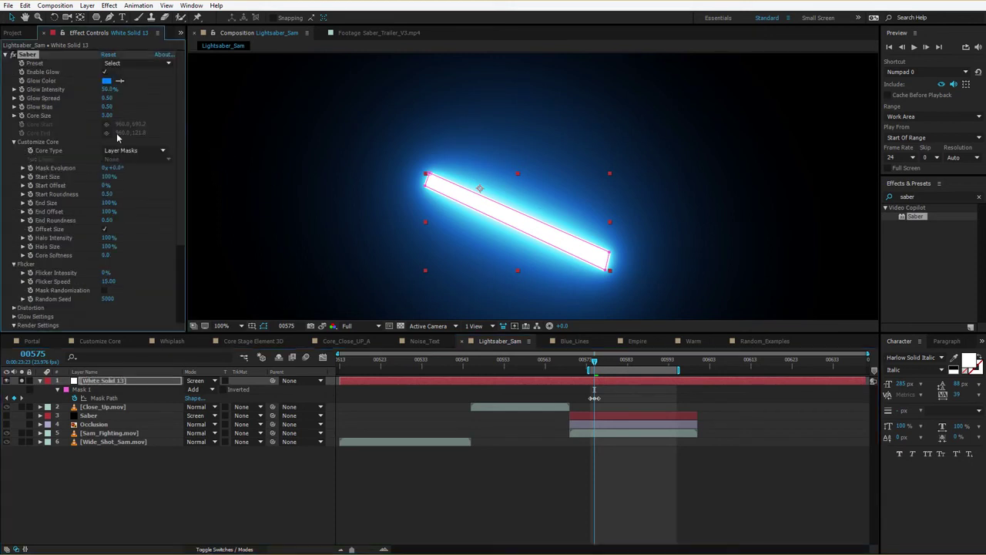
click(106, 115)
text(2)
key(Return)
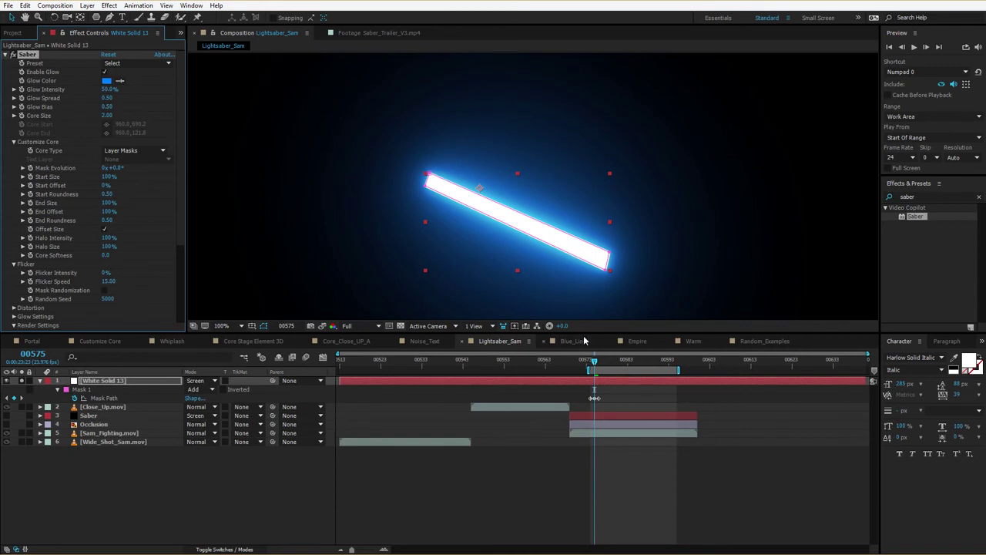
click(557, 308)
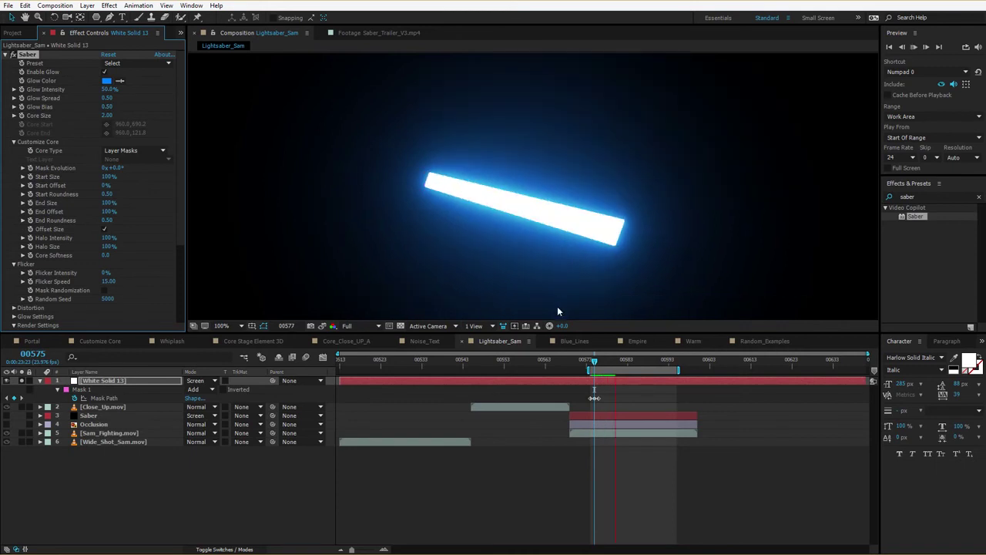
- Raise Glow Intensity to 101%, end the work area at frame 576, and preview that short range
drag(110, 89, 158, 89)
click(591, 360)
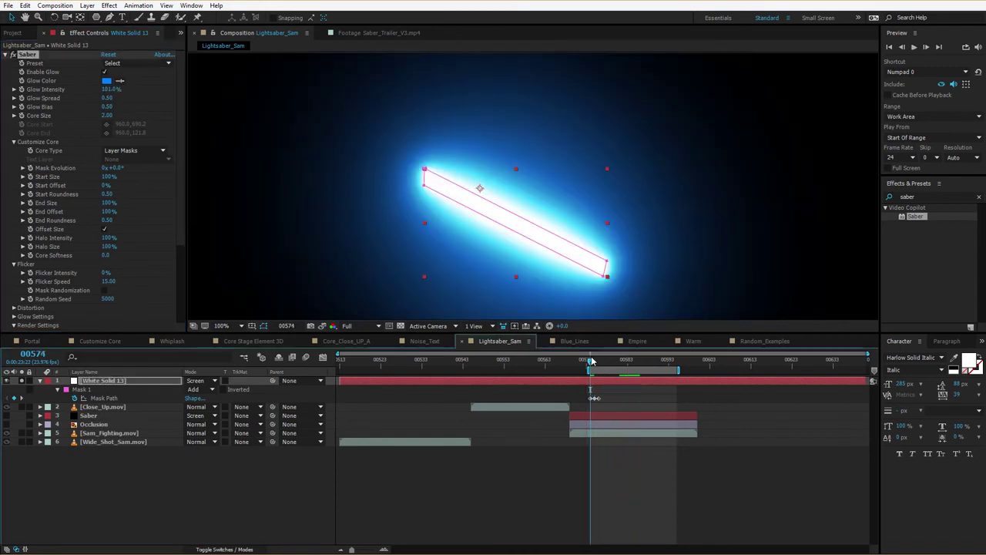
drag(592, 360, 599, 357)
key(n)
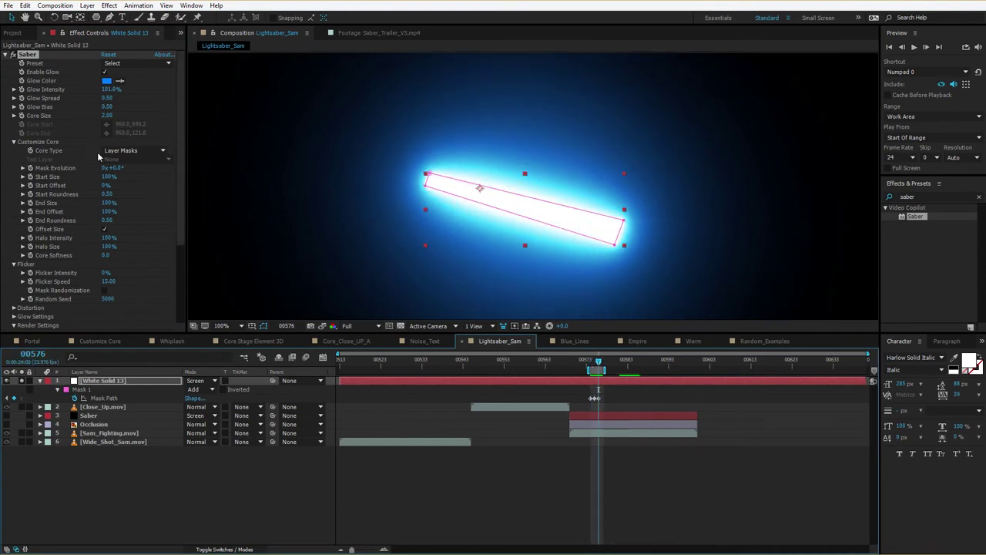
key(KP_0)
key(space)
- At frame 575, turn off solo for White Solid 13 and lower Glow Intensity to 55%
key(Page_Up)
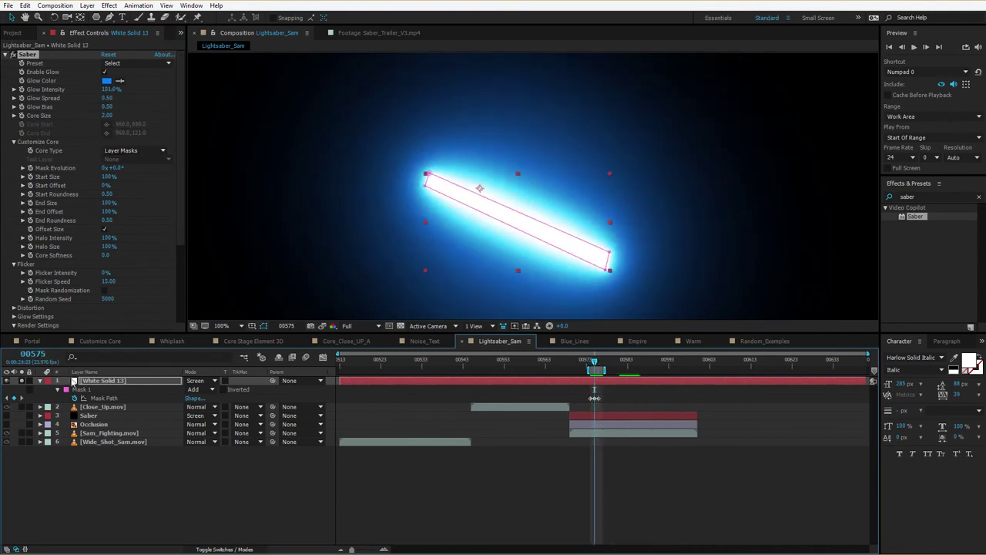
click(23, 381)
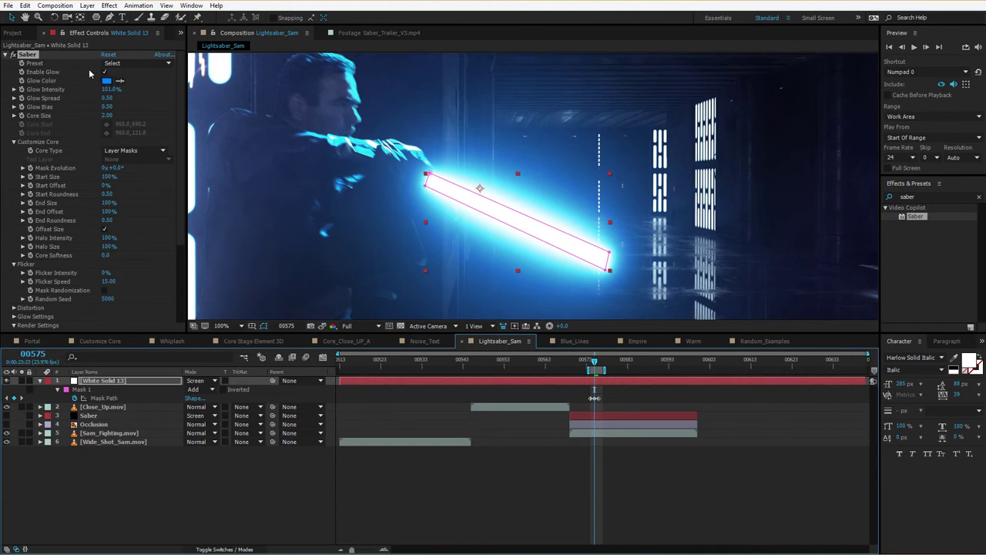
drag(108, 89, 91, 89)
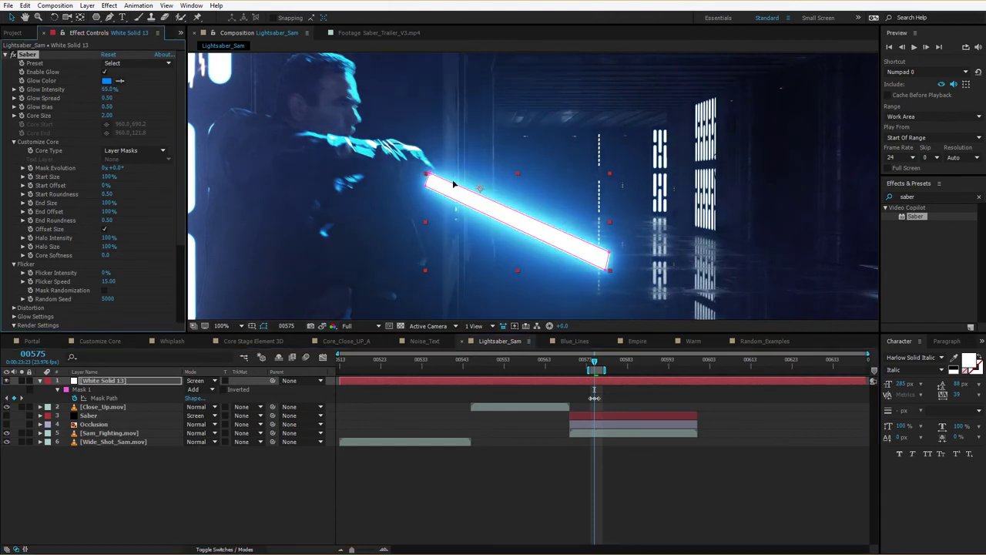
- Go to frame 577 of the keyframed saber shot and make the Occlusion layer visible
click(588, 400)
scroll(575, 238, down, 1)
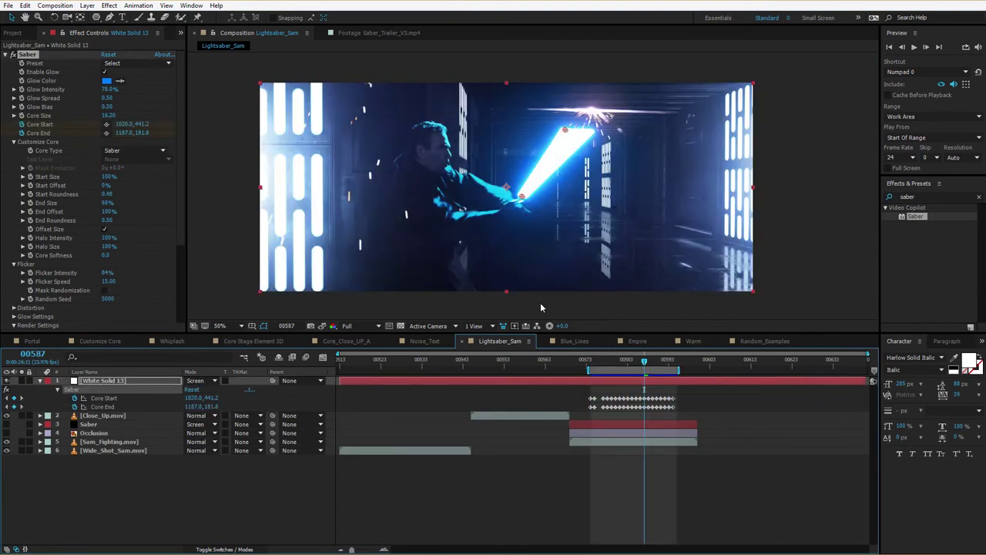
drag(644, 362, 602, 366)
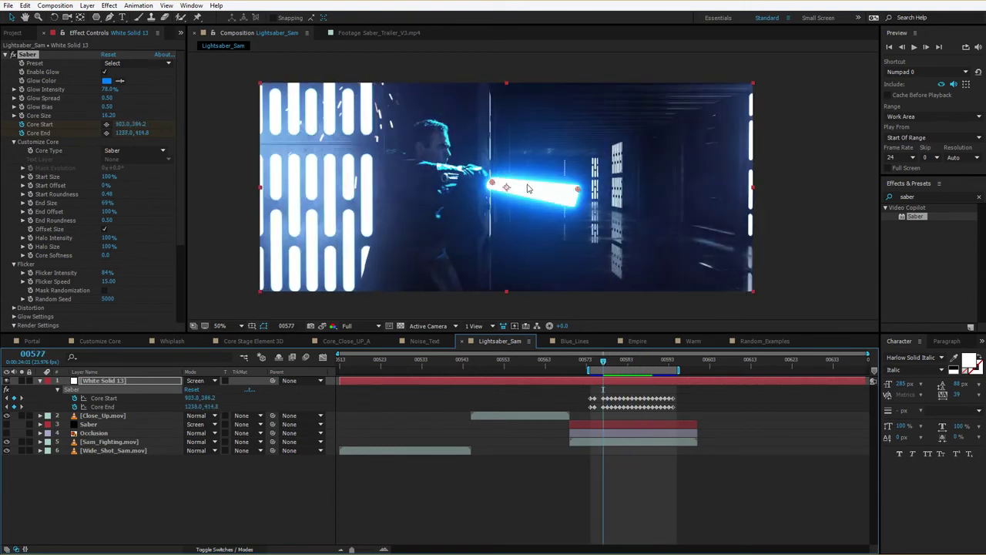
click(6, 433)
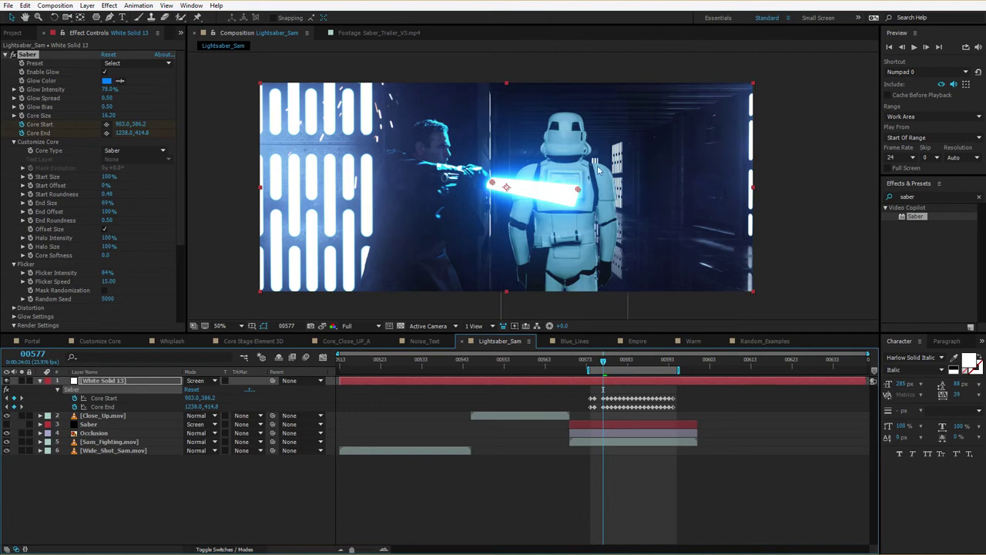
click(93, 433)
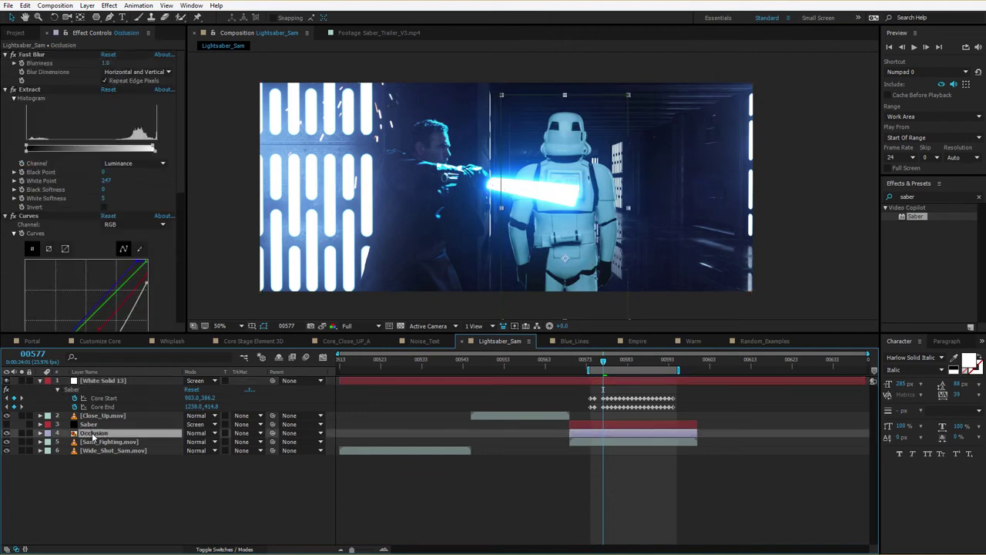
- On White Solid 13, draw a closed Pen mask around the stormtrooper's helmet, shoulders and arms, closing it across the waist
click(89, 381)
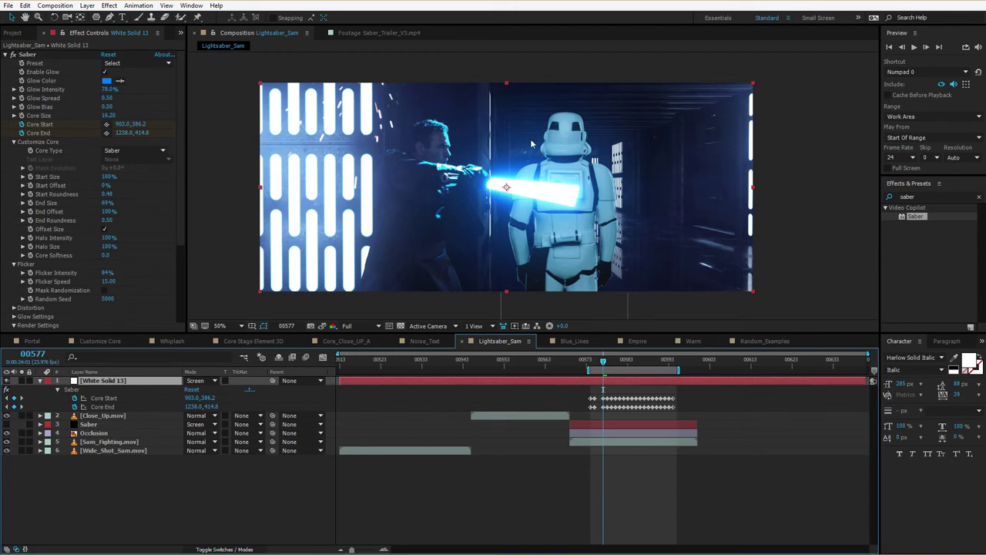
click(109, 17)
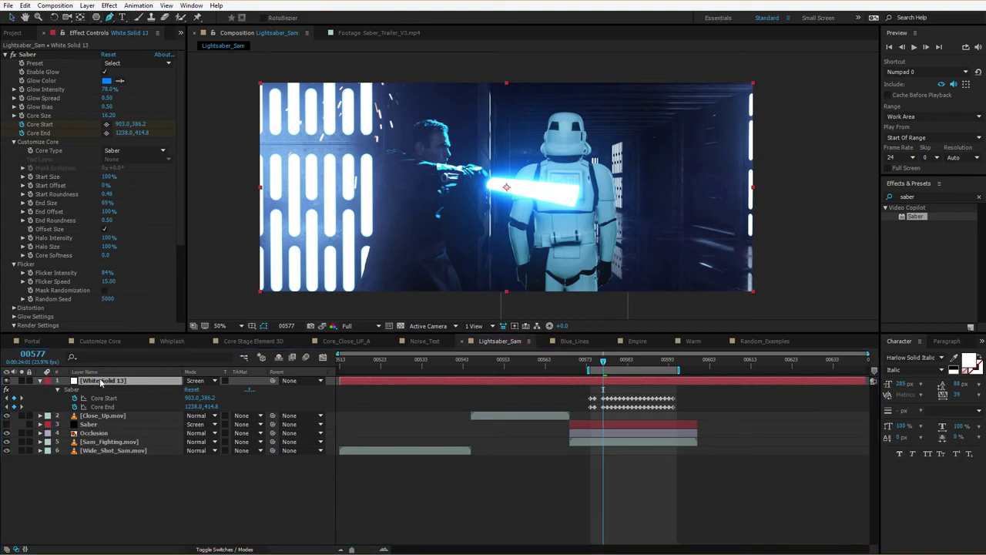
key(slash)
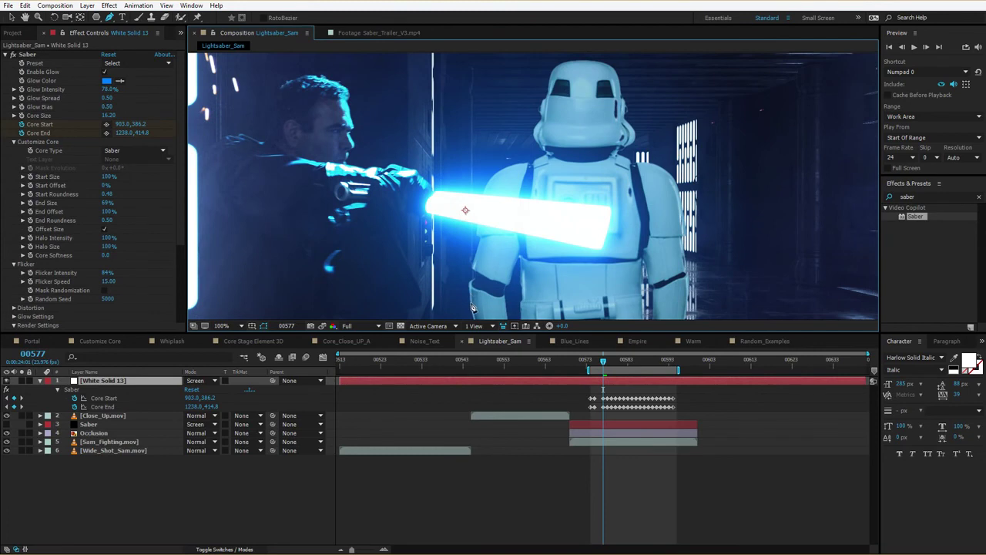
click(472, 307)
mouse_move(473, 266)
mouse_down()
mouse_move(484, 188)
mouse_move(507, 164)
mouse_move(536, 159)
mouse_move(548, 91)
mouse_move(565, 63)
mouse_move(623, 88)
mouse_up()
click(546, 153)
drag(623, 107, 669, 173)
click(679, 213)
click(686, 271)
click(684, 301)
click(471, 307)
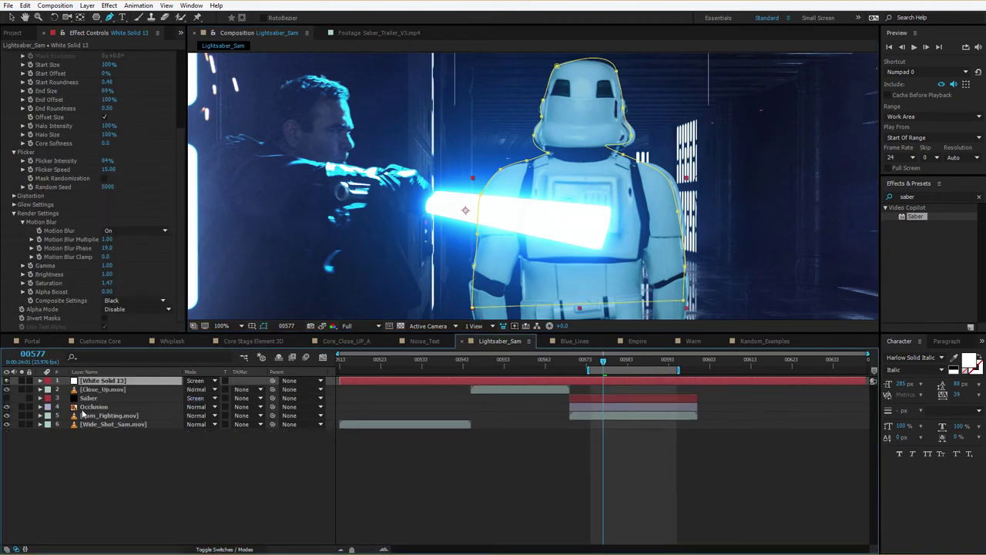
- Set the stormtrooper mask's mode to Subtract and Saber's Alpha Mode to Enable Masks, and inspect the cut-out along his body
click(208, 390)
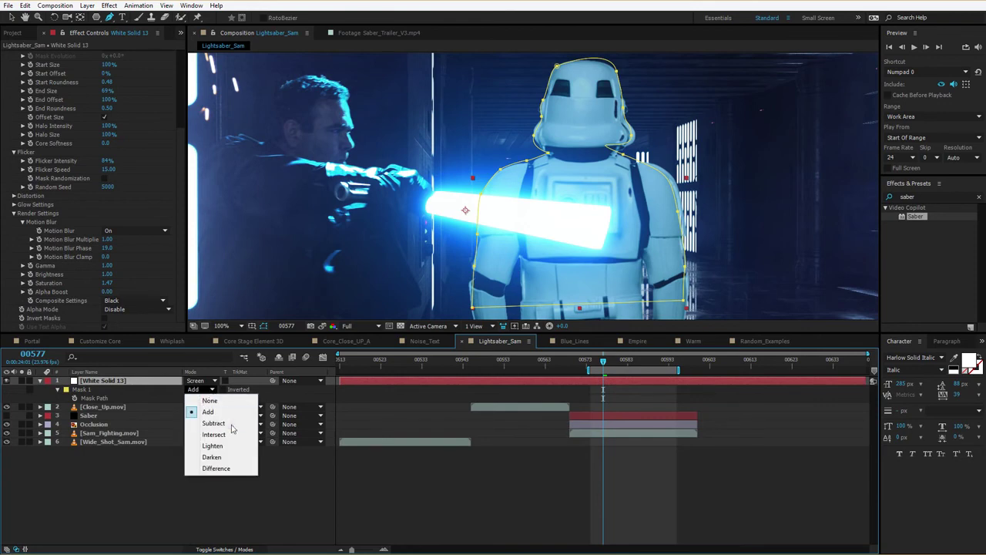
click(221, 423)
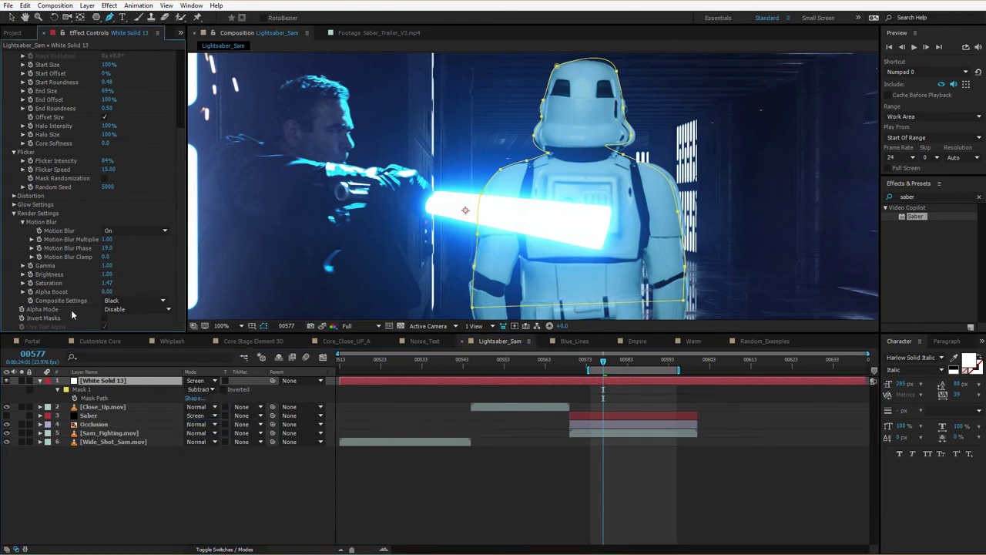
click(136, 308)
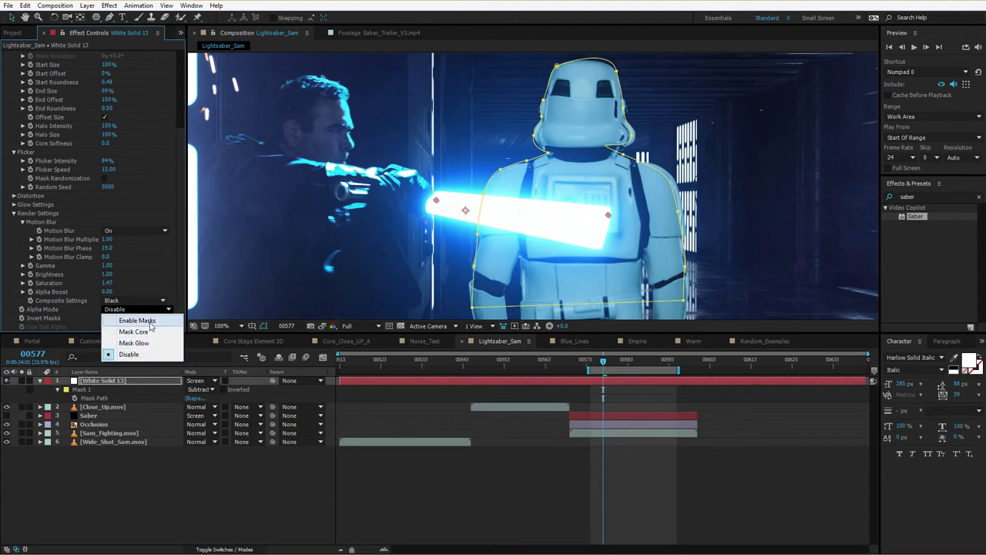
click(138, 319)
click(608, 469)
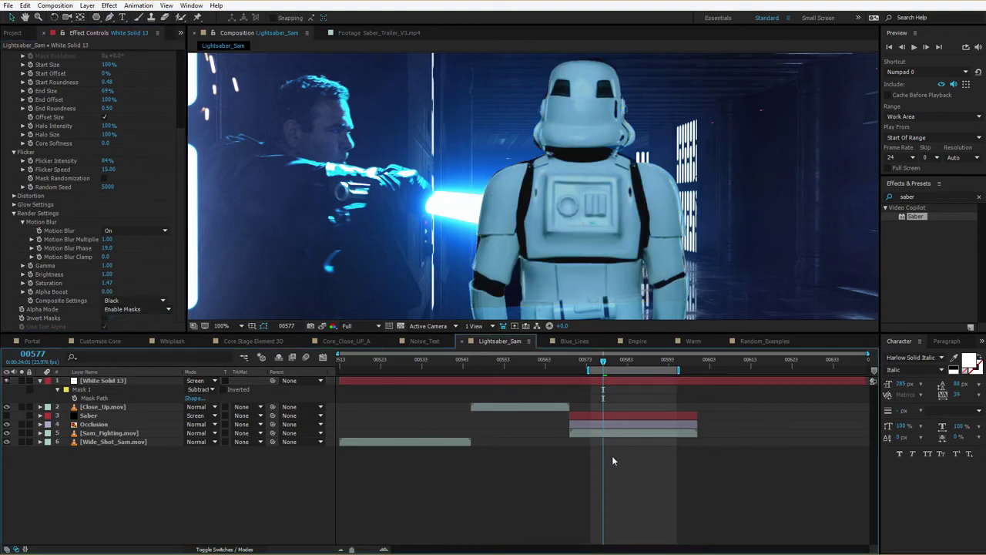
key(space)
drag(534, 269, 551, 189)
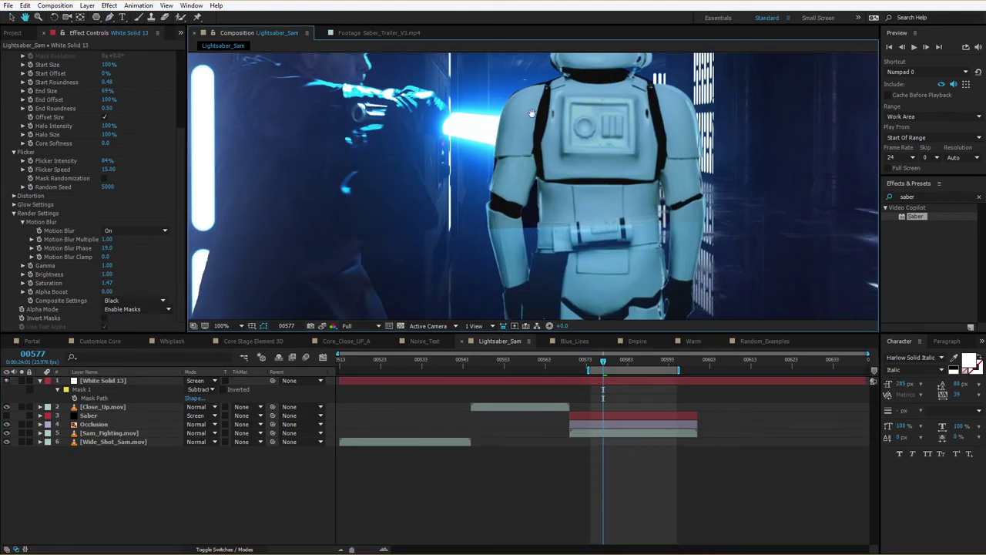
drag(532, 113, 487, 213)
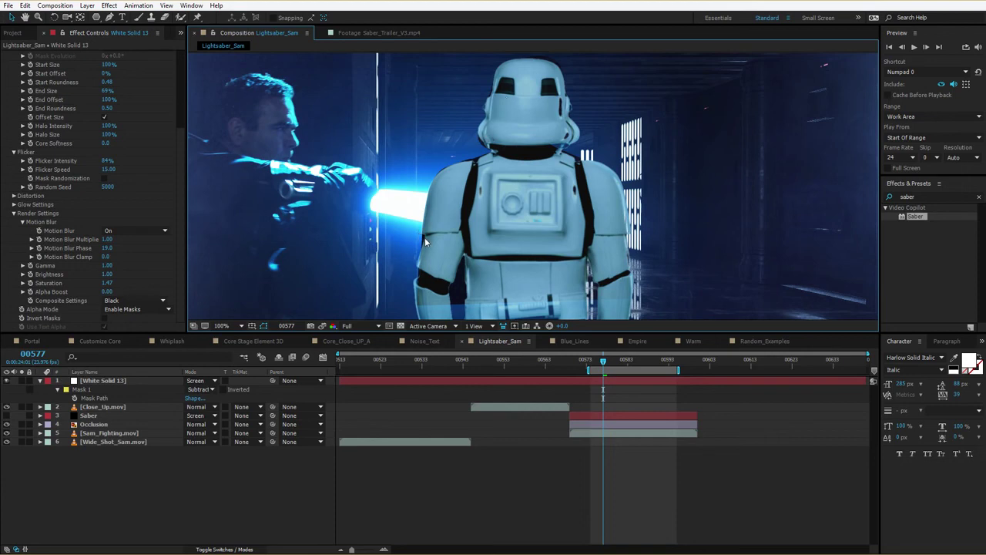
- Change Saber's Alpha Mode to Mask Core
click(135, 300)
click(124, 300)
click(131, 309)
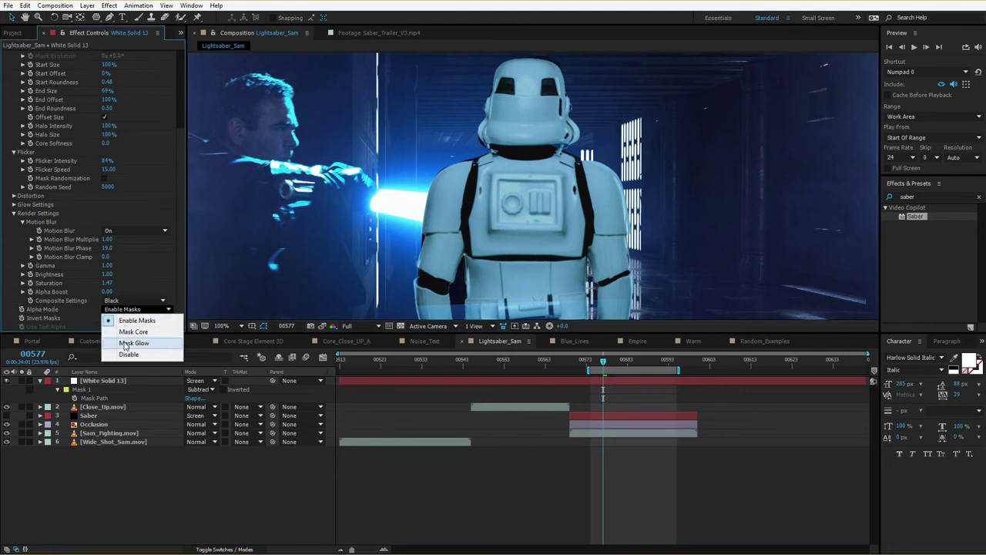
click(133, 331)
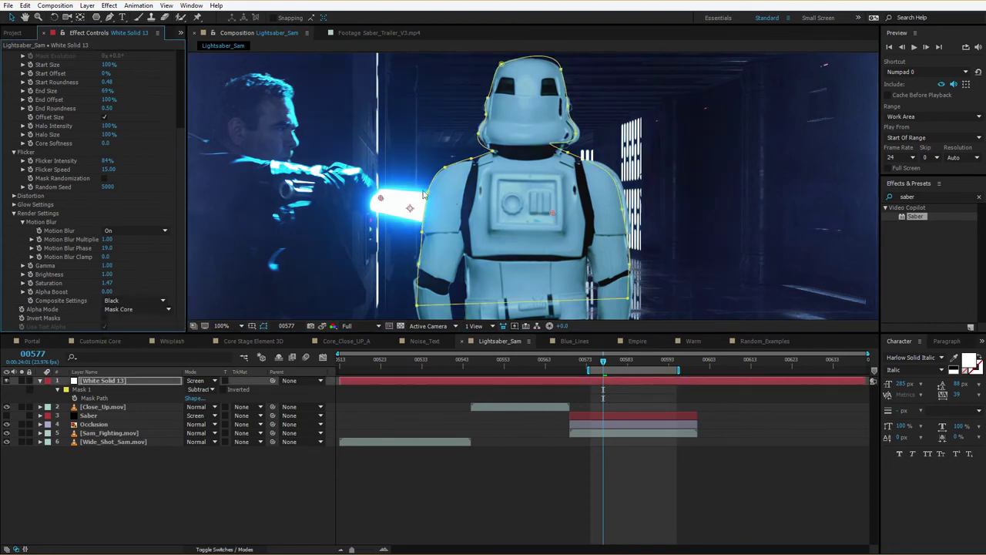
- Raise Saber's Glow Intensity to 127% and hide the mask outlines in the viewer
scroll(178, 116, up, 4)
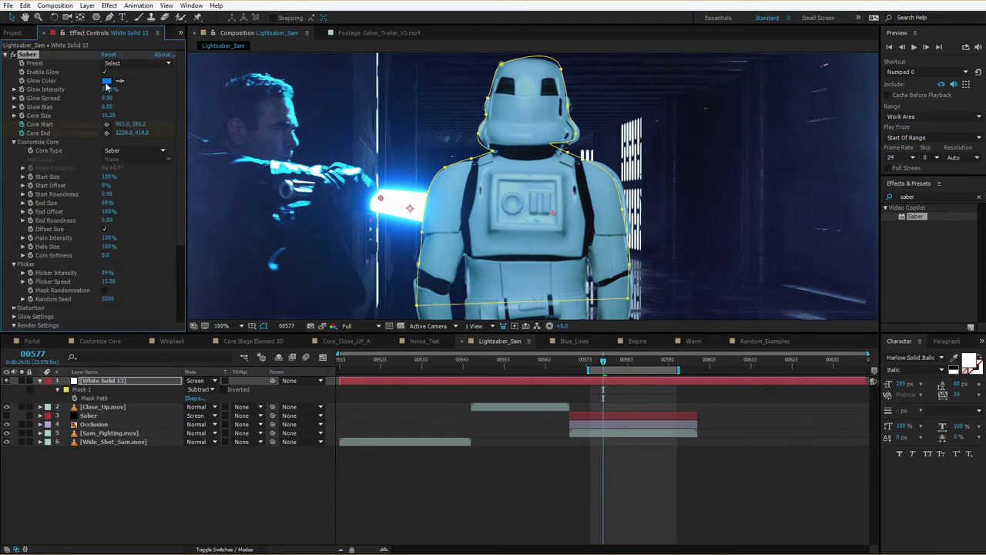
drag(108, 89, 139, 89)
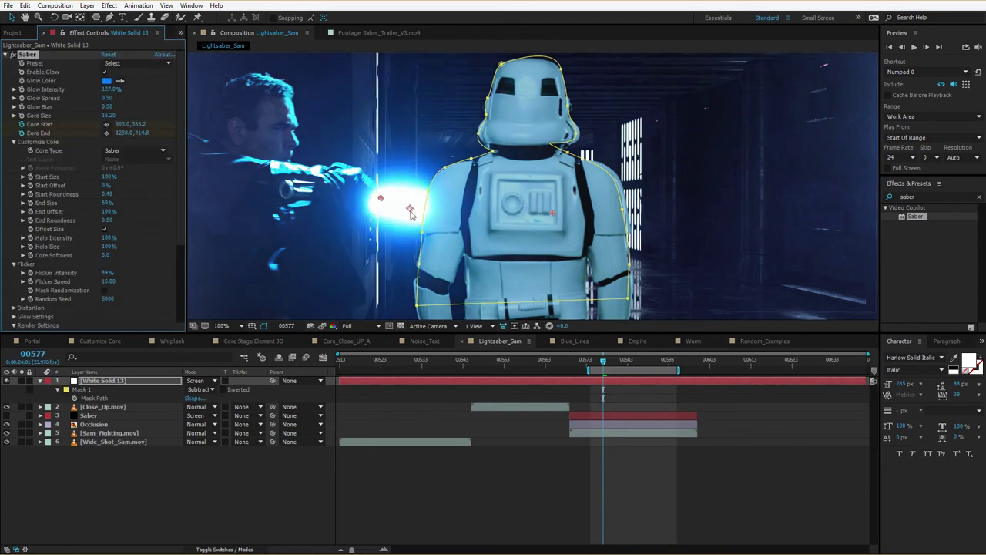
key(ctrl+shift+h)
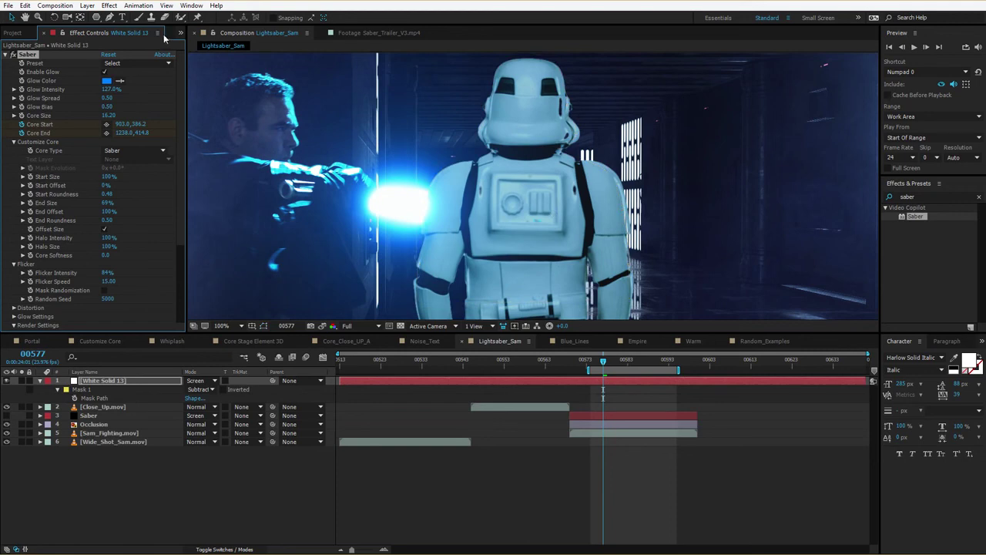
- Set Saber's Glow Intensity to 92% and play back the masked blade behind the stormtrooper
drag(107, 89, 89, 94)
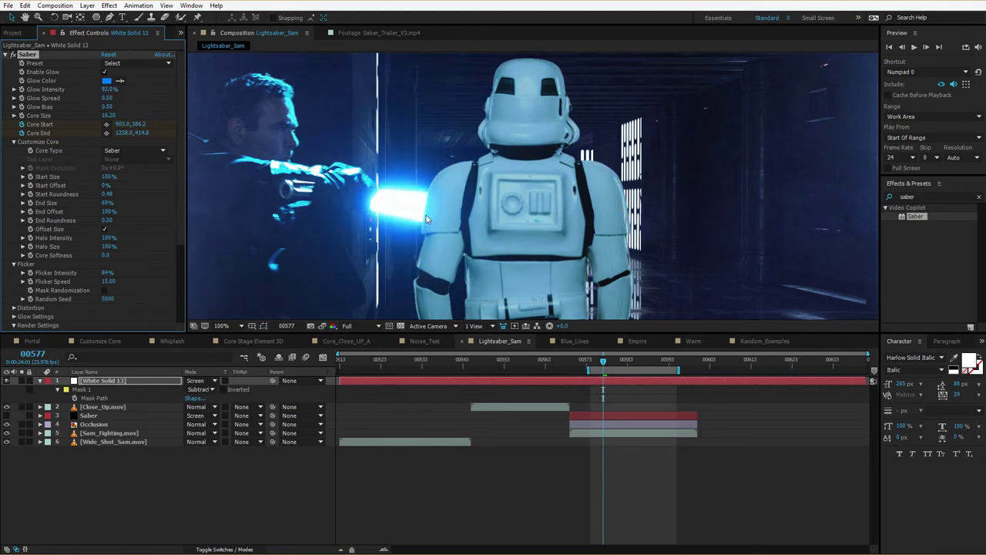
key(space)
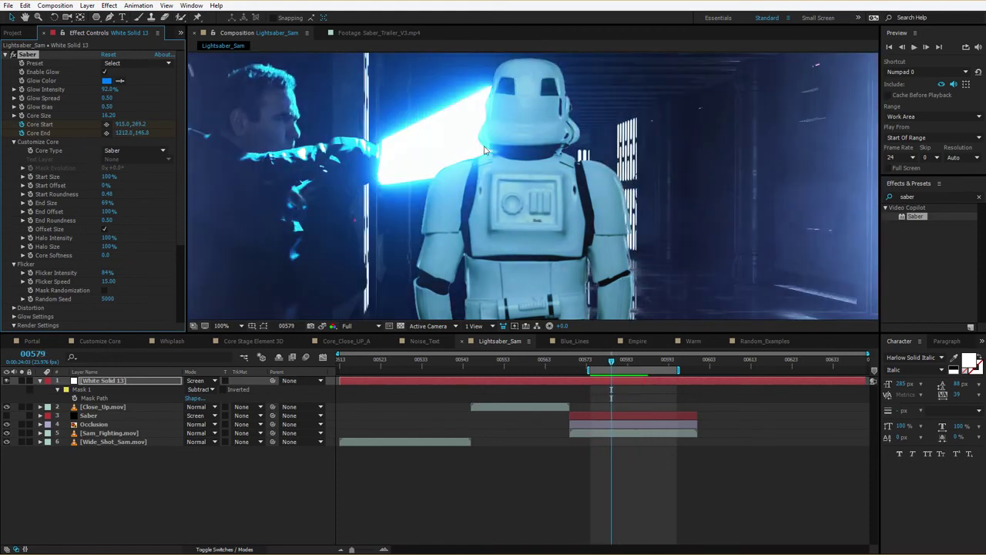
key(space)
key(space)
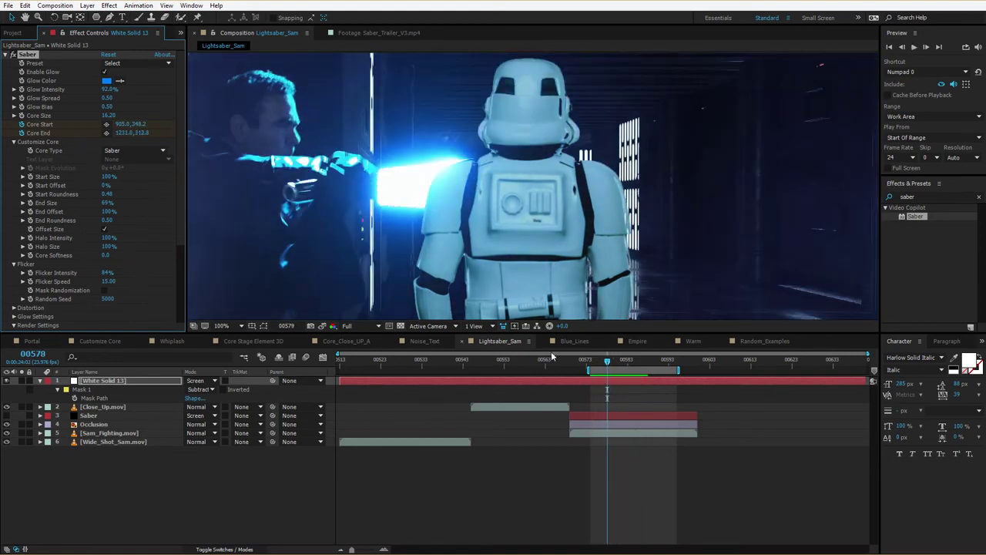
- Examine the stormtrooper's mask outline and step between frames 577 and 579 to check how his body cuts off the blade
click(590, 379)
click(263, 327)
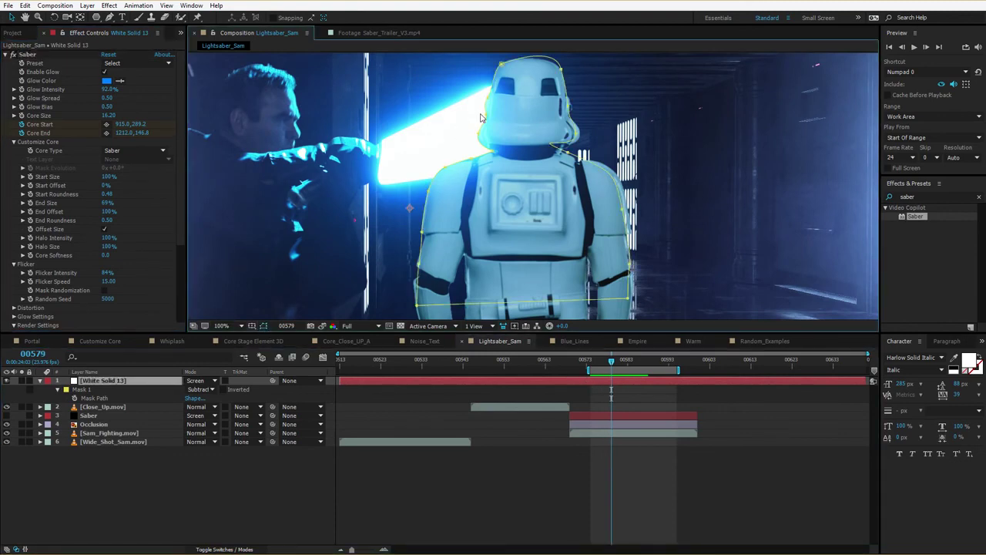
click(497, 138)
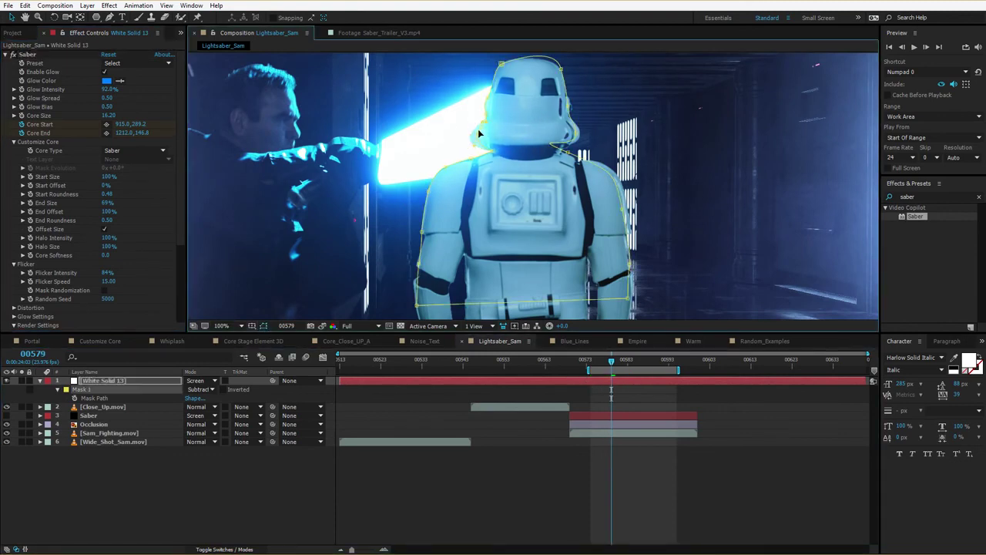
click(564, 482)
key(Page_Up)
key(Page_Up)
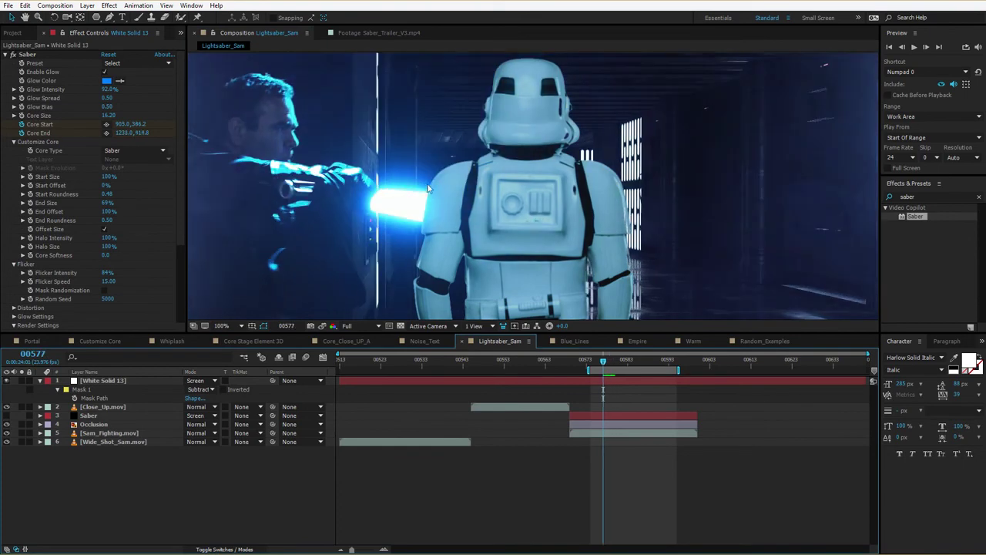
key(Page_Down)
key(Page_Down)
key(Page_Up)
key(Page_Down)
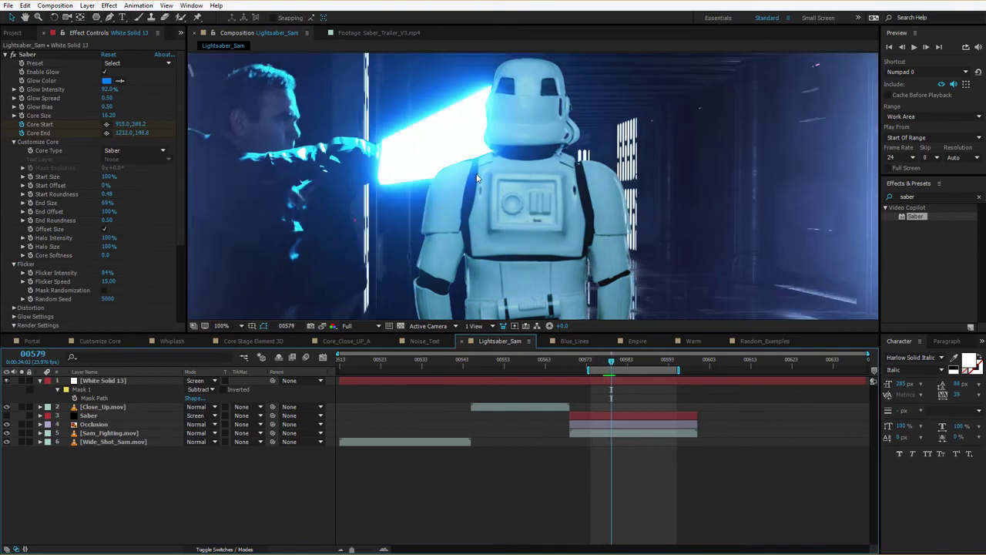
key(Page_Up)
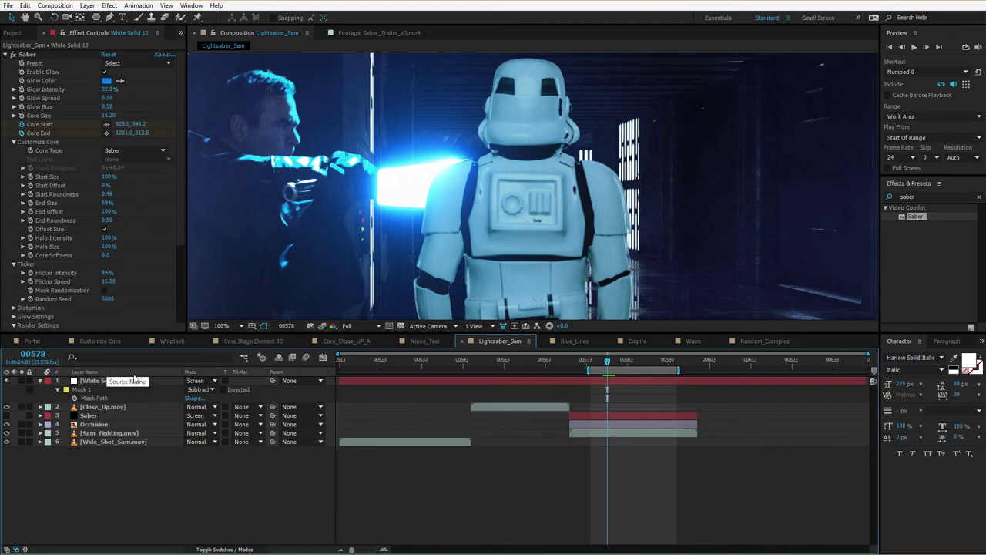
- Switch to the browser and look through the Video Copilot tutorials list, from the new tutorials to the old Light Sabers entries and back up
scroll(474, 241, down, 2)
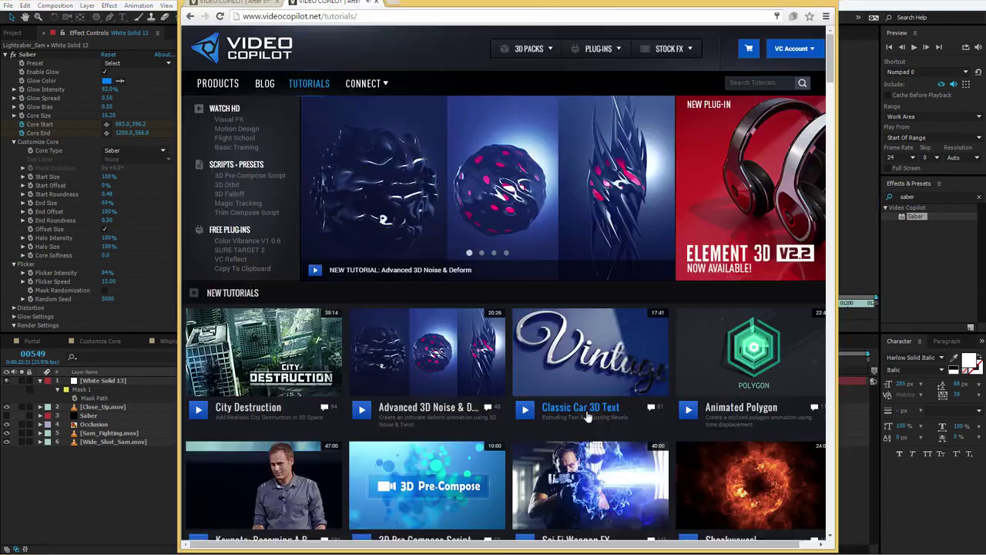
scroll(736, 299, down, 1)
scroll(736, 306, down, 2)
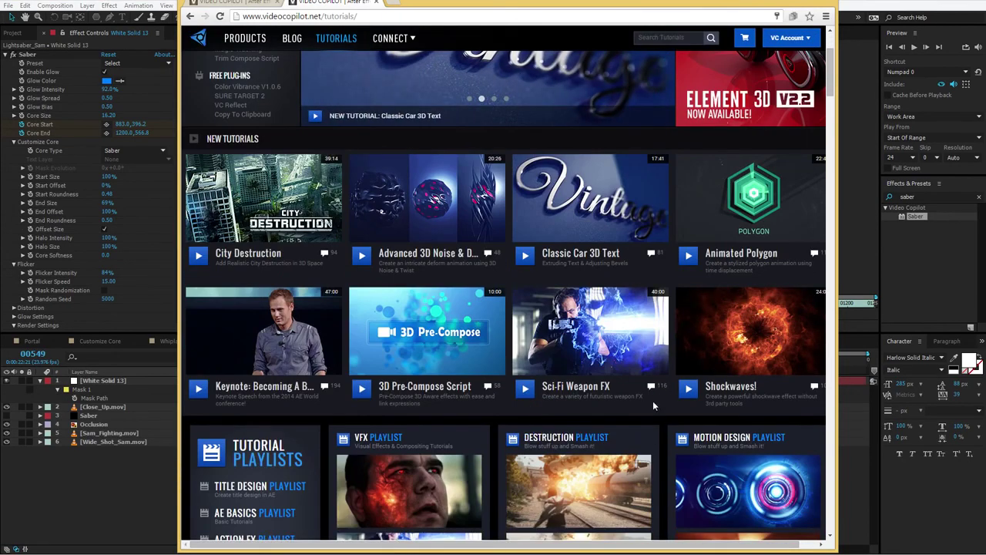
scroll(652, 401, down, 10)
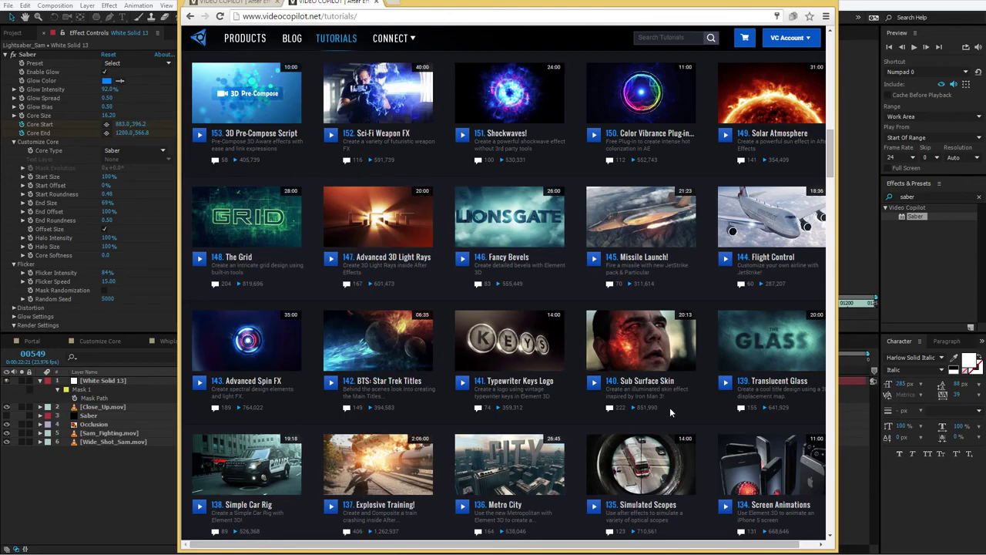
drag(831, 143, 832, 490)
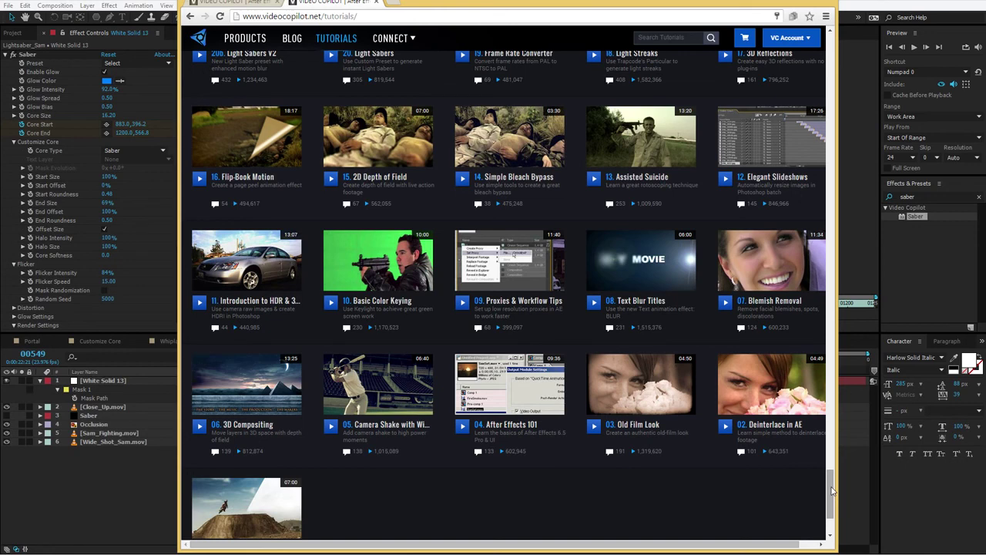
scroll(745, 324, up, 4)
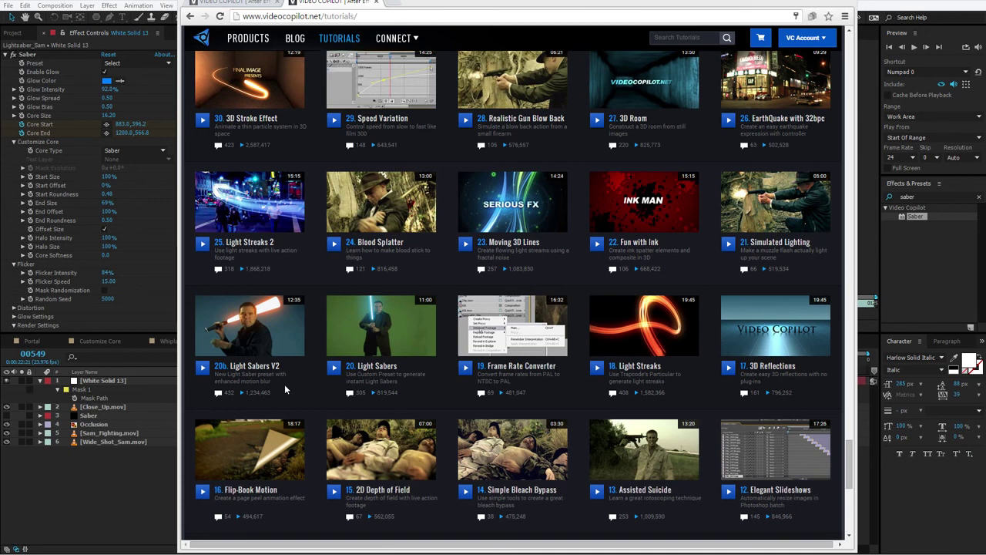
click(111, 472)
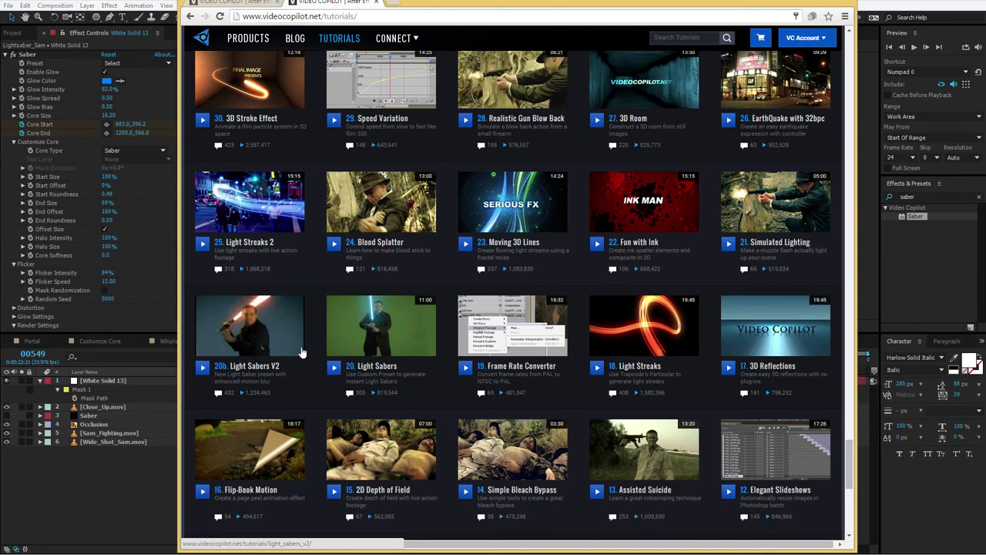
scroll(449, 325, up, 8)
scroll(449, 320, up, 2)
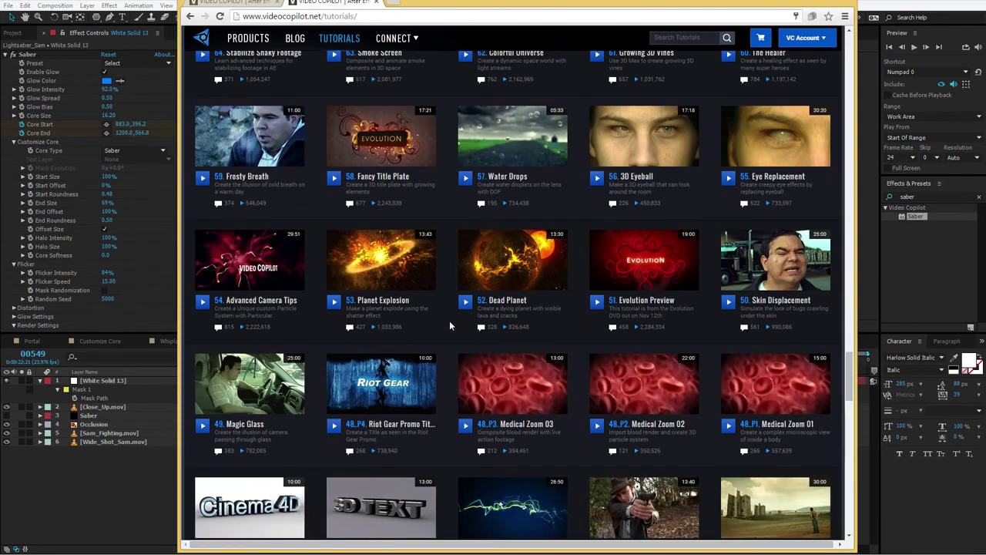